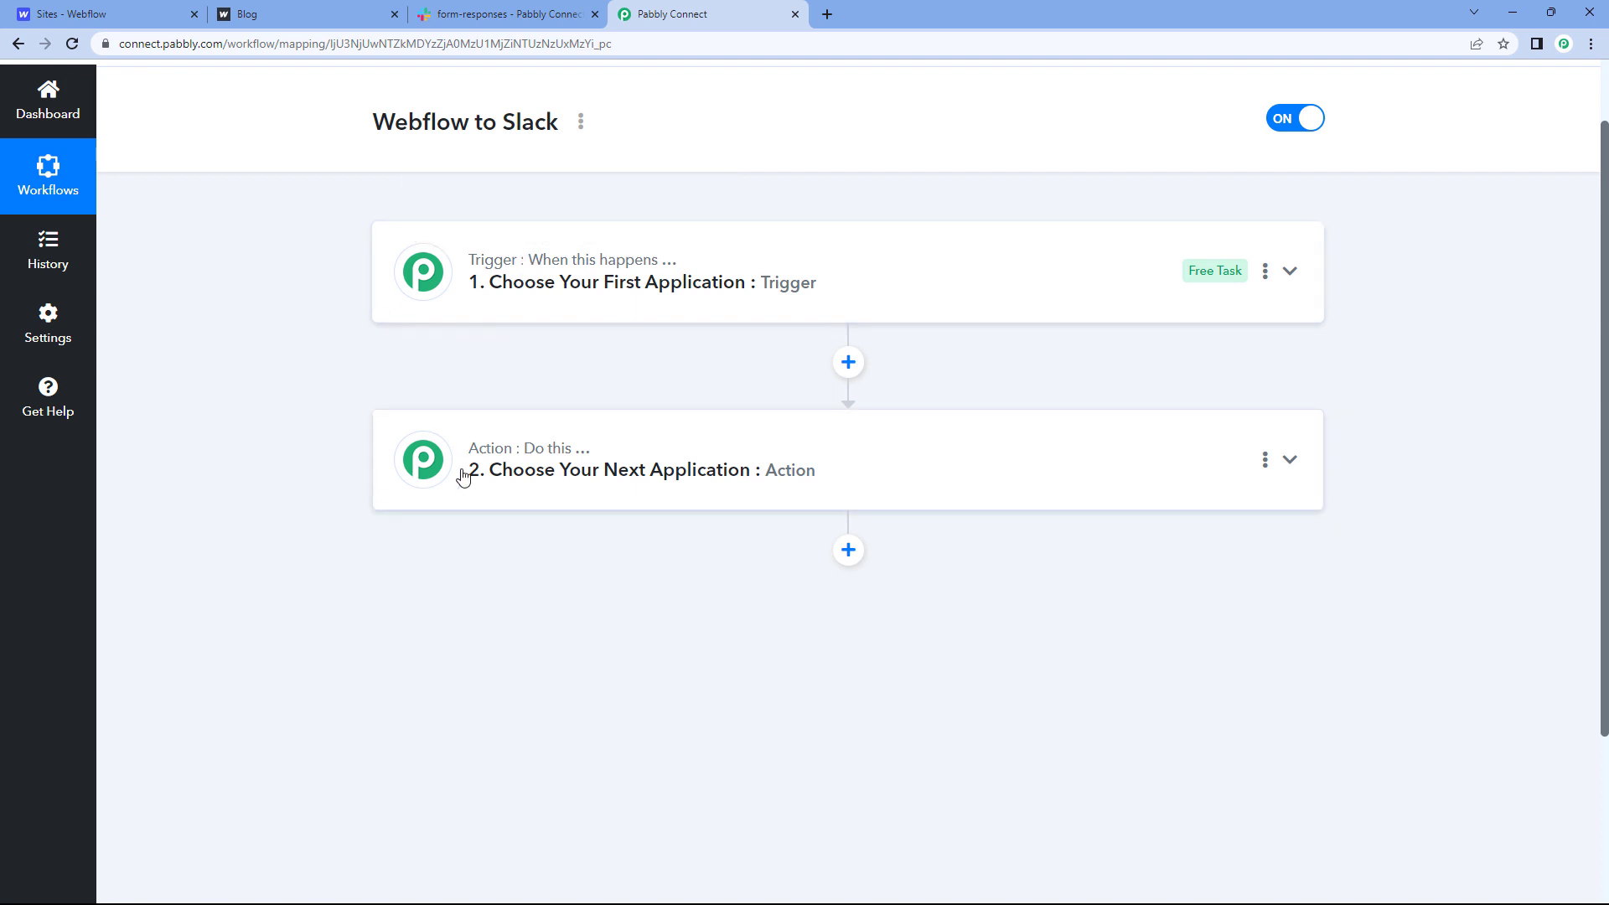
Step: Review the new Webflow to Slack workflow with its empty Trigger and Action steps
{"action": "mouse_move", "coordinate": [492, 467]}
Step: Expand the trigger's app list, glancing at the Webflow dashboard, registration form and Slack #form-responses
{"action": "left_click", "coordinate": [762, 248]}
{"action": "scroll", "coordinate": [324, 329], "scroll_direction": "down", "scroll_amount": 1}
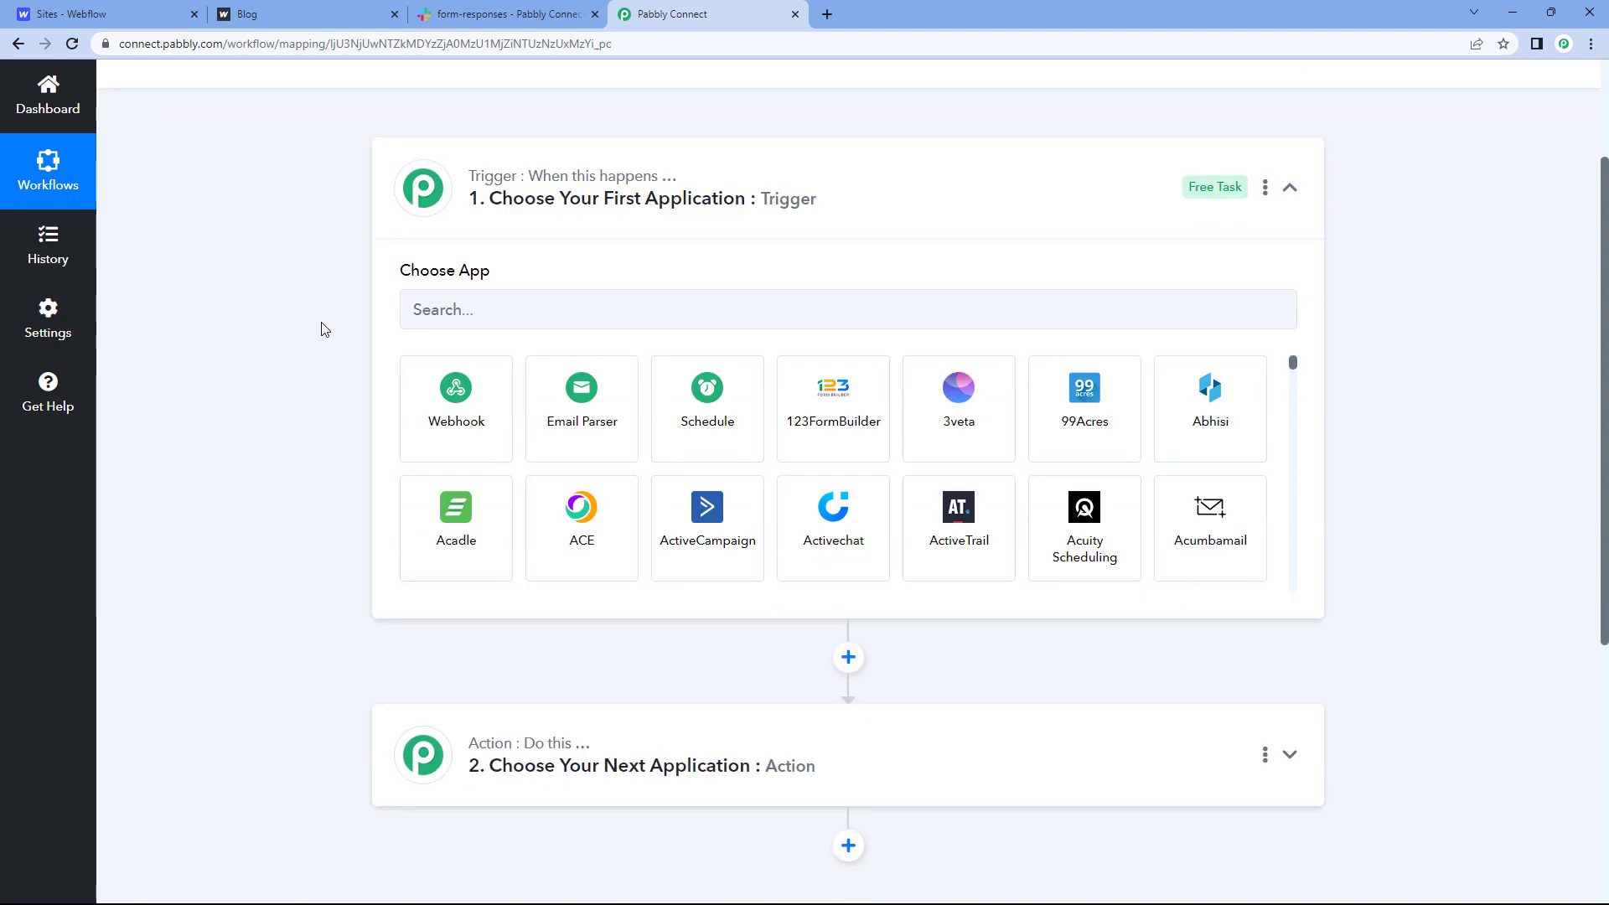
{"action": "left_click", "coordinate": [127, 8]}
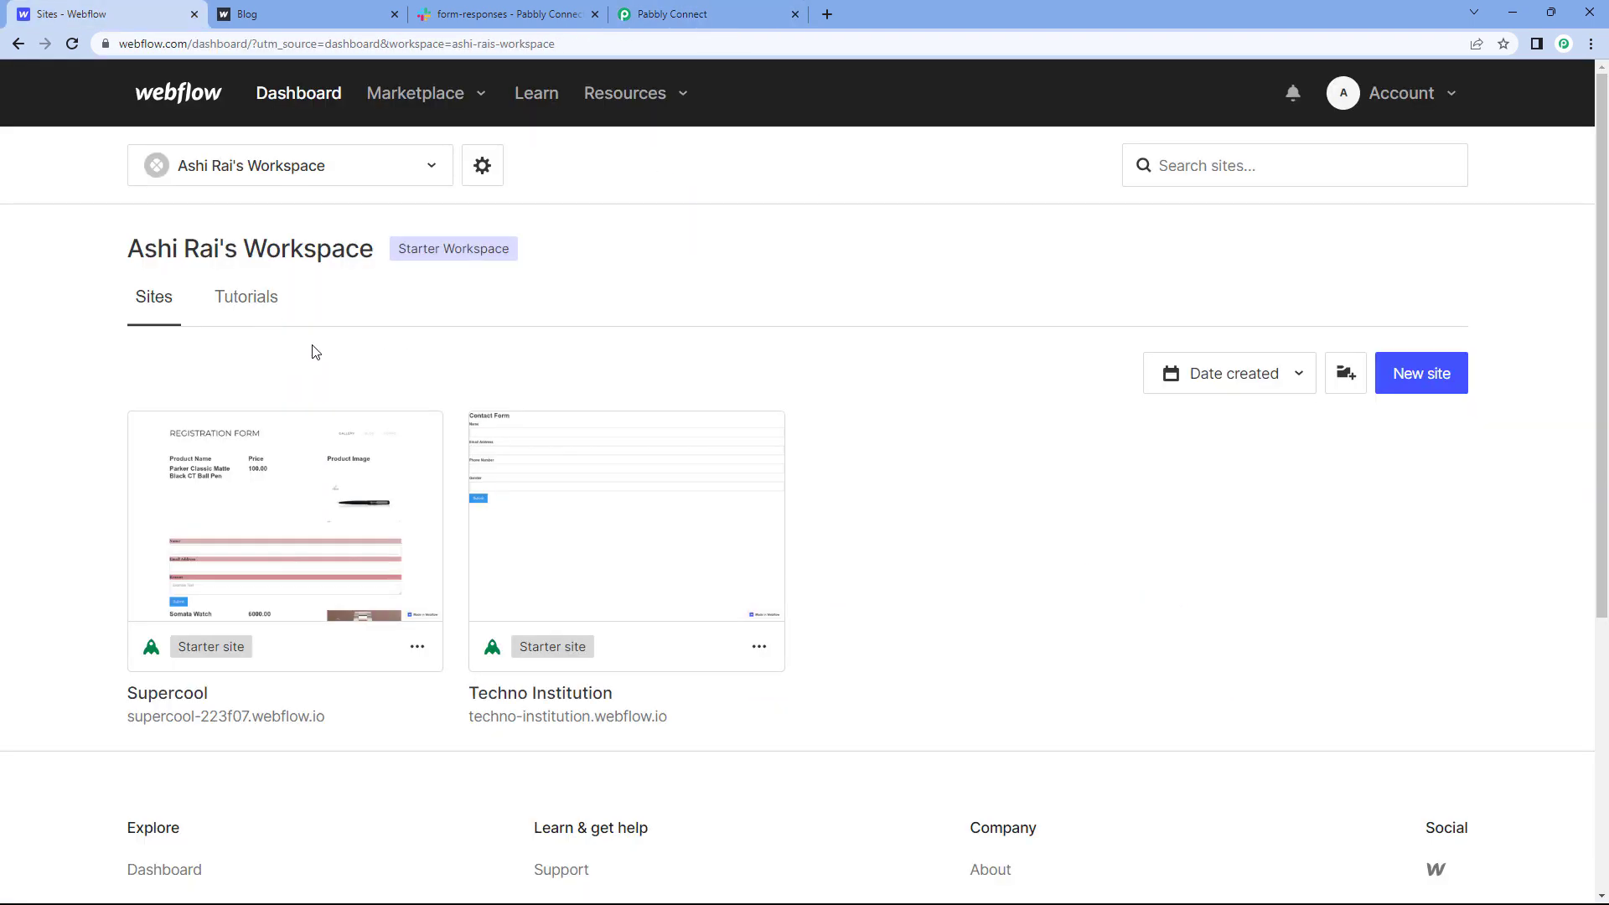
{"action": "left_click", "coordinate": [671, 12]}
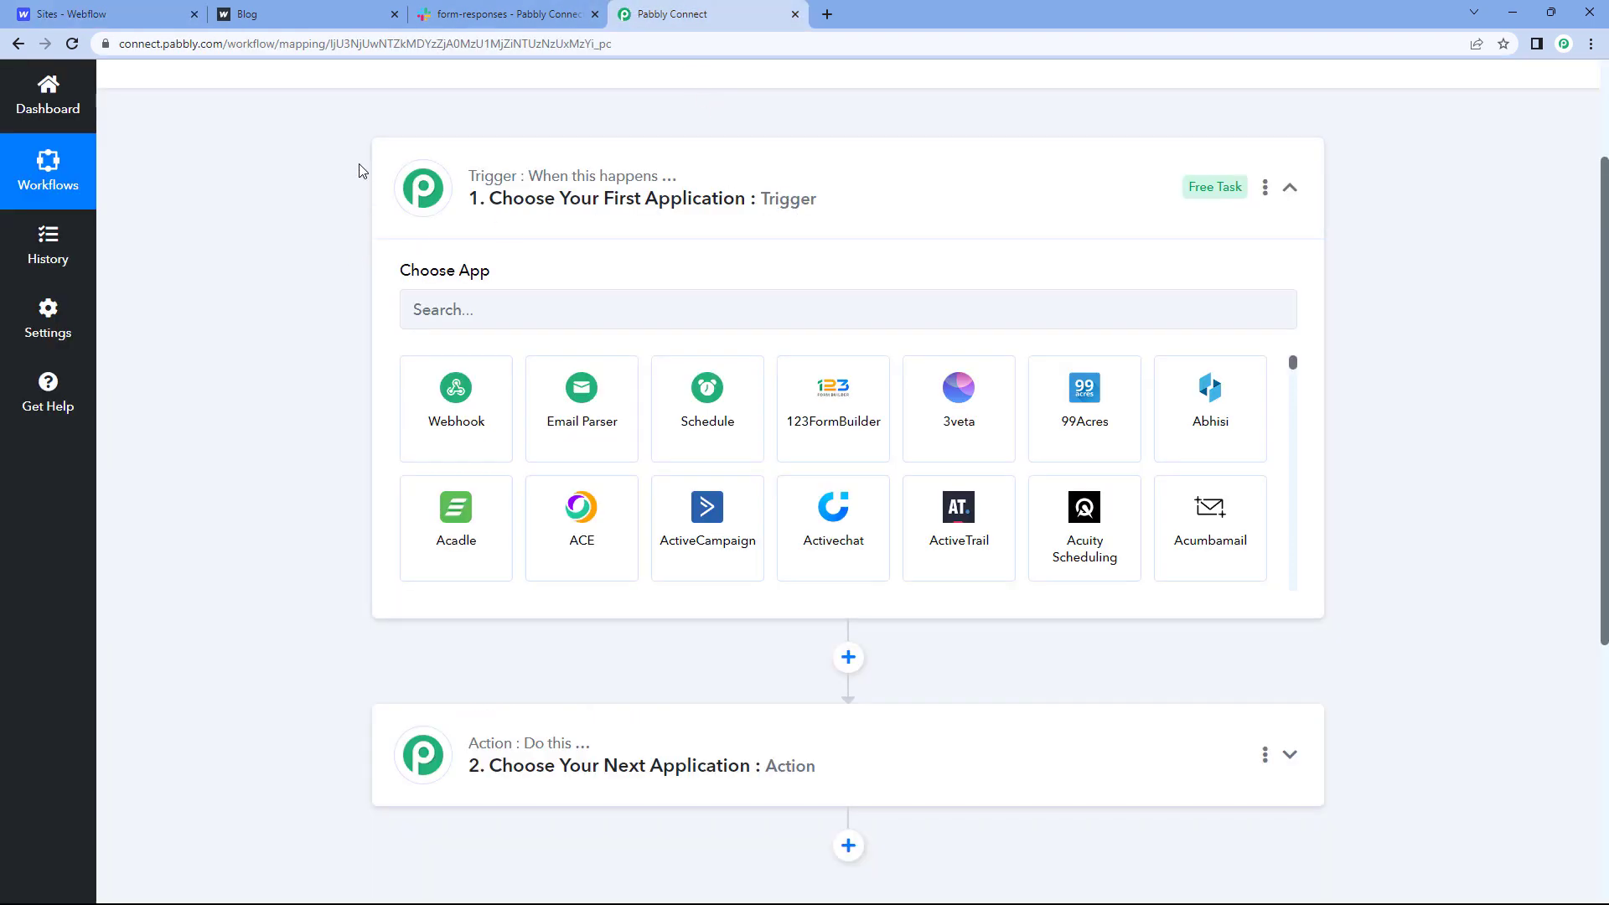
{"action": "left_click", "coordinate": [305, 12]}
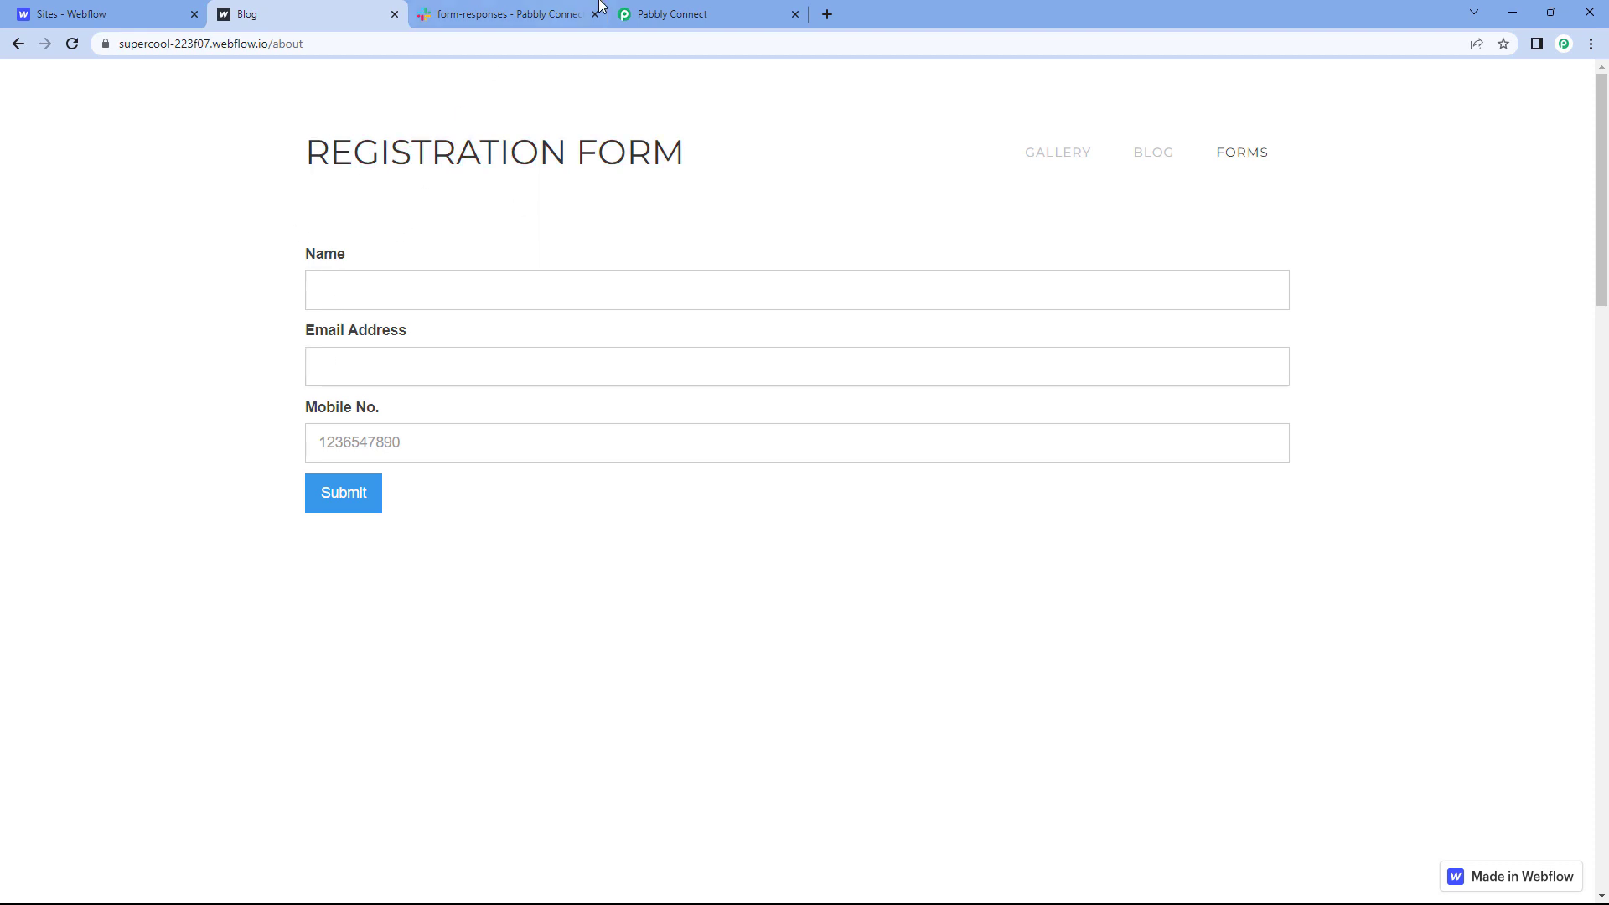
{"action": "left_click", "coordinate": [682, 12]}
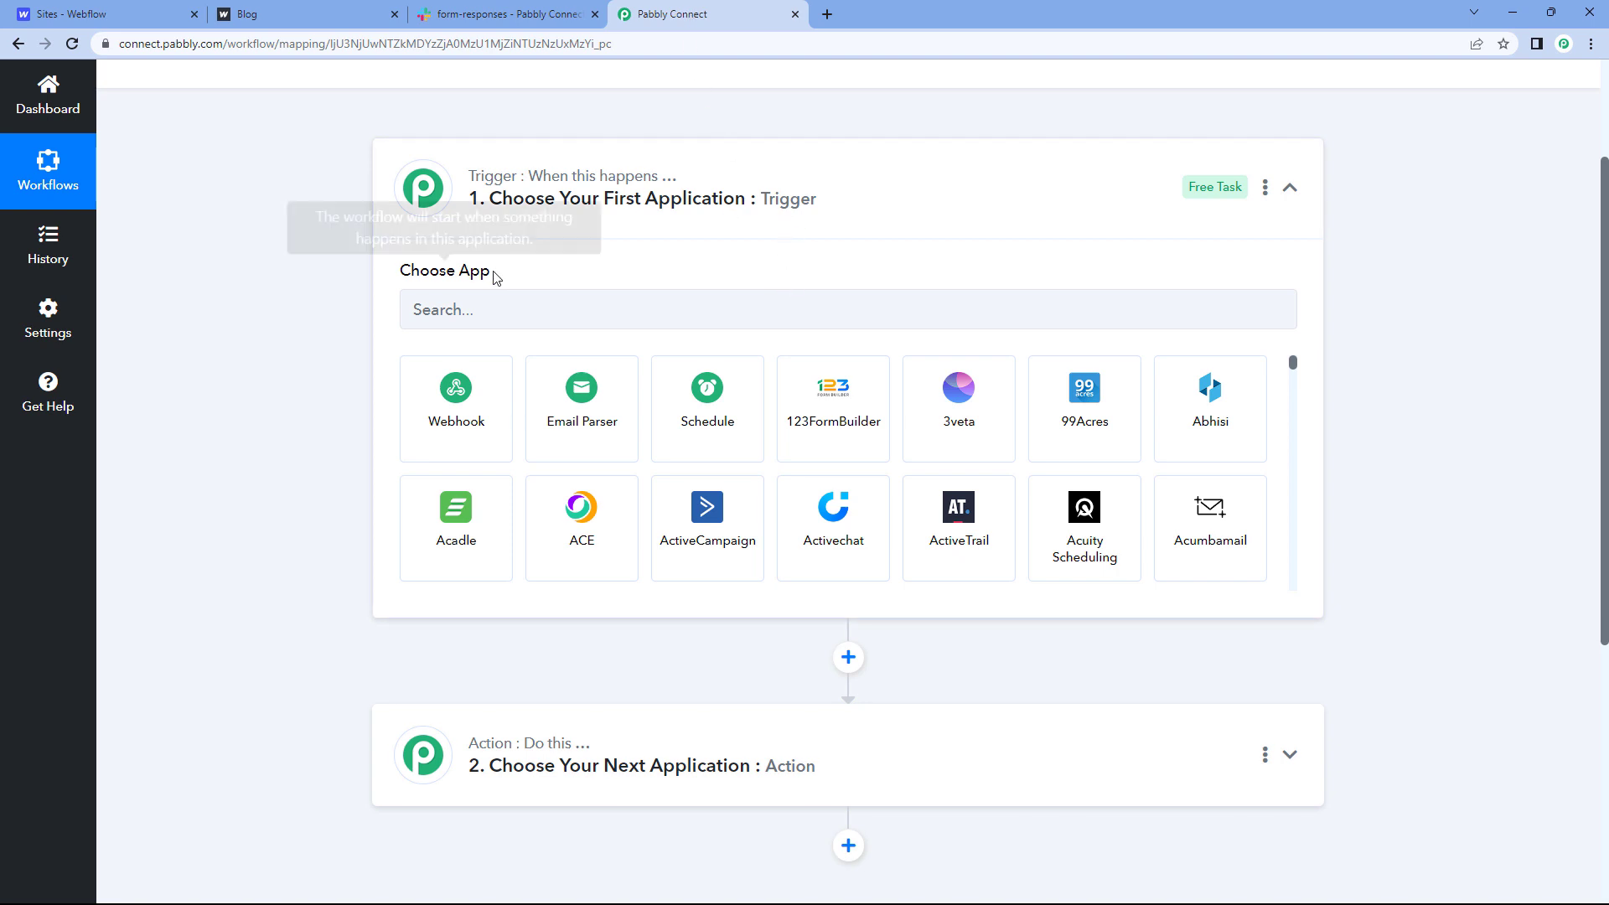
{"action": "scroll", "coordinate": [342, 413], "scroll_direction": "down", "scroll_amount": 1}
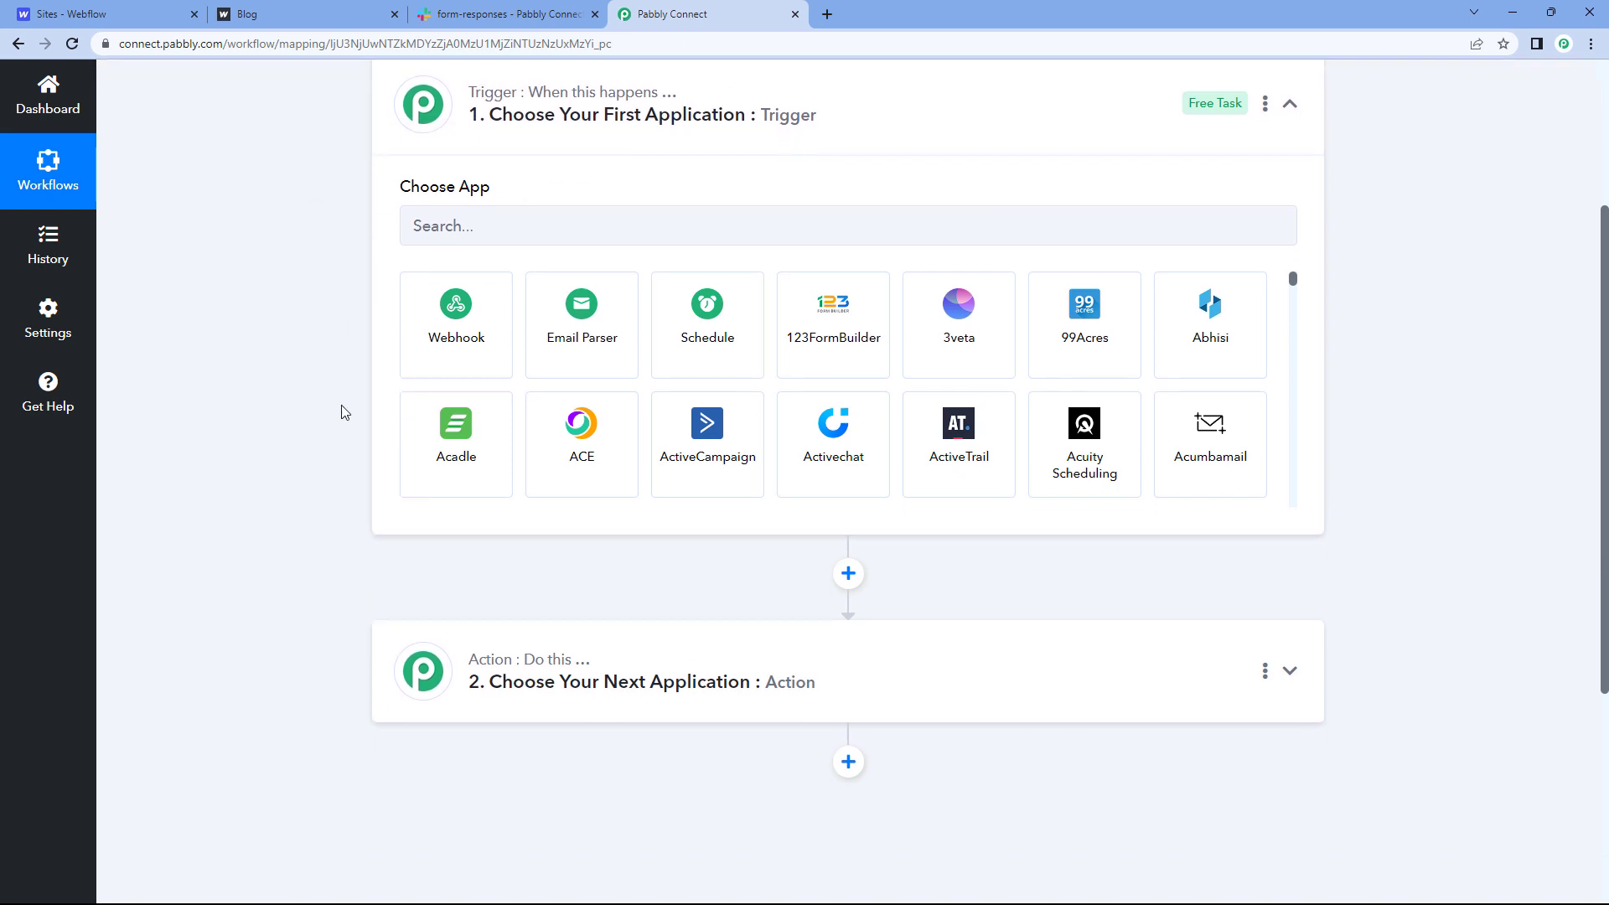
{"action": "scroll", "coordinate": [338, 391], "scroll_direction": "down", "scroll_amount": 1}
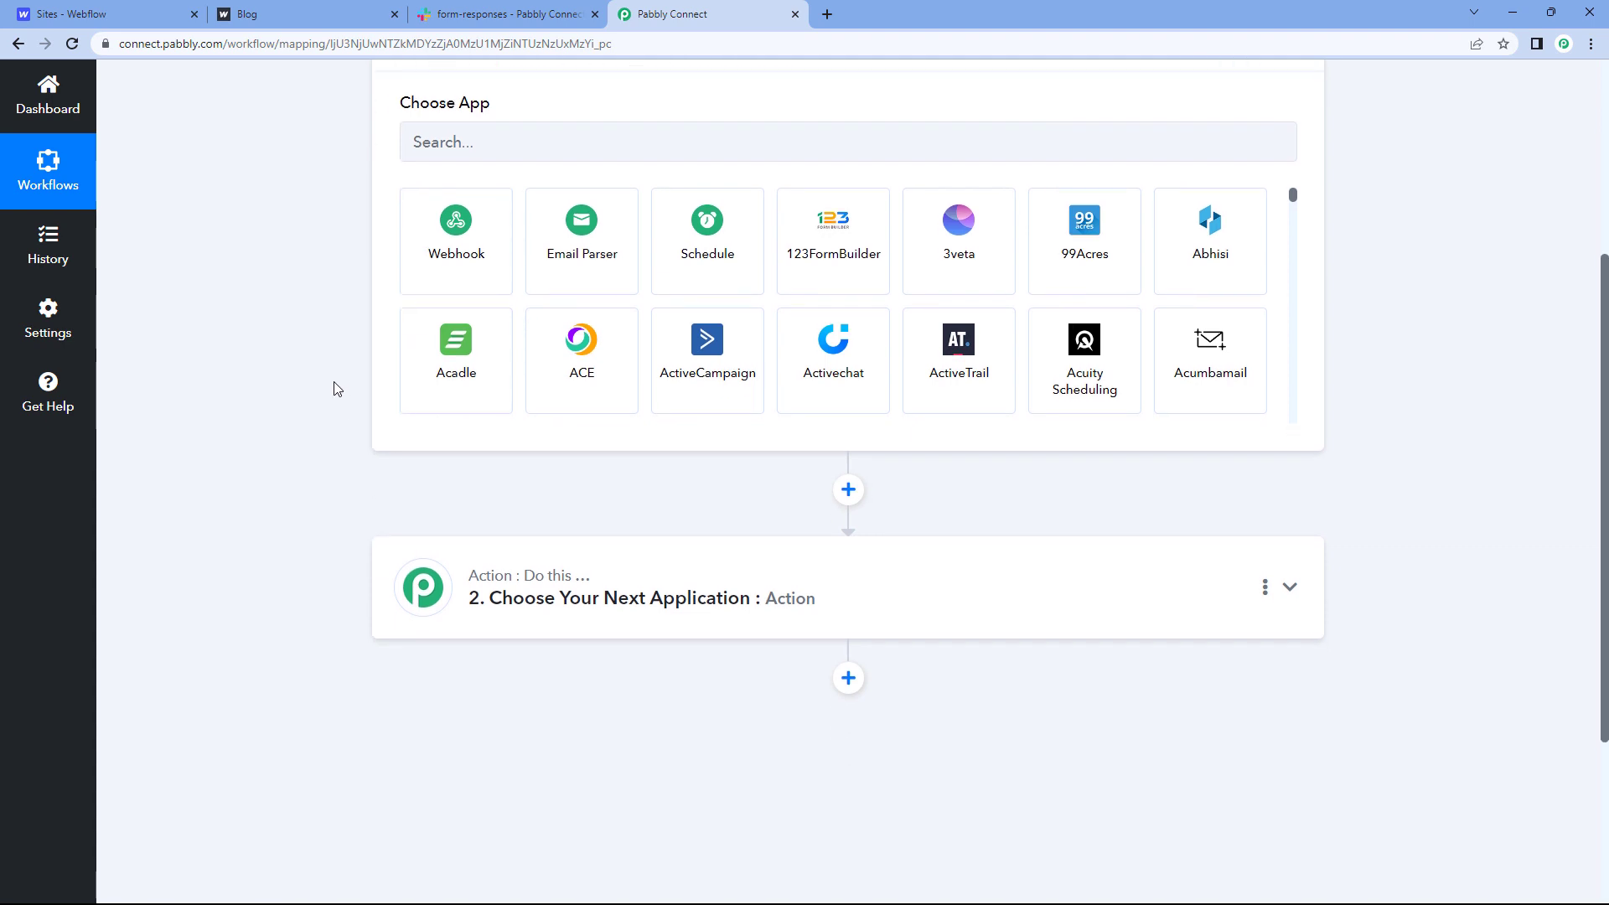
{"action": "left_click", "coordinate": [480, 9]}
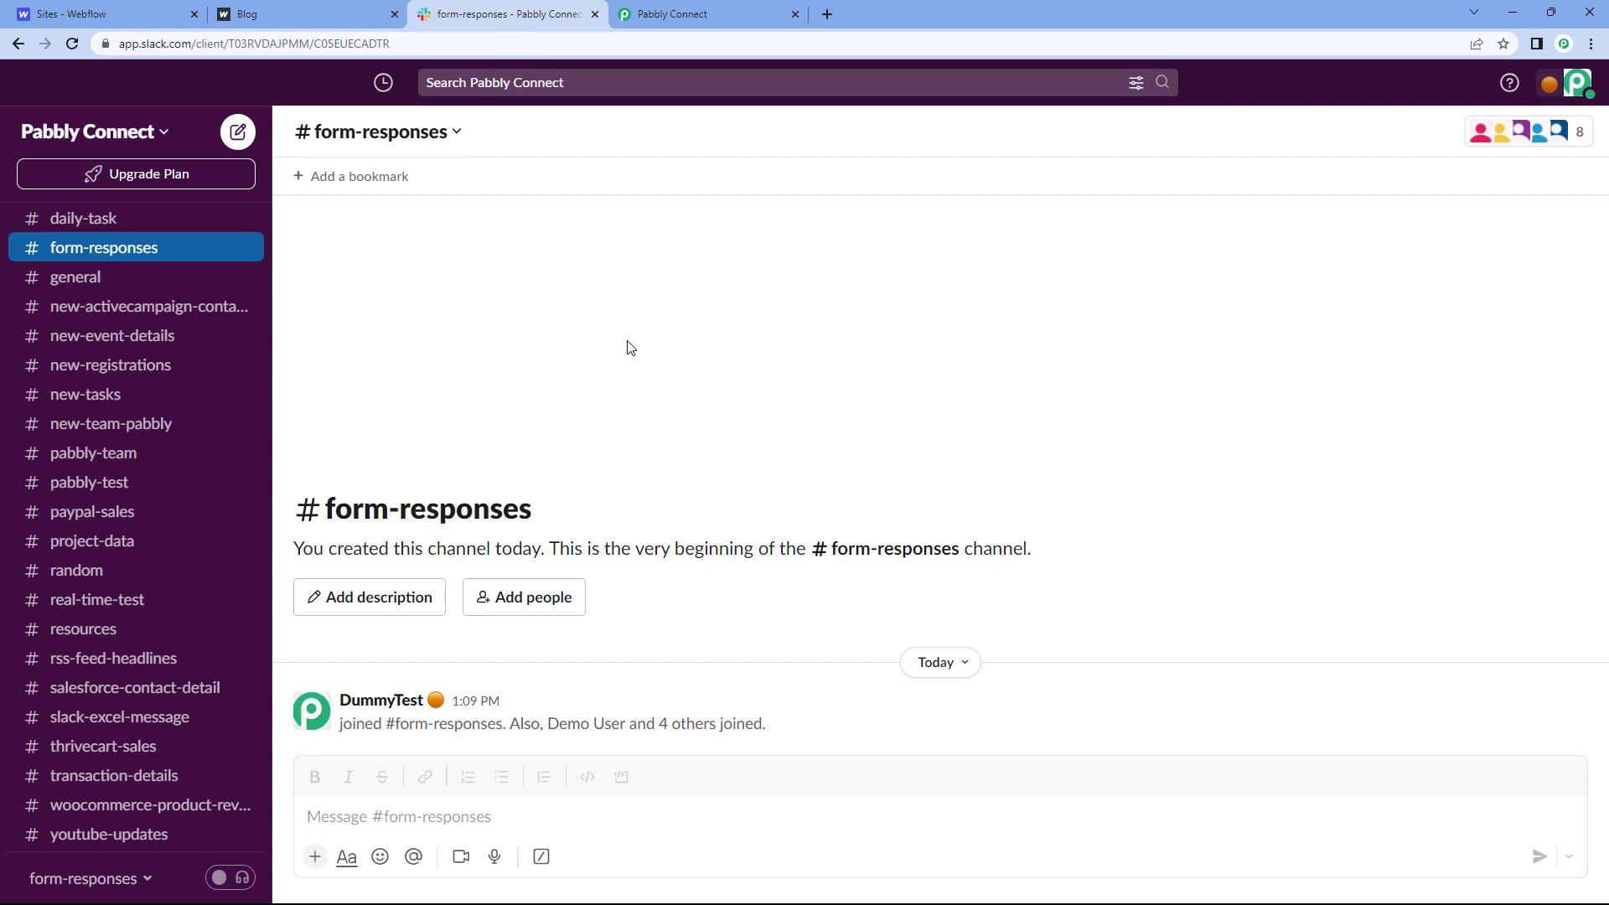
{"action": "left_click", "coordinate": [712, 13]}
{"action": "scroll", "coordinate": [381, 371], "scroll_direction": "up", "scroll_amount": 2}
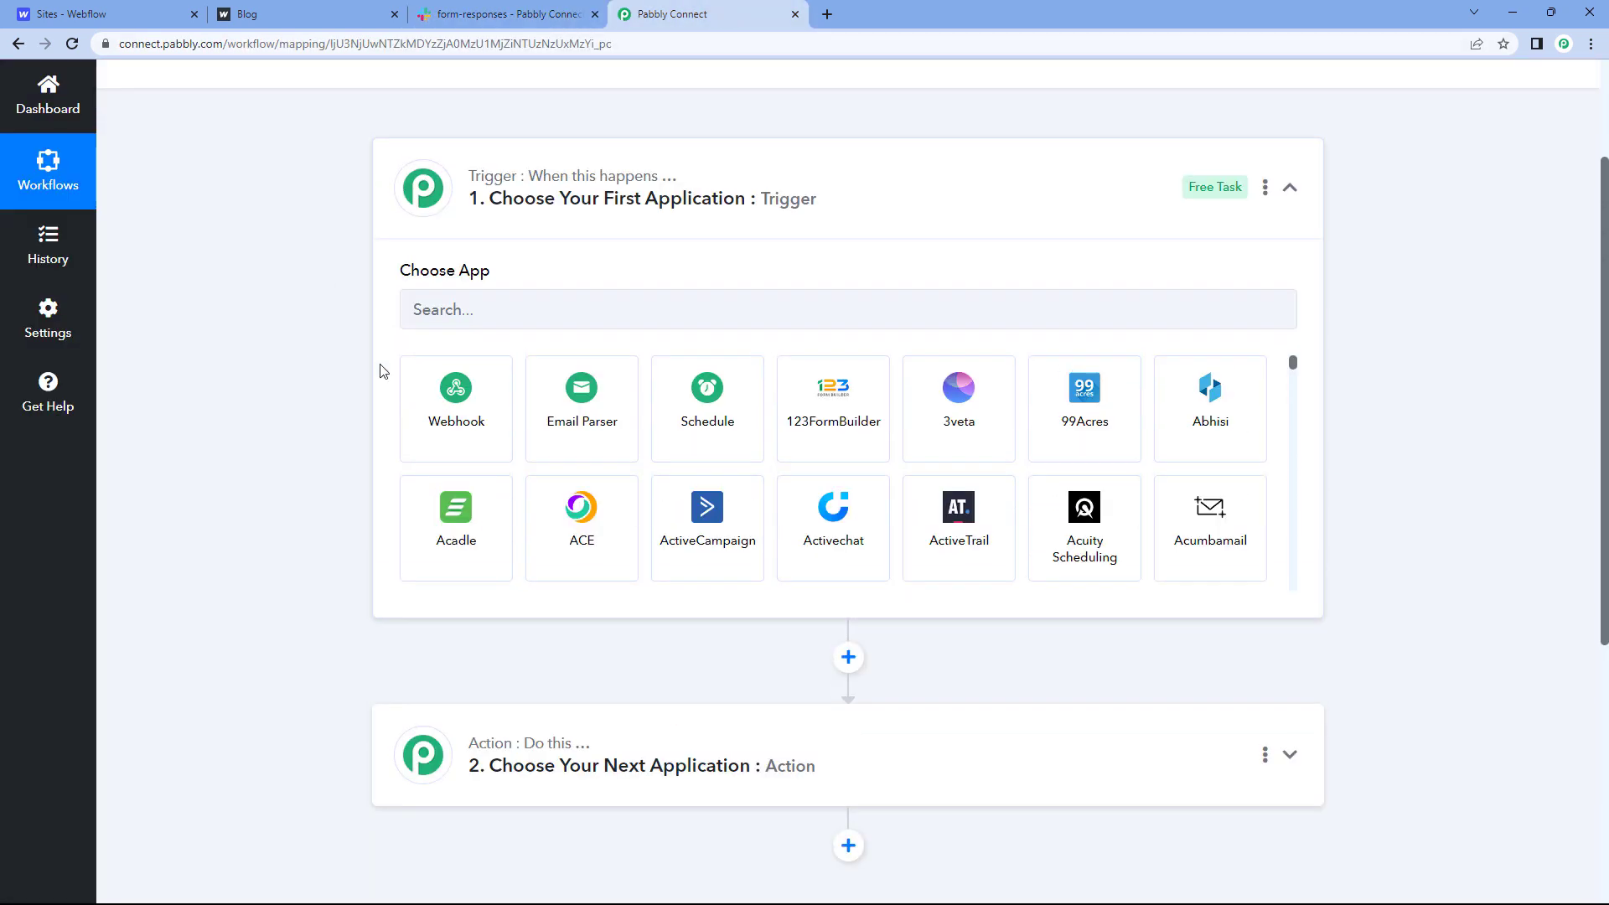
Step: Search for 'Webflow' and choose it as the trigger app
{"action": "left_click", "coordinate": [484, 309]}
{"action": "type", "text": "web"}
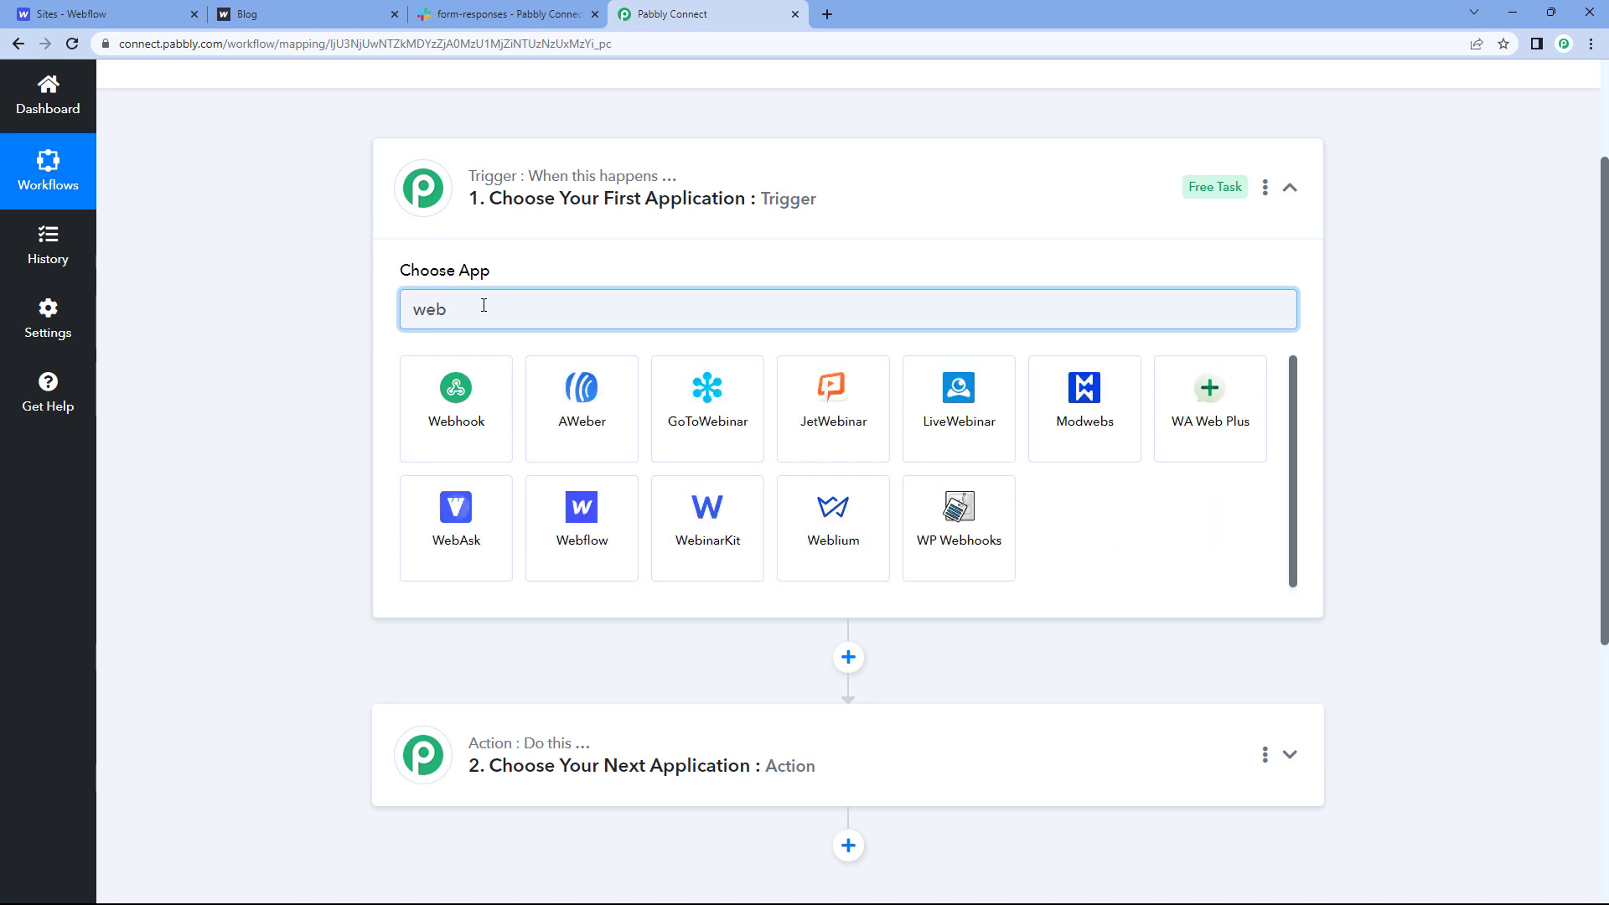
{"action": "key", "text": "BackSpace"}
{"action": "key", "text": "BackSpace"}
{"action": "key", "text": "BackSpace"}
{"action": "type", "text": "Webflow"}
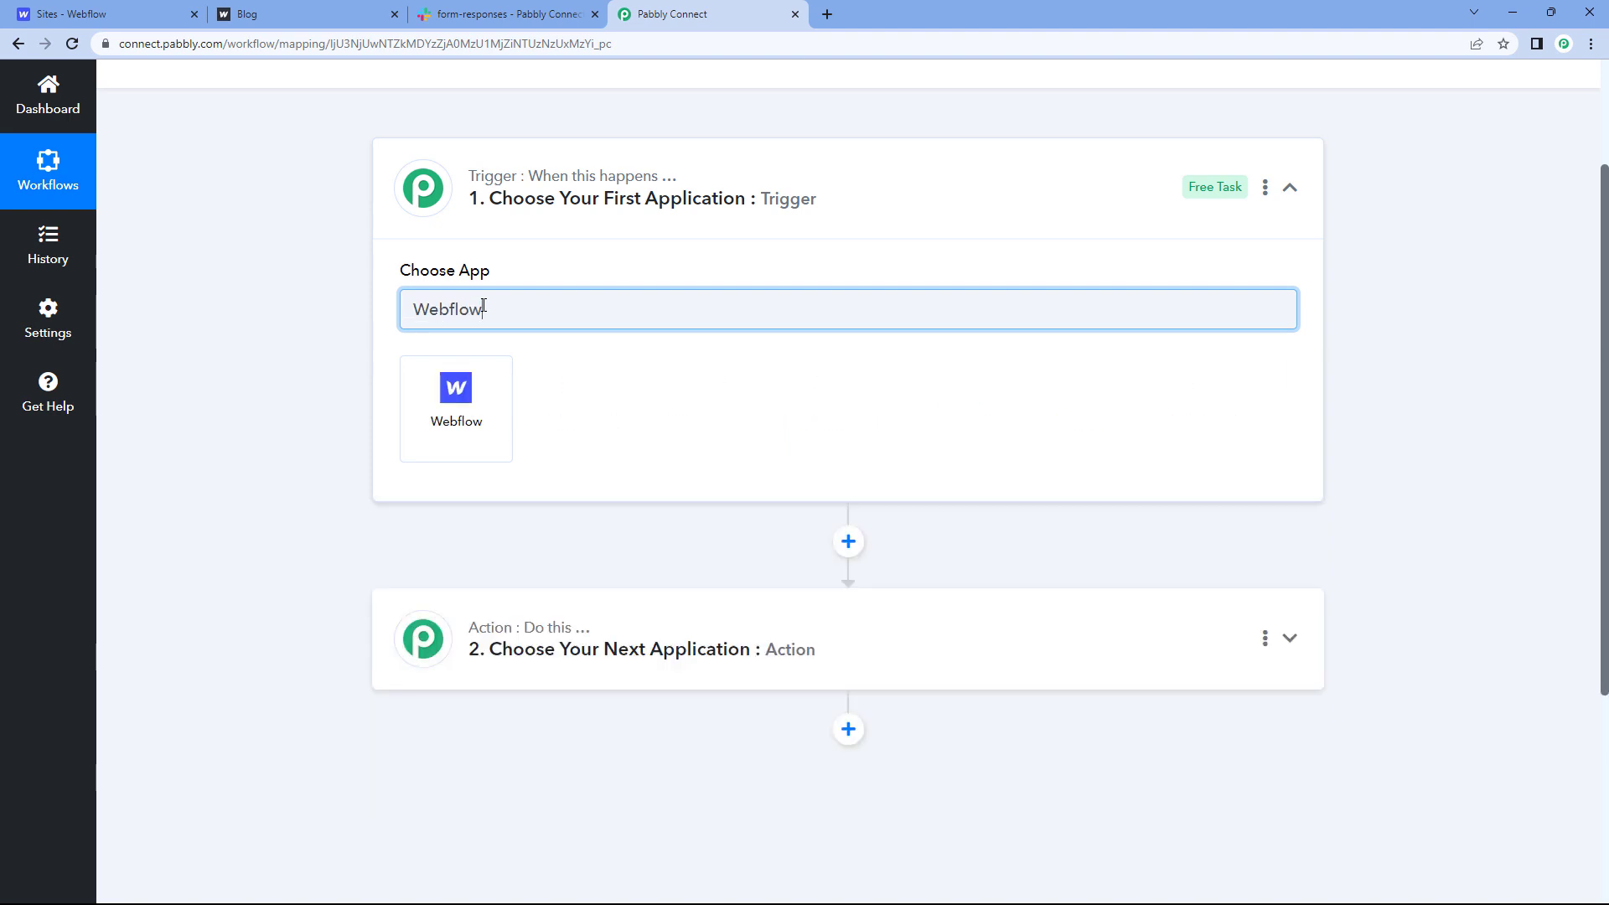
{"action": "left_click", "coordinate": [471, 384]}
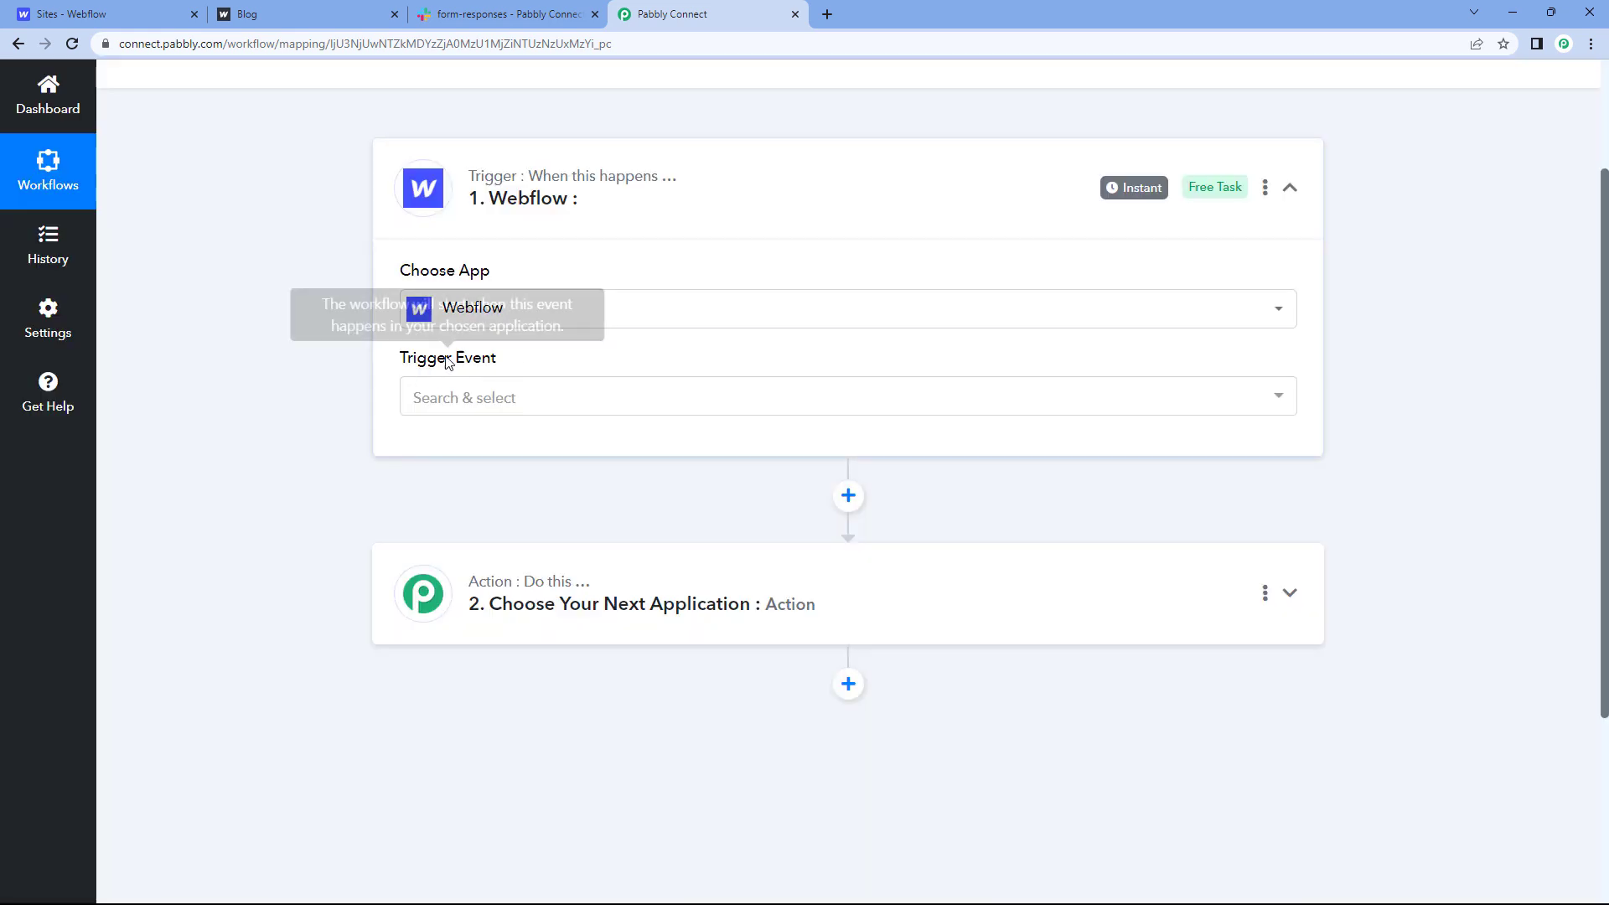
Step: Set the trigger event to New Form Submission, copy the webhook URL and start capturing responses
{"action": "left_click", "coordinate": [494, 399]}
{"action": "scroll", "coordinate": [341, 388], "scroll_direction": "down", "scroll_amount": 2}
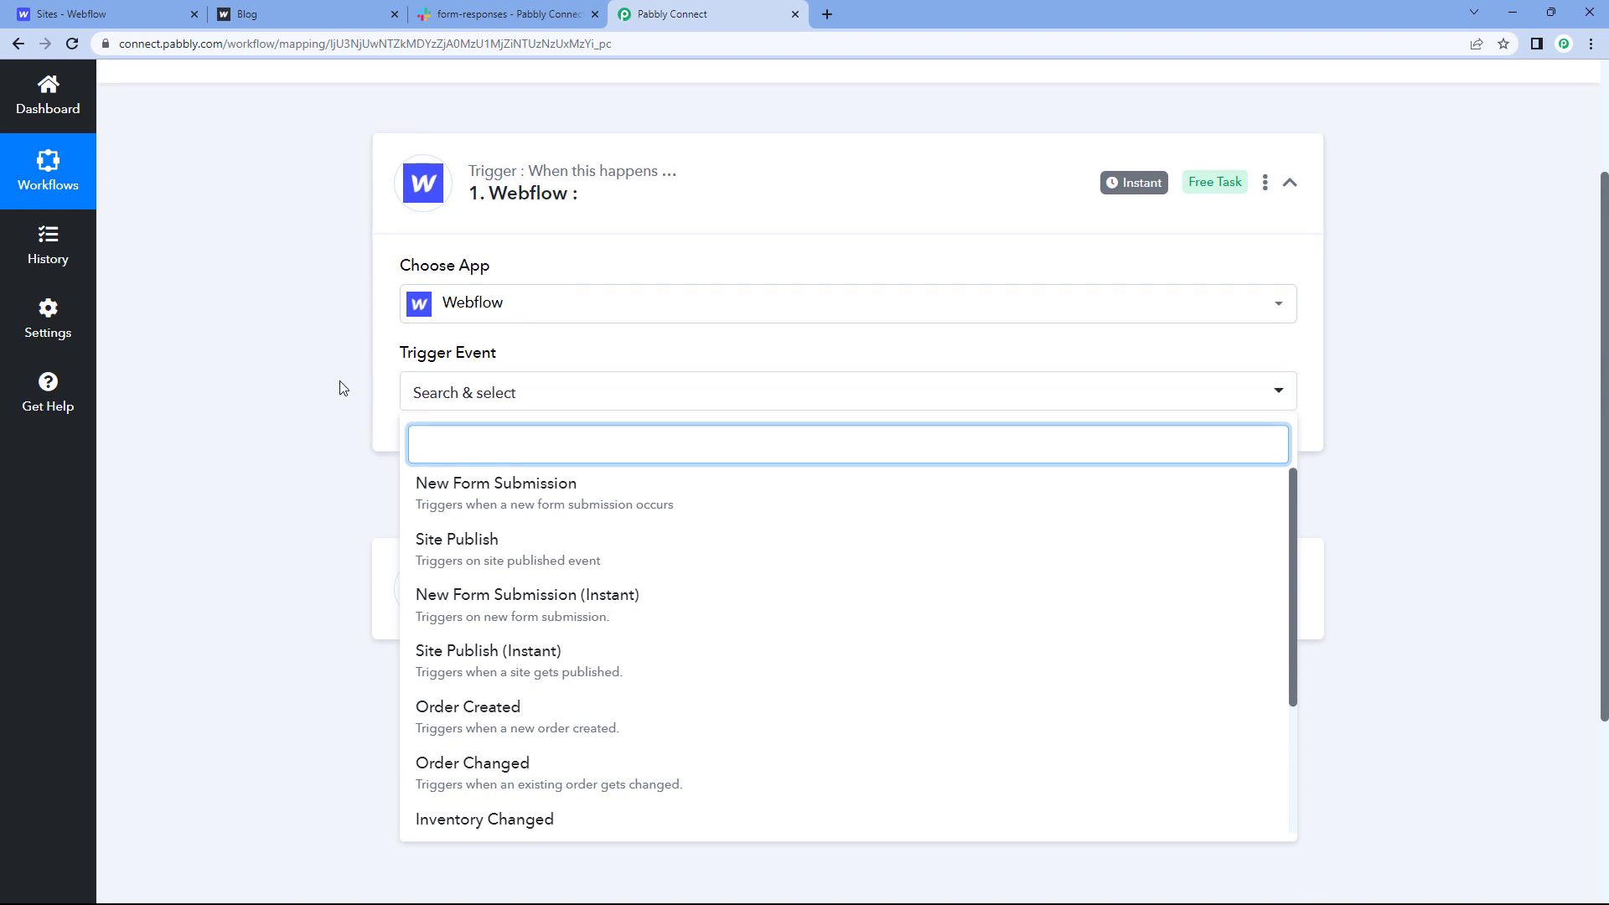
{"action": "left_click", "coordinate": [553, 331]}
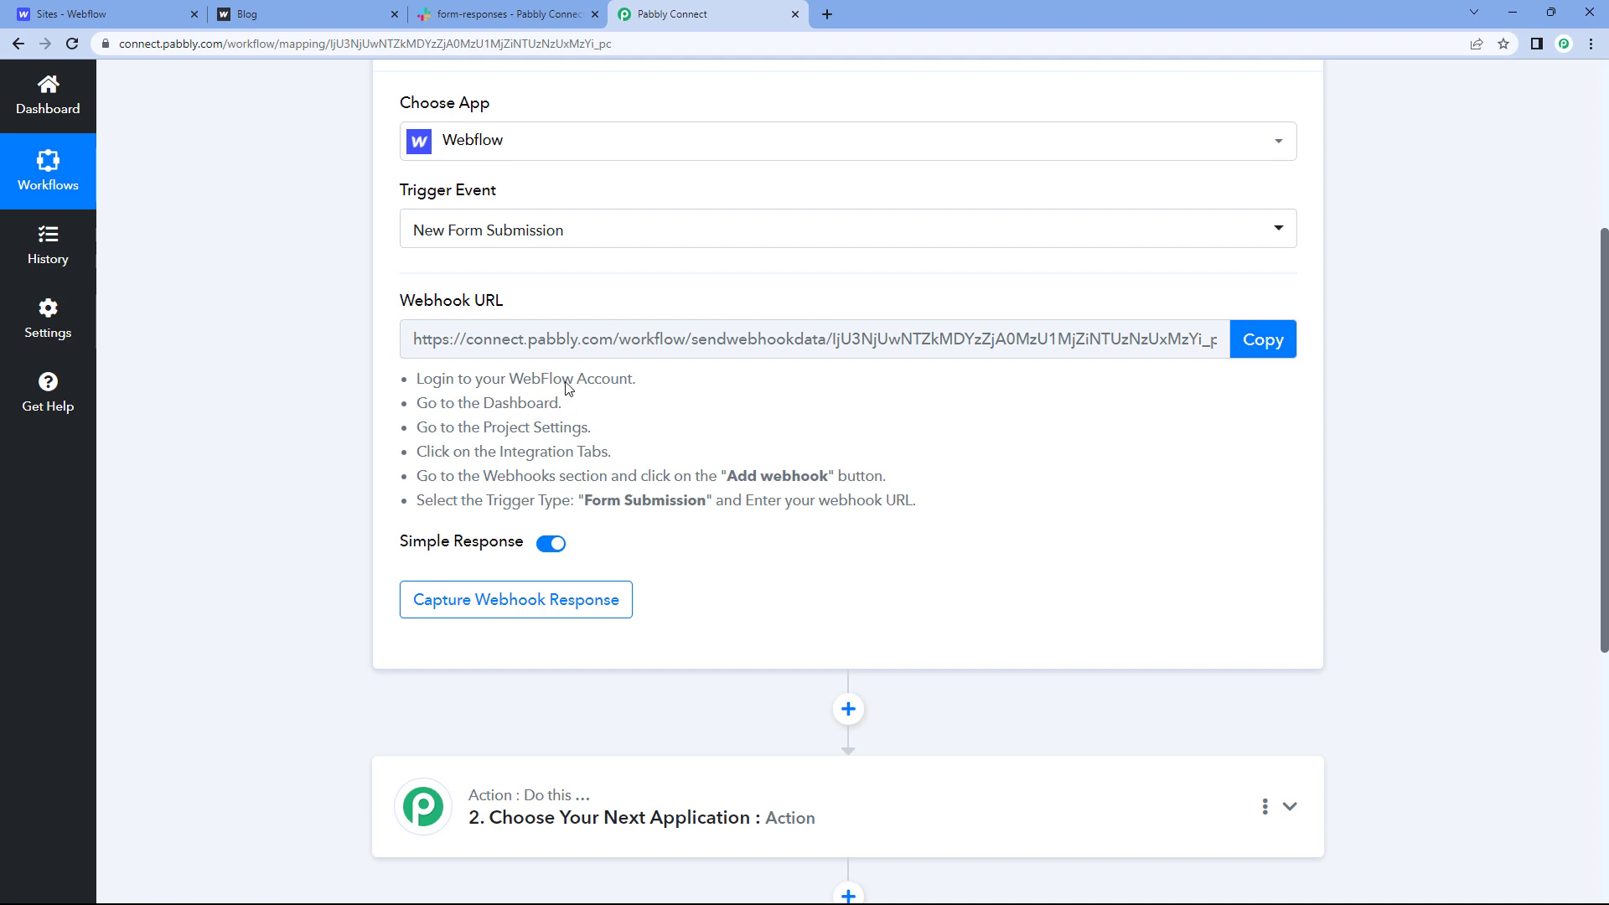
{"action": "left_click_drag", "start_coordinate": [415, 371], "coordinate": [928, 507]}
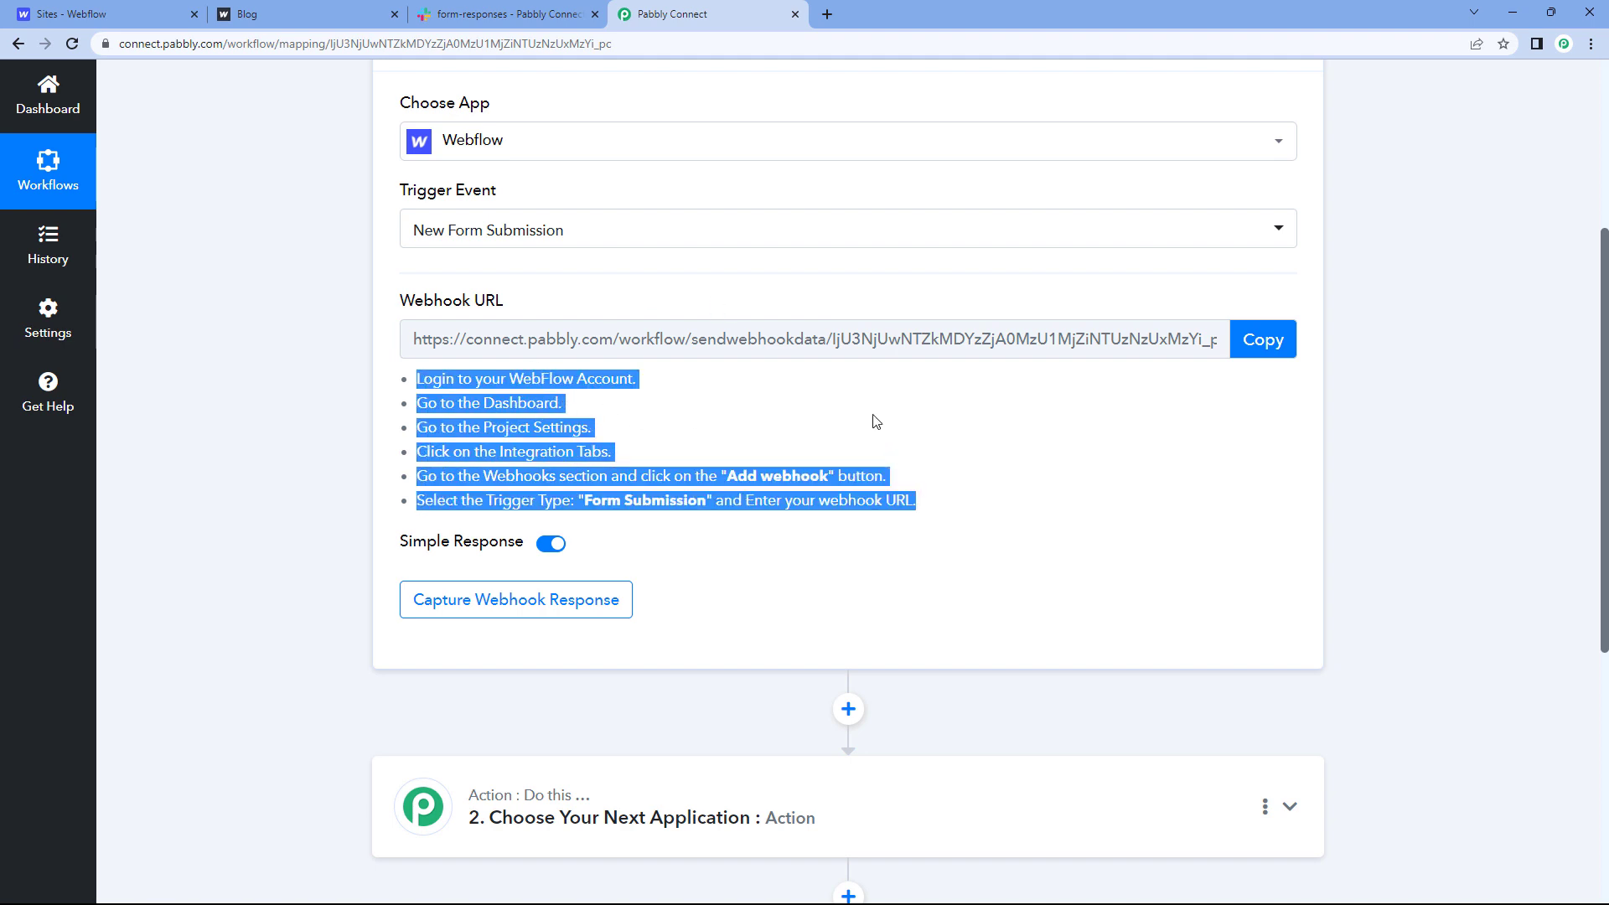
{"action": "left_click", "coordinate": [876, 419]}
{"action": "left_click", "coordinate": [1268, 339]}
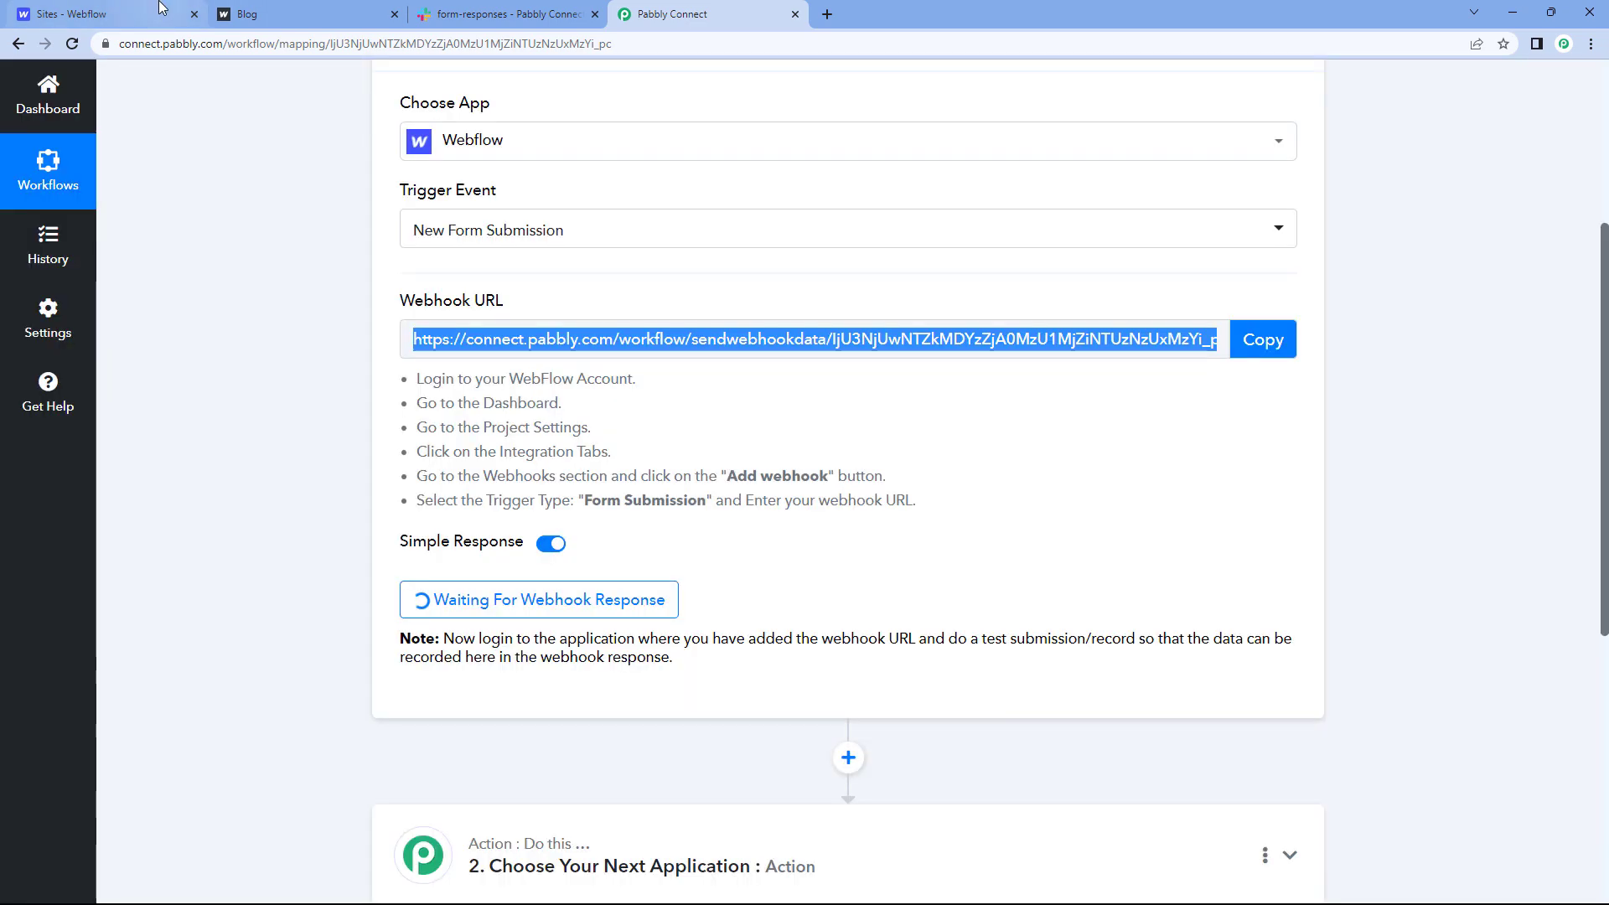
Step: Open the Supercool site's integrations settings in Webflow
{"action": "left_click", "coordinate": [162, 8]}
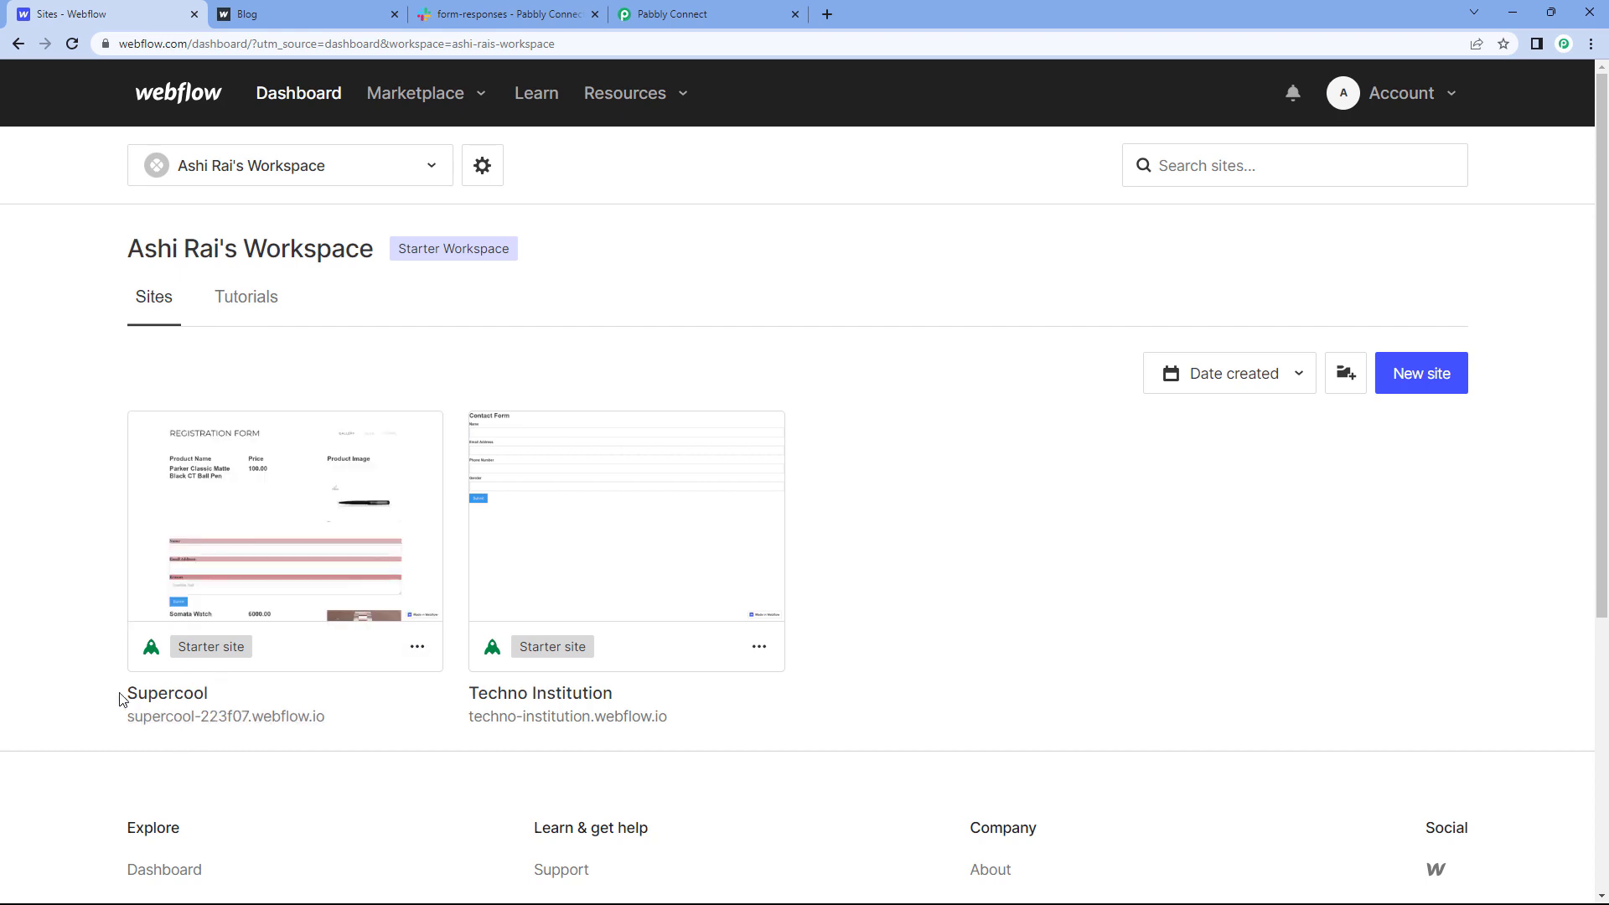
{"action": "left_click", "coordinate": [418, 658]}
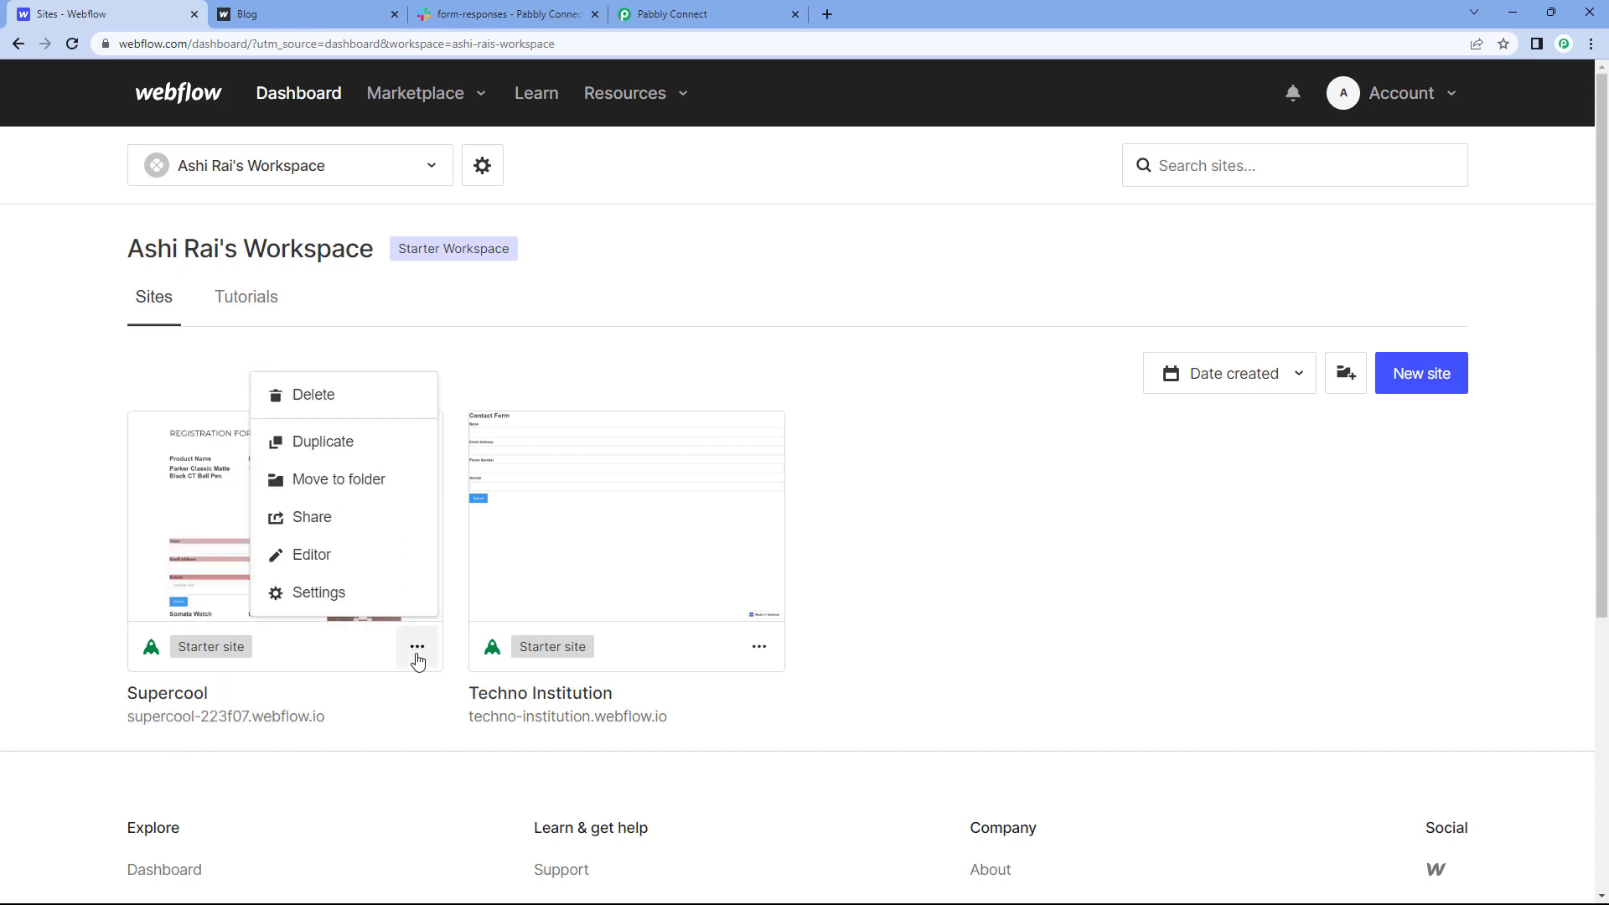
{"action": "left_click", "coordinate": [323, 595]}
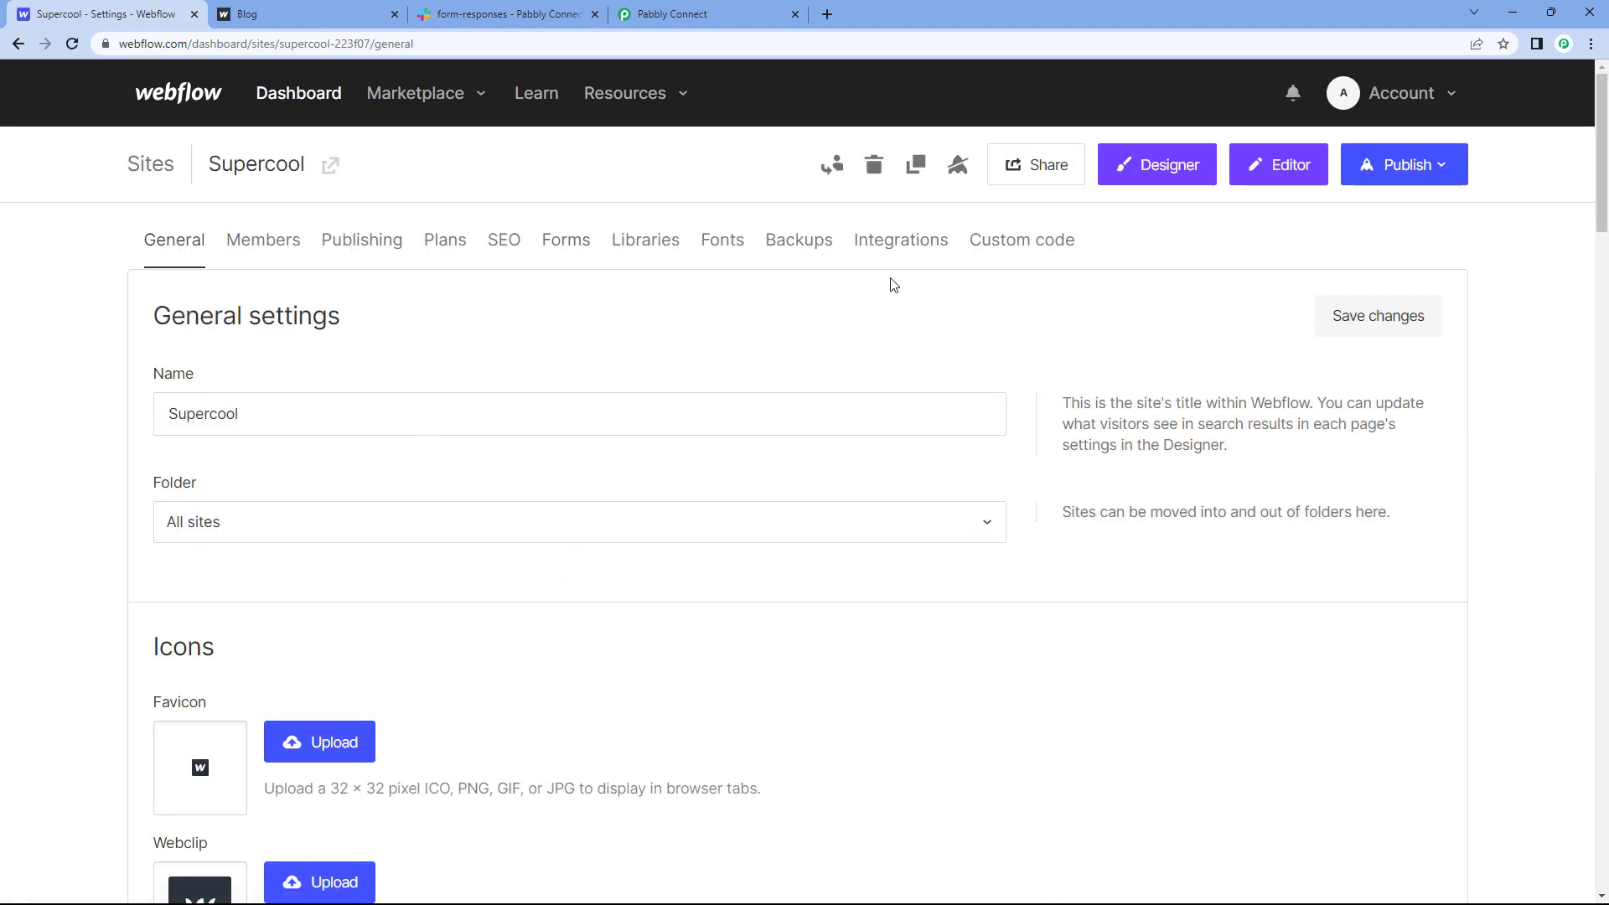
{"action": "left_click", "coordinate": [904, 243]}
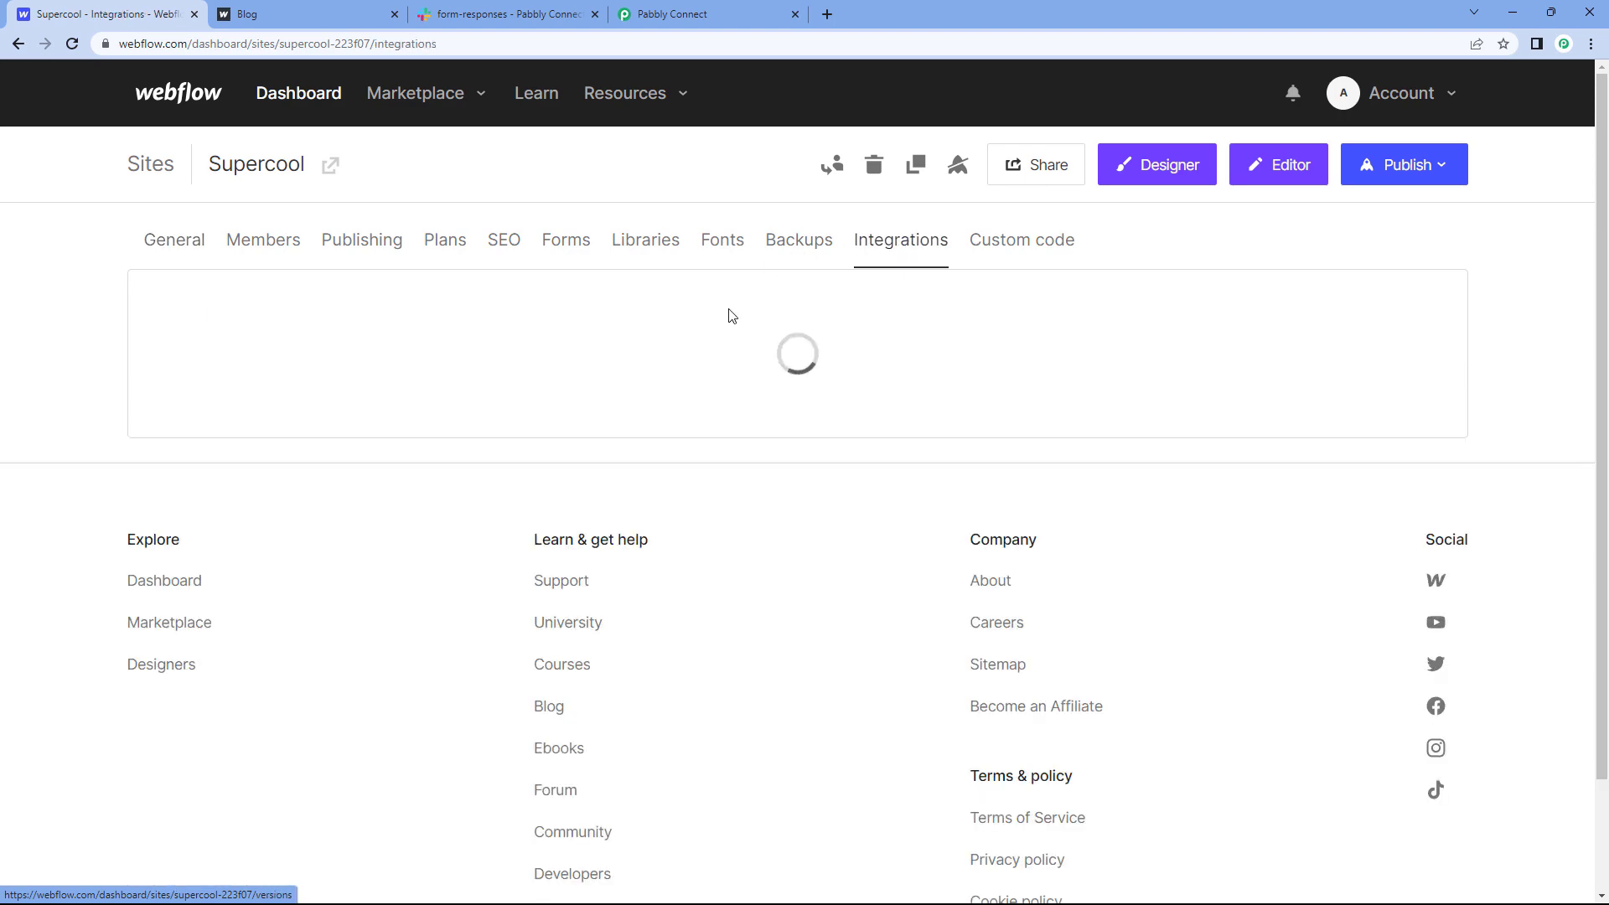
{"action": "scroll", "coordinate": [708, 378], "scroll_direction": "down", "scroll_amount": 12}
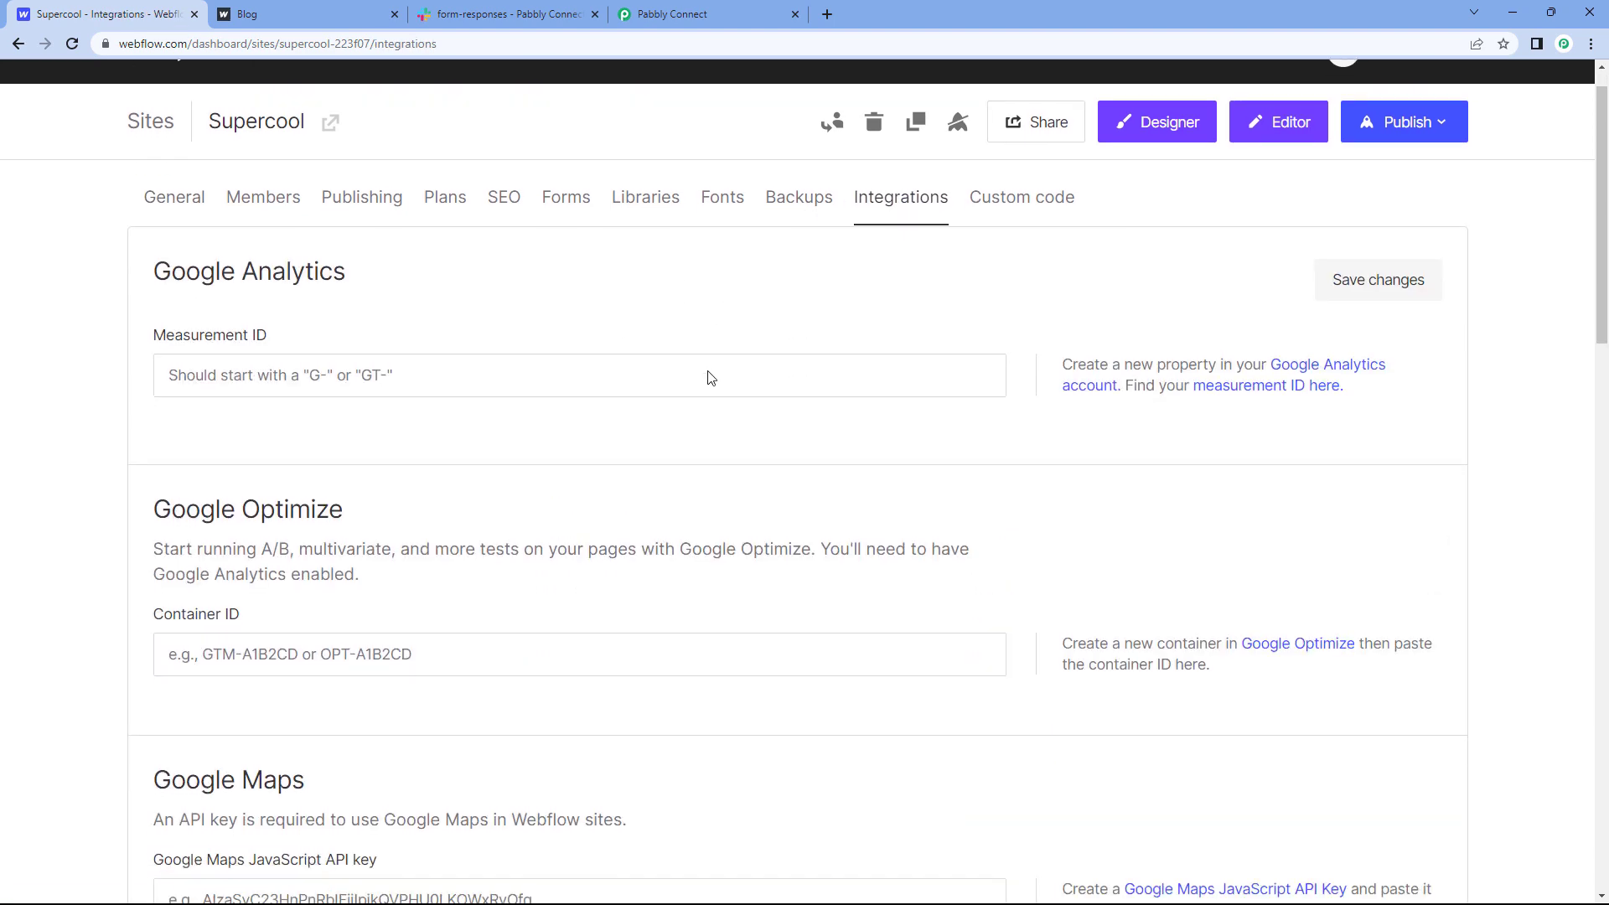
{"action": "scroll", "coordinate": [709, 371], "scroll_direction": "down", "scroll_amount": 4}
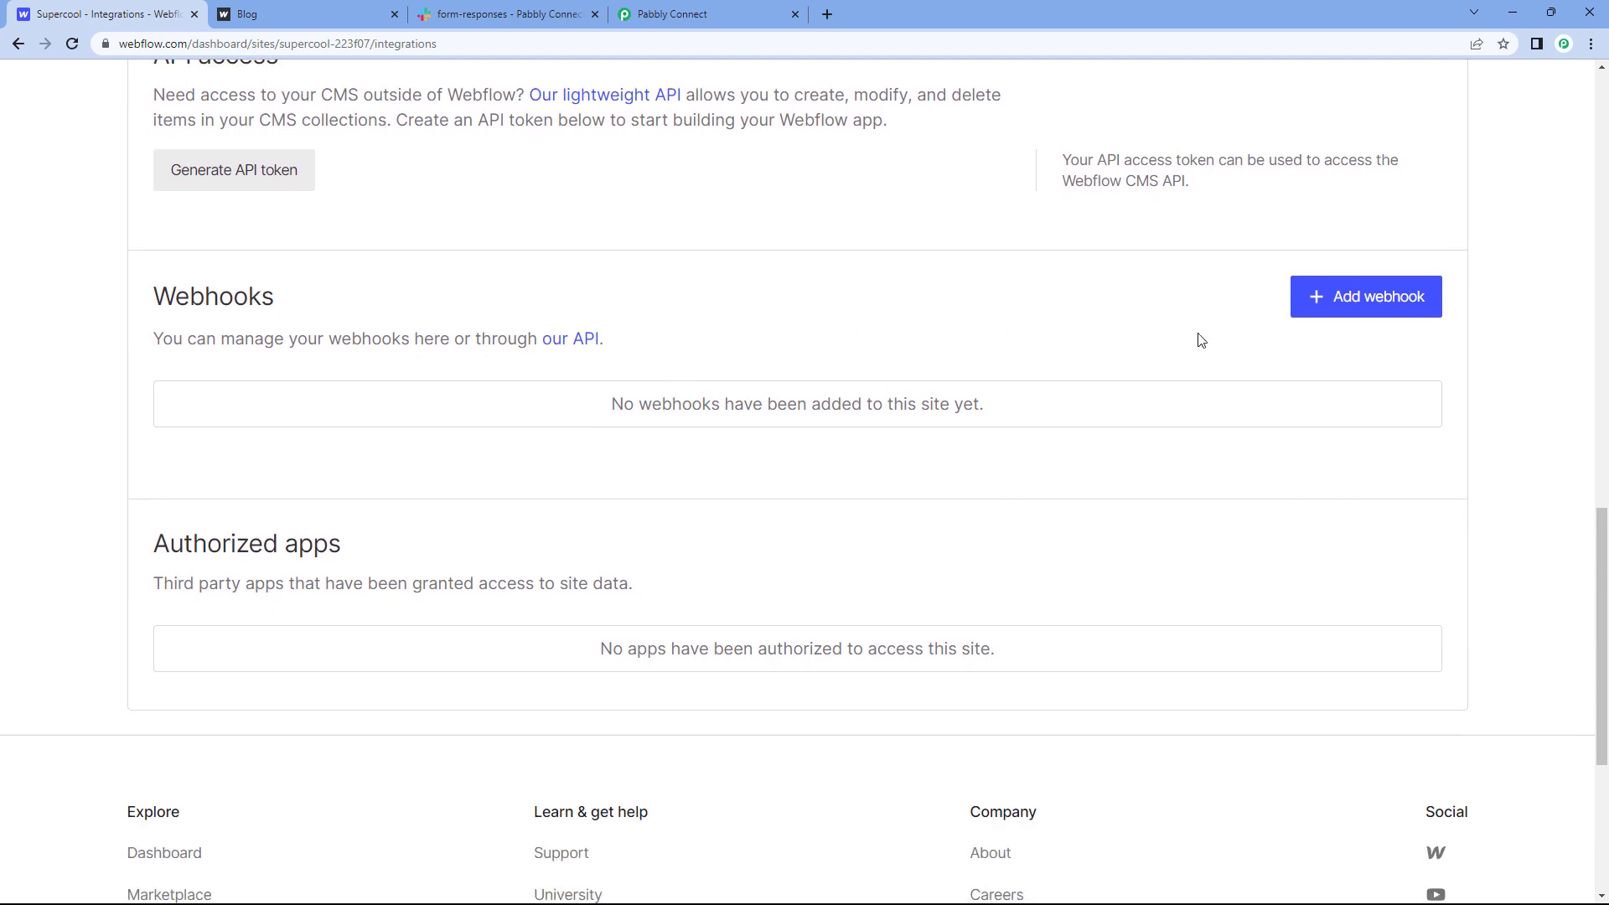
Step: Add a Form submission webhook using the pasted Pabbly URL, save it, and return to Pabbly
{"action": "left_click", "coordinate": [1312, 301]}
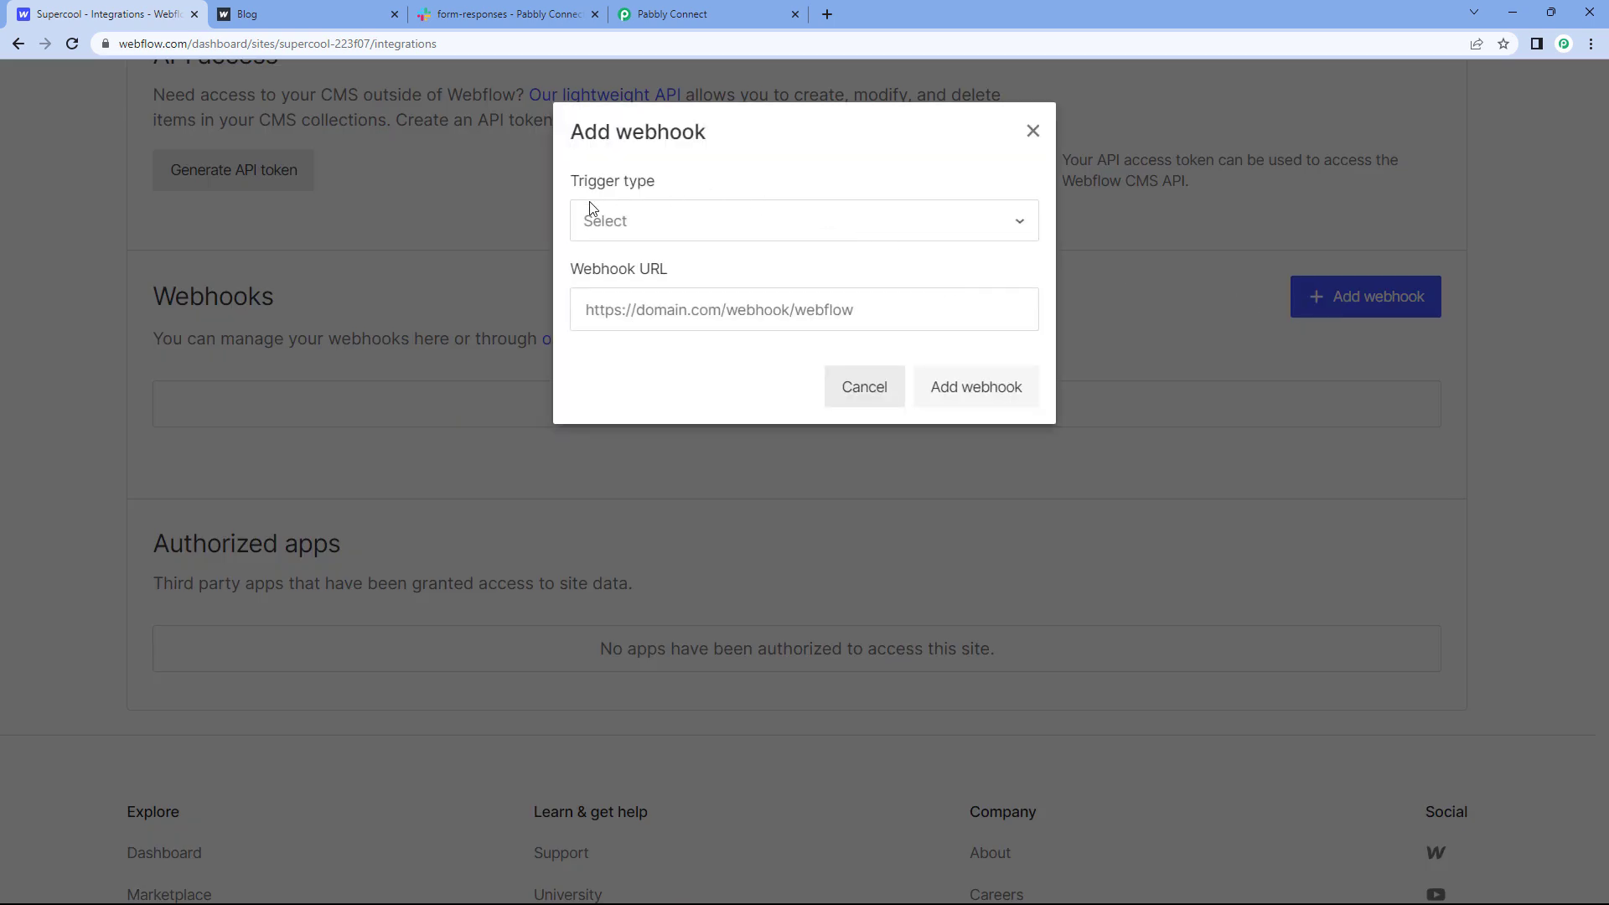
{"action": "left_click", "coordinate": [757, 220]}
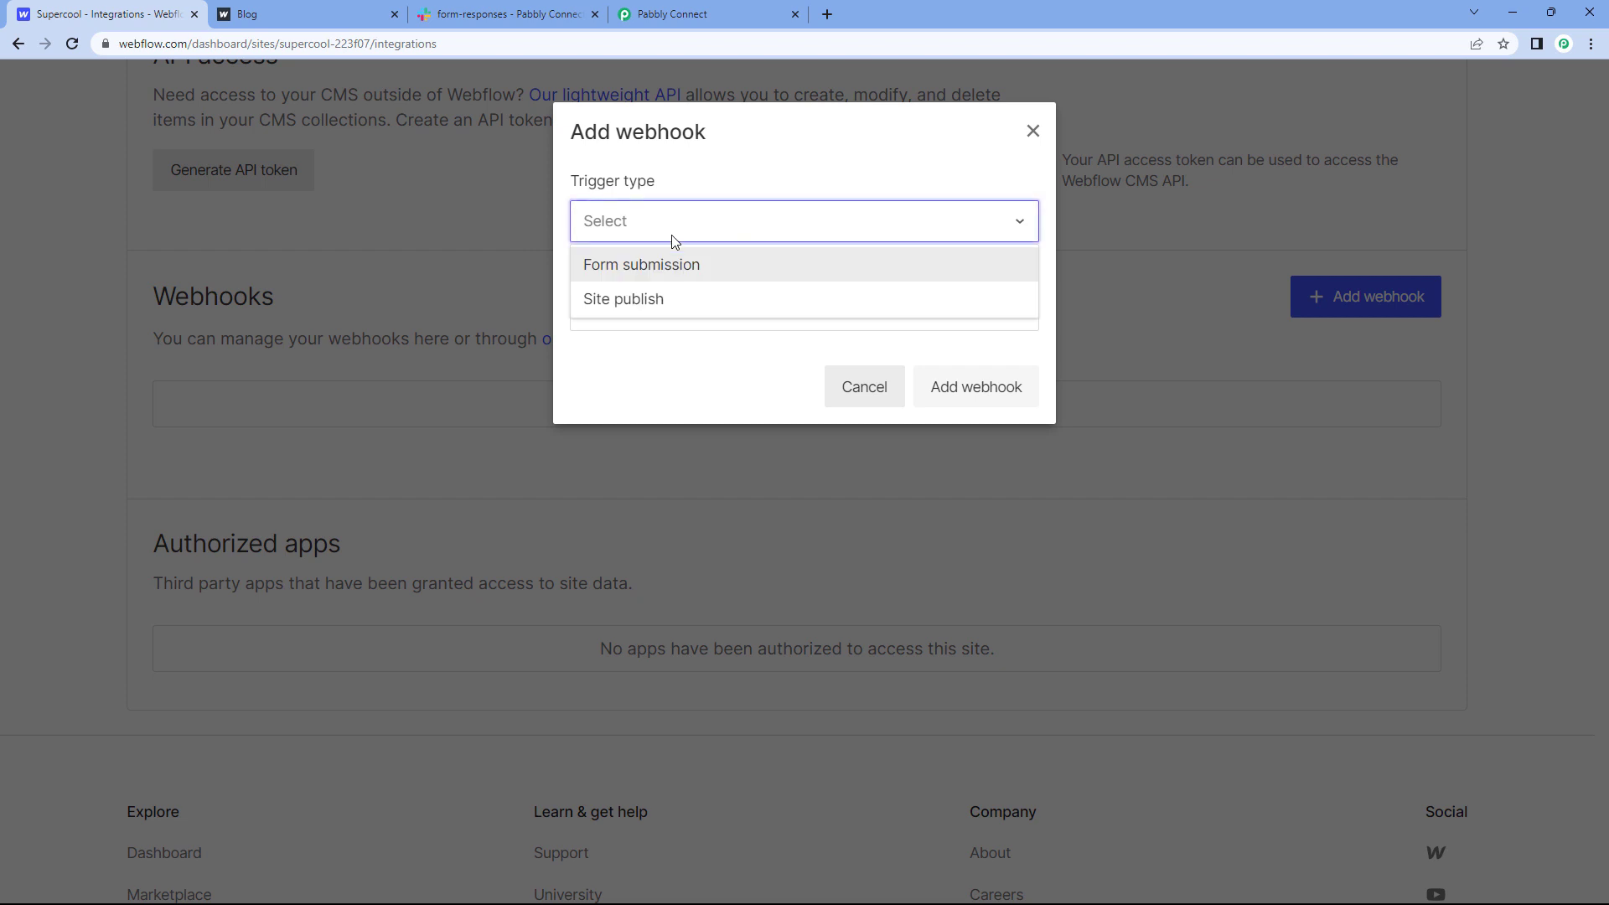
{"action": "left_click", "coordinate": [659, 267]}
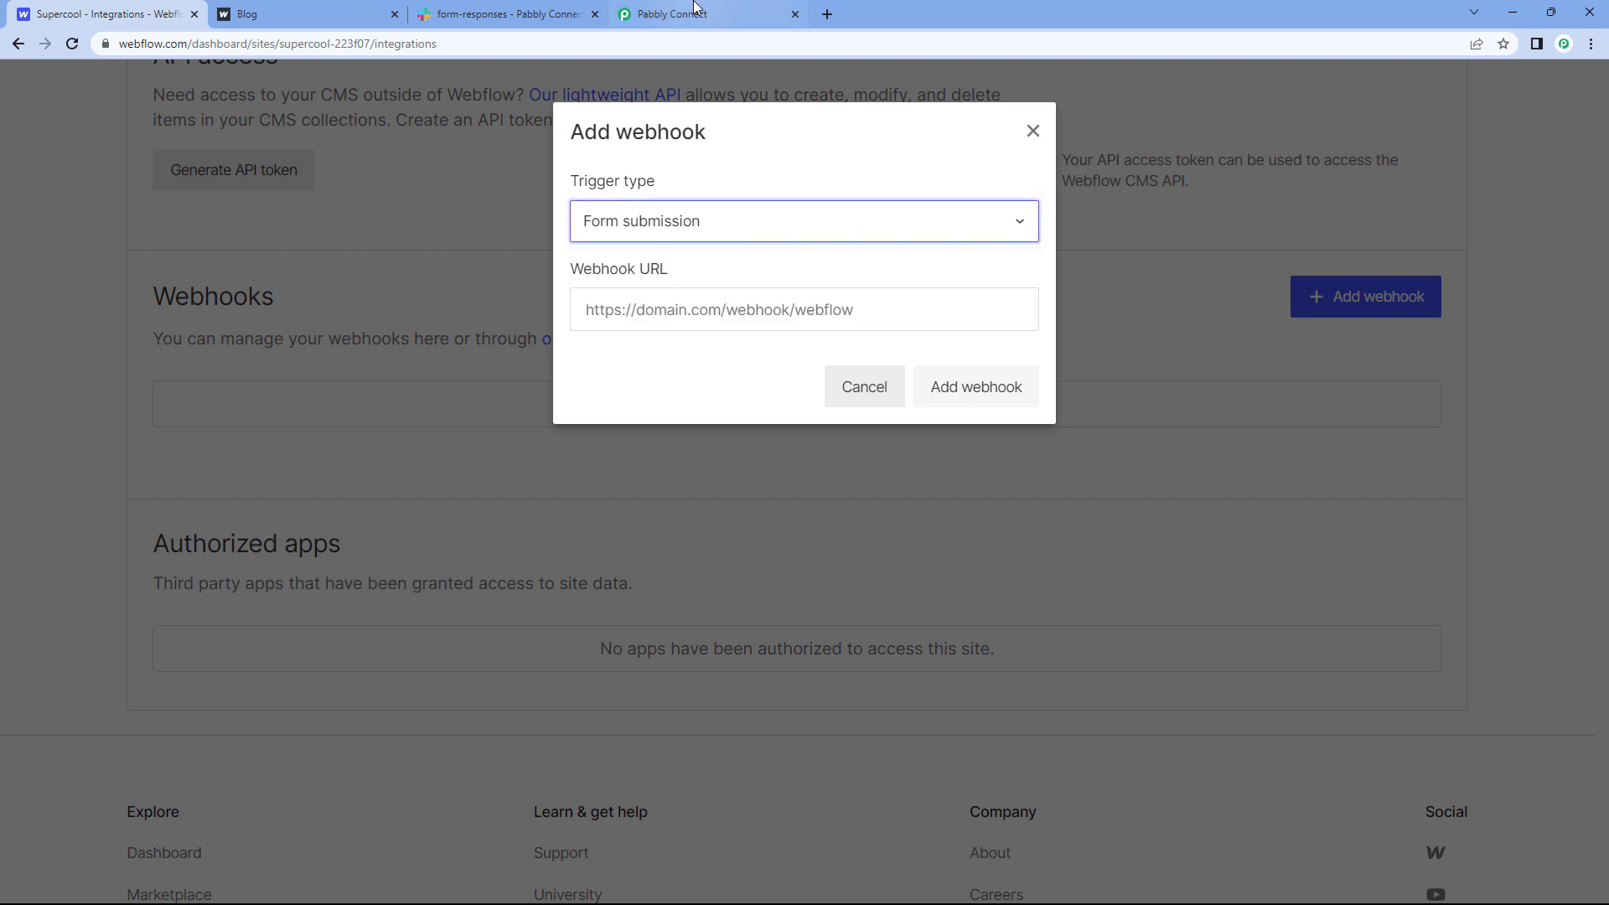
{"action": "left_click", "coordinate": [670, 15]}
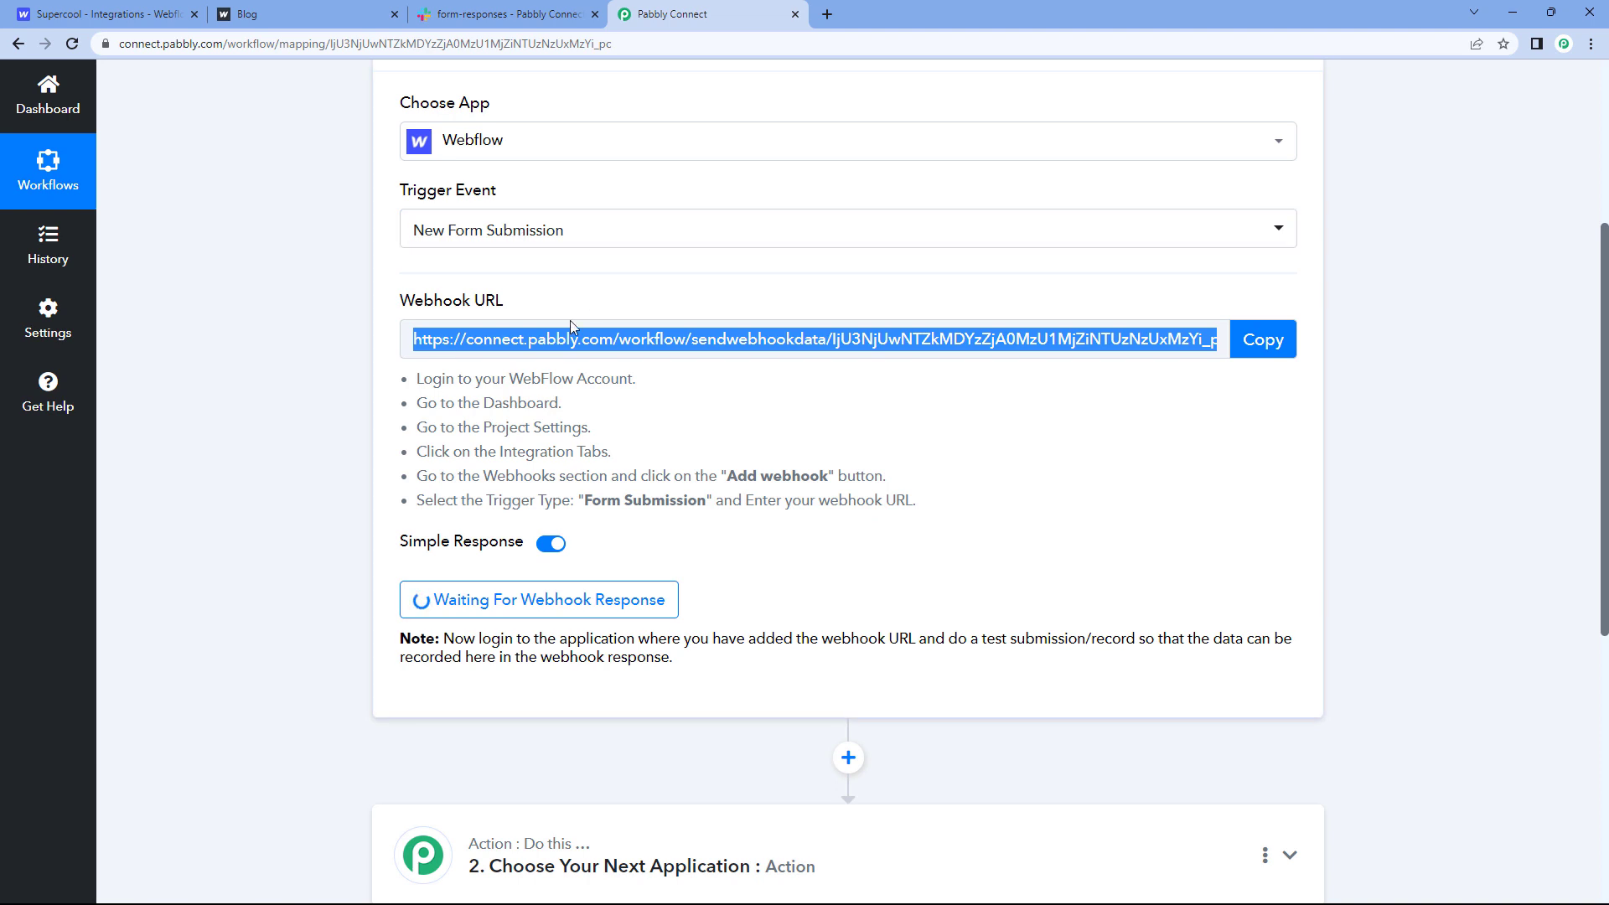
{"action": "left_click", "coordinate": [1283, 340]}
{"action": "left_click", "coordinate": [100, 15]}
{"action": "left_click", "coordinate": [622, 295]}
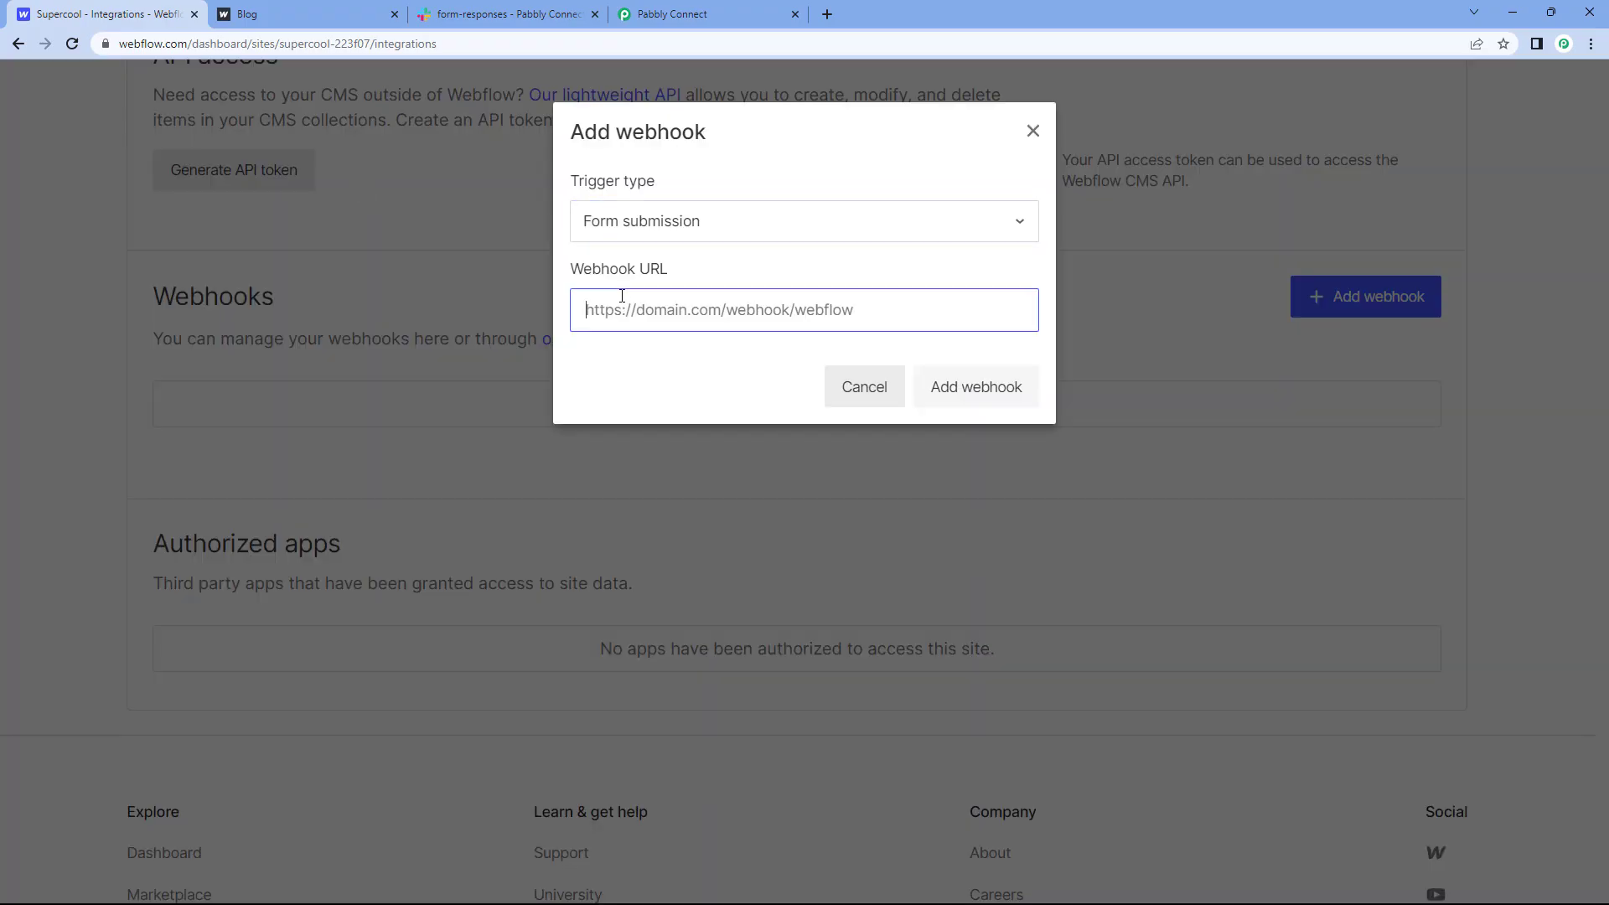
{"action": "right_click", "coordinate": [622, 295]}
{"action": "left_click", "coordinate": [710, 432]}
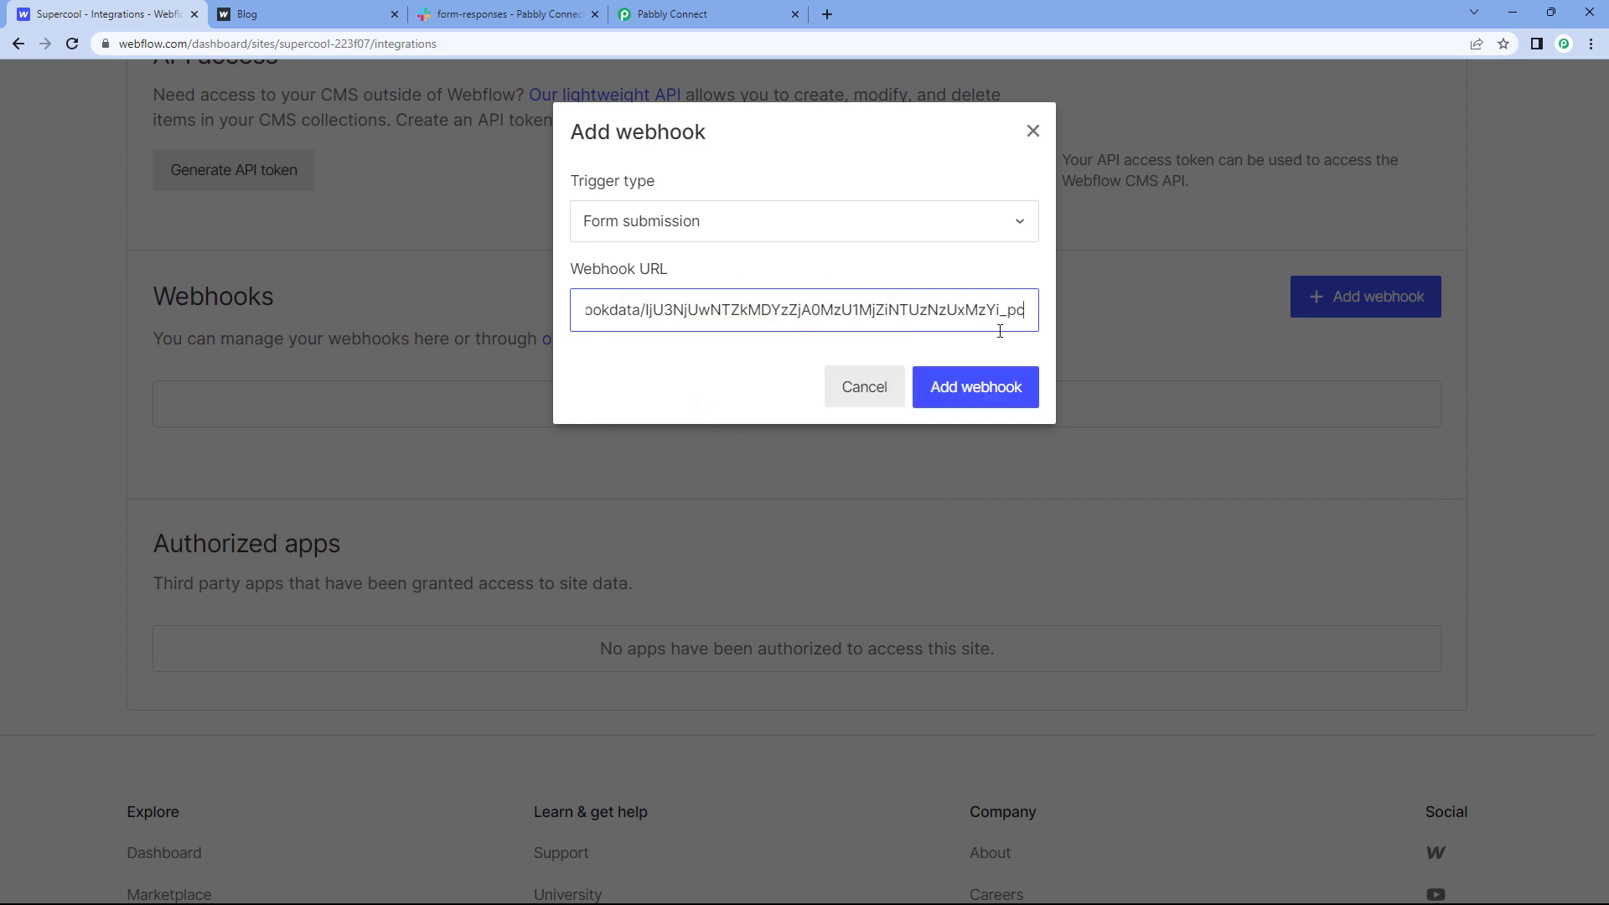
{"action": "left_click", "coordinate": [945, 396]}
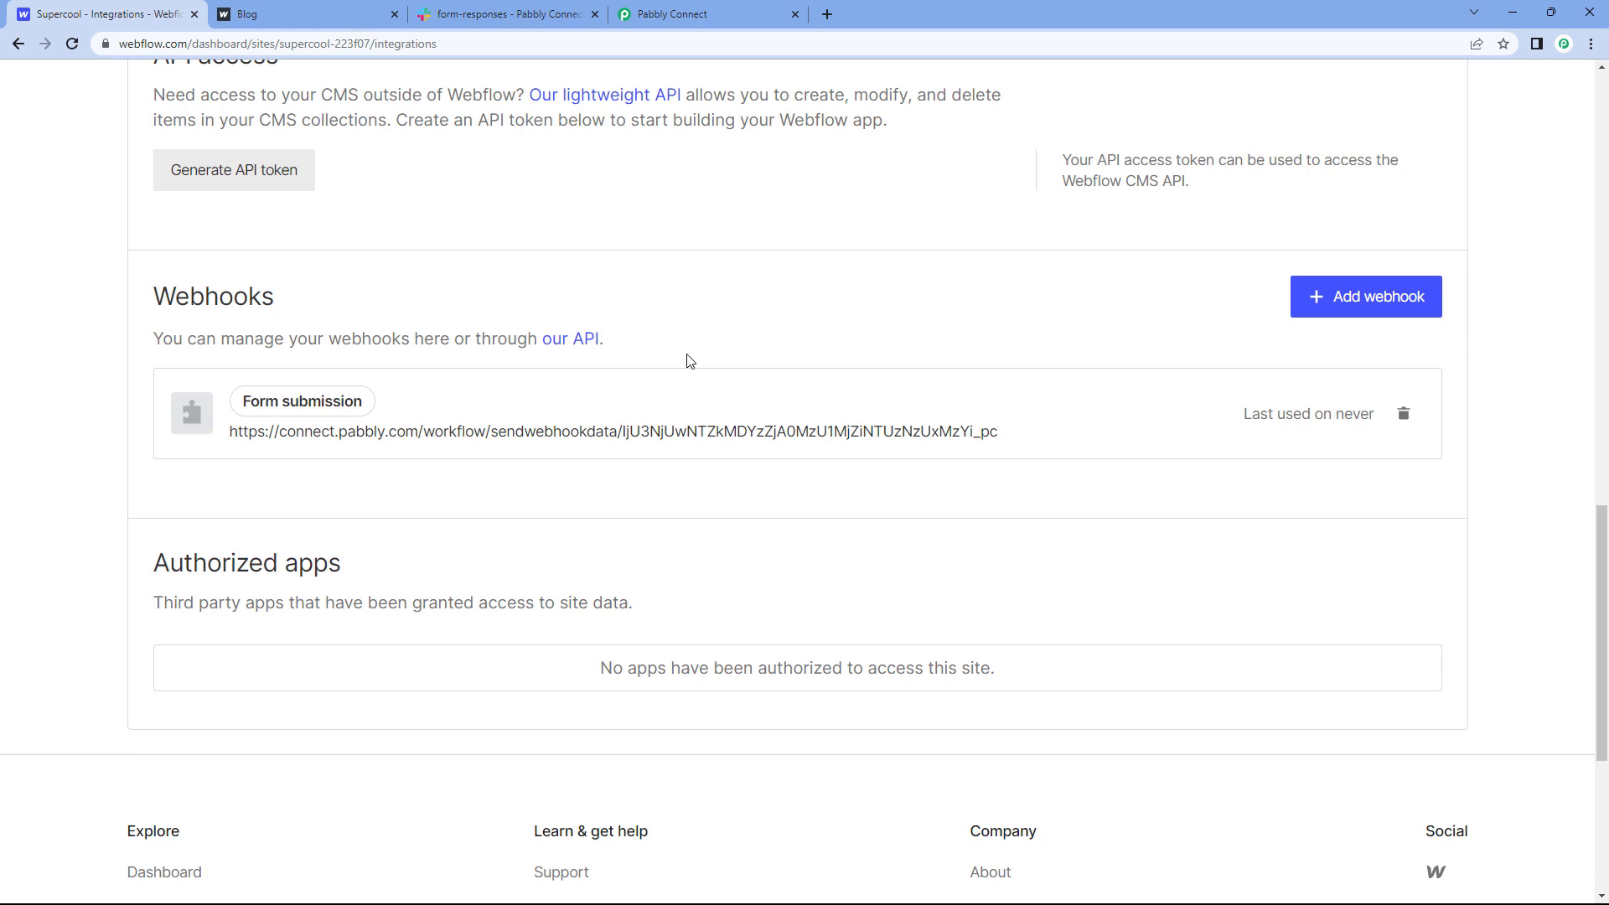
{"action": "scroll", "coordinate": [671, 310], "scroll_direction": "up", "scroll_amount": 2}
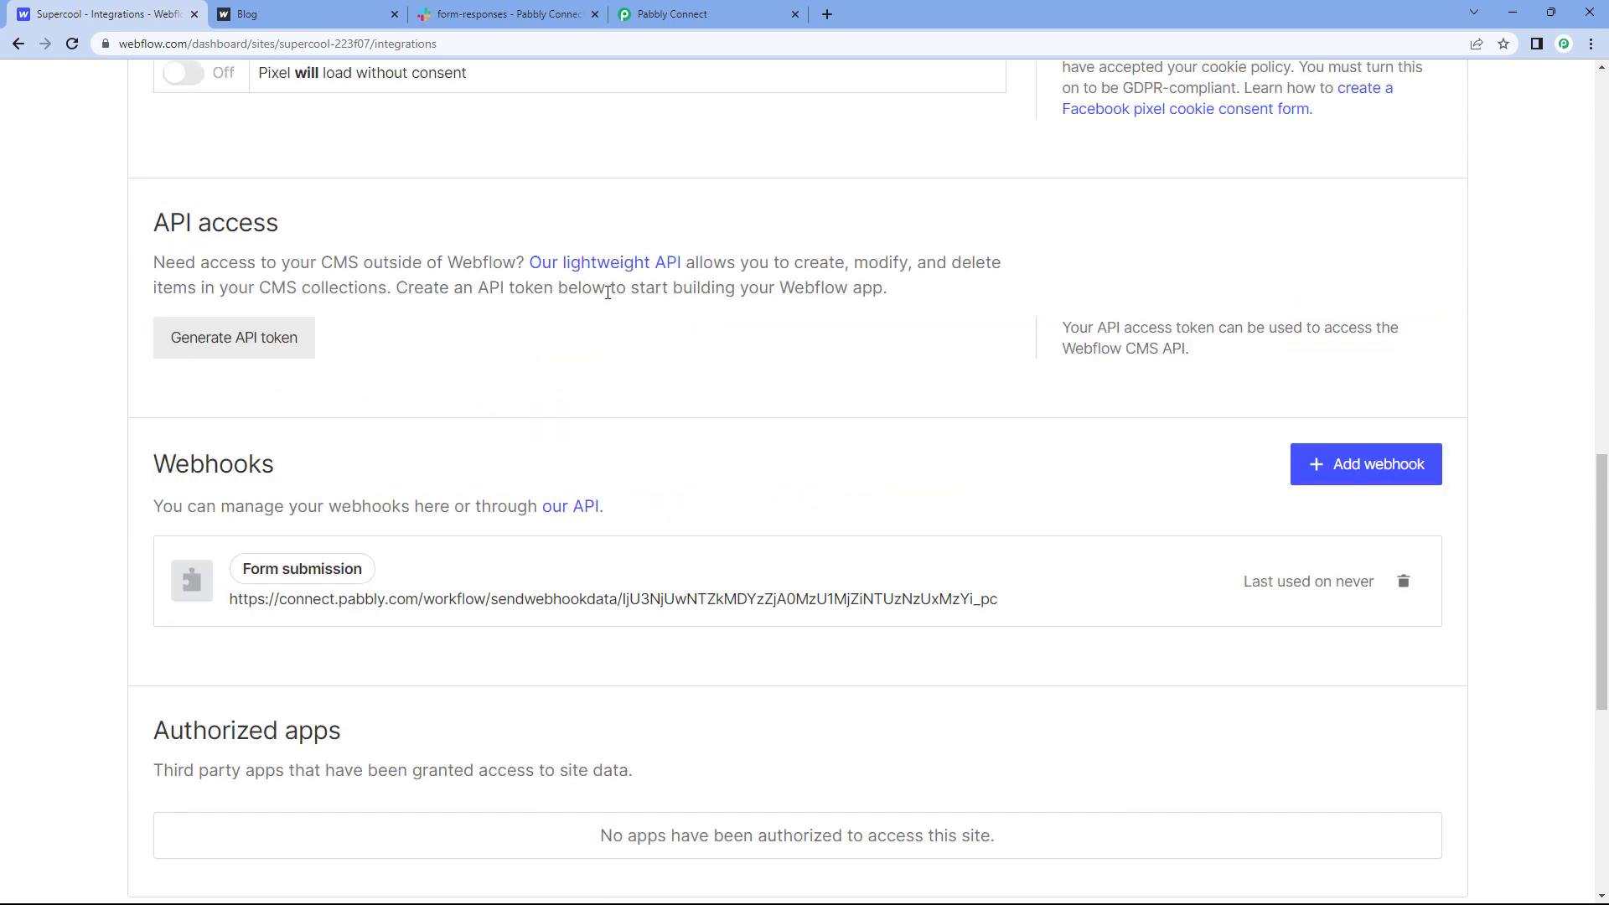
{"action": "left_click", "coordinate": [668, 6]}
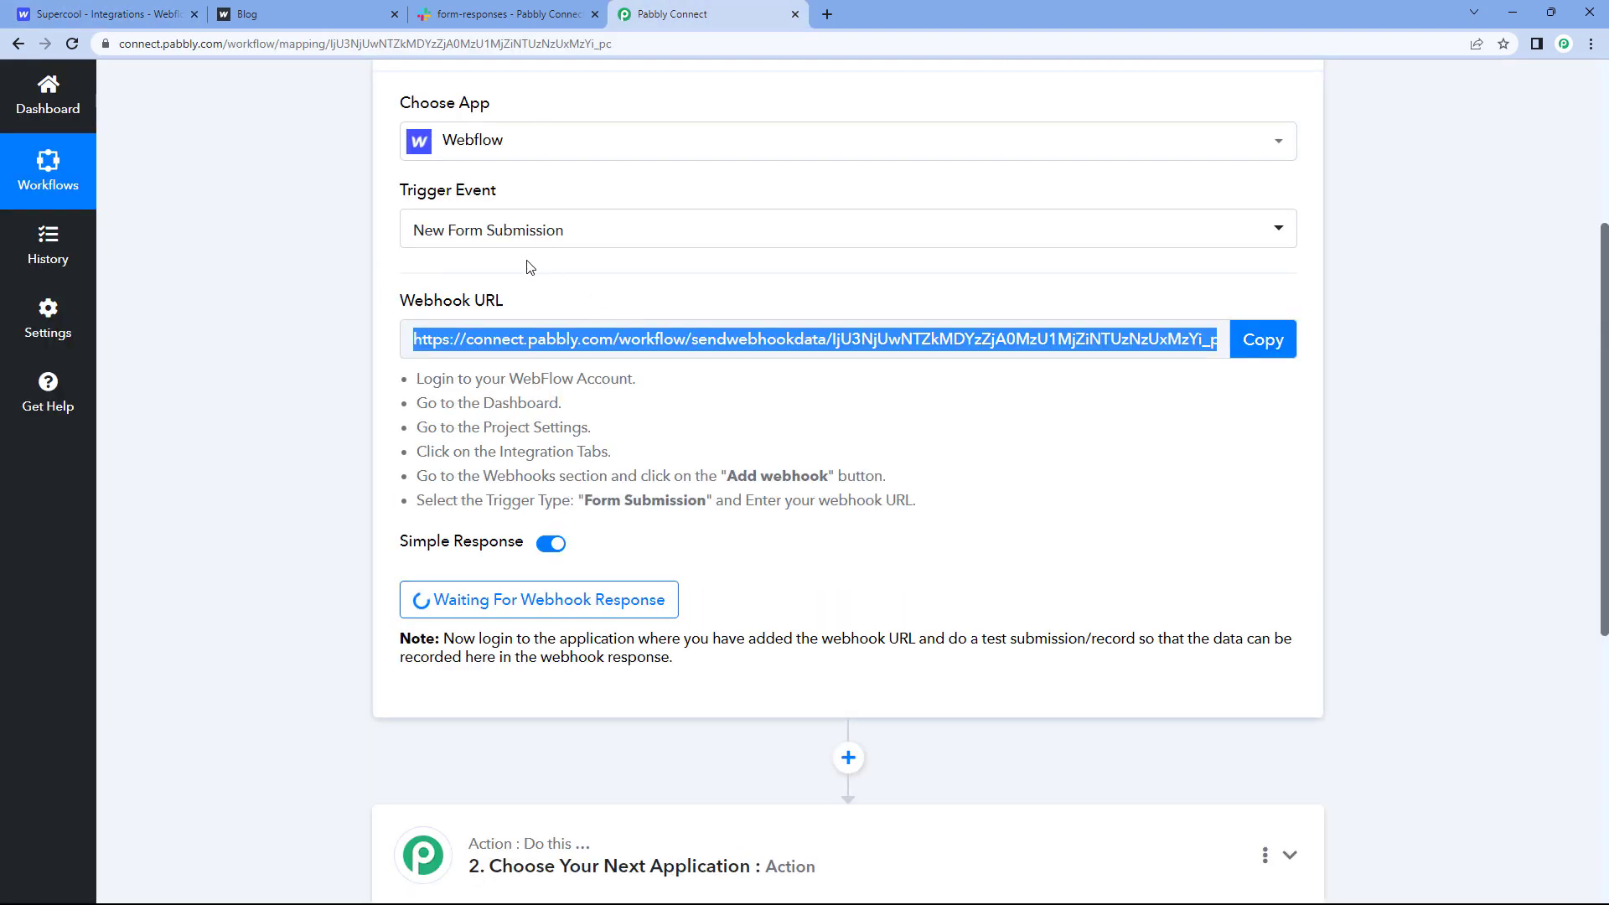
Step: Open the site's live registration form page, checking Pabbly is still awaiting the webhook
{"action": "left_click", "coordinate": [131, 7]}
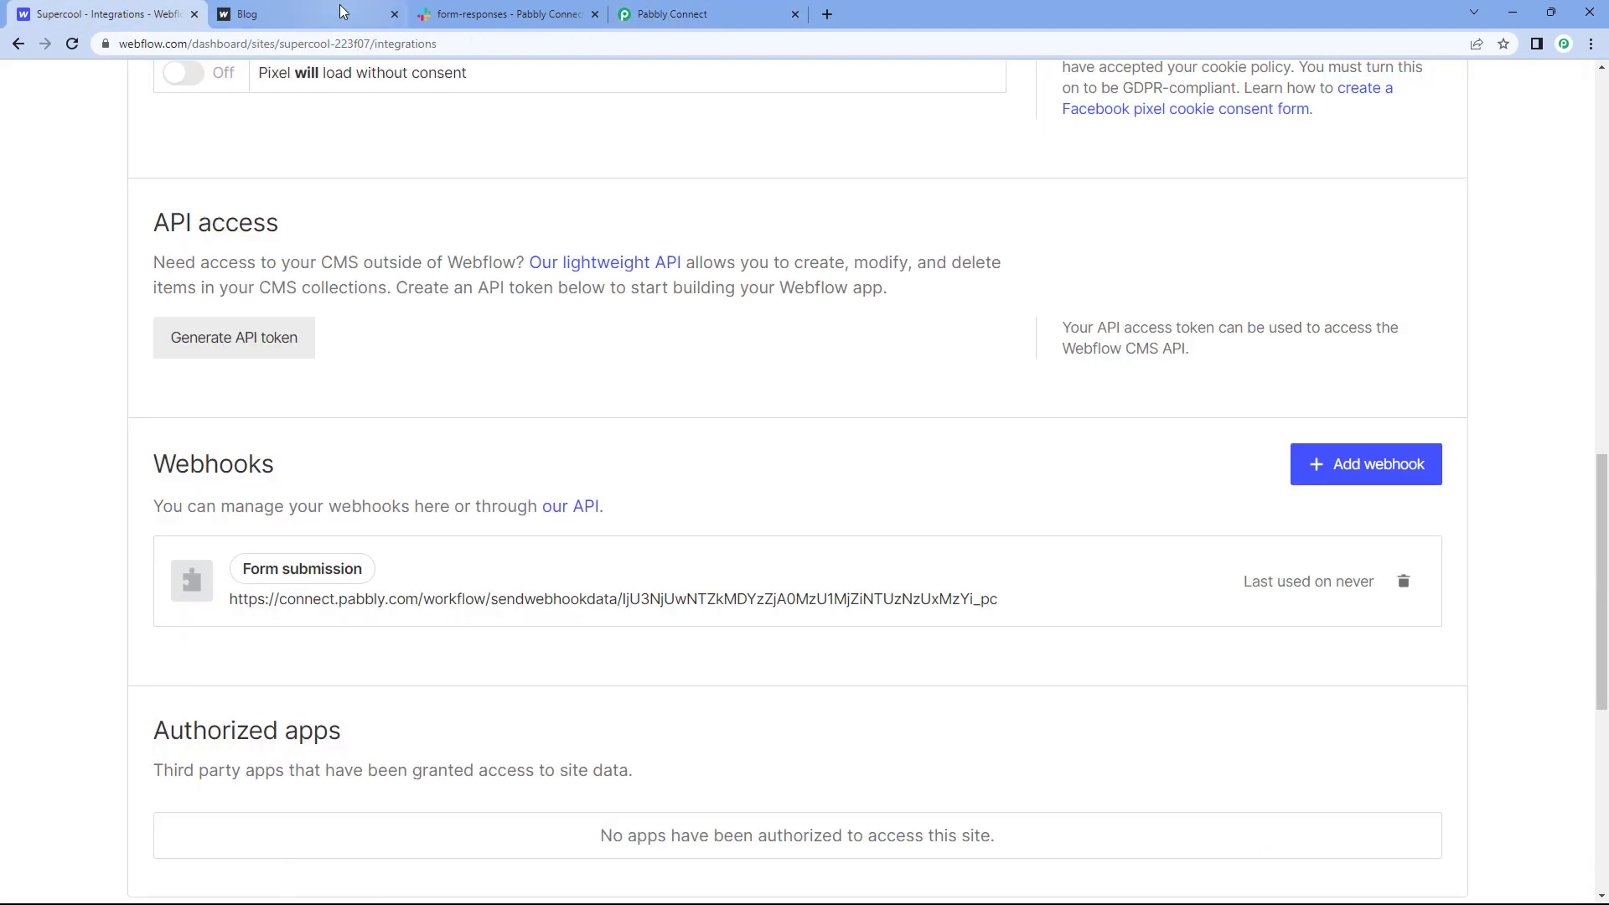
{"action": "scroll", "coordinate": [528, 377], "scroll_direction": "up", "scroll_amount": 10}
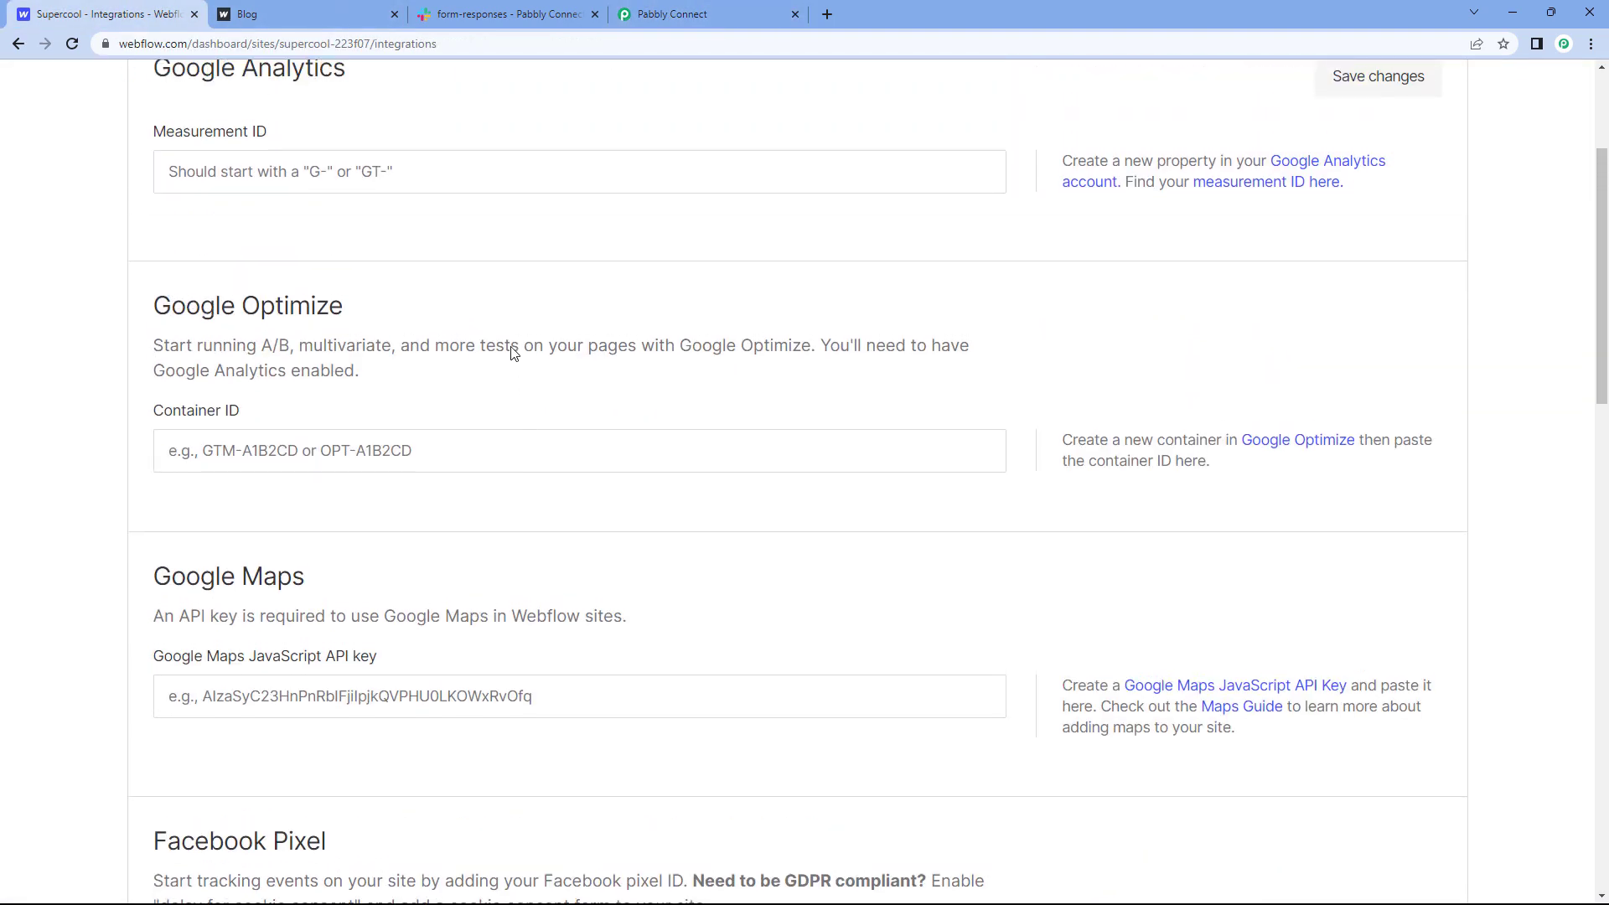
{"action": "left_click", "coordinate": [312, 6]}
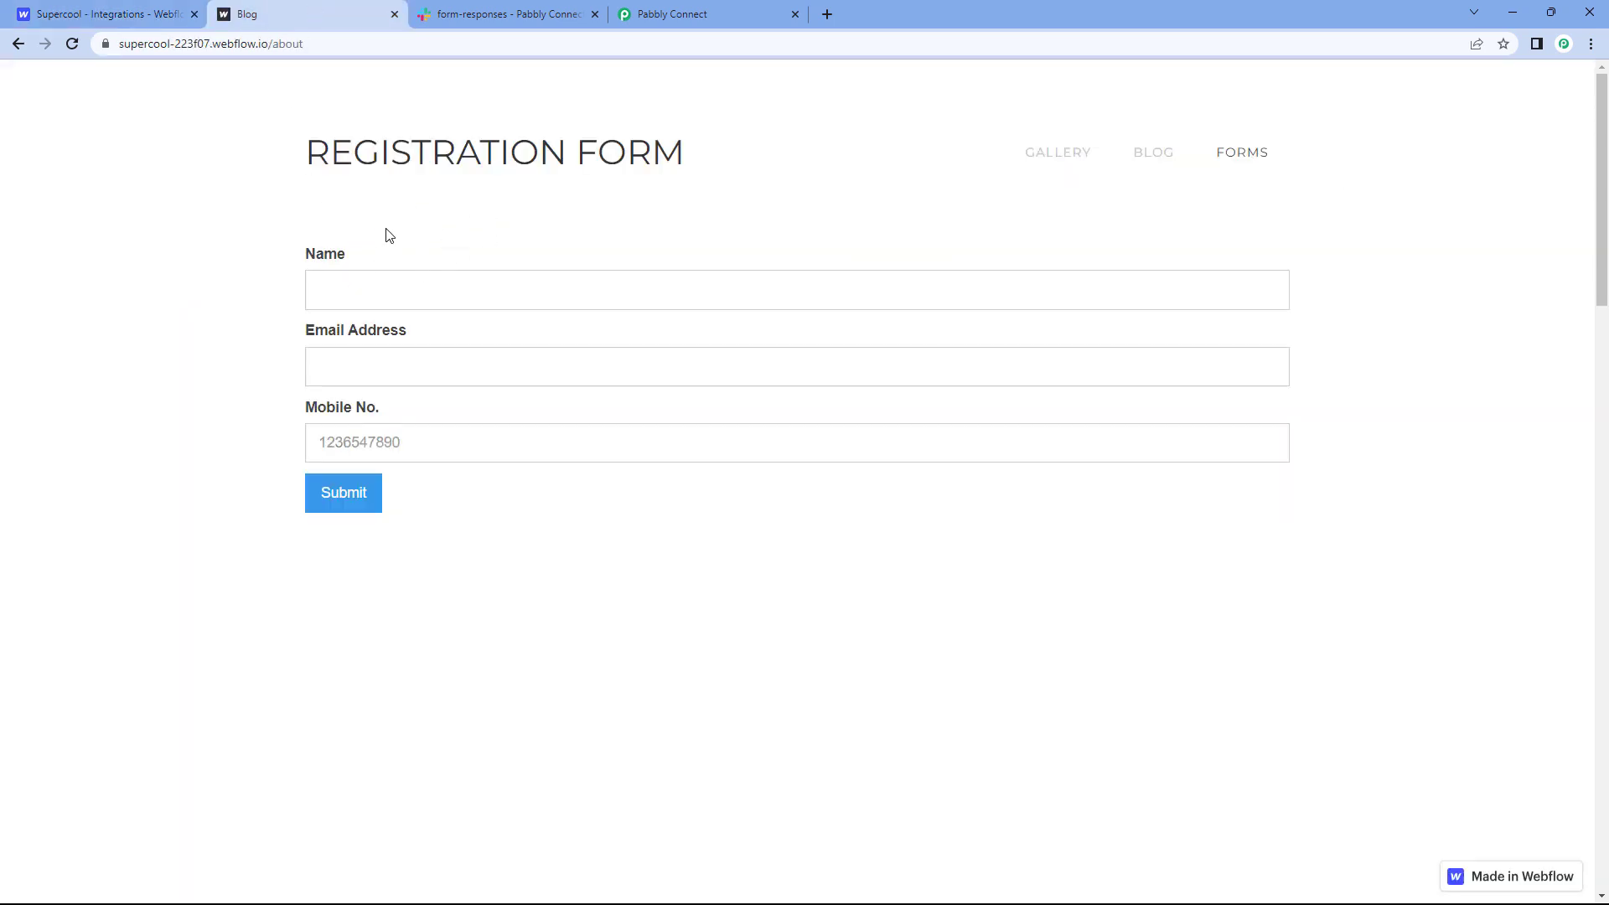
{"action": "left_click", "coordinate": [658, 12]}
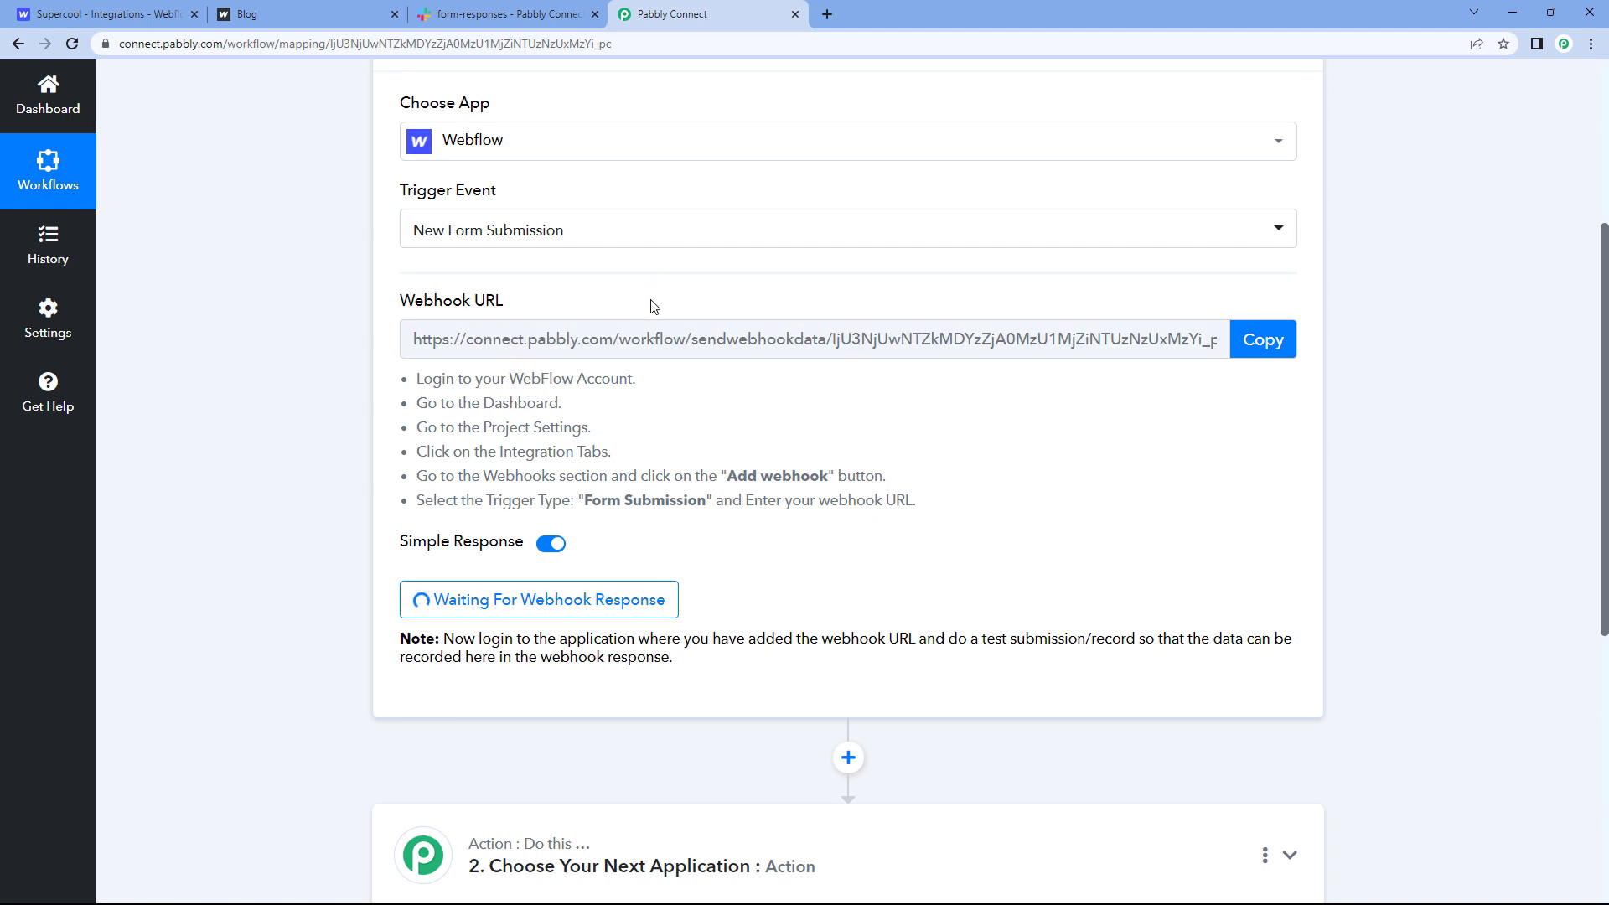
{"action": "left_click", "coordinate": [311, 8]}
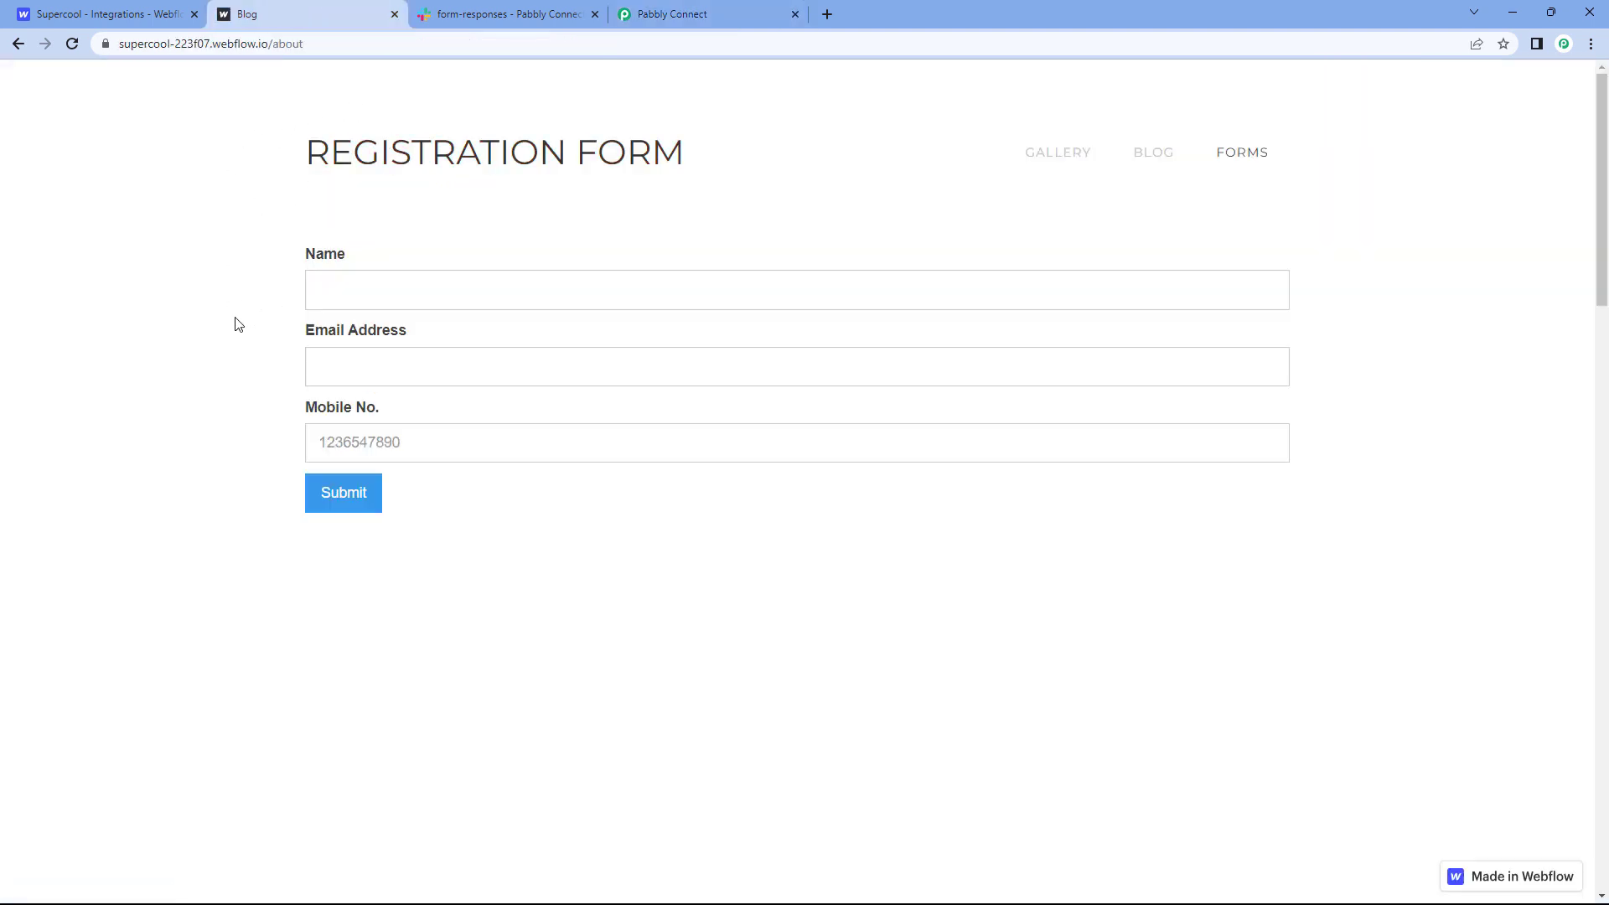
Step: Fill the registration form with a sample name, e-mail and mobile number, and submit it
{"action": "left_click", "coordinate": [330, 306]}
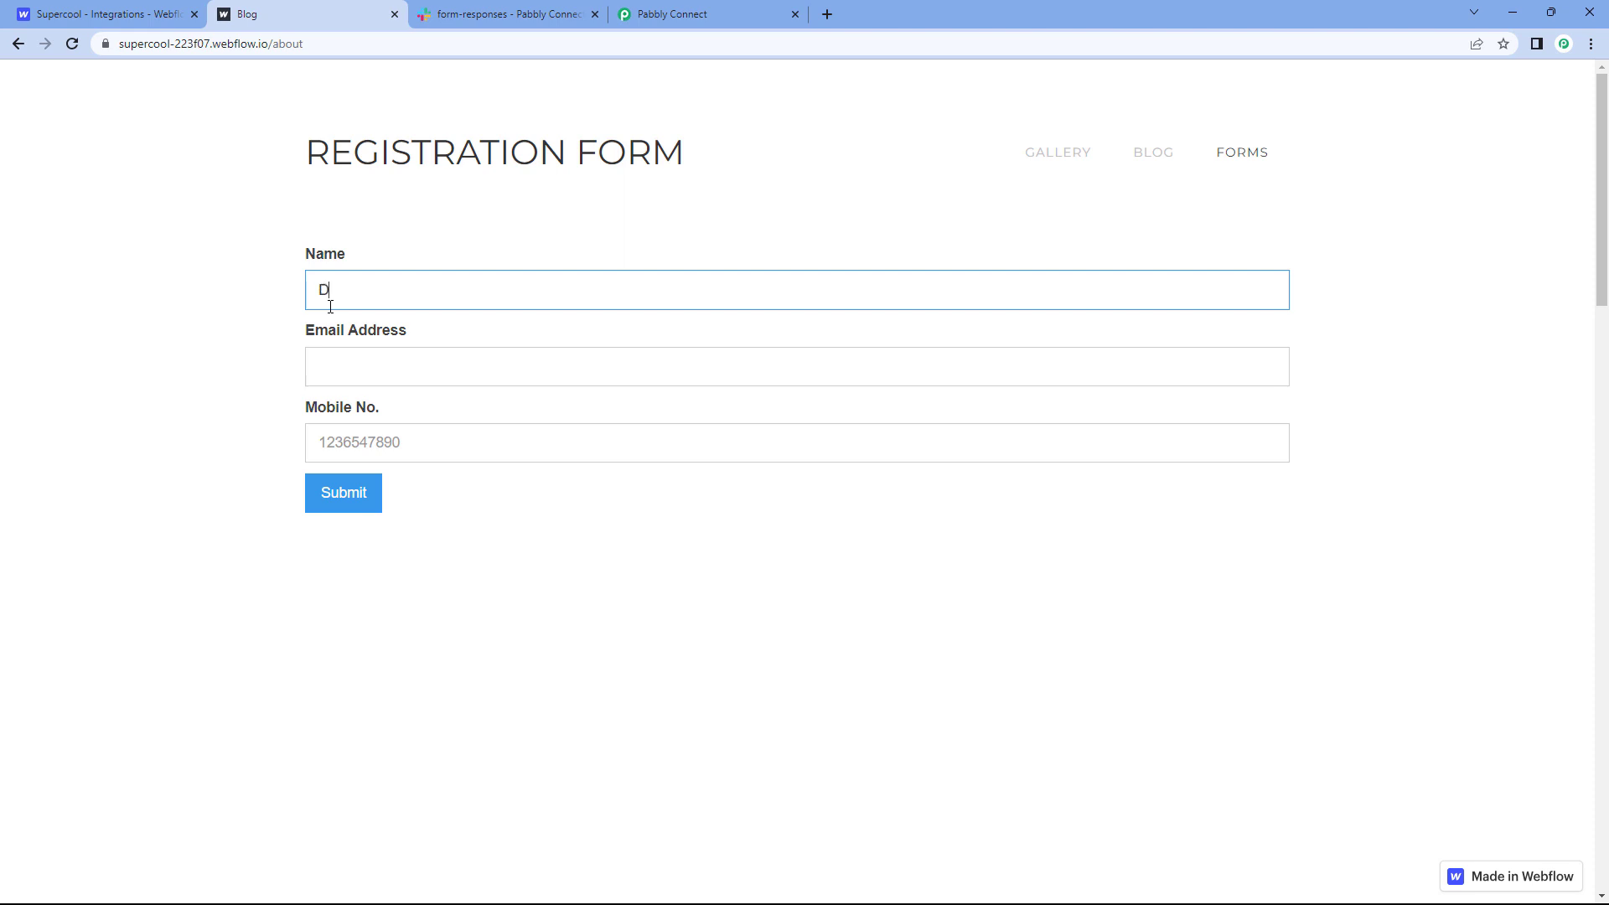
{"action": "type", "text": "Demo User"}
{"action": "key", "text": "Tab"}
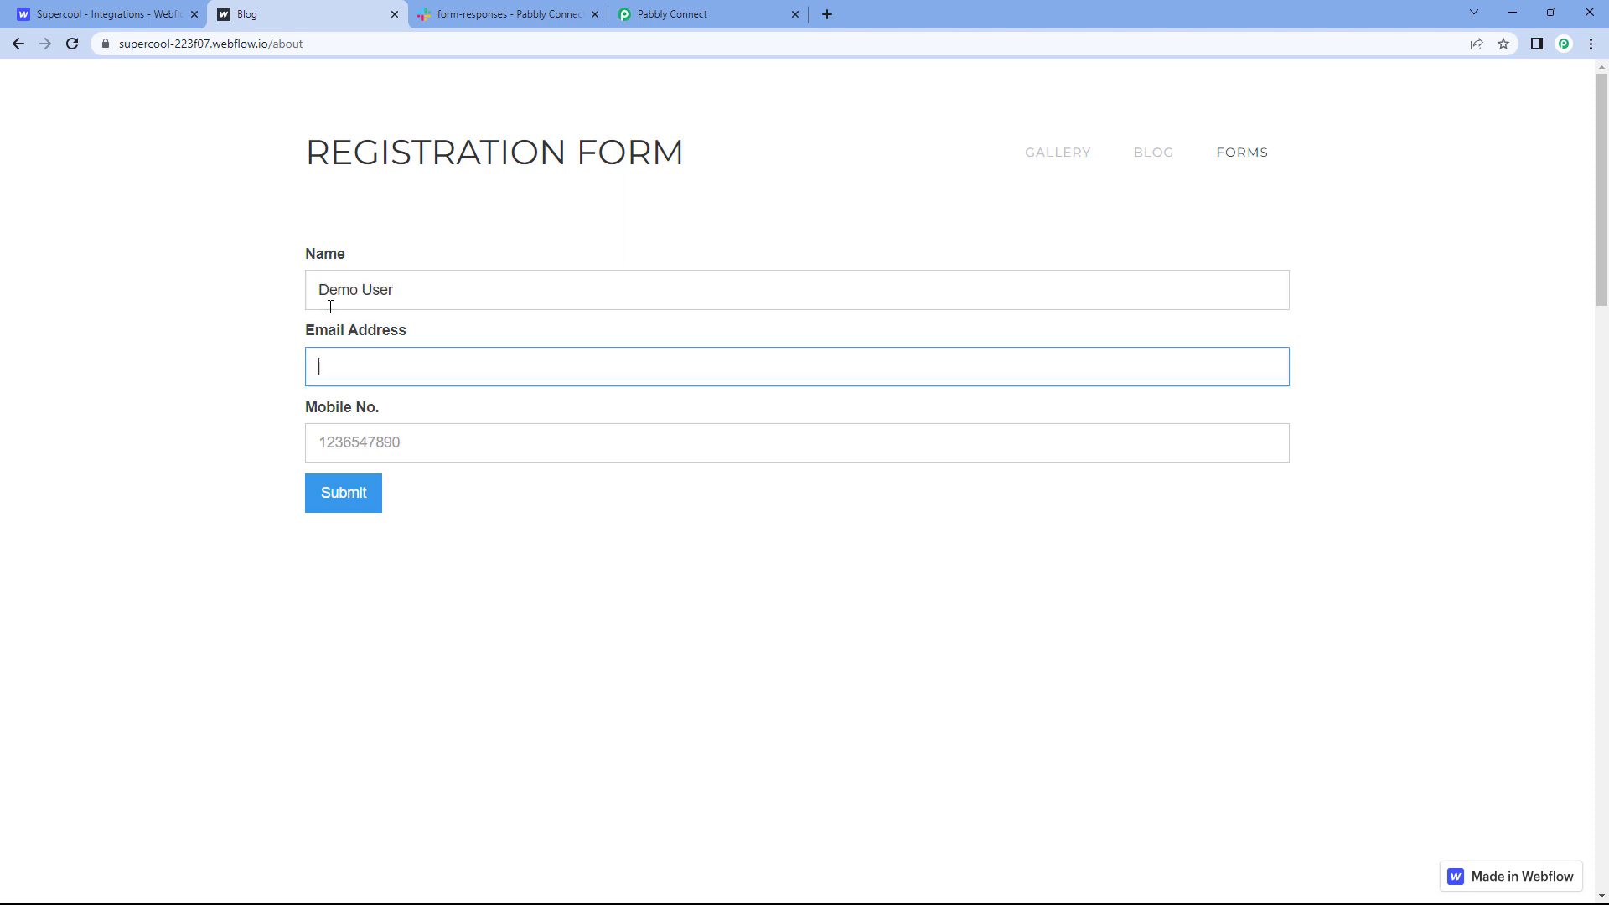
{"action": "key", "text": "Tab"}
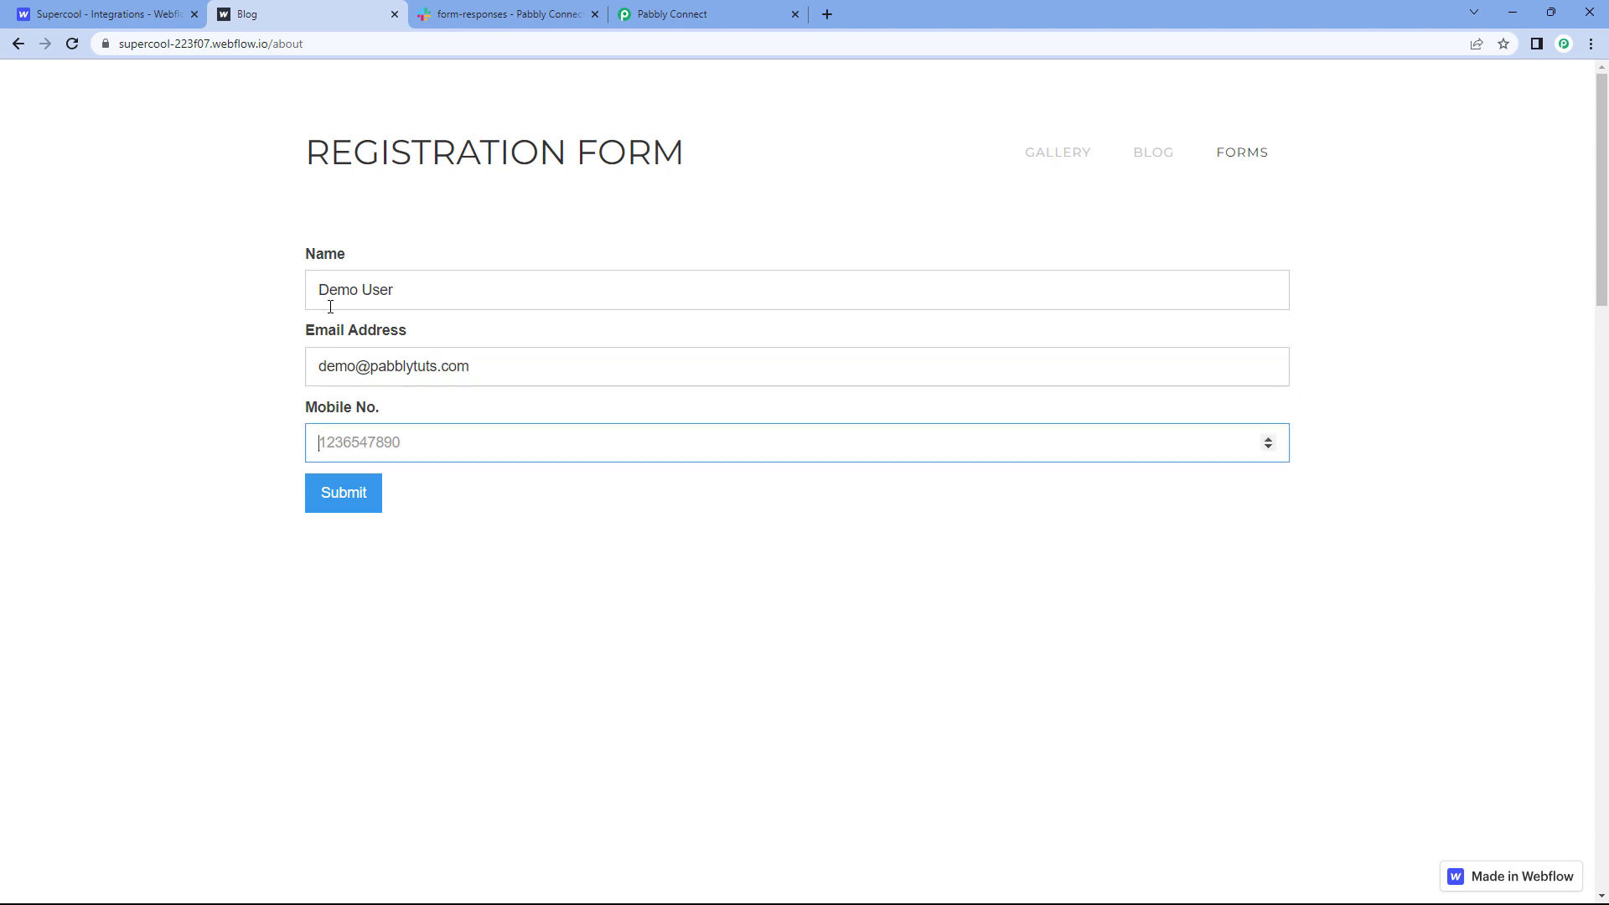
{"action": "type", "text": "1234567890"}
{"action": "left_click", "coordinate": [344, 493]}
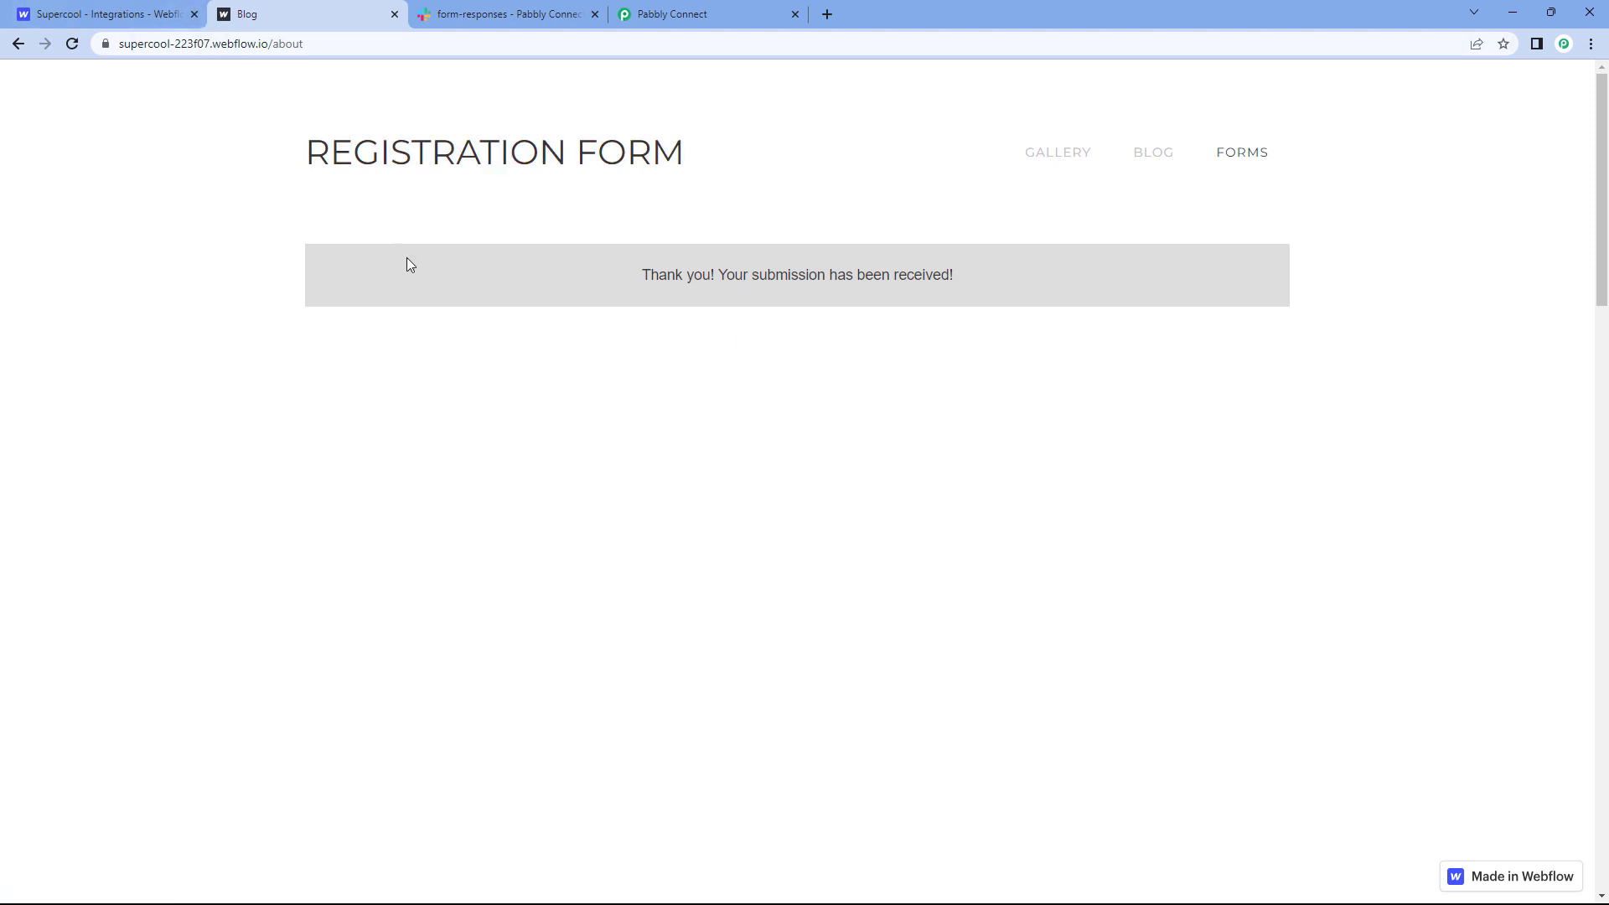
Step: Review the captured Registration Form name, mobile, e-mail and date values in Pabbly's Response Received
{"action": "left_click", "coordinate": [717, 7]}
{"action": "scroll", "coordinate": [507, 335], "scroll_direction": "down", "scroll_amount": 1}
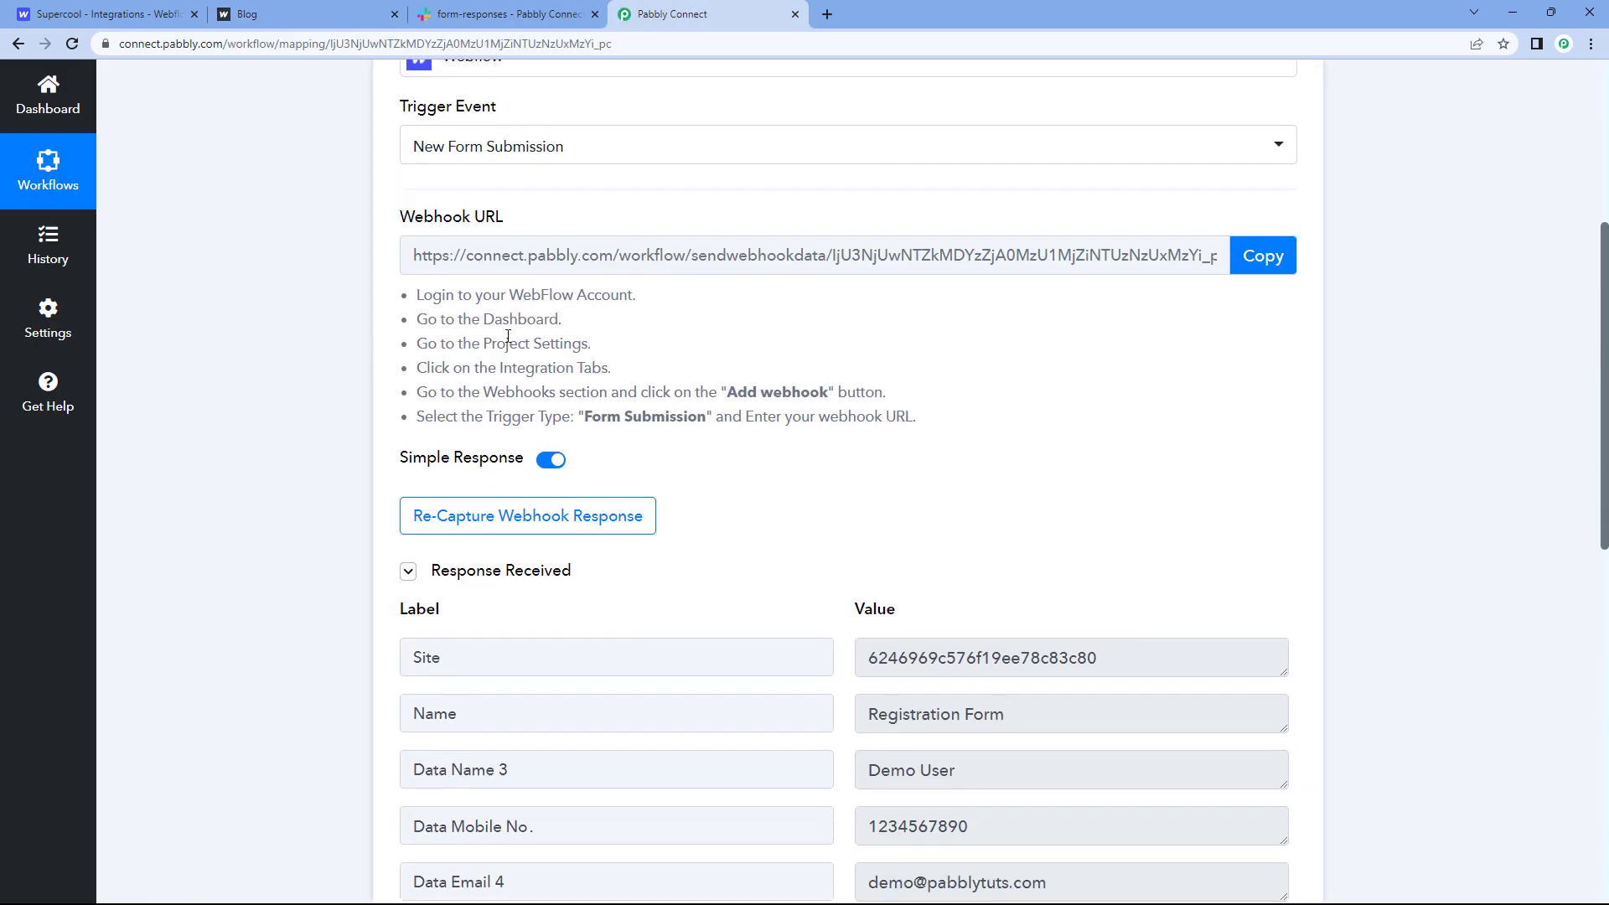
{"action": "scroll", "coordinate": [707, 359], "scroll_direction": "down", "scroll_amount": 1}
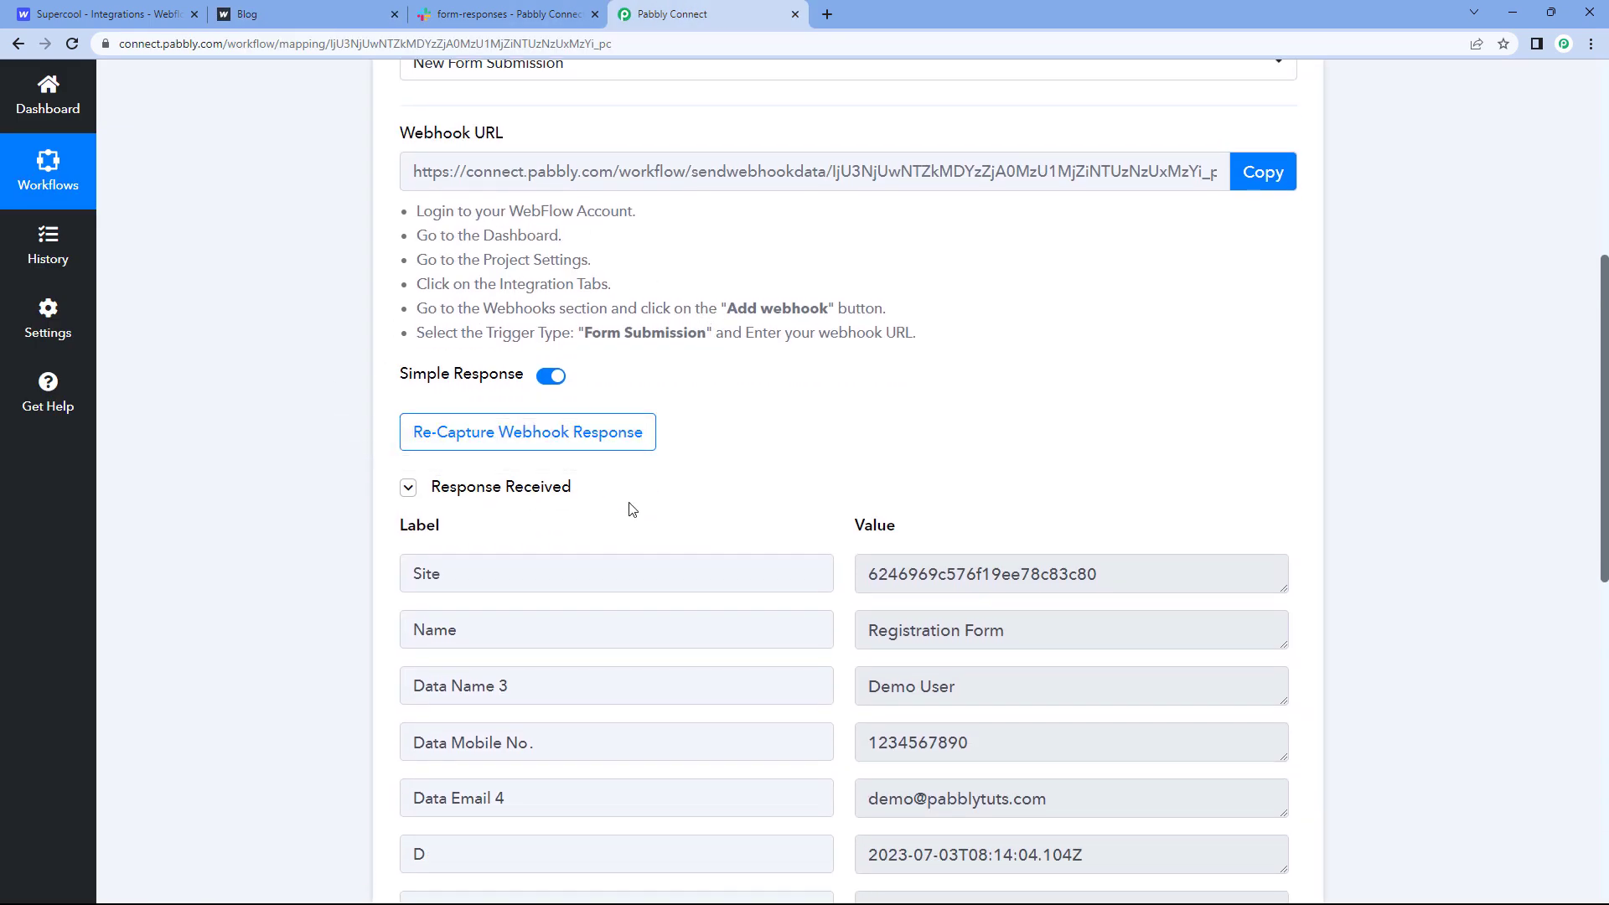
{"action": "scroll", "coordinate": [719, 441], "scroll_direction": "down", "scroll_amount": 2}
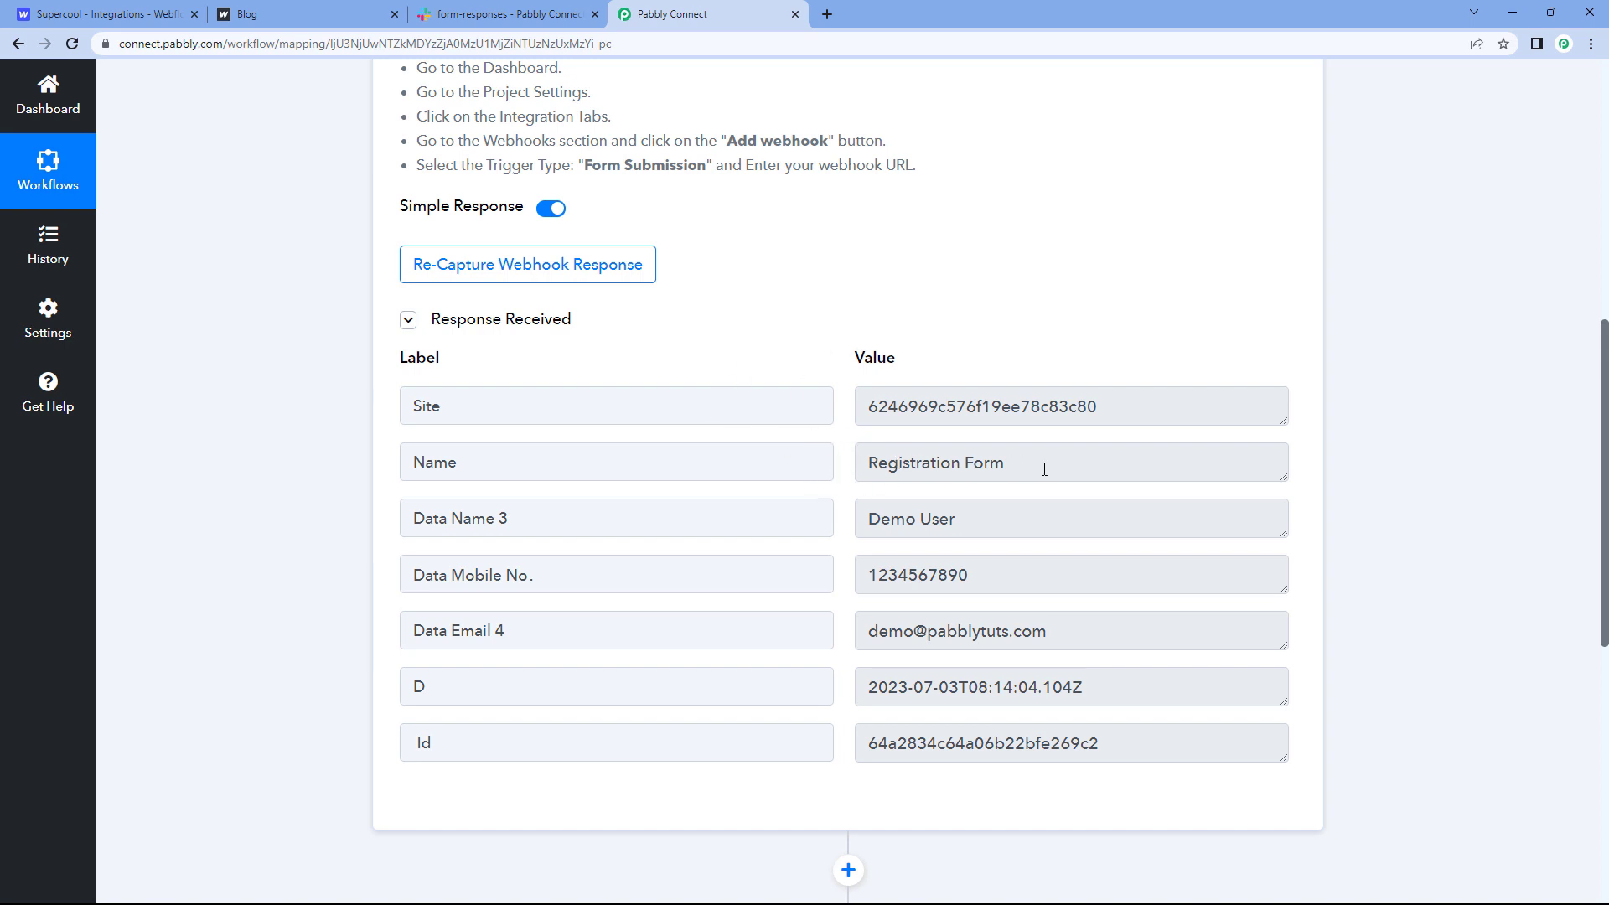
{"action": "left_click_drag", "start_coordinate": [1044, 469], "coordinate": [851, 471]}
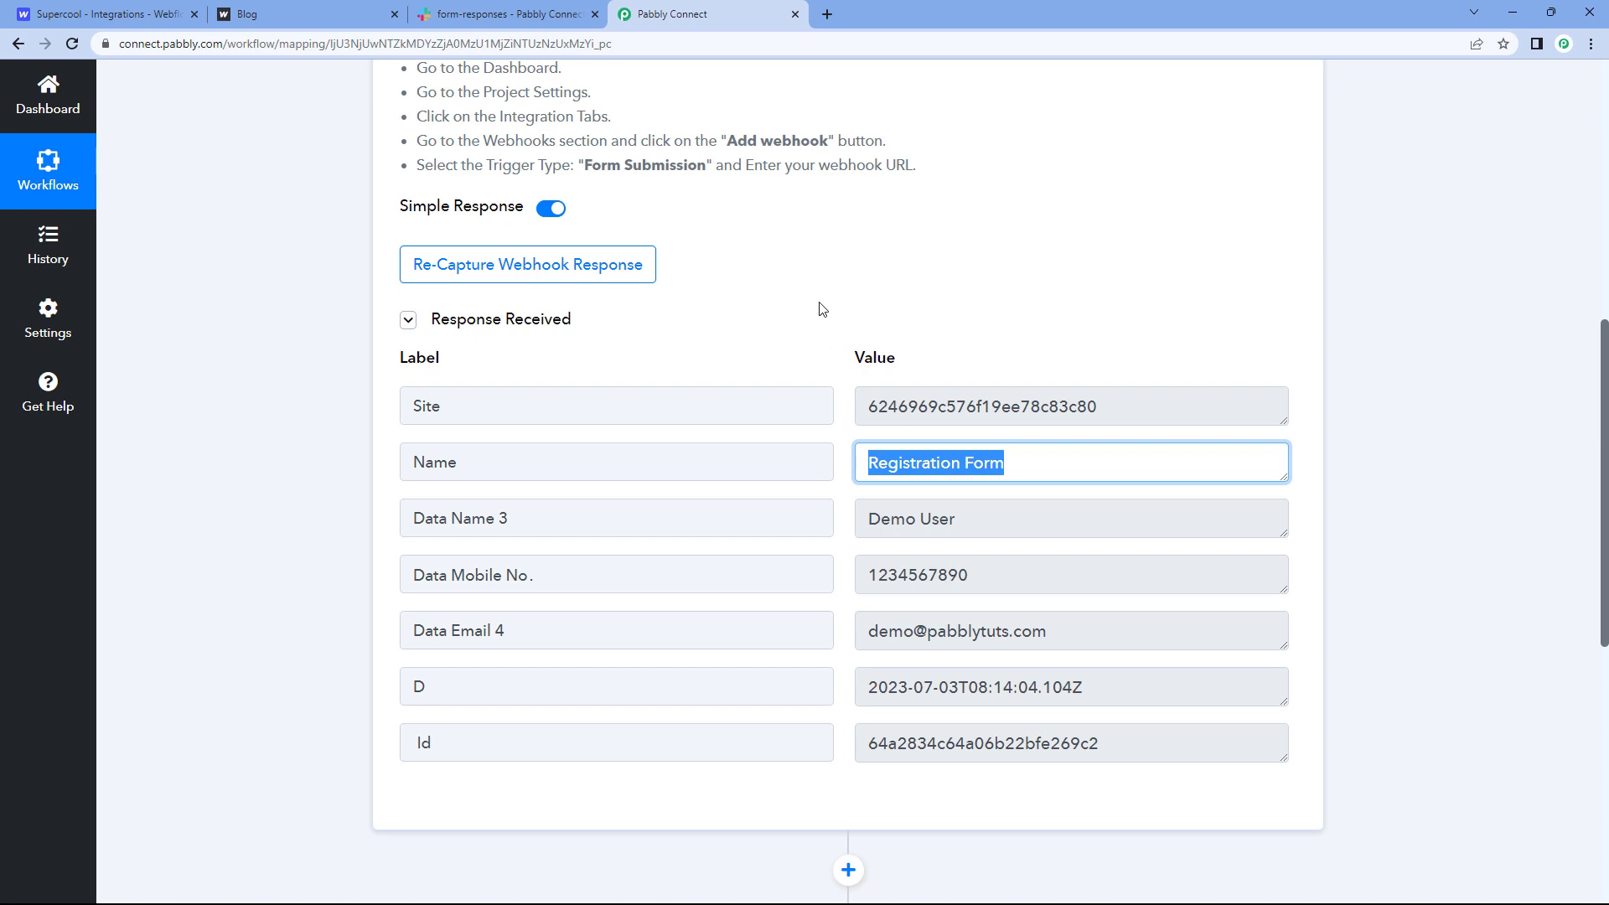
{"action": "scroll", "coordinate": [798, 315], "scroll_direction": "down", "scroll_amount": 1}
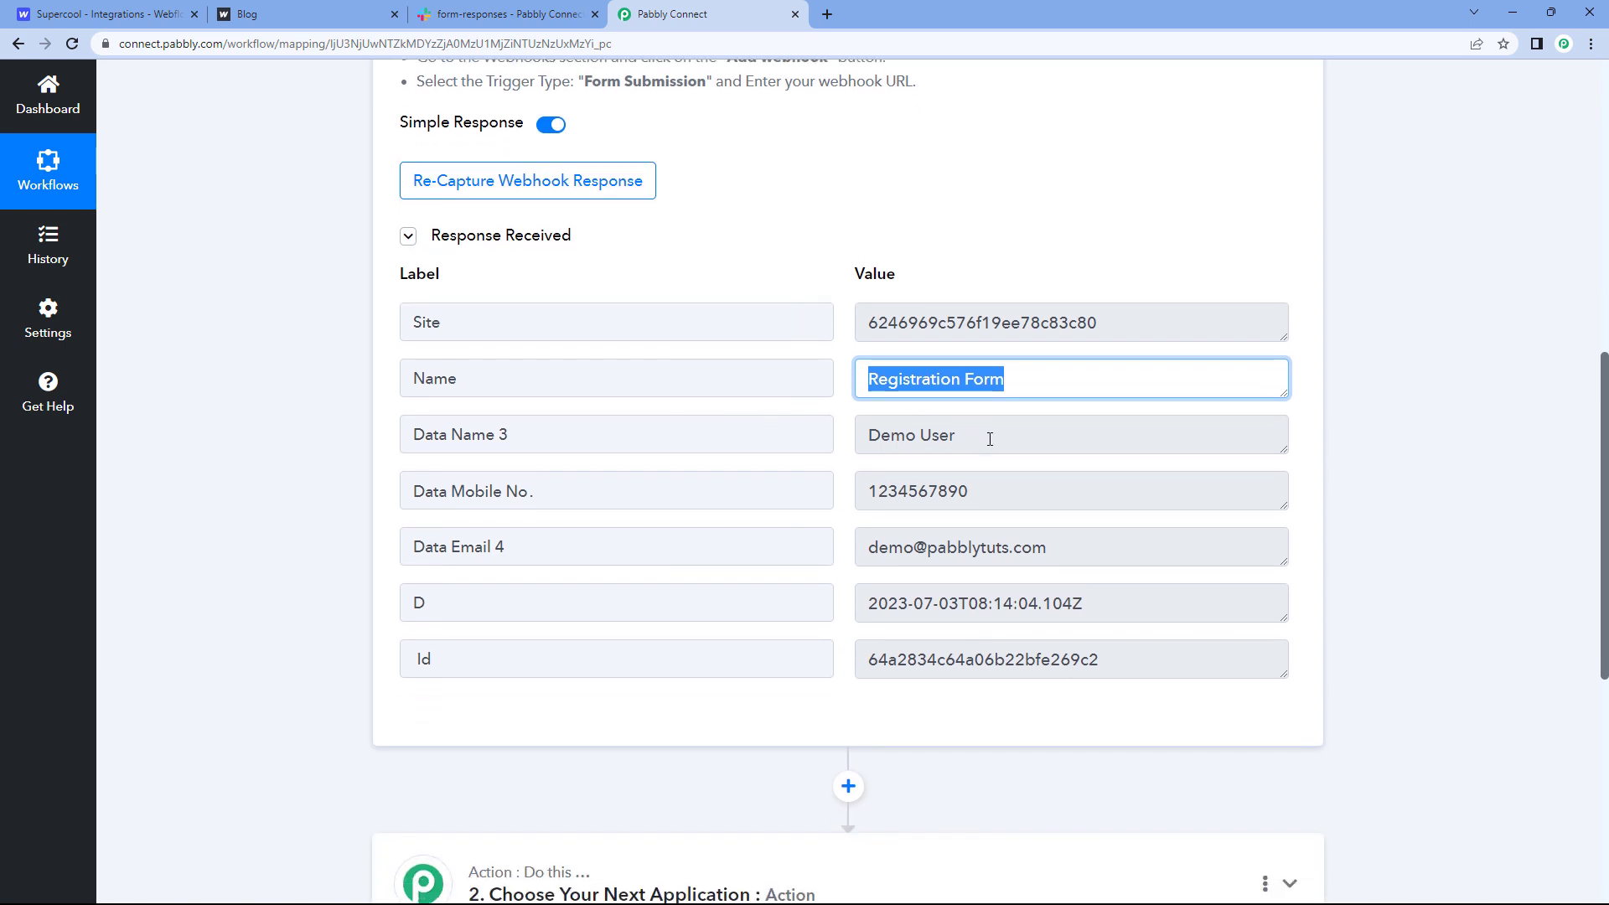
{"action": "left_click_drag", "start_coordinate": [989, 439], "coordinate": [874, 433]}
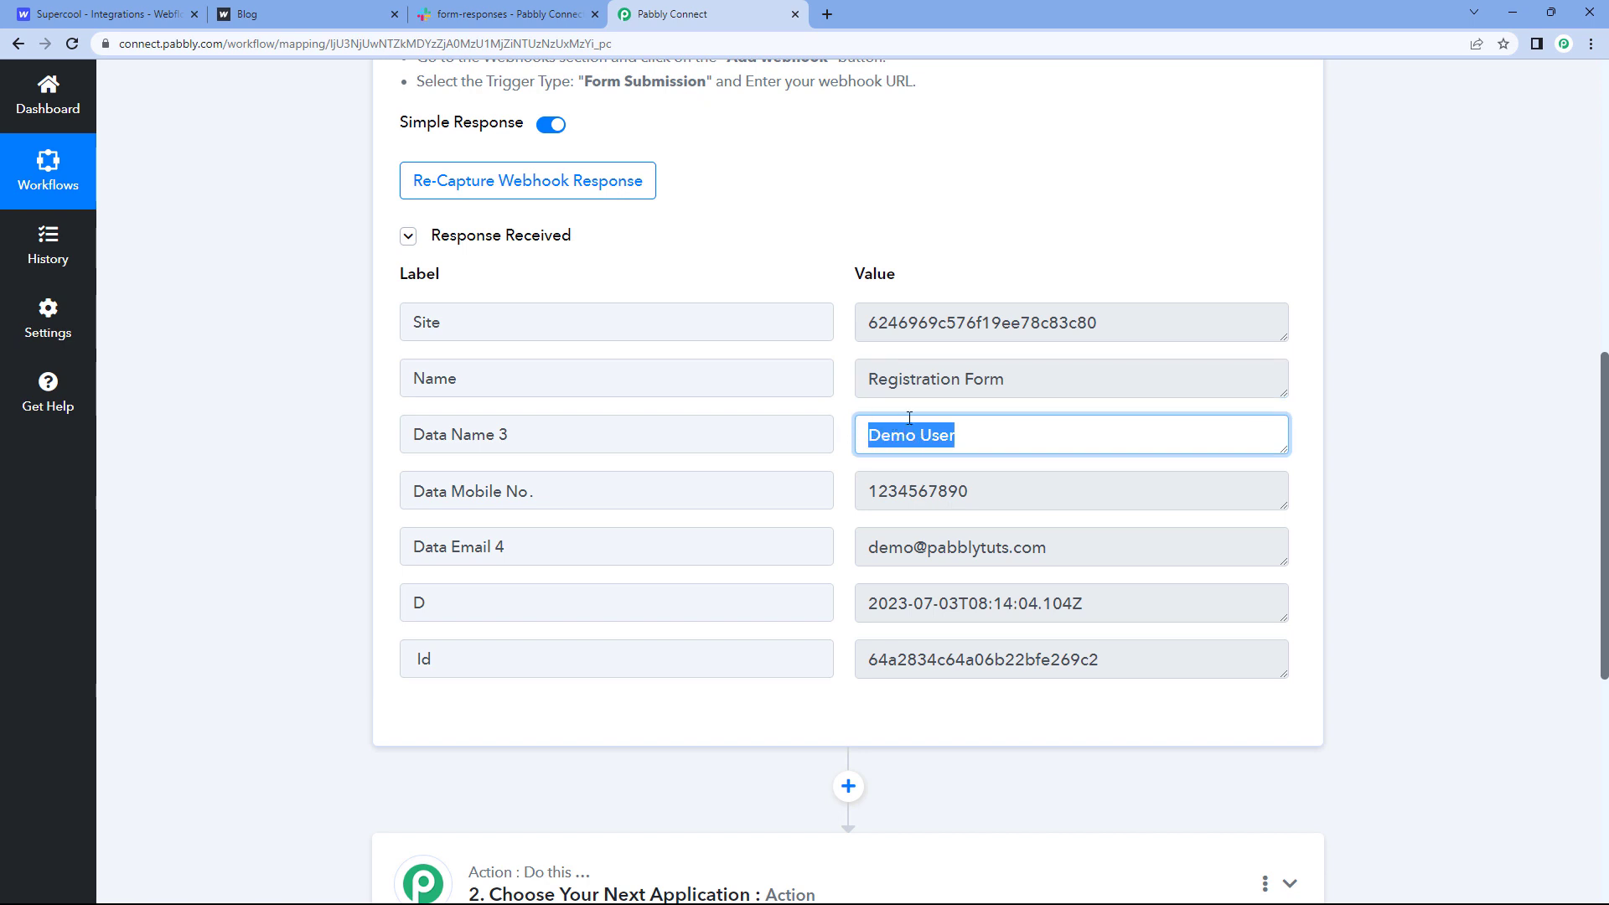
{"action": "left_click_drag", "start_coordinate": [970, 490], "coordinate": [868, 493]}
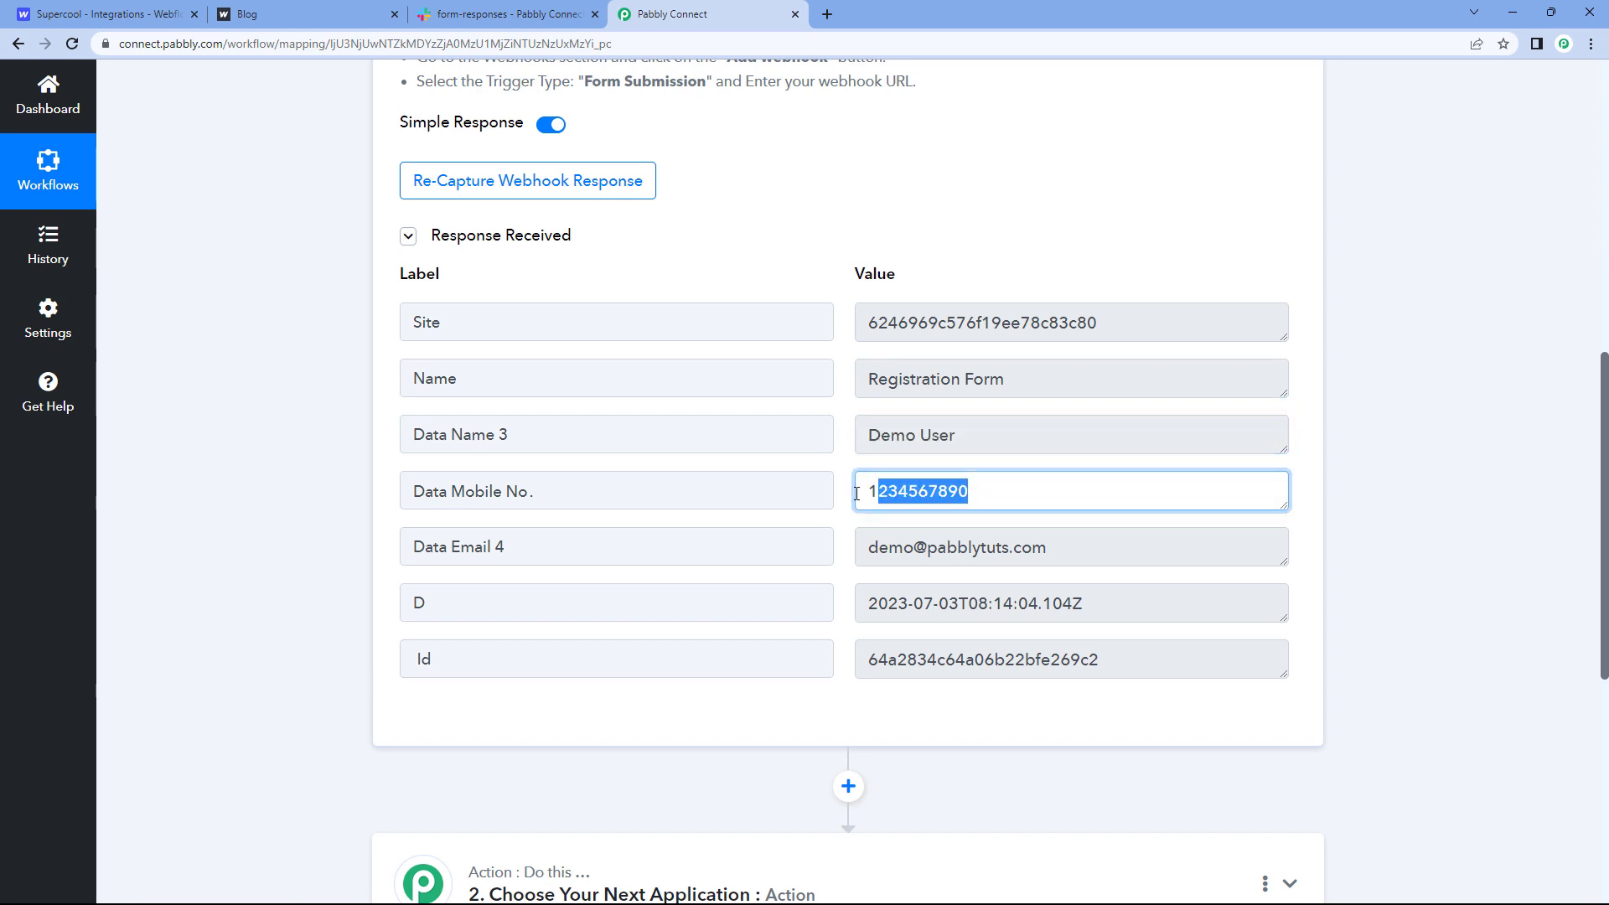
{"action": "left_click_drag", "start_coordinate": [1067, 552], "coordinate": [845, 544]}
{"action": "left_click", "coordinate": [844, 537]}
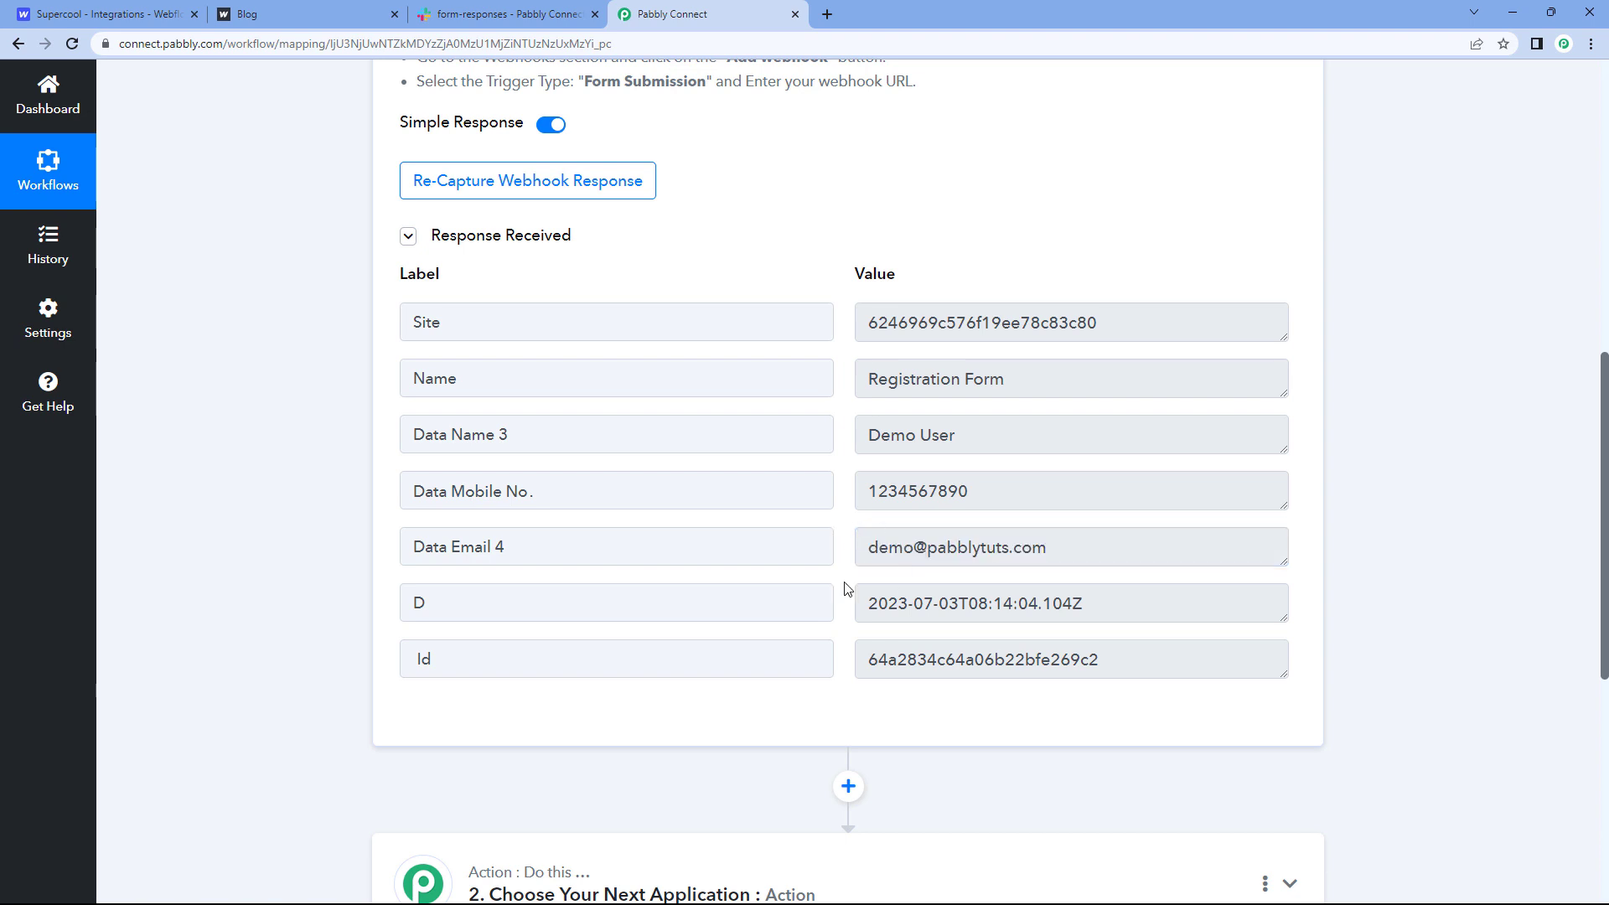
{"action": "left_click_drag", "start_coordinate": [869, 603], "coordinate": [1086, 603]}
{"action": "left_click", "coordinate": [845, 458]}
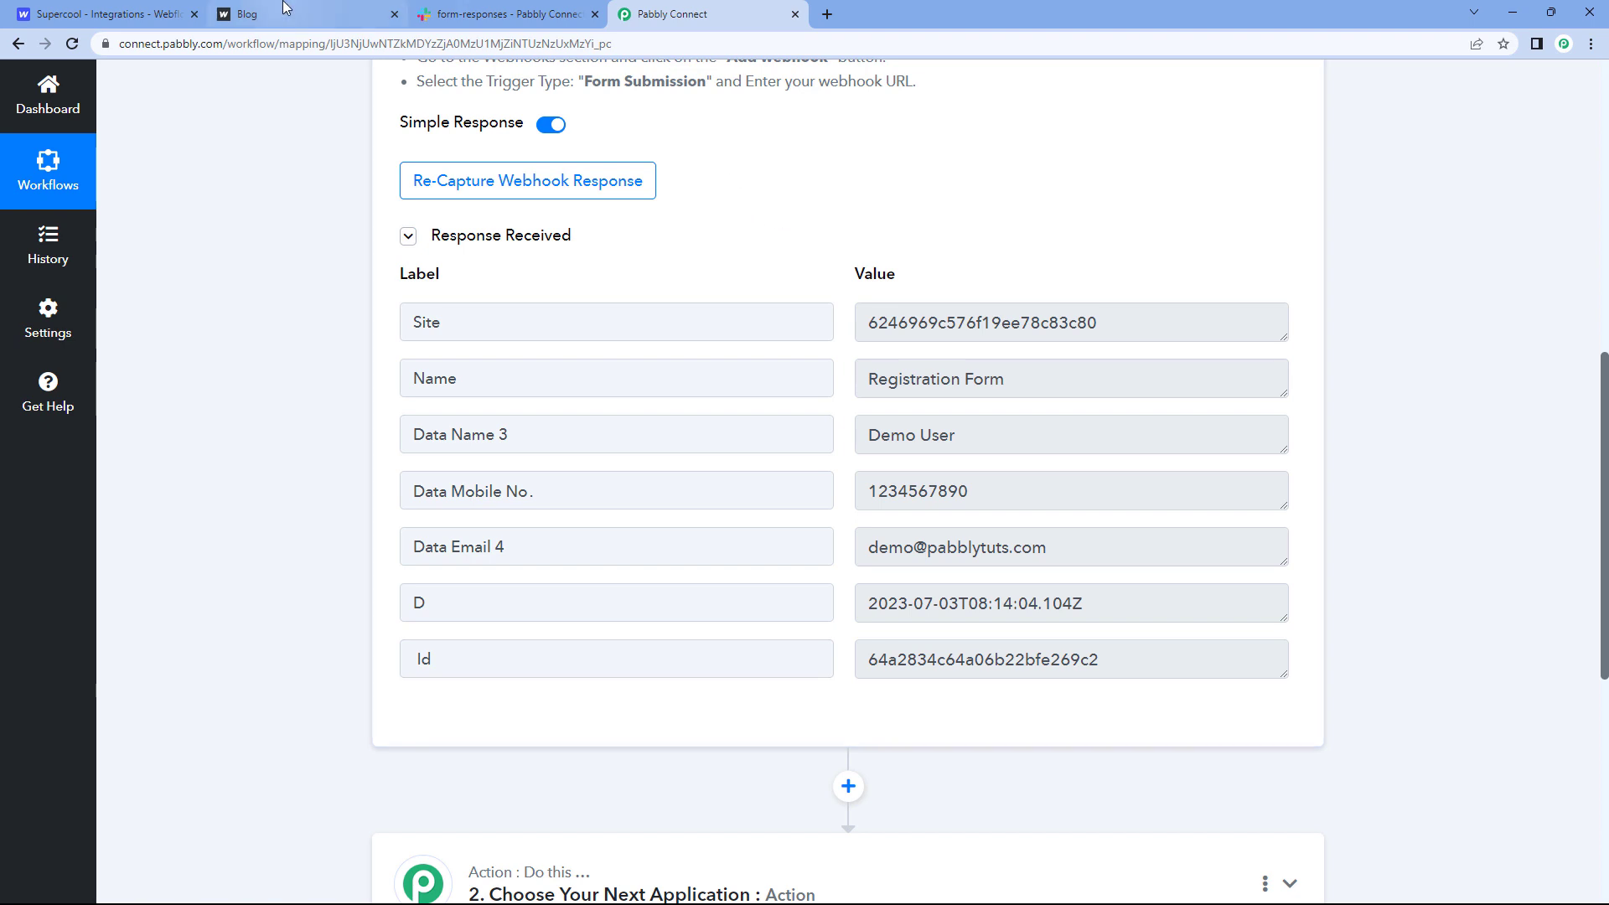
Step: Compare the Webflow thank-you page with the captured response, ending on the thank-you page
{"action": "left_click", "coordinate": [334, 12]}
{"action": "left_click", "coordinate": [695, 12]}
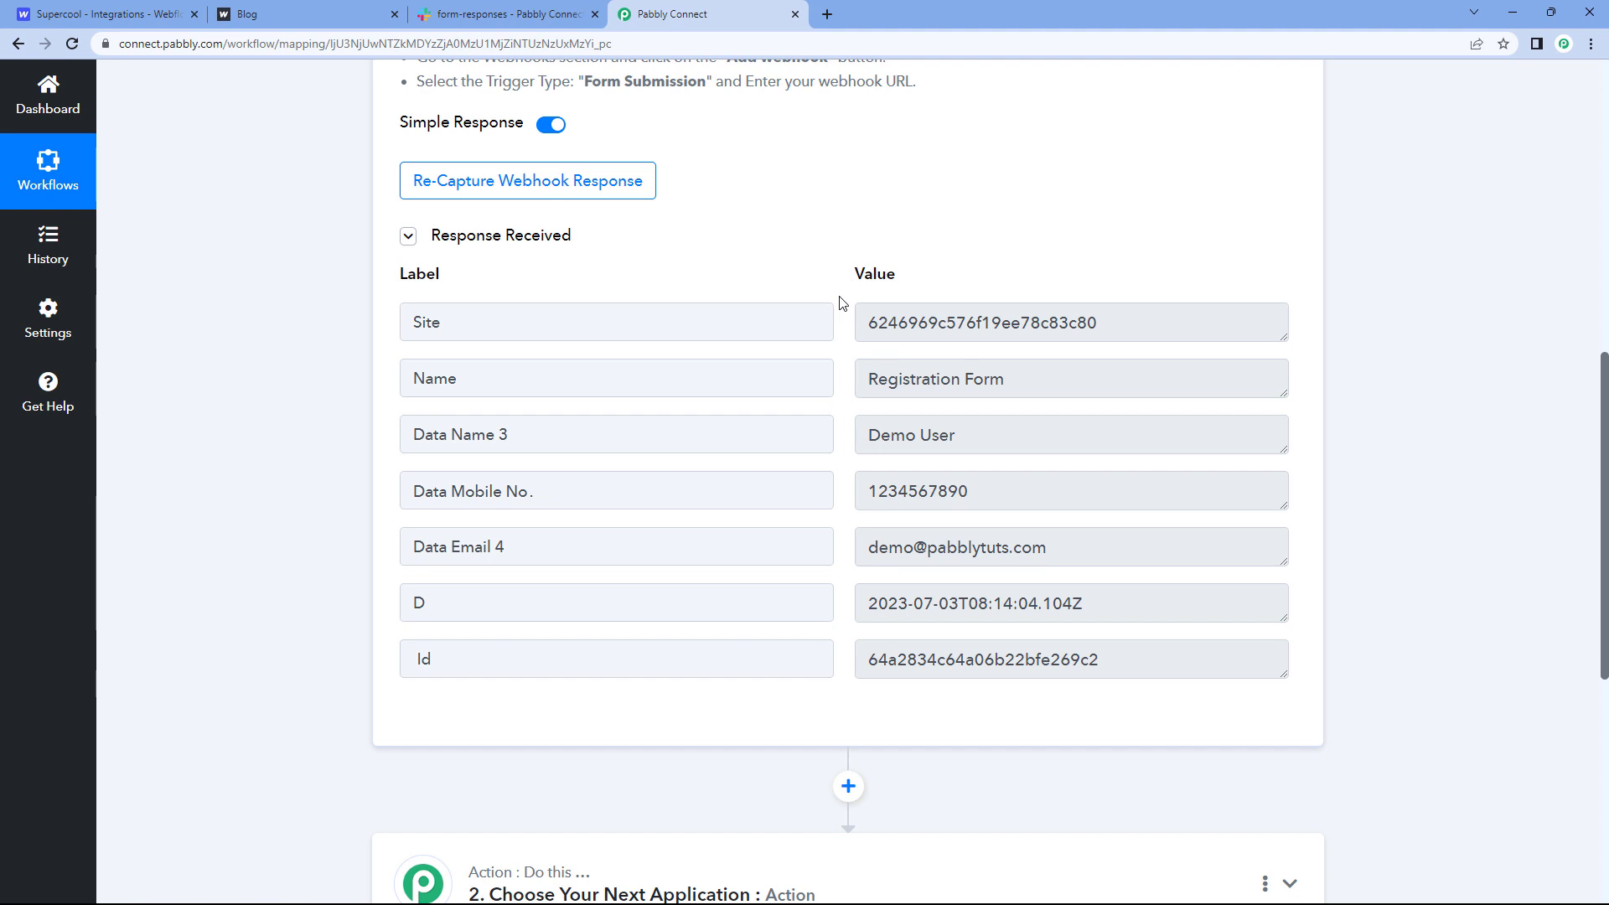
{"action": "left_click", "coordinate": [368, 14]}
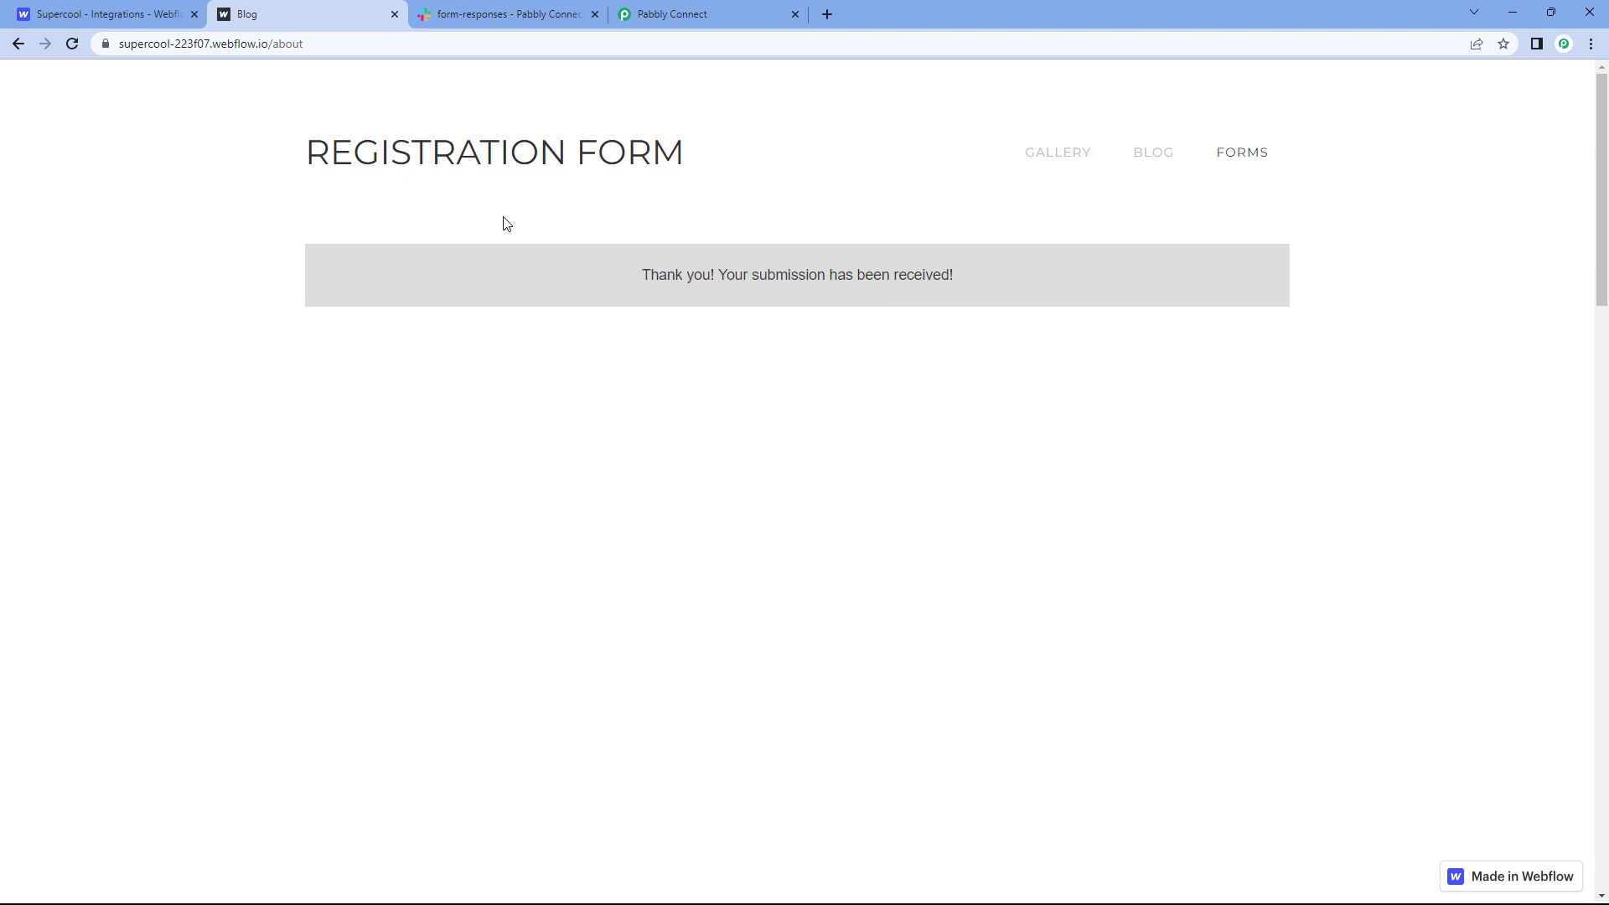
Step: Switch between the Webflow confirmation page and Pabbly, ending on the captured Response Received fields
{"action": "left_click", "coordinate": [697, 3]}
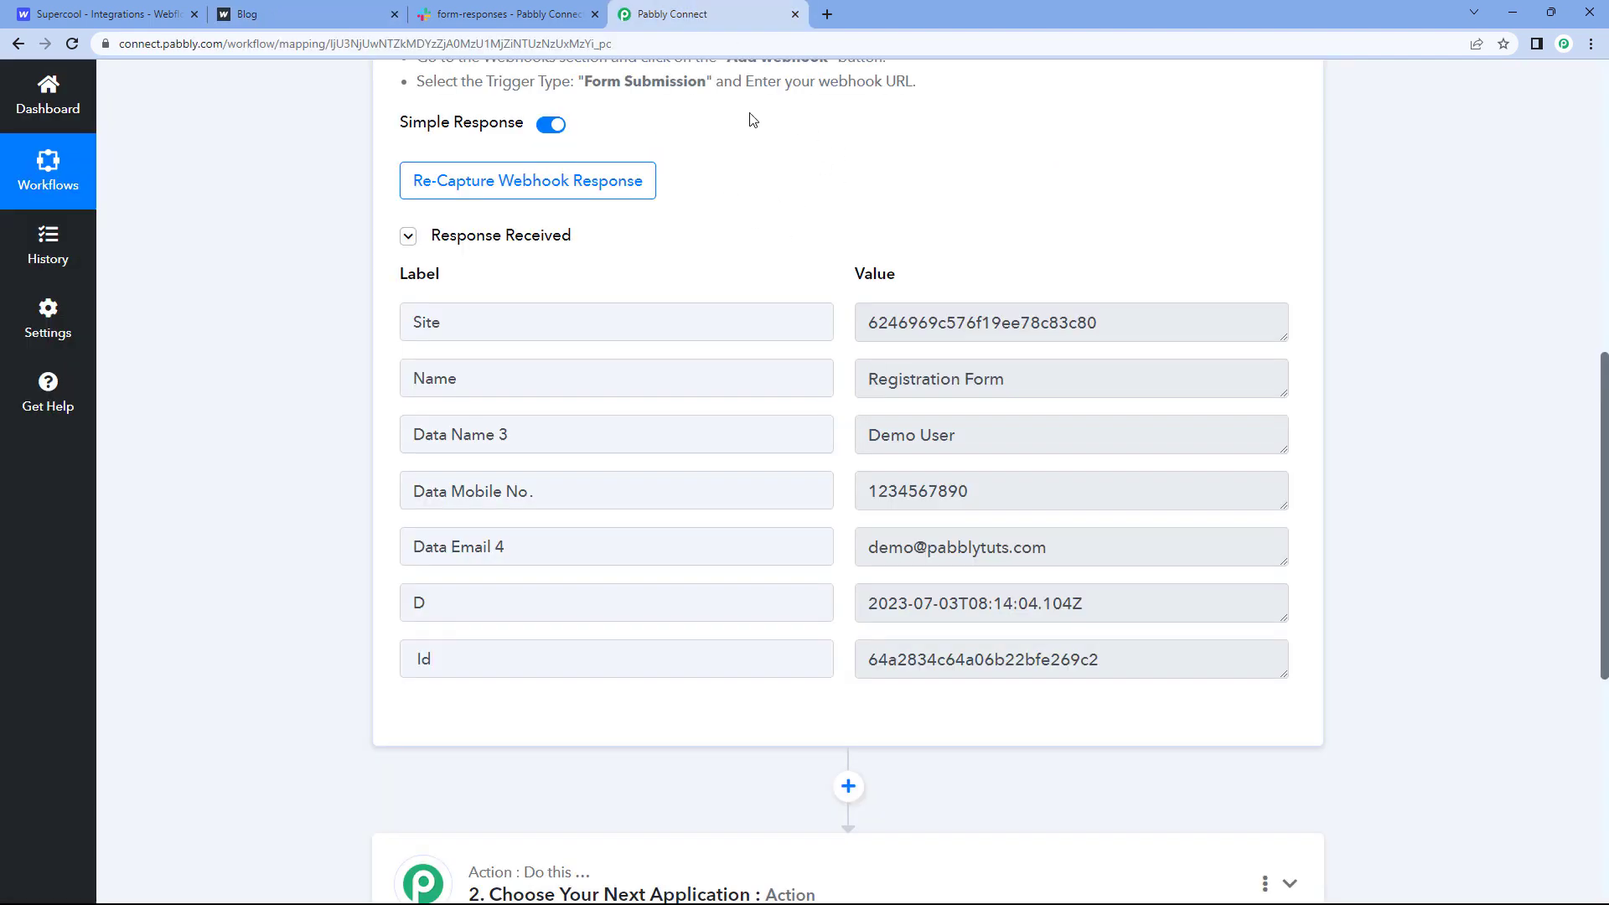
{"action": "left_click", "coordinate": [312, 13]}
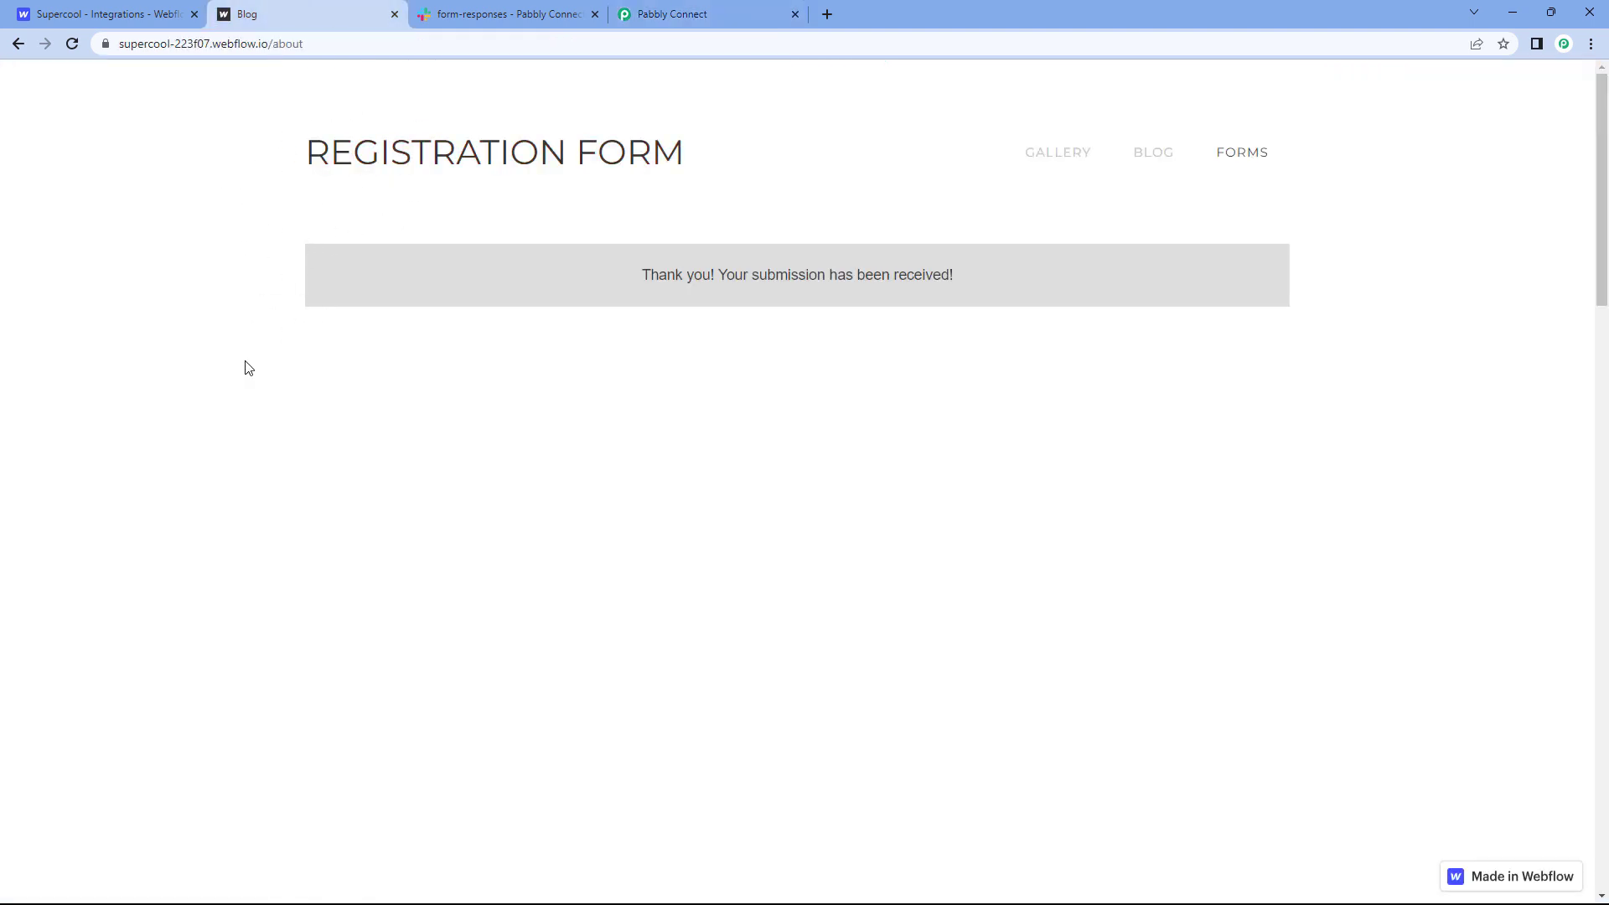
{"action": "left_click", "coordinate": [698, 7]}
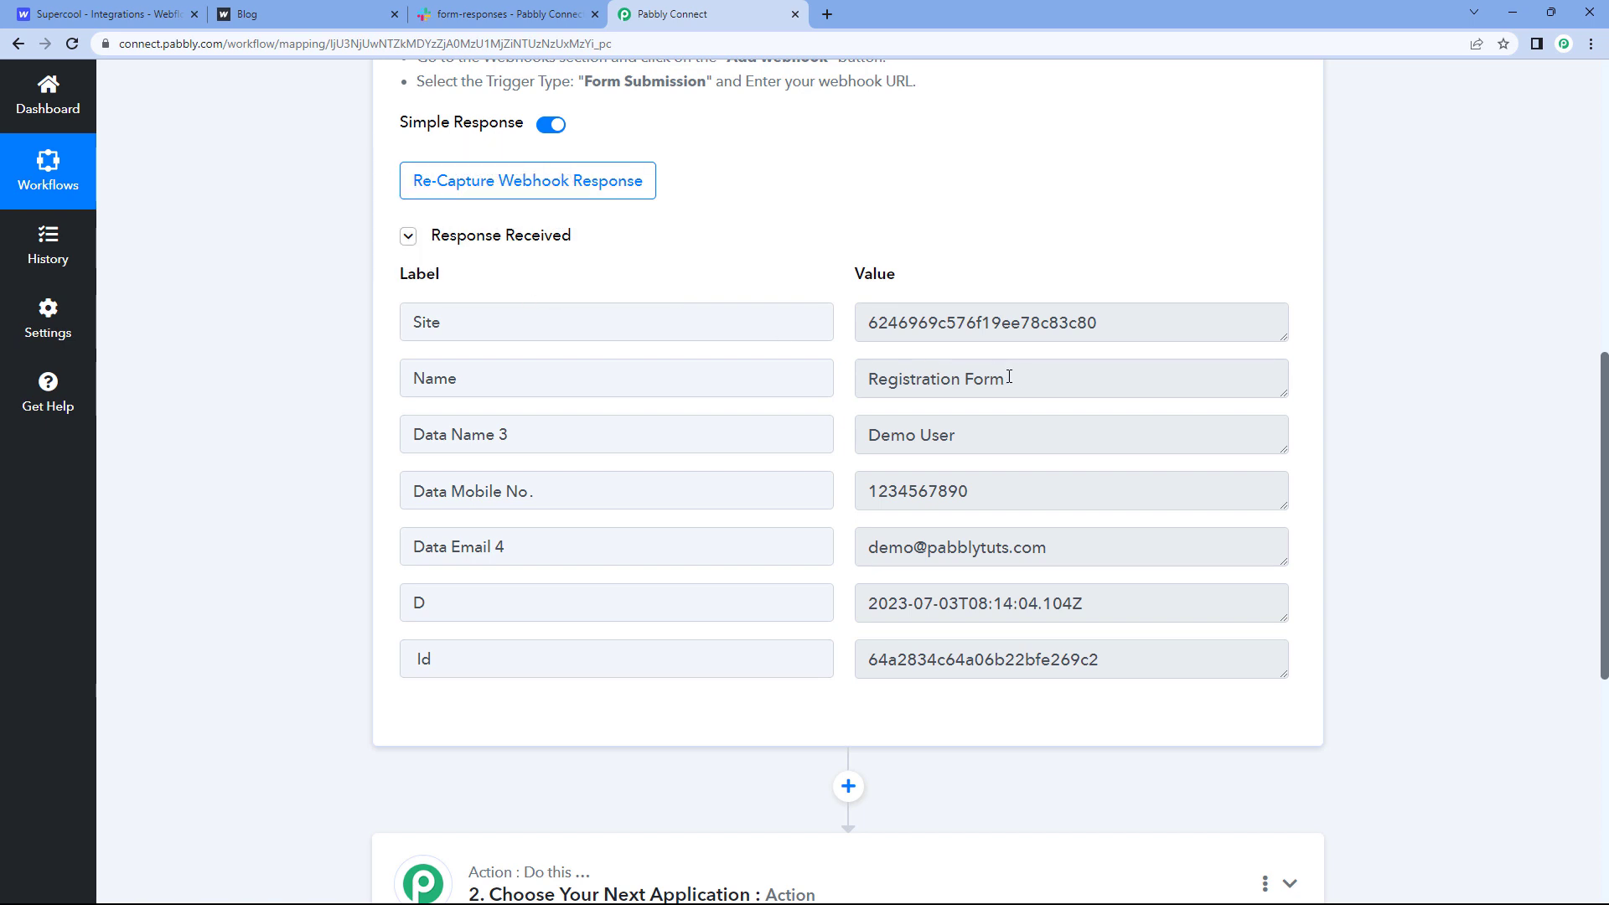
Step: Add a second action step below the Webflow trigger, showing its Choose App grid
{"action": "left_click", "coordinate": [906, 381]}
{"action": "key", "text": "ctrl+a"}
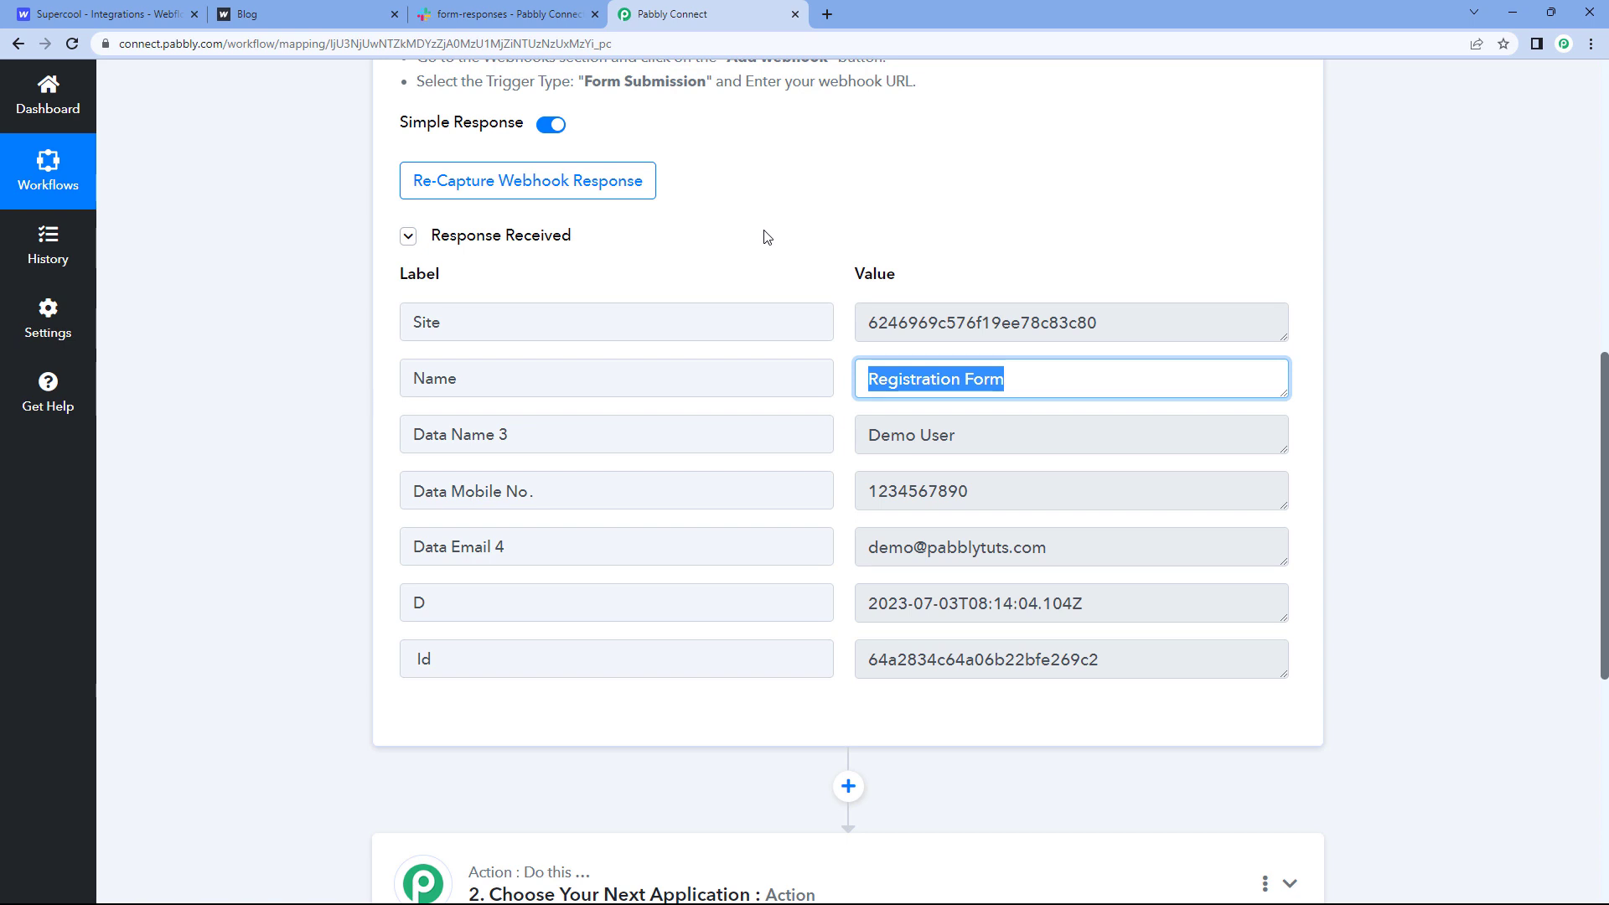
{"action": "scroll", "coordinate": [770, 237], "scroll_direction": "down", "scroll_amount": 2}
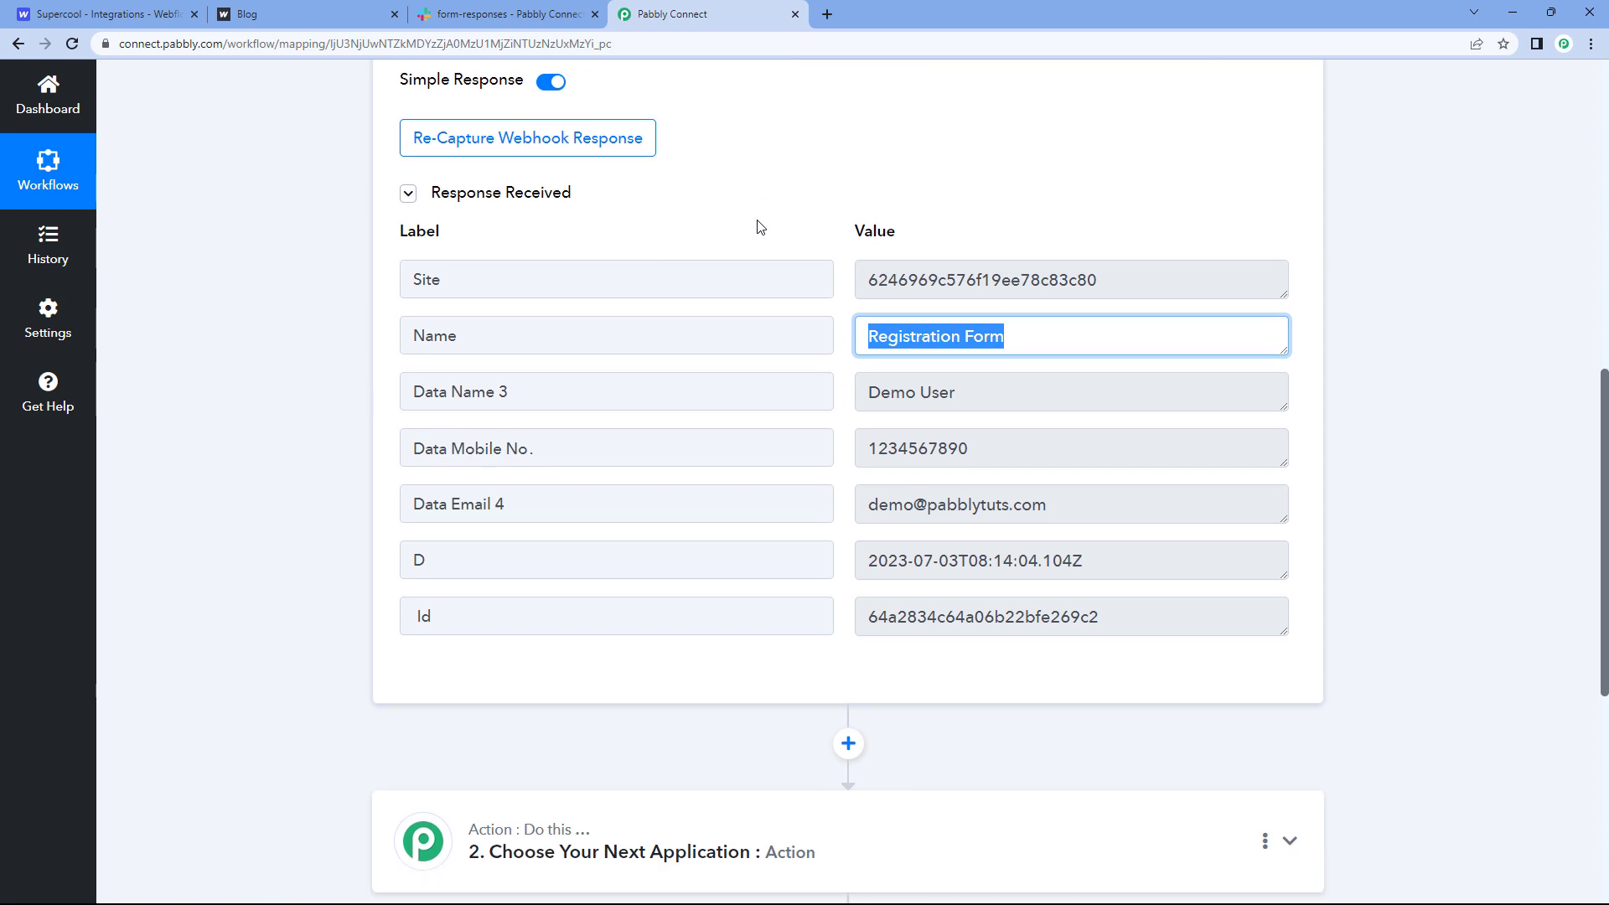
{"action": "left_click", "coordinate": [912, 215]}
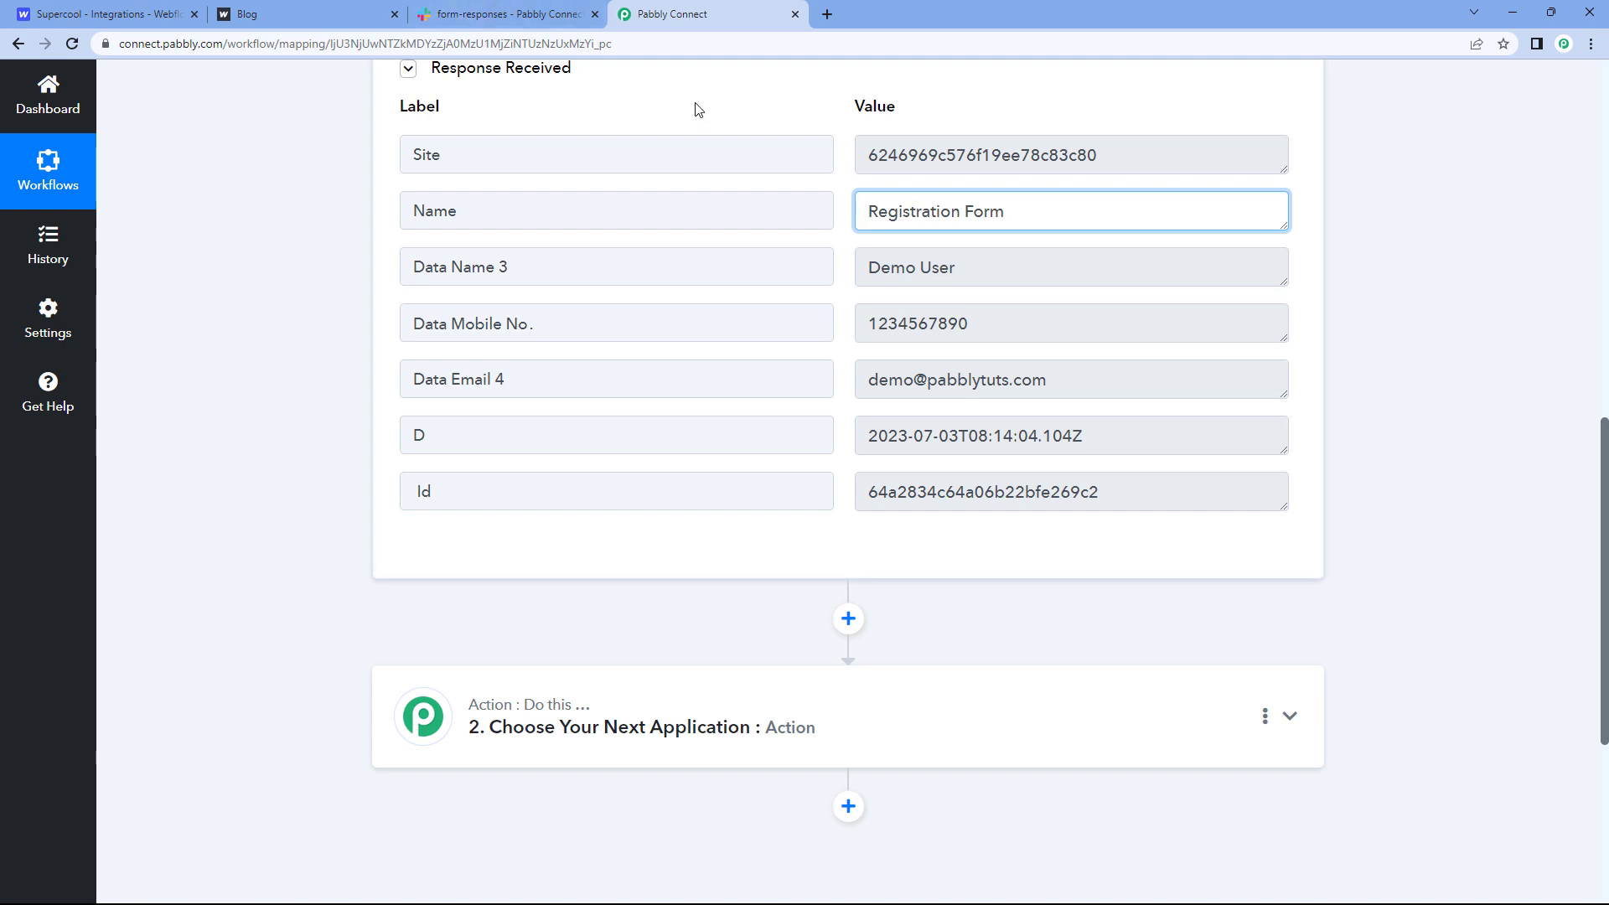
{"action": "left_click", "coordinate": [355, 281]}
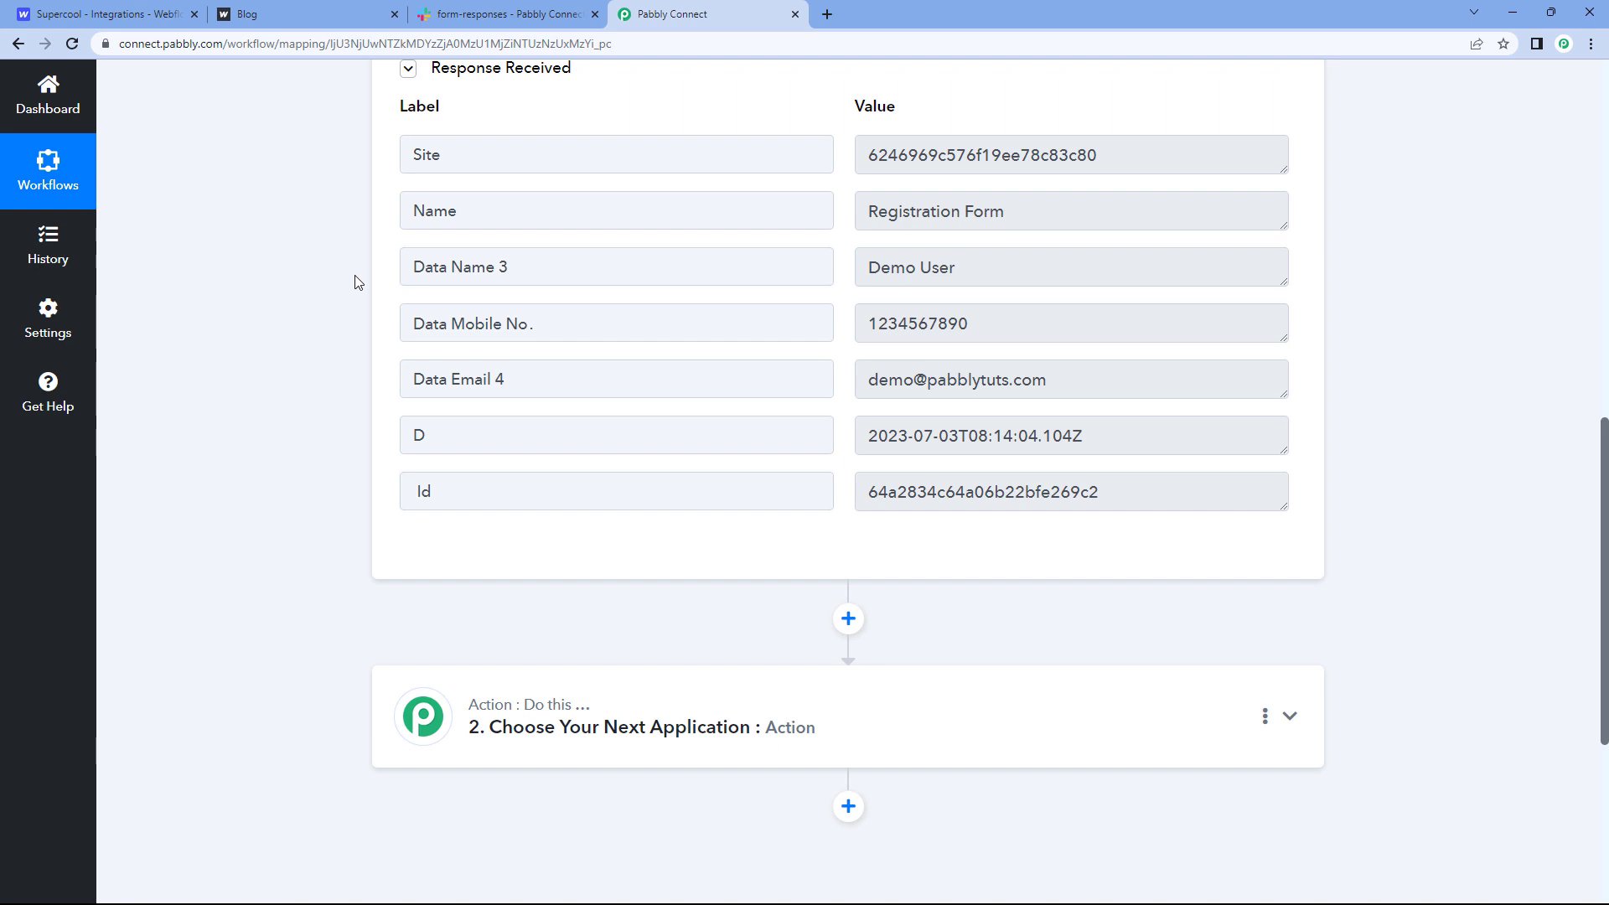
{"action": "scroll", "coordinate": [349, 280], "scroll_direction": "down", "scroll_amount": 5}
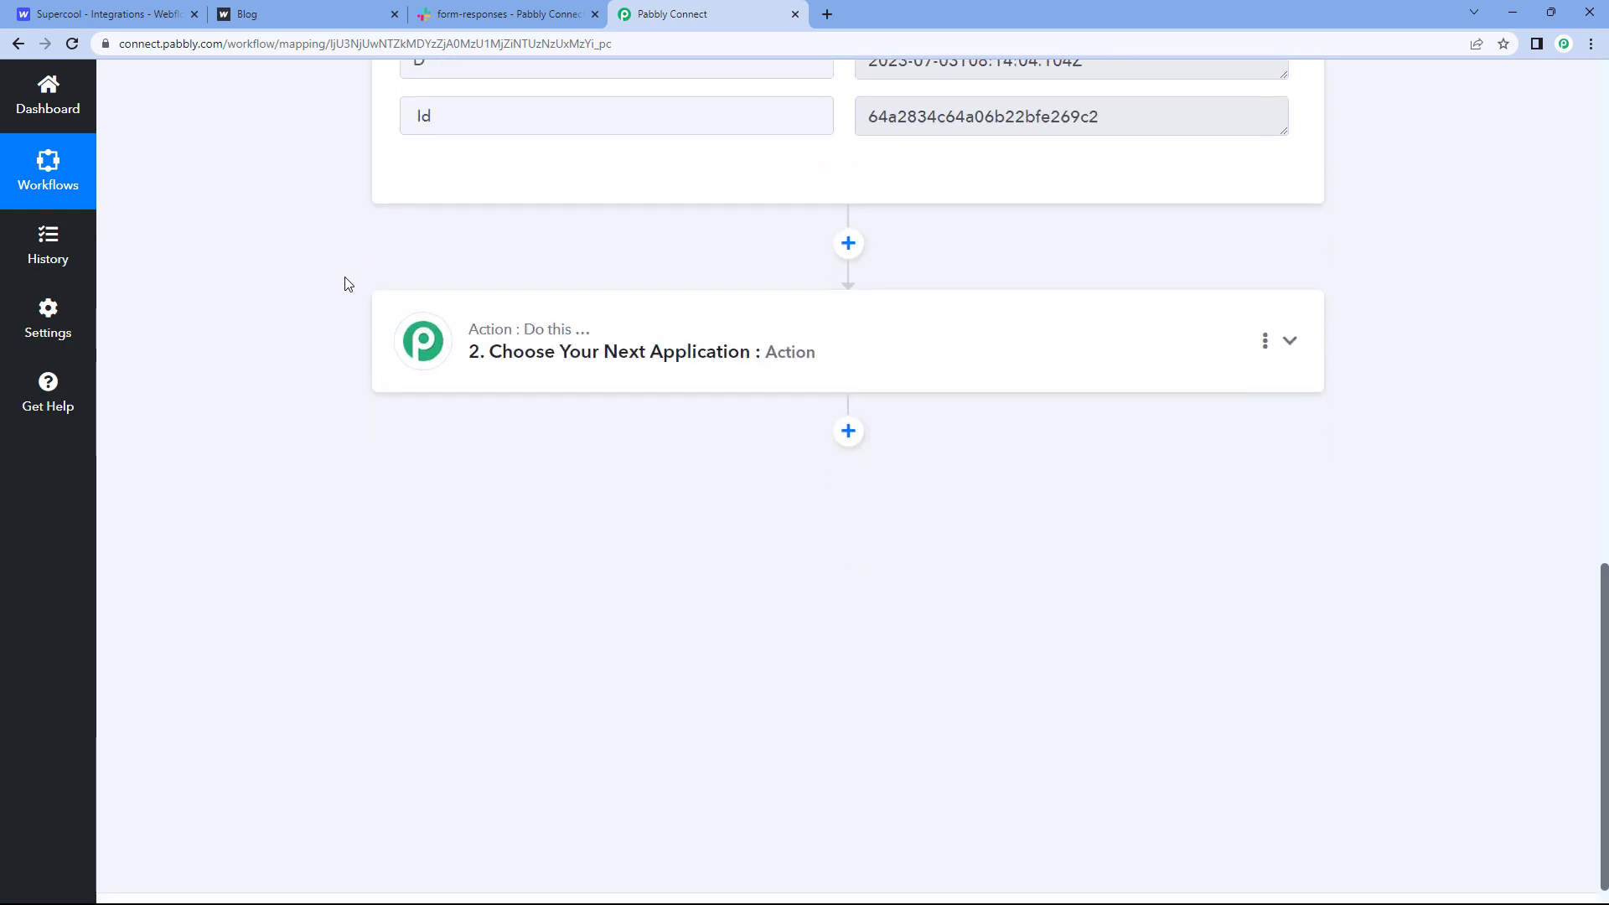
{"action": "left_click", "coordinate": [628, 309]}
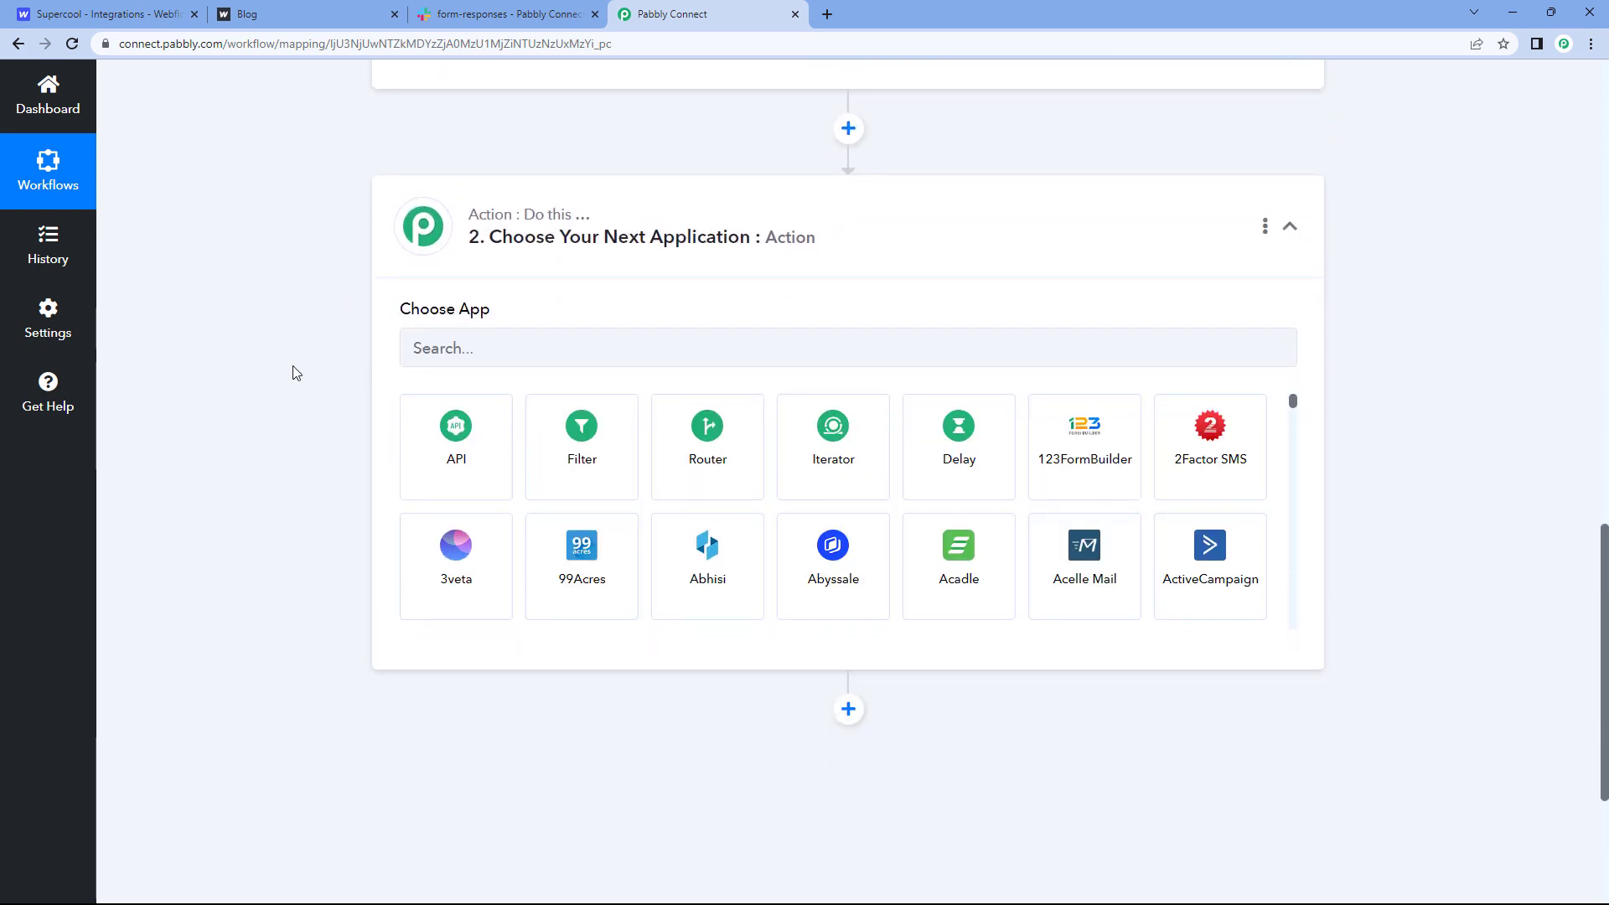
Step: Choose Filter by Pabbly as the second action step
{"action": "left_click", "coordinate": [604, 449]}
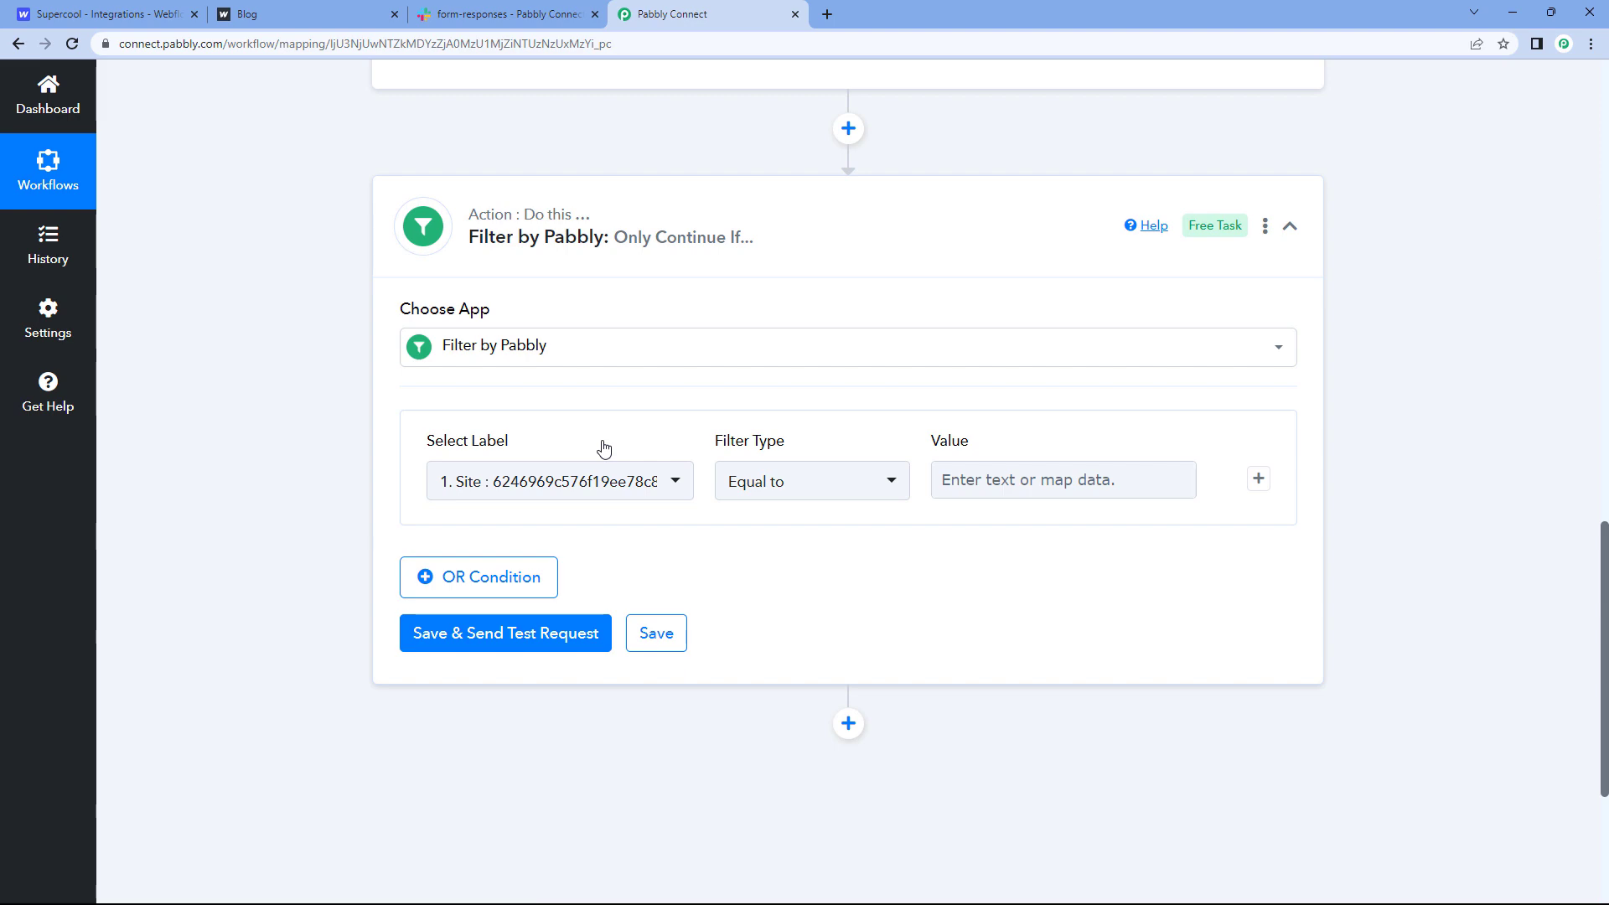
{"action": "scroll", "coordinate": [974, 471], "scroll_direction": "up", "scroll_amount": 3}
{"action": "scroll", "coordinate": [974, 471], "scroll_direction": "up", "scroll_amount": 3}
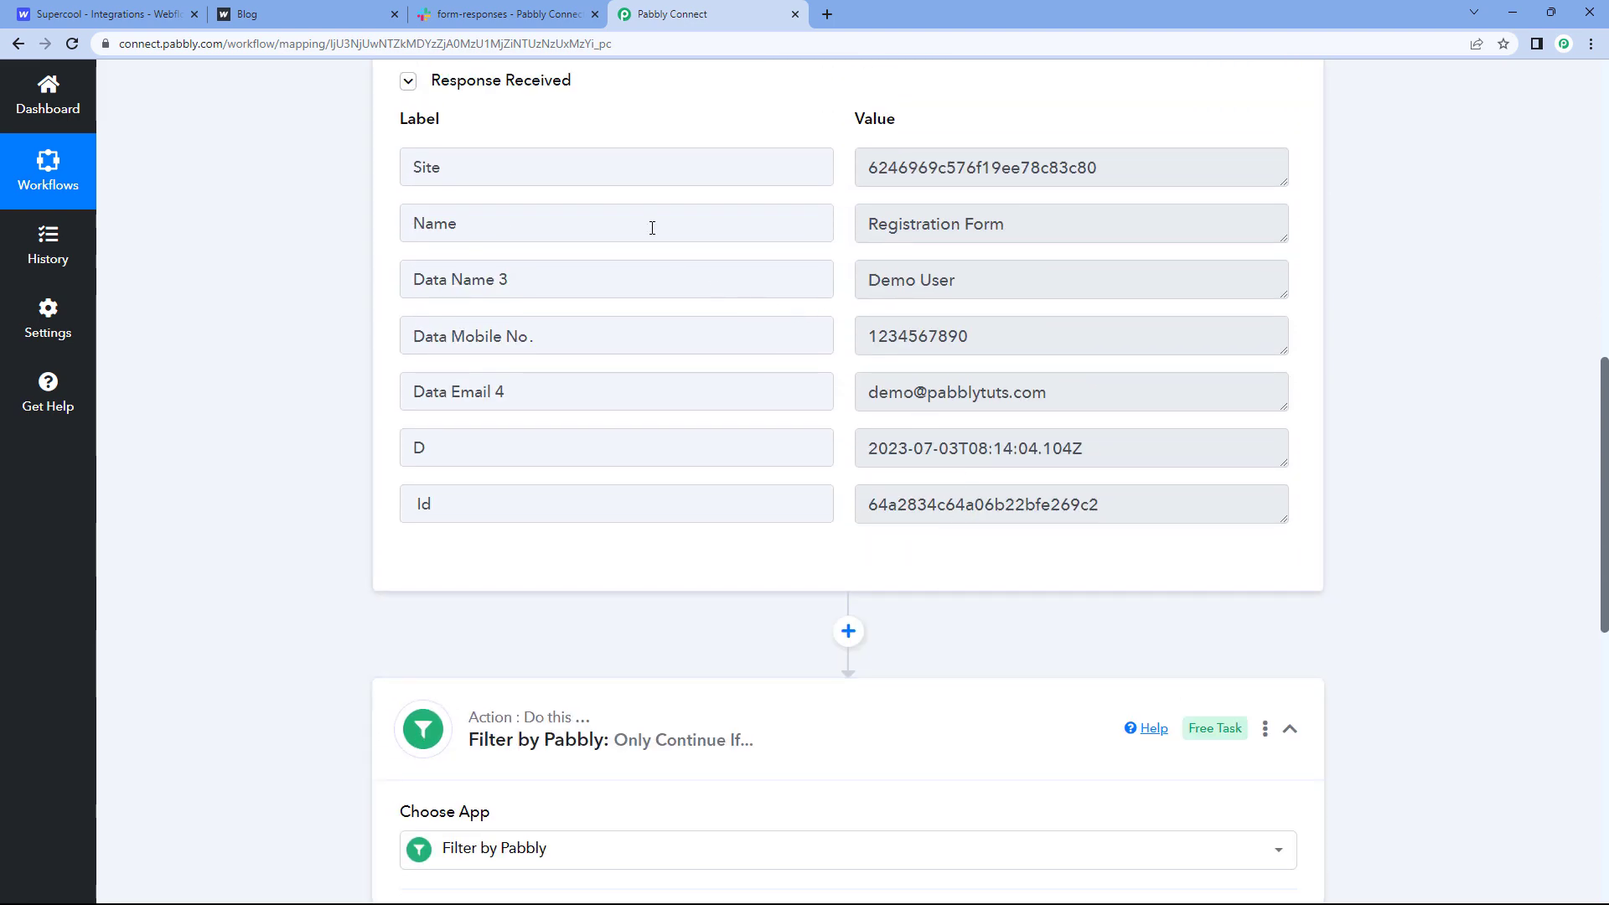
Step: Highlight the Name label and its Registration Form value in the Webflow response data
{"action": "left_click_drag", "start_coordinate": [626, 223], "coordinate": [382, 229]}
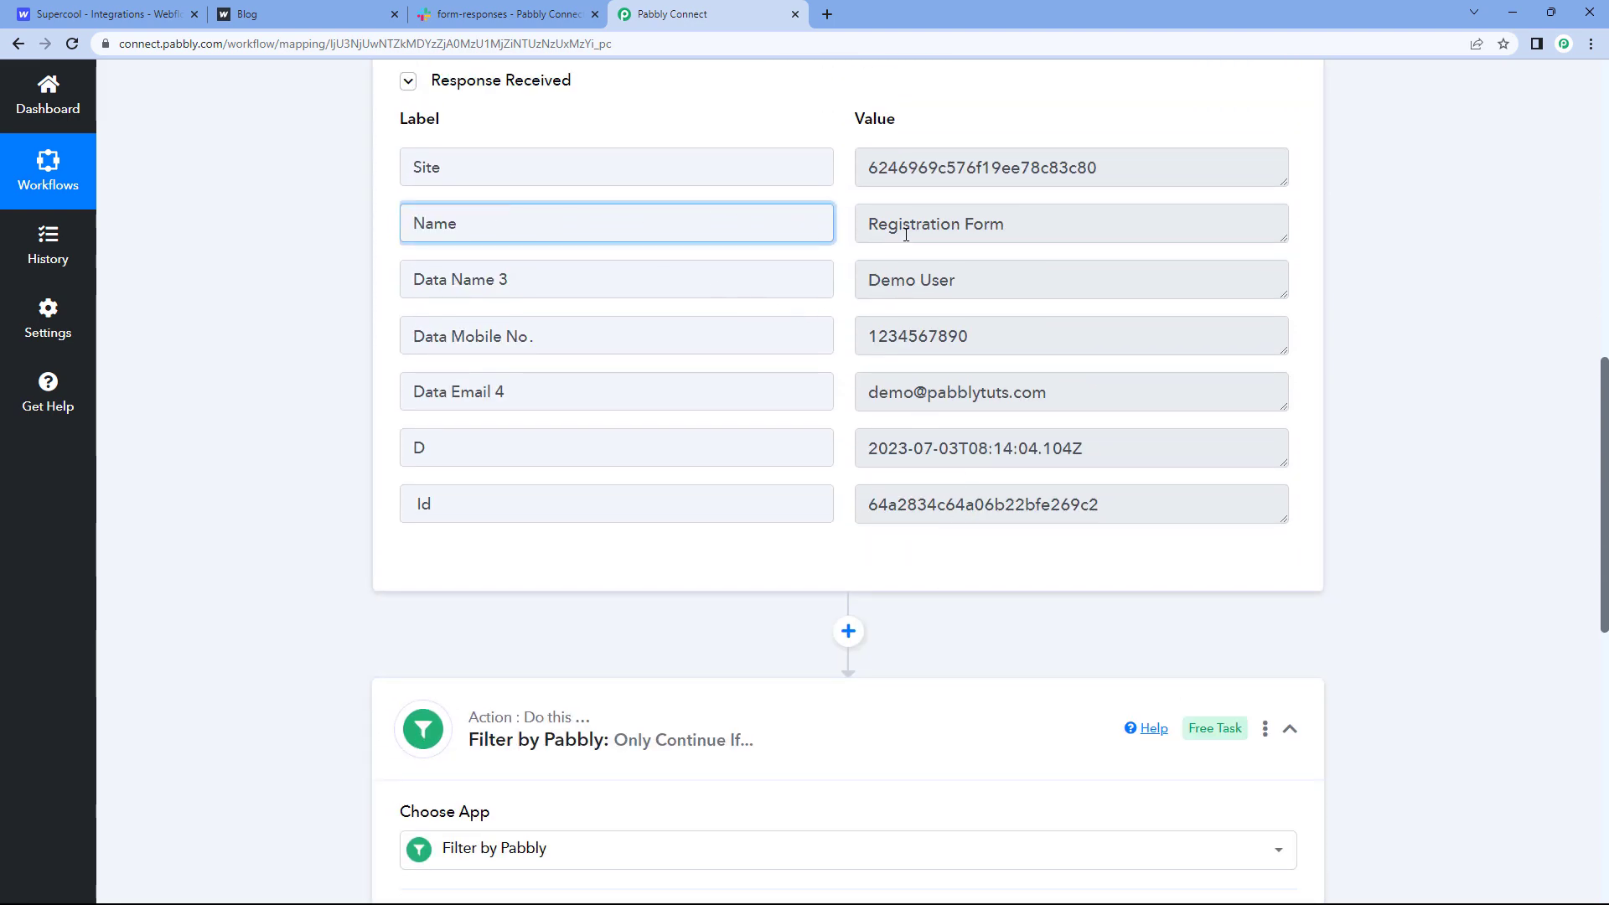
{"action": "left_click_drag", "start_coordinate": [868, 224], "coordinate": [758, 228]}
{"action": "left_click", "coordinate": [838, 234]}
{"action": "left_click_drag", "start_coordinate": [503, 225], "coordinate": [385, 226]}
{"action": "left_click", "coordinate": [848, 227]}
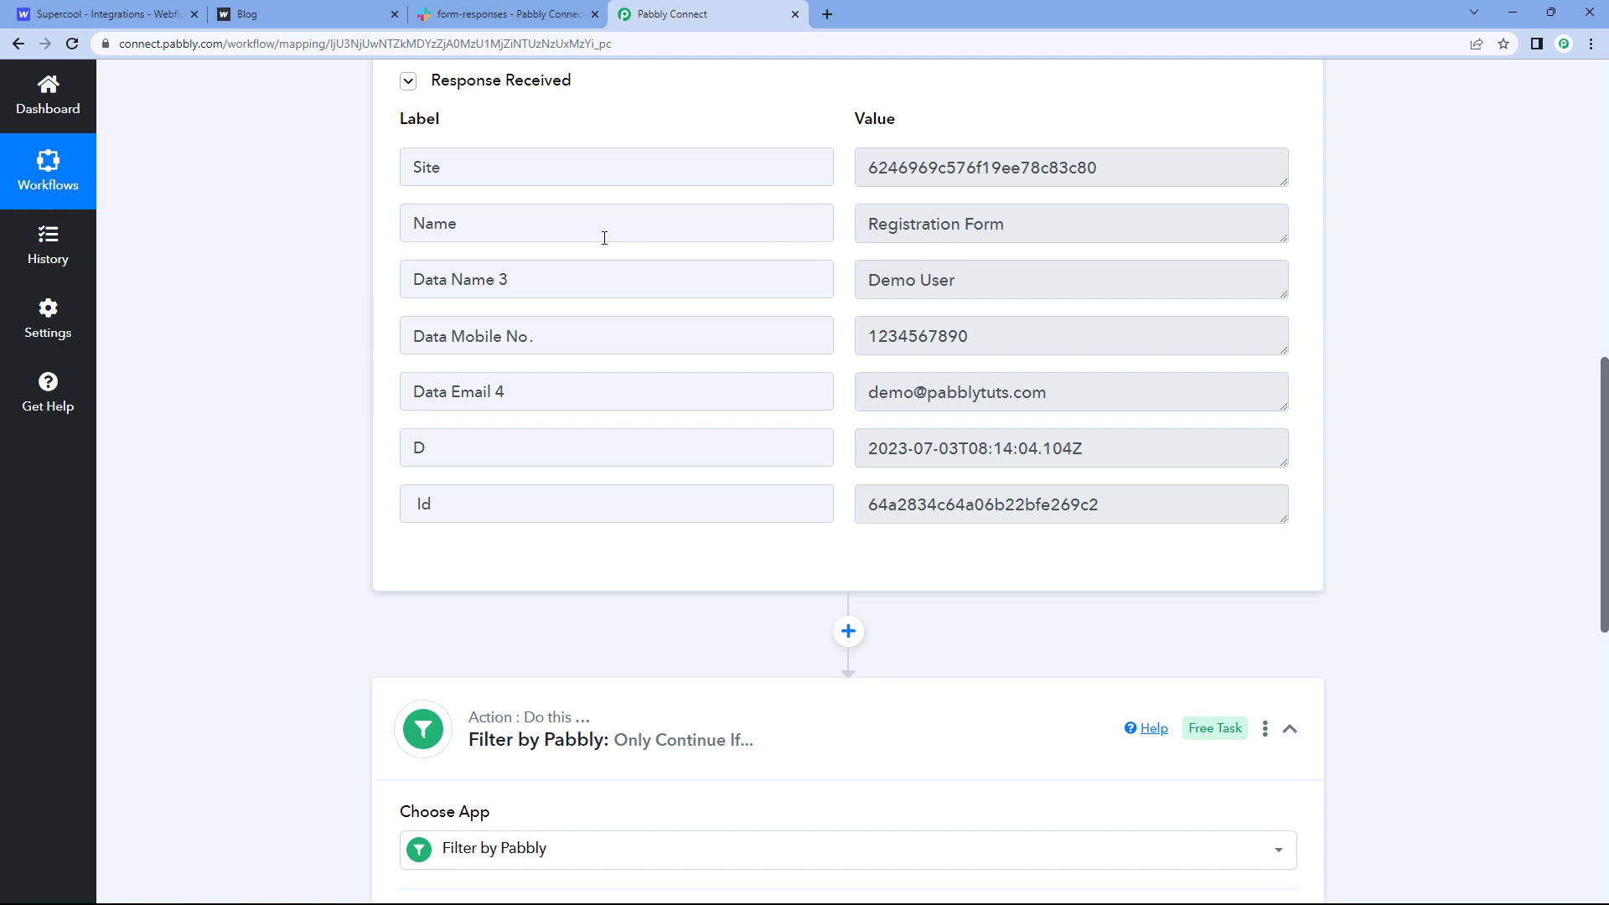
{"action": "left_click_drag", "start_coordinate": [597, 219], "coordinate": [405, 219]}
{"action": "left_click", "coordinate": [522, 227]}
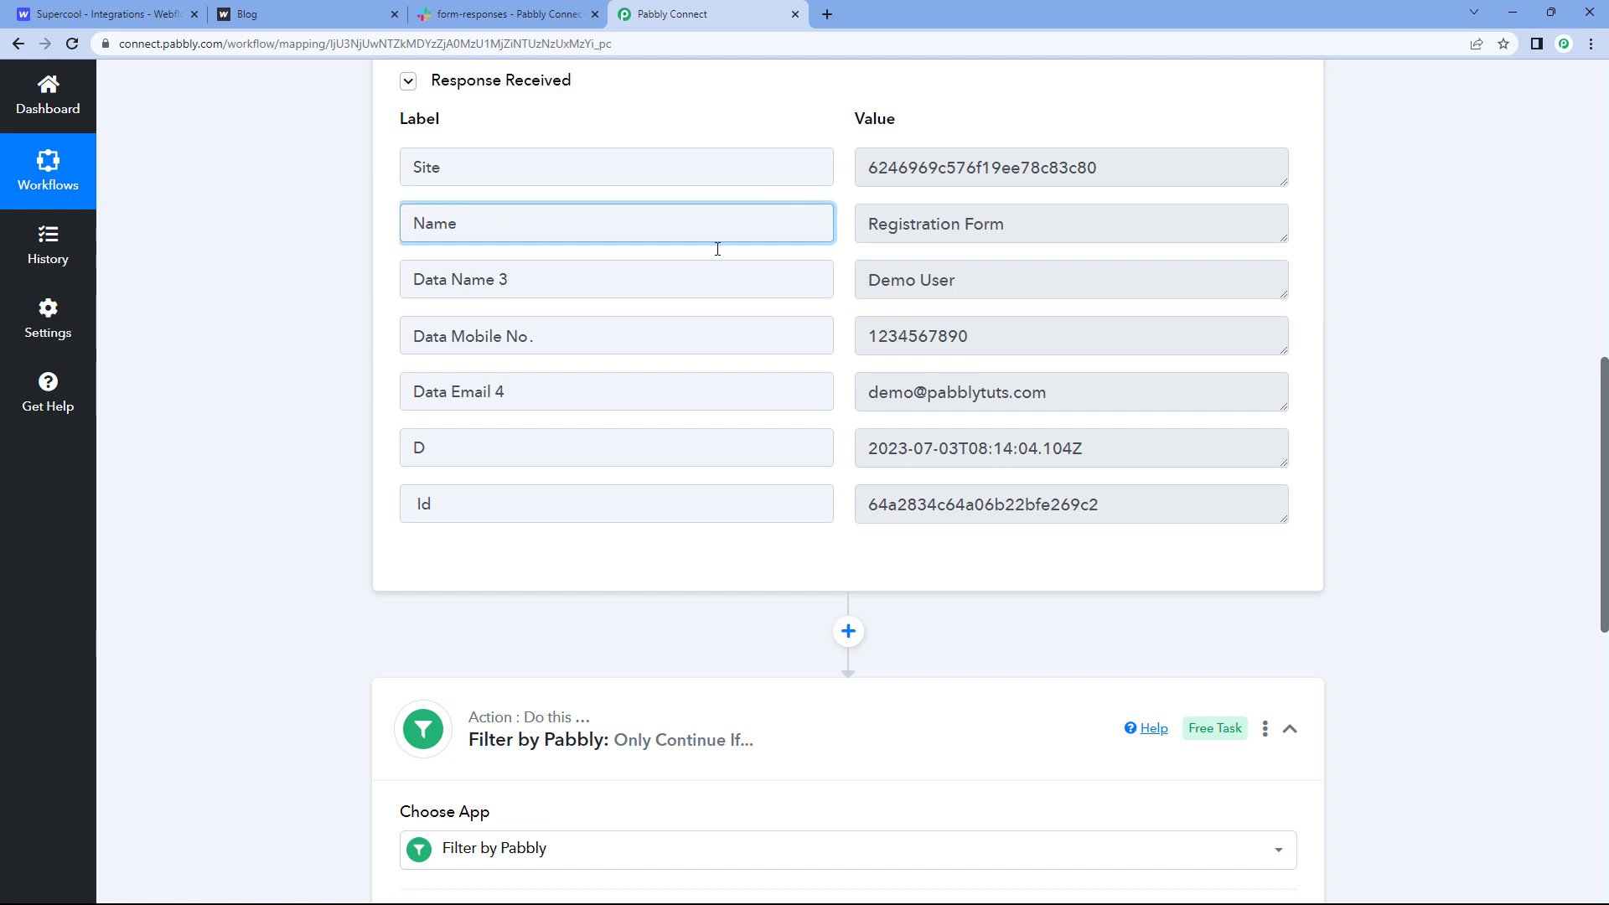
{"action": "left_click_drag", "start_coordinate": [1062, 229], "coordinate": [841, 233]}
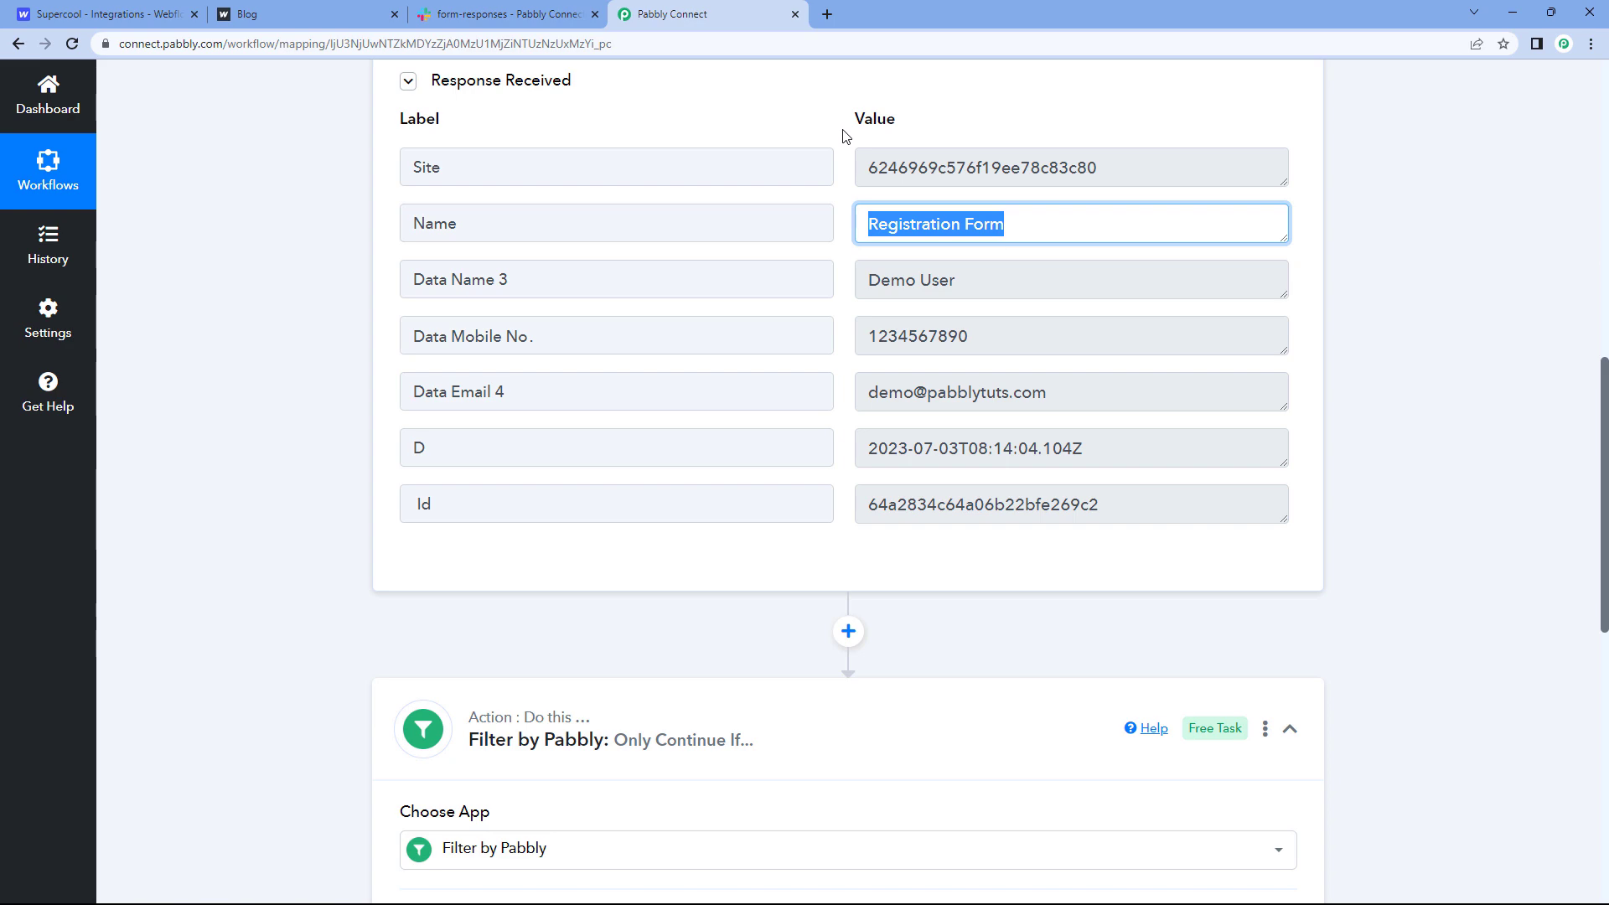
Step: Set the filter's label to the Webflow New Form Submission field 1. Name : Registration Form
{"action": "left_click", "coordinate": [557, 8]}
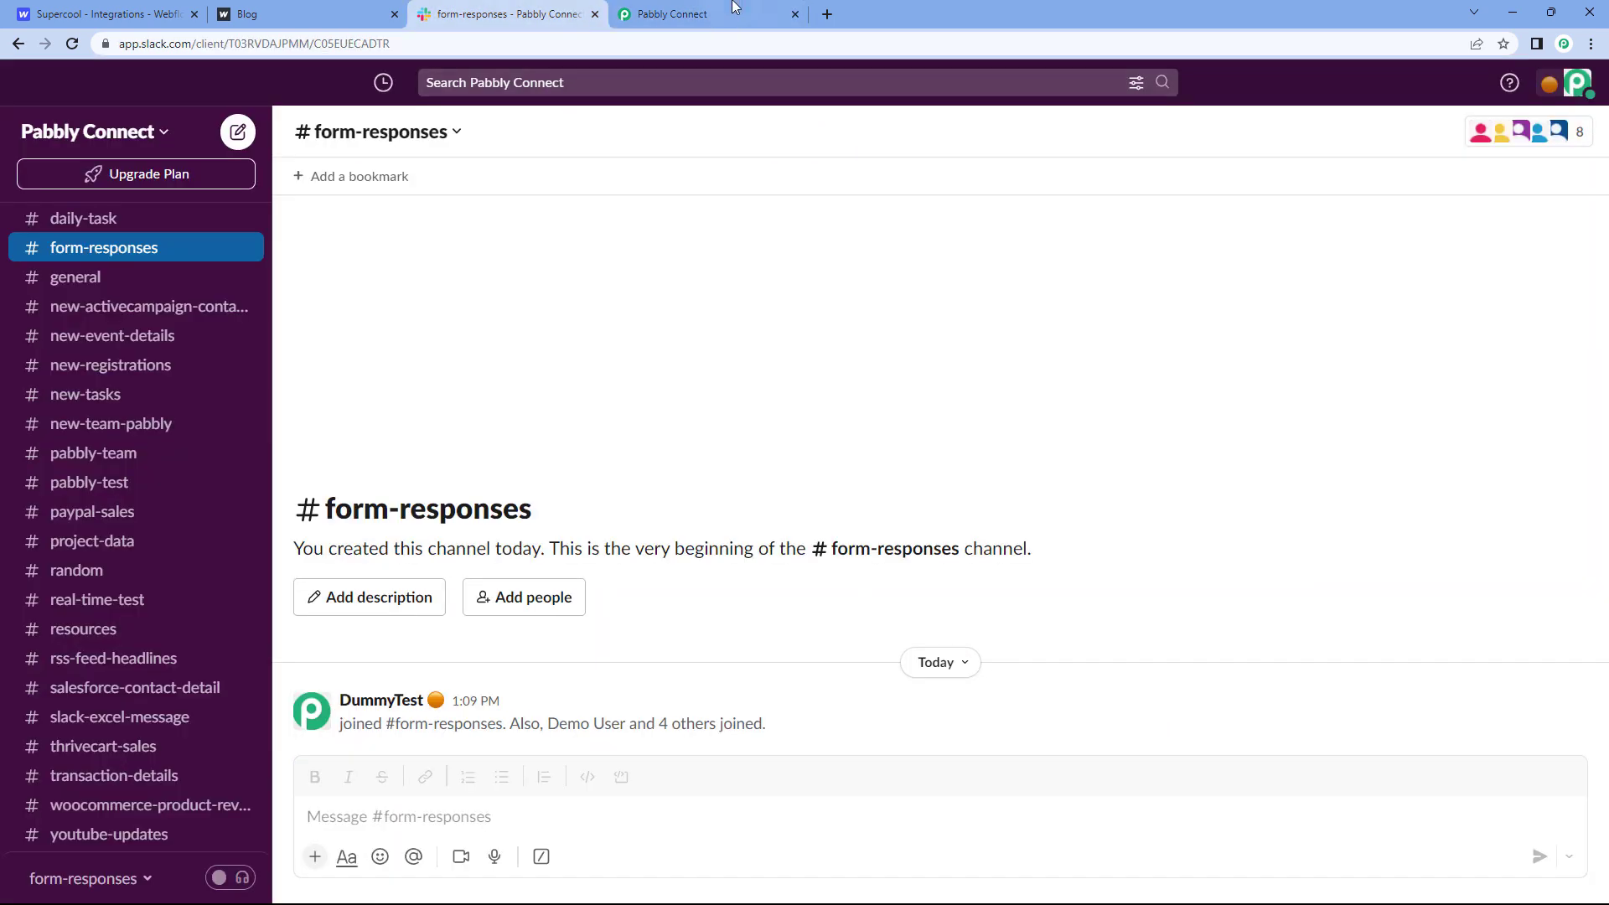
{"action": "left_click", "coordinate": [734, 6]}
{"action": "scroll", "coordinate": [314, 452], "scroll_direction": "down", "scroll_amount": 4}
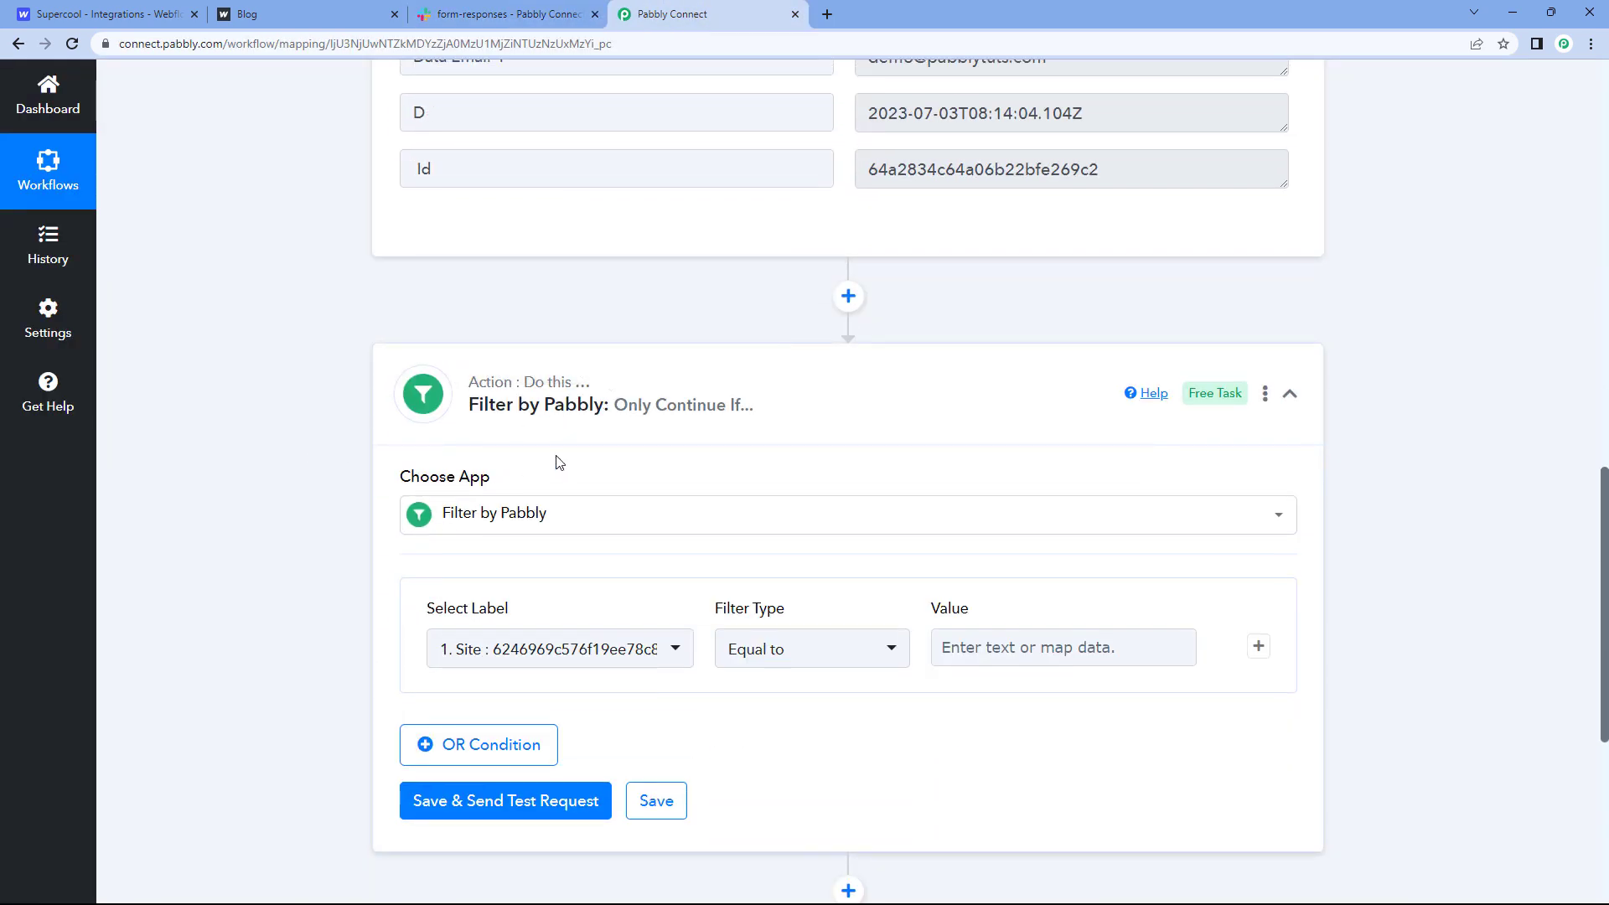
{"action": "scroll", "coordinate": [347, 479], "scroll_direction": "down", "scroll_amount": 2}
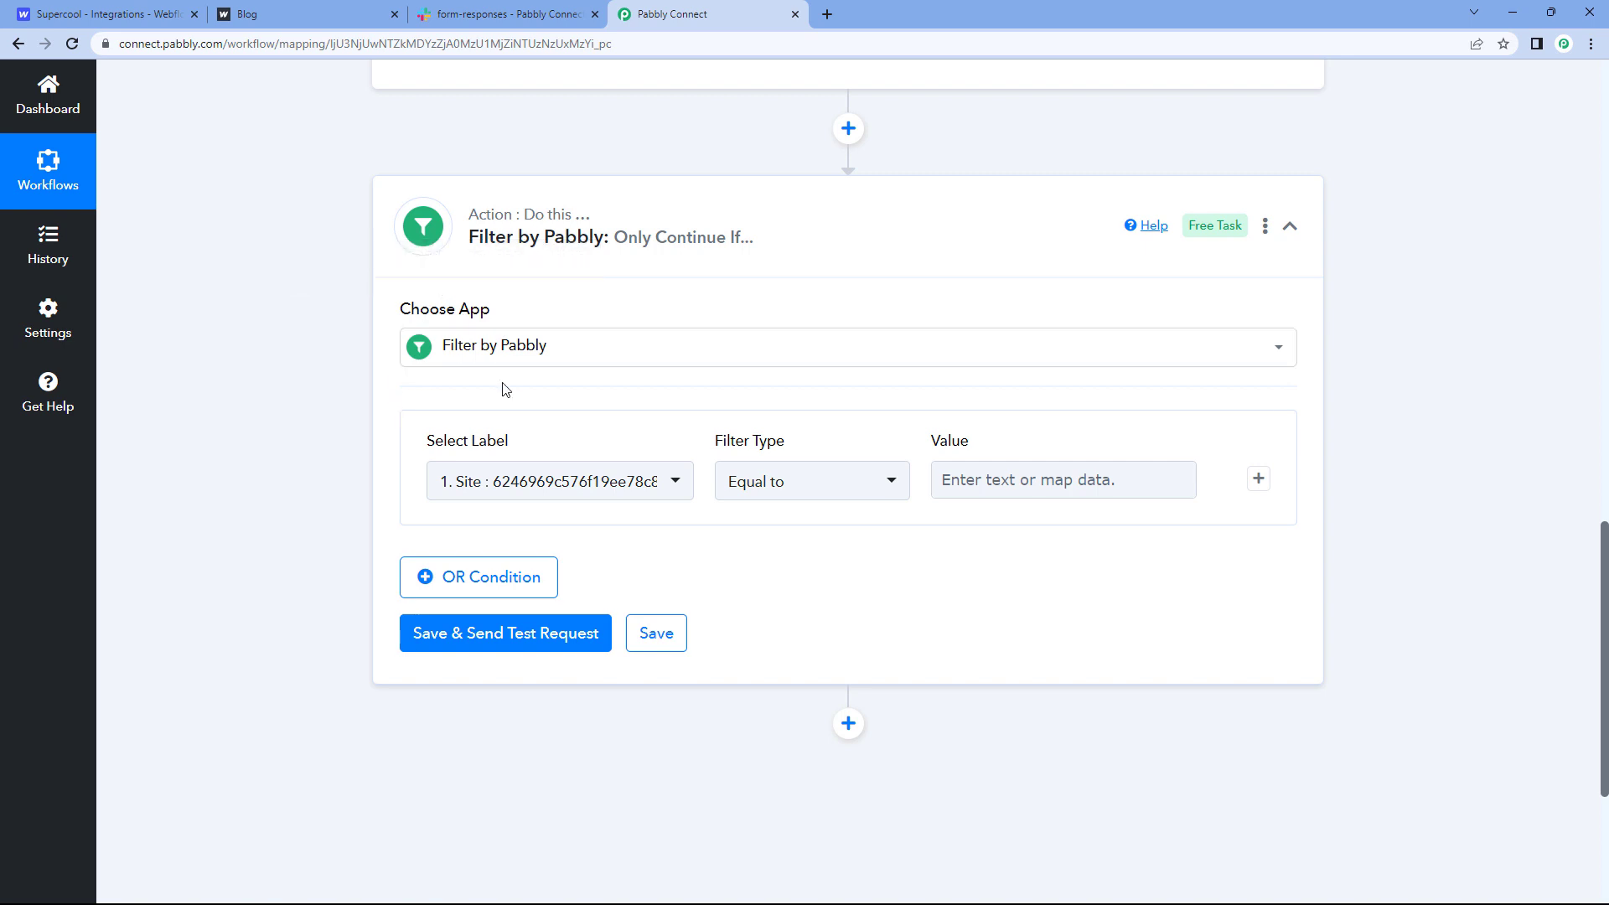
{"action": "scroll", "coordinate": [540, 383], "scroll_direction": "down", "scroll_amount": 1}
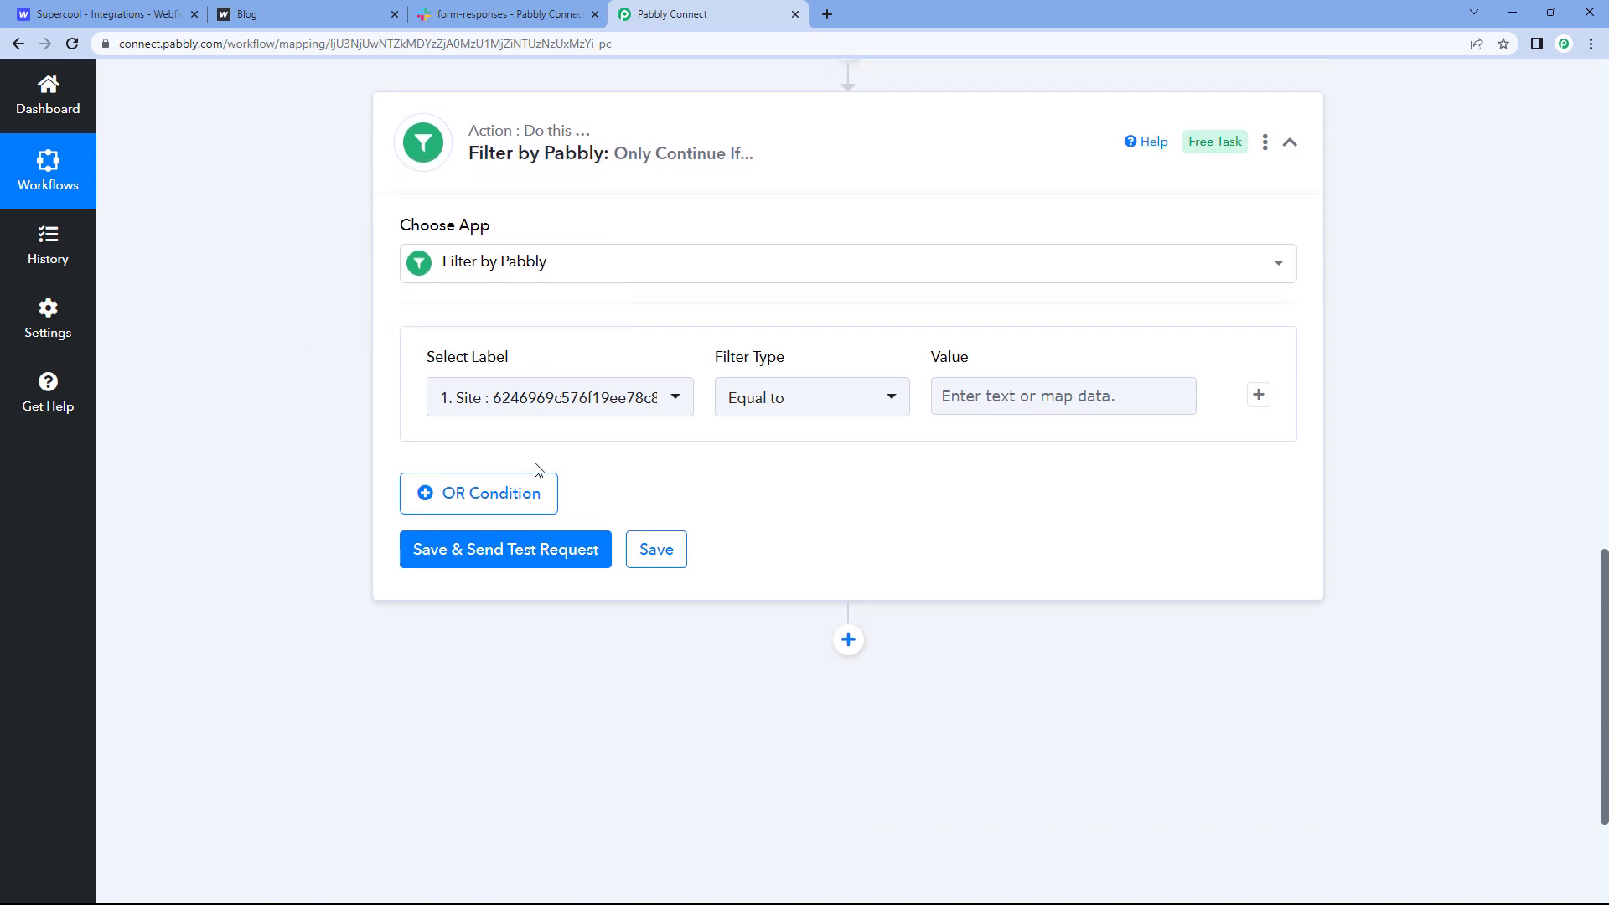
{"action": "left_click", "coordinate": [672, 403]}
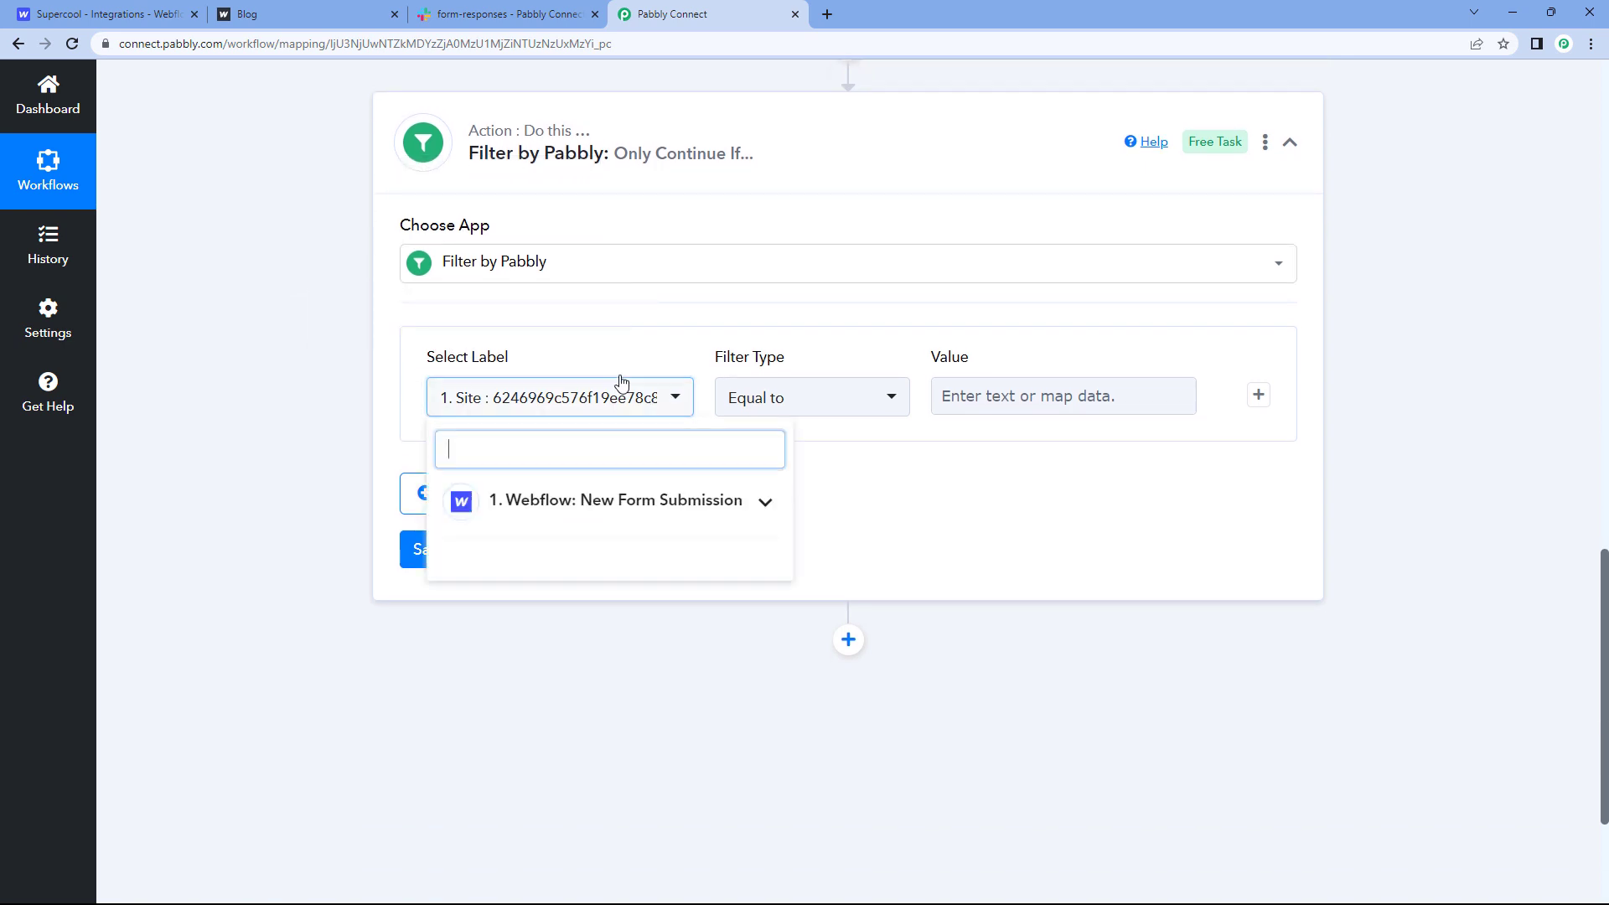
{"action": "left_click", "coordinate": [766, 506]}
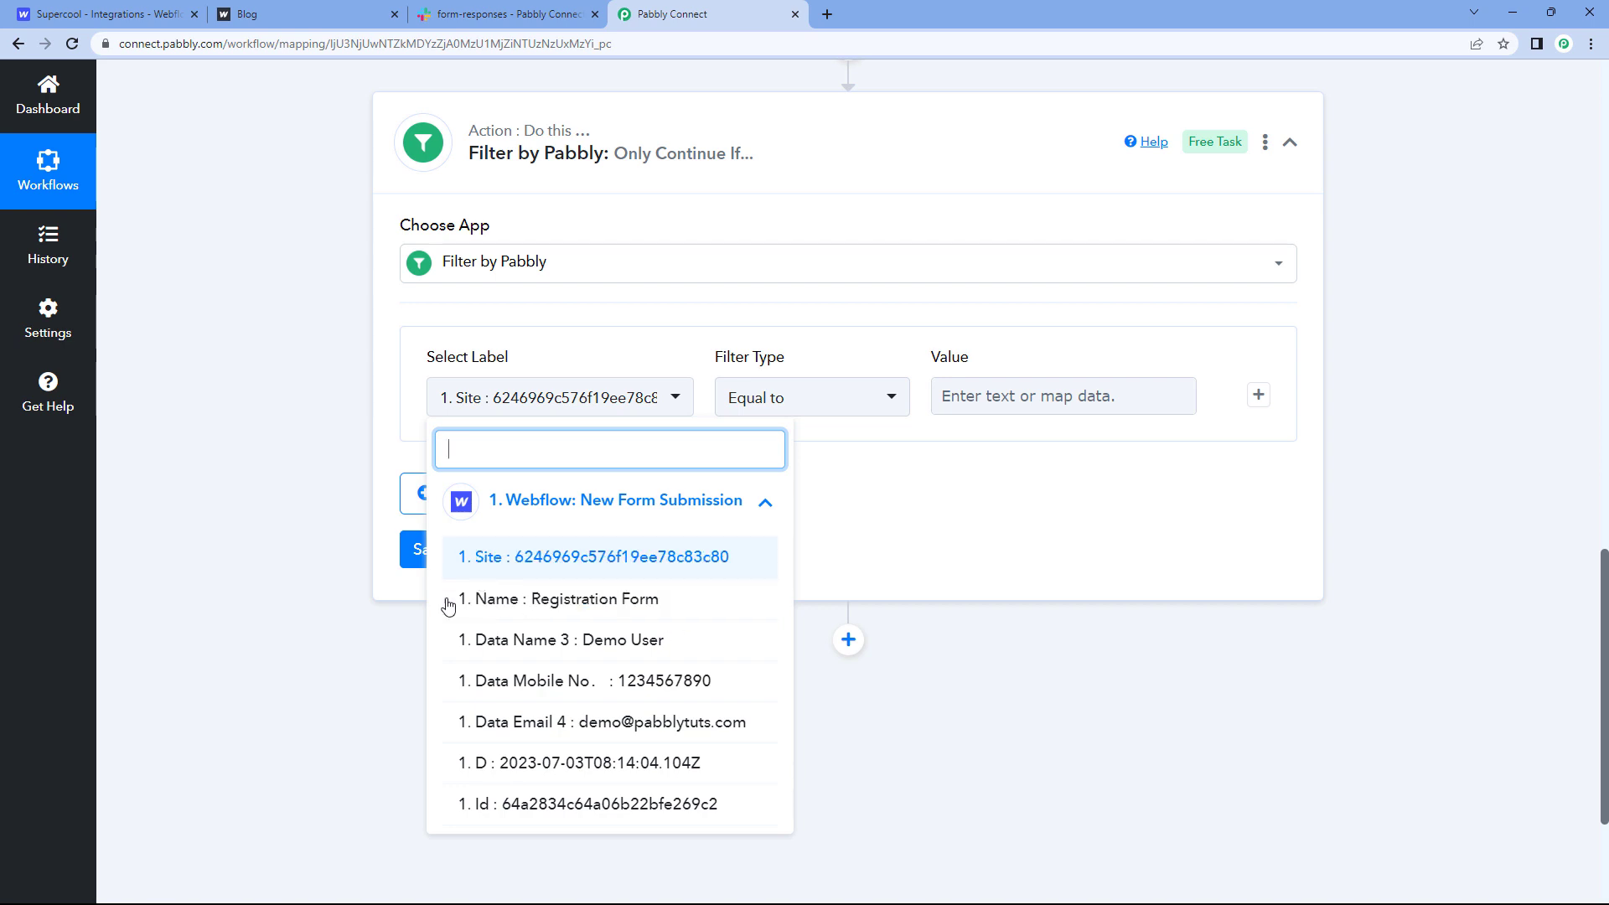
{"action": "left_click", "coordinate": [501, 602]}
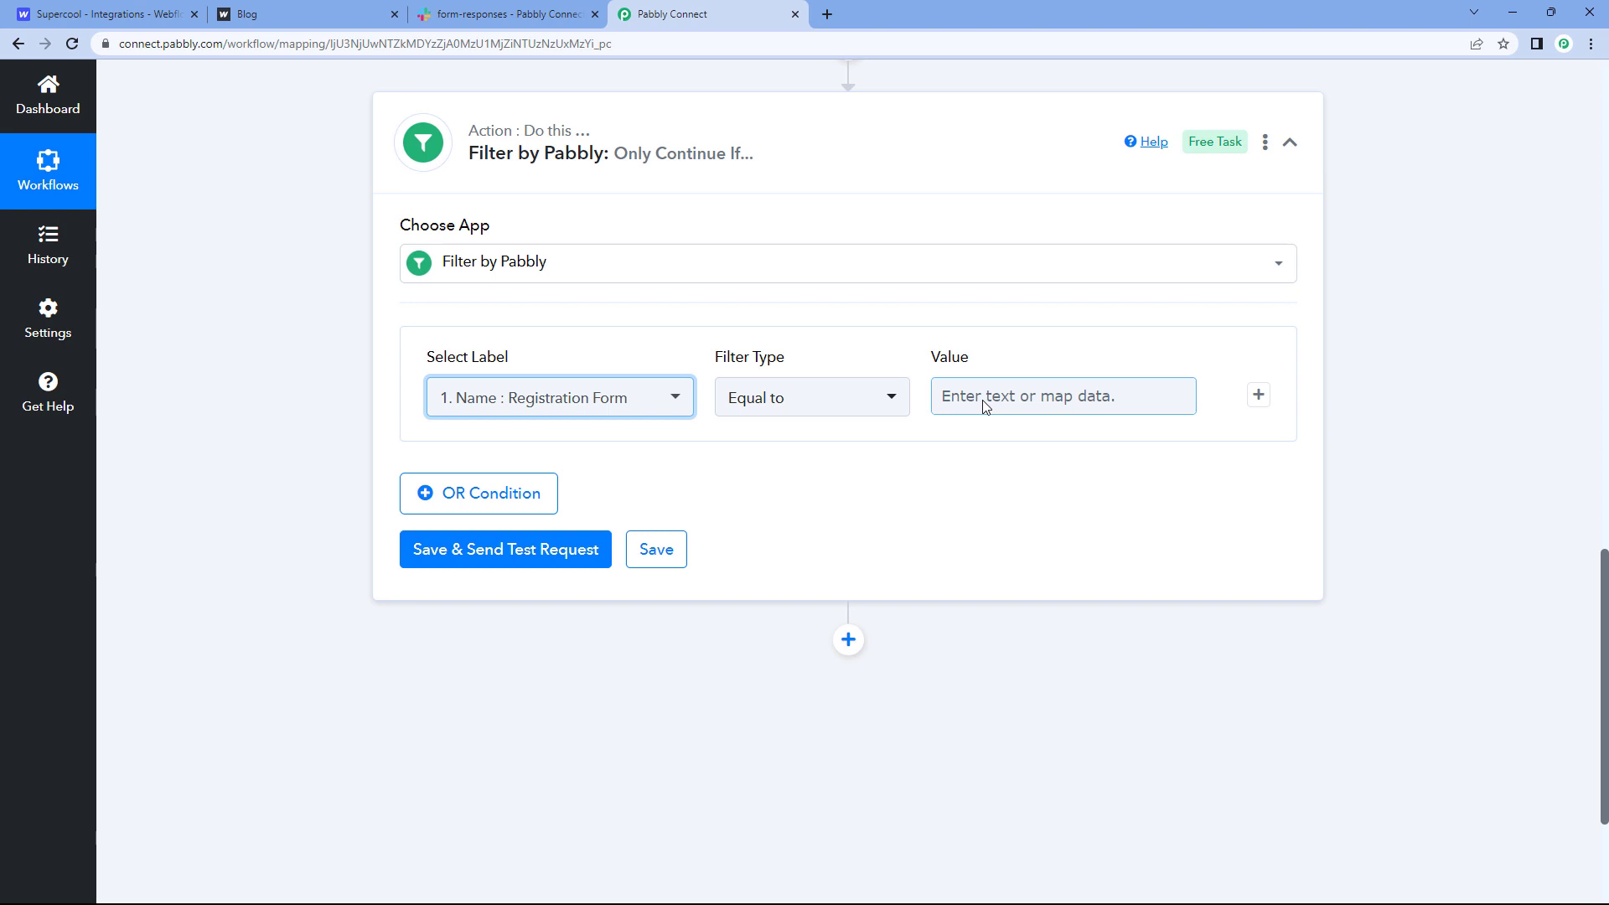
Step: Copy 'Registration Form' from the webhook's Name value into the filter's Value field
{"action": "scroll", "coordinate": [985, 406], "scroll_direction": "up", "scroll_amount": 8}
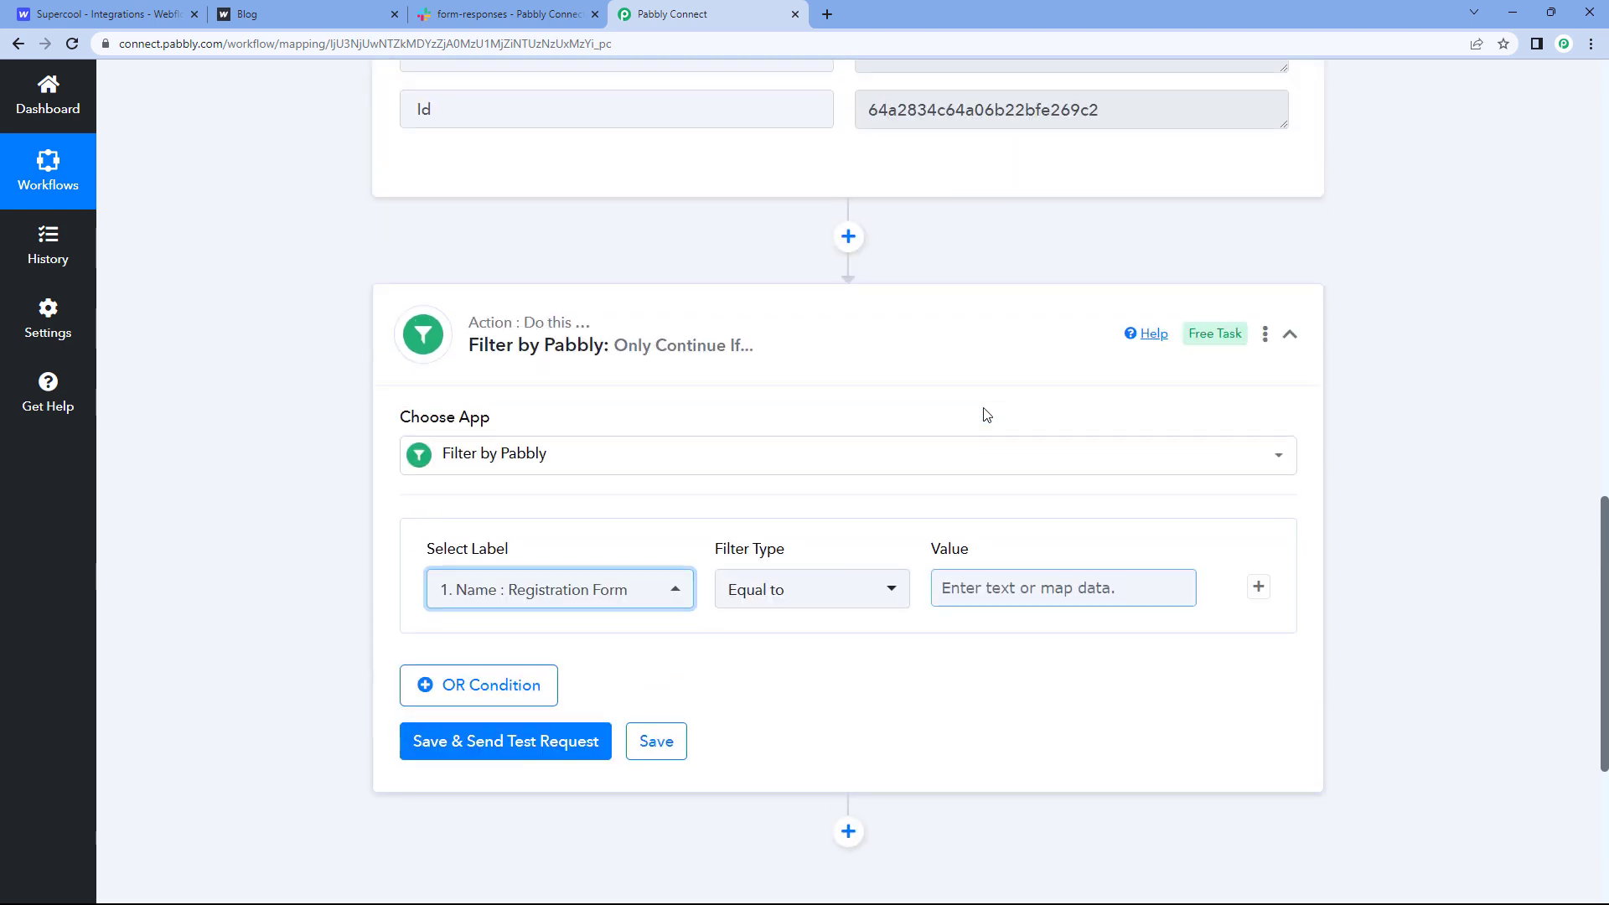
{"action": "left_click_drag", "start_coordinate": [1007, 315], "coordinate": [853, 325]}
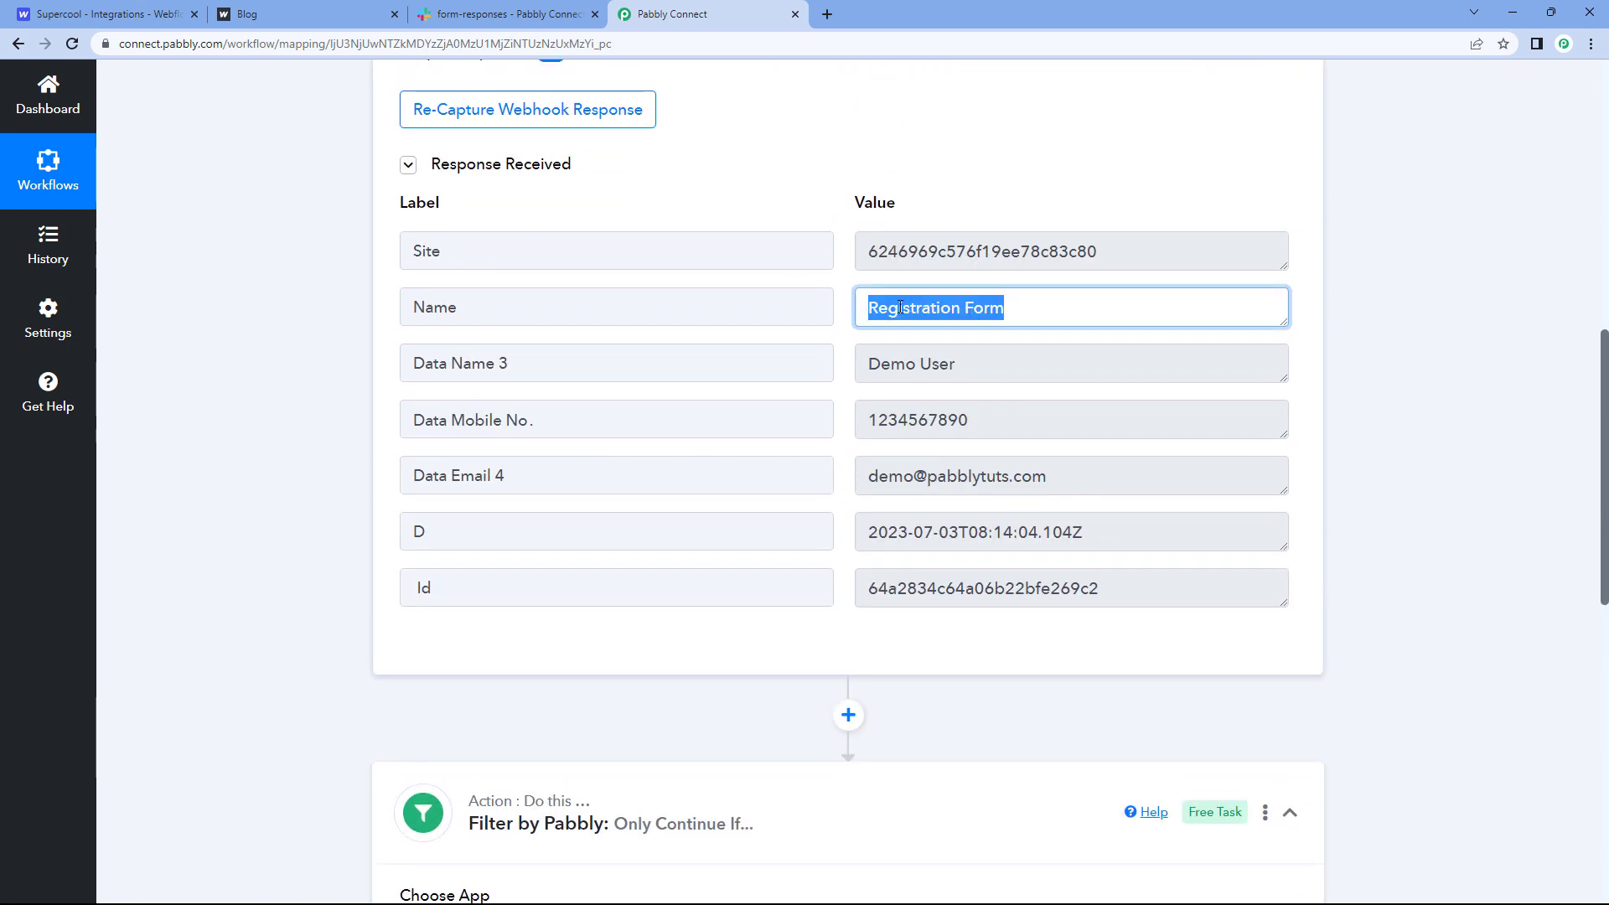
{"action": "right_click", "coordinate": [910, 306]}
{"action": "left_click", "coordinate": [970, 330]}
{"action": "scroll", "coordinate": [847, 432], "scroll_direction": "down", "scroll_amount": 8}
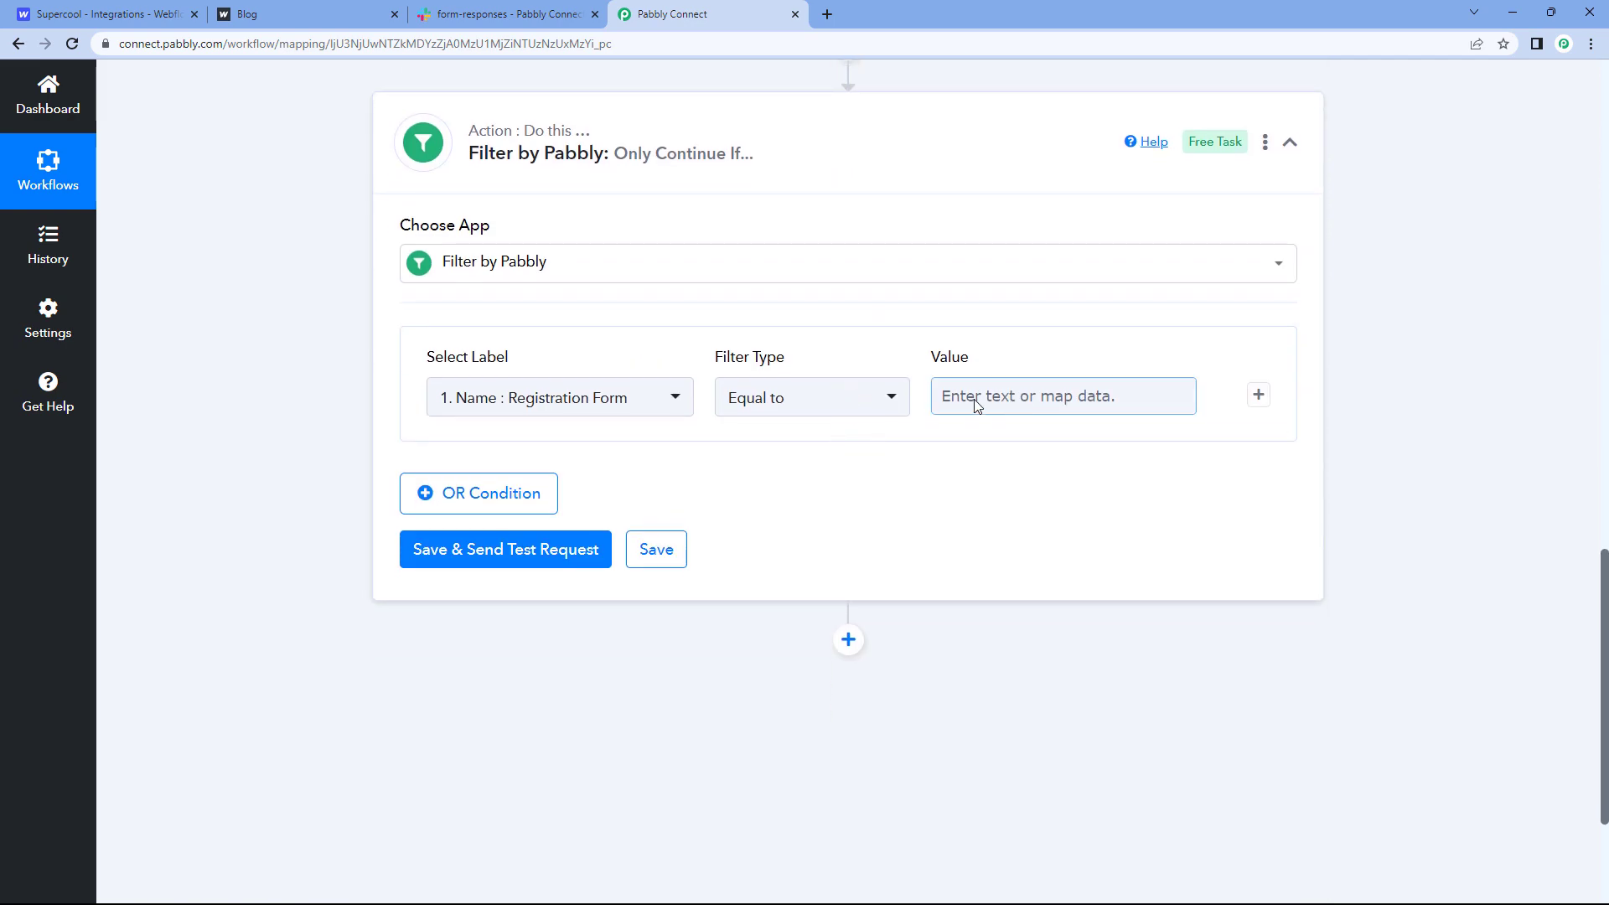
{"action": "right_click", "coordinate": [971, 399]}
{"action": "left_click", "coordinate": [1017, 533]}
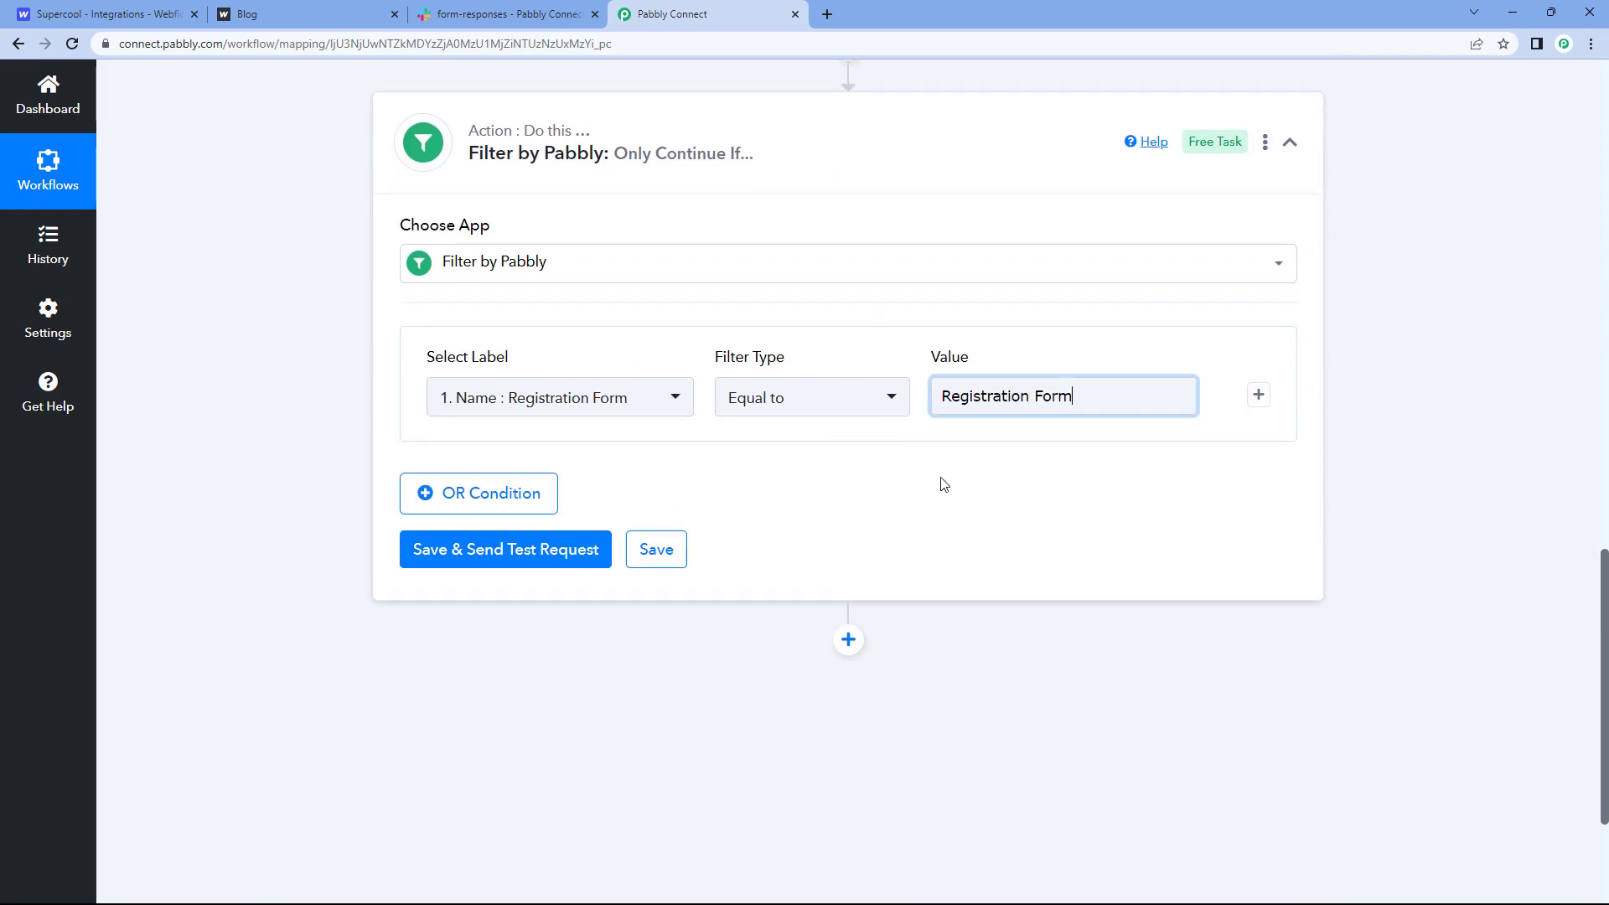
{"action": "left_click", "coordinate": [952, 475]}
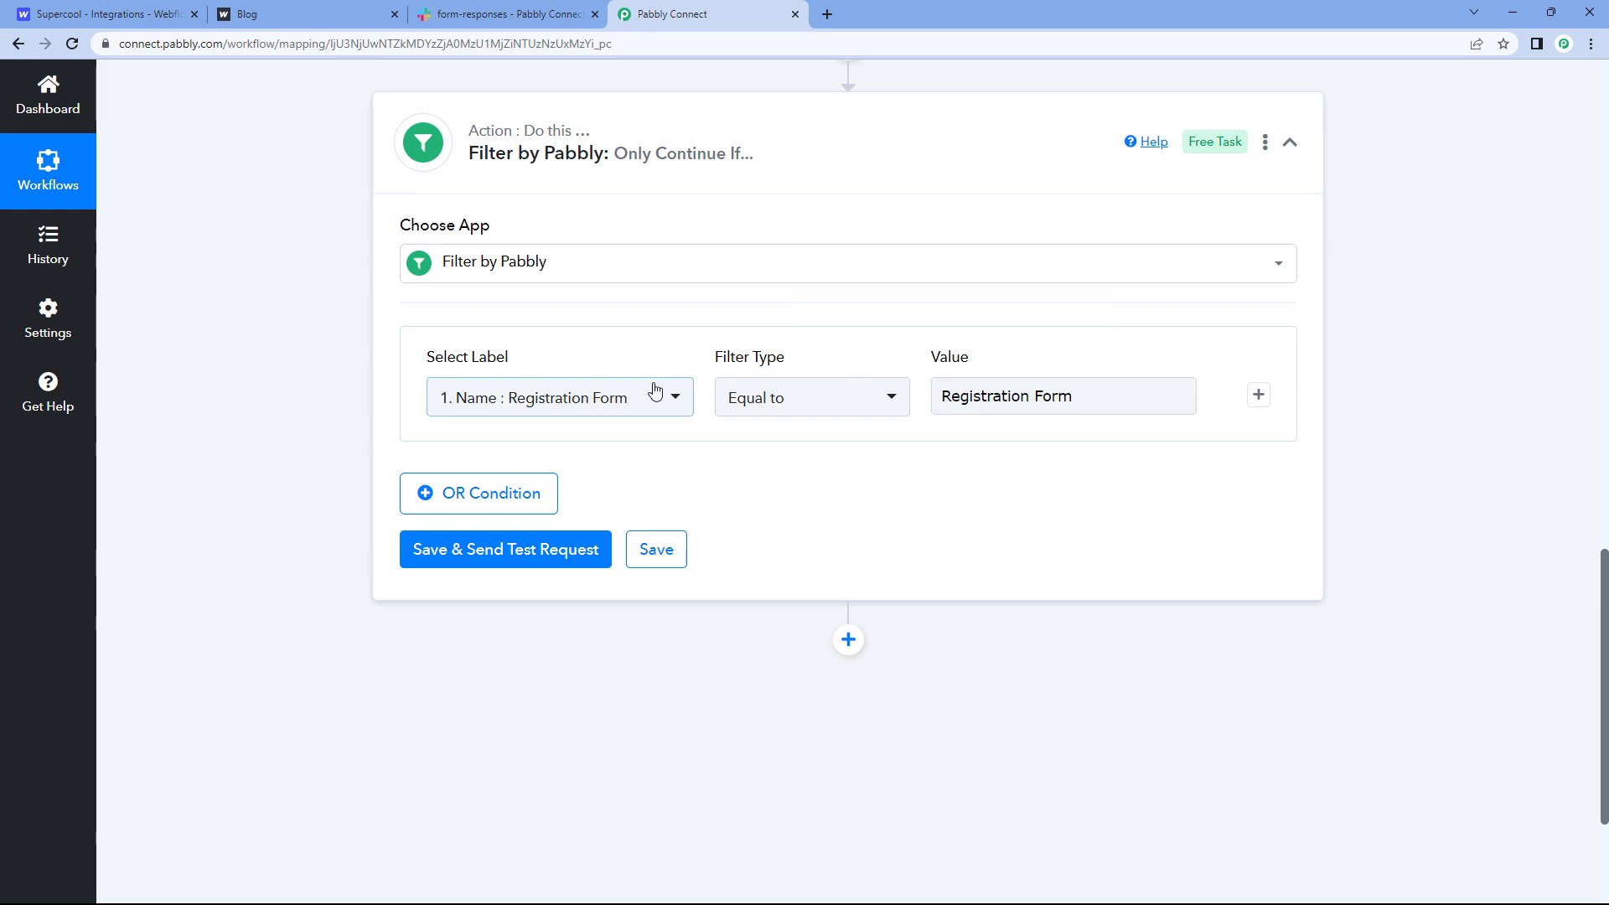
{"action": "scroll", "coordinate": [670, 361], "scroll_direction": "up", "scroll_amount": 8}
{"action": "left_click_drag", "start_coordinate": [1006, 309], "coordinate": [814, 312]}
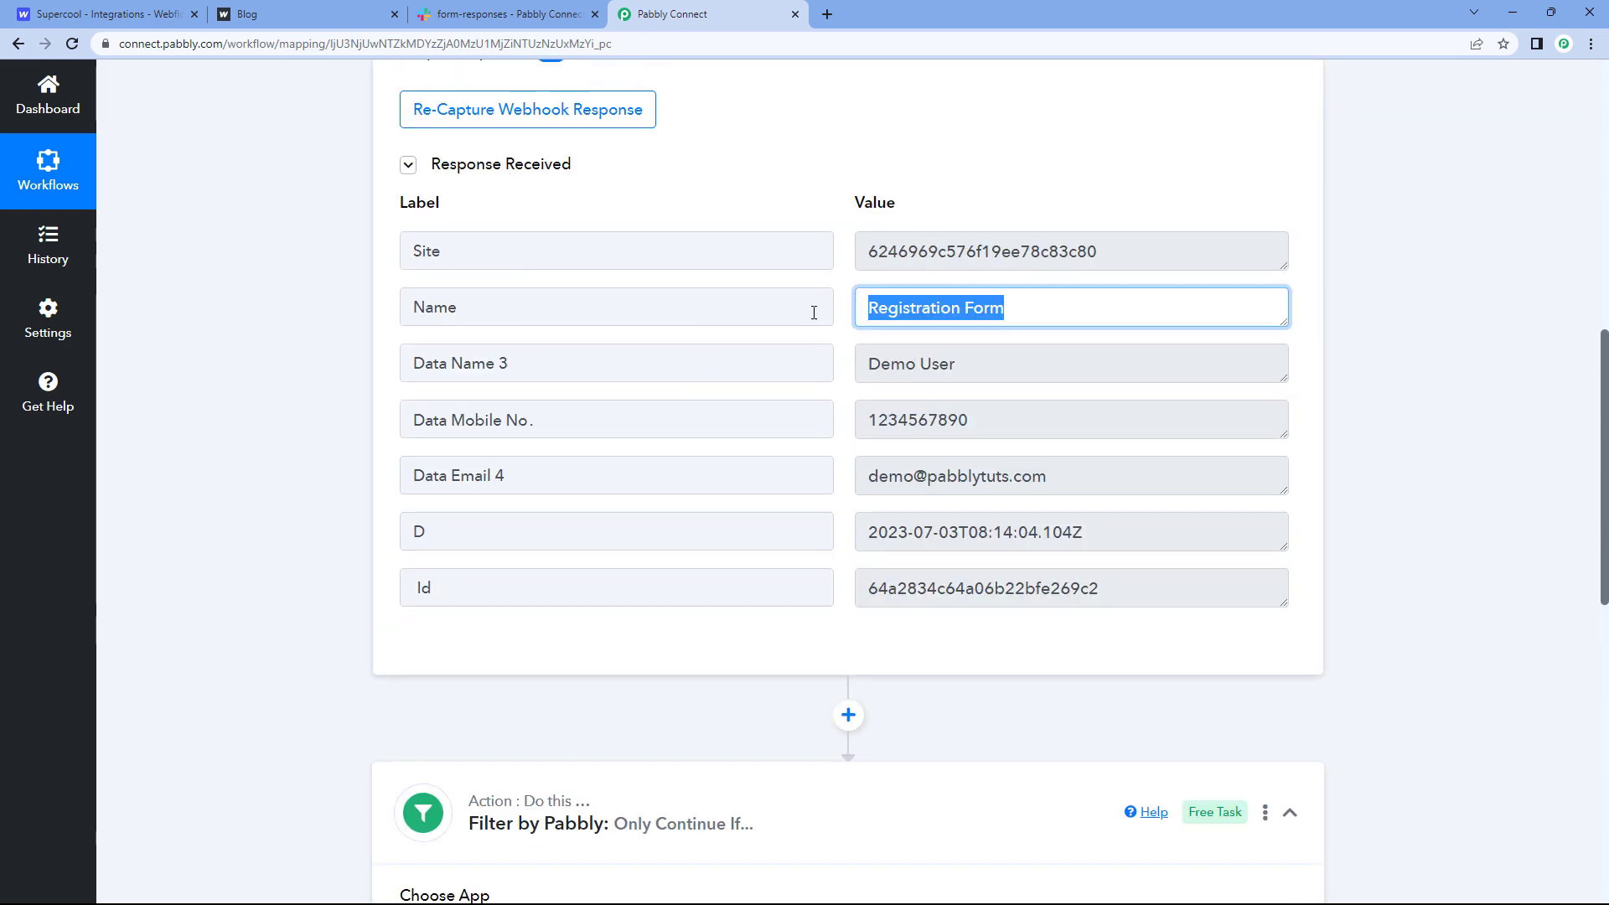
{"action": "scroll", "coordinate": [845, 331], "scroll_direction": "down", "scroll_amount": 4}
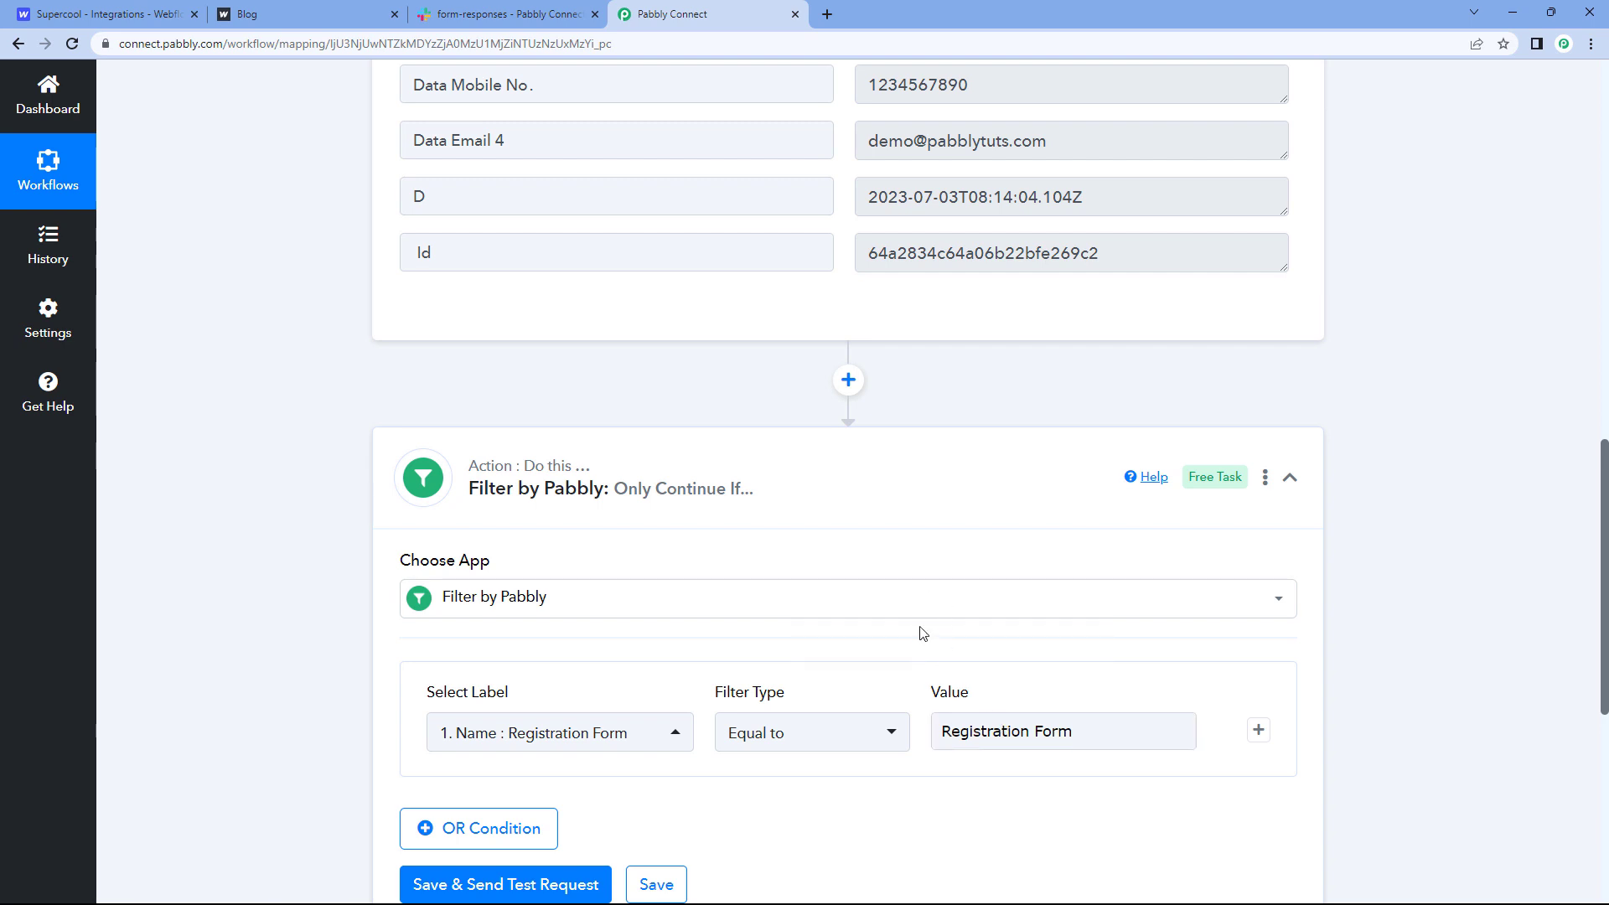
{"action": "scroll", "coordinate": [842, 471], "scroll_direction": "down", "scroll_amount": 3}
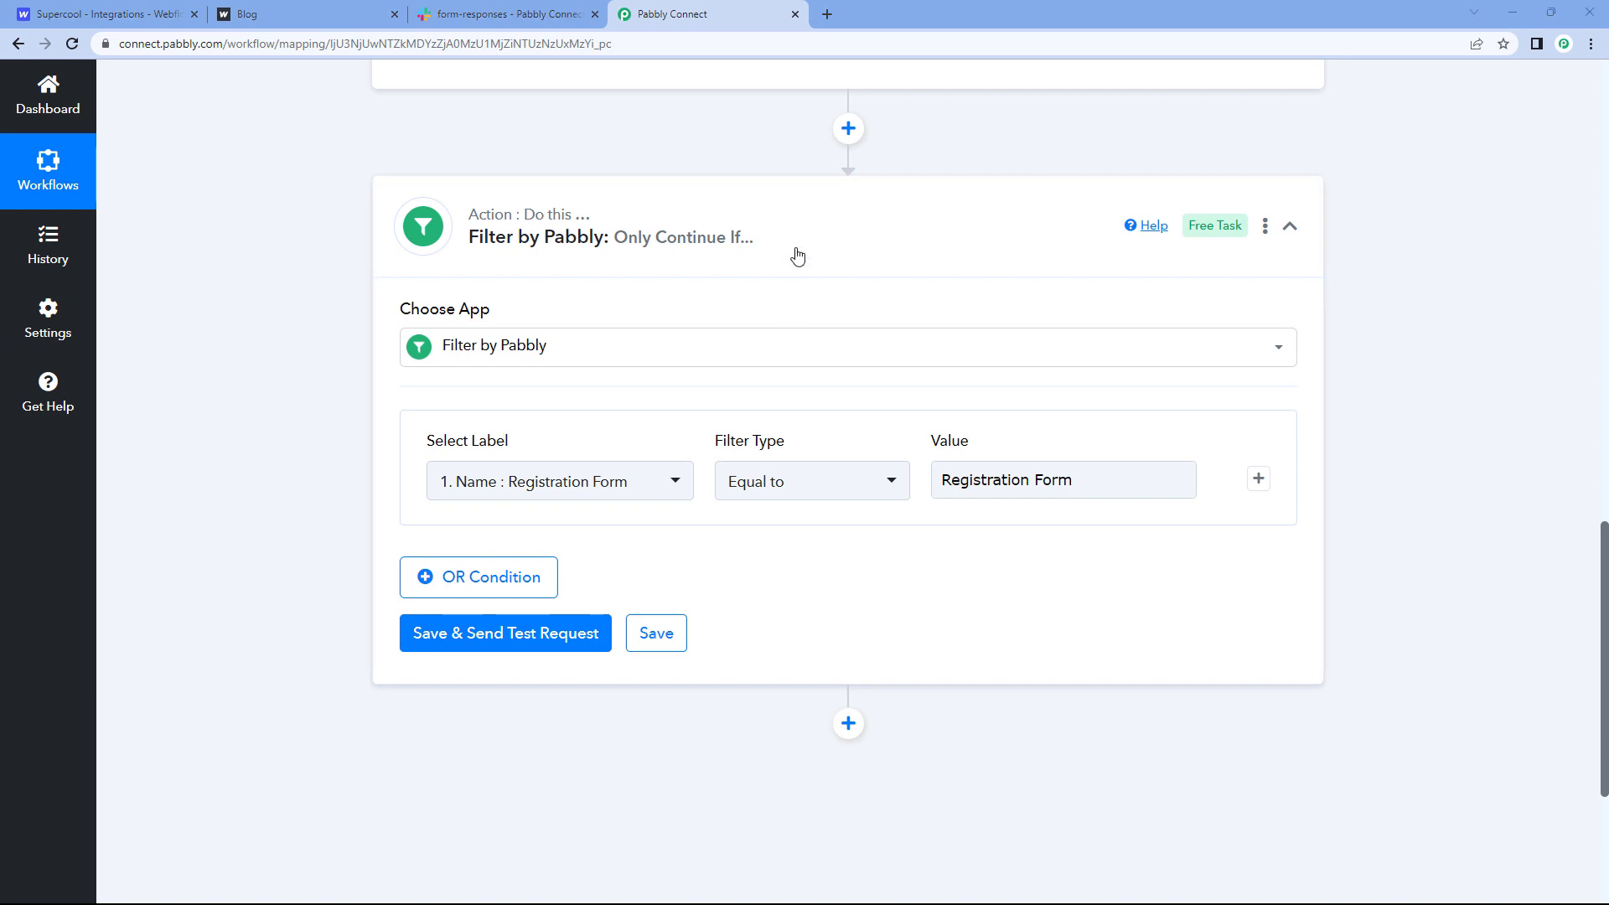
Step: Save and test the filter, confirm 'Condition is true', then collapse the filter step
{"action": "left_click", "coordinate": [493, 637]}
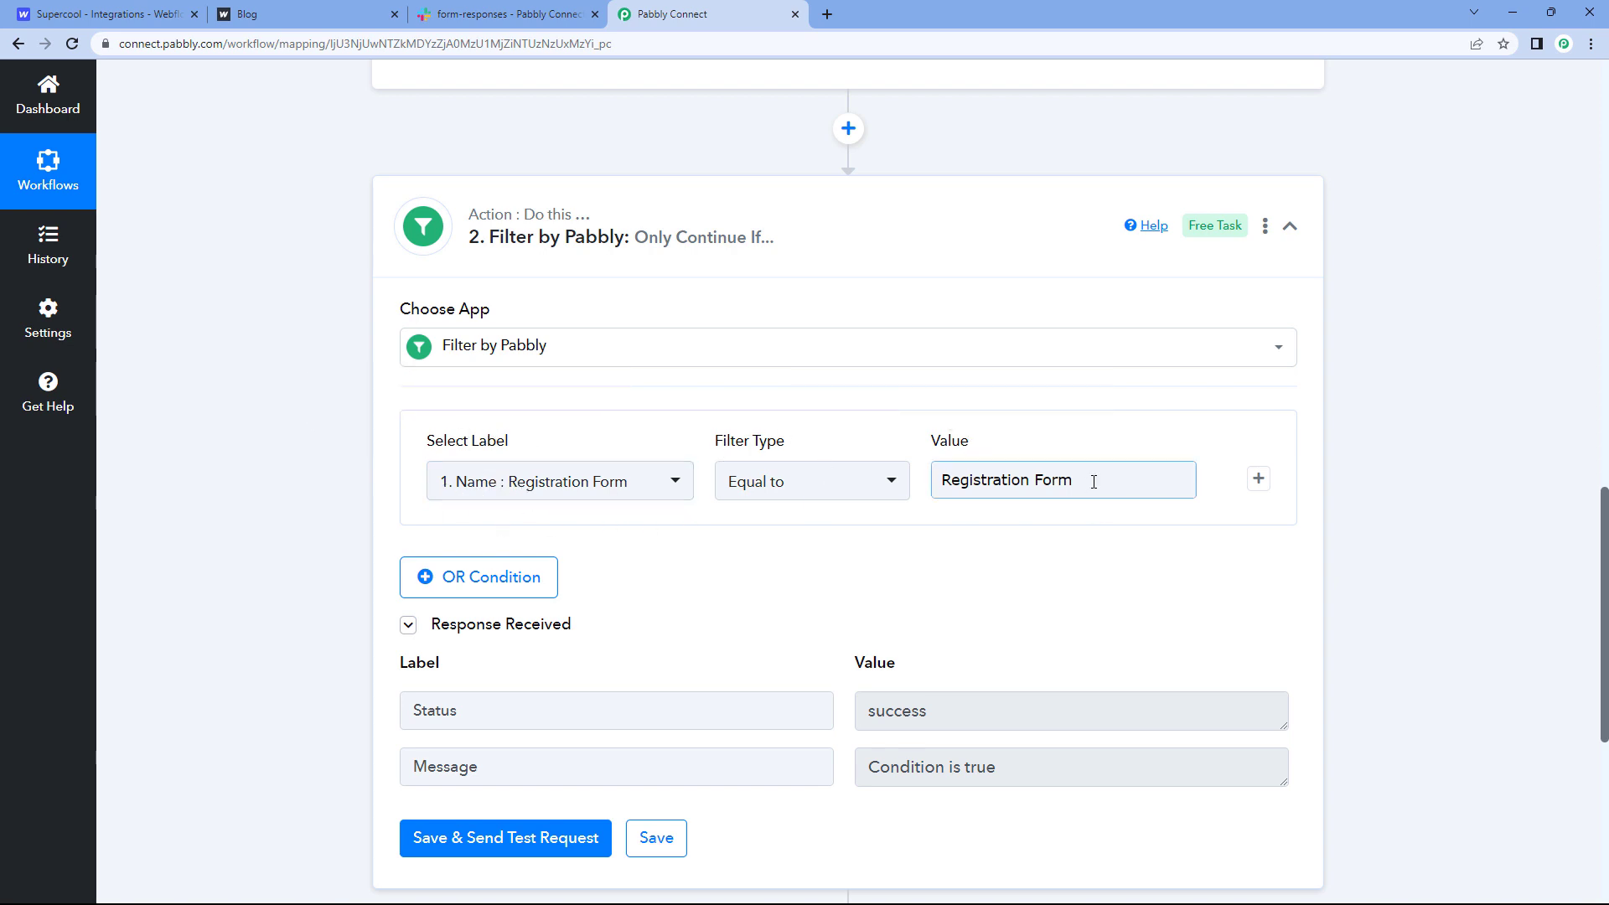
{"action": "left_click_drag", "start_coordinate": [1089, 479], "coordinate": [909, 481]}
{"action": "left_click", "coordinate": [885, 557]}
{"action": "left_click", "coordinate": [975, 494]}
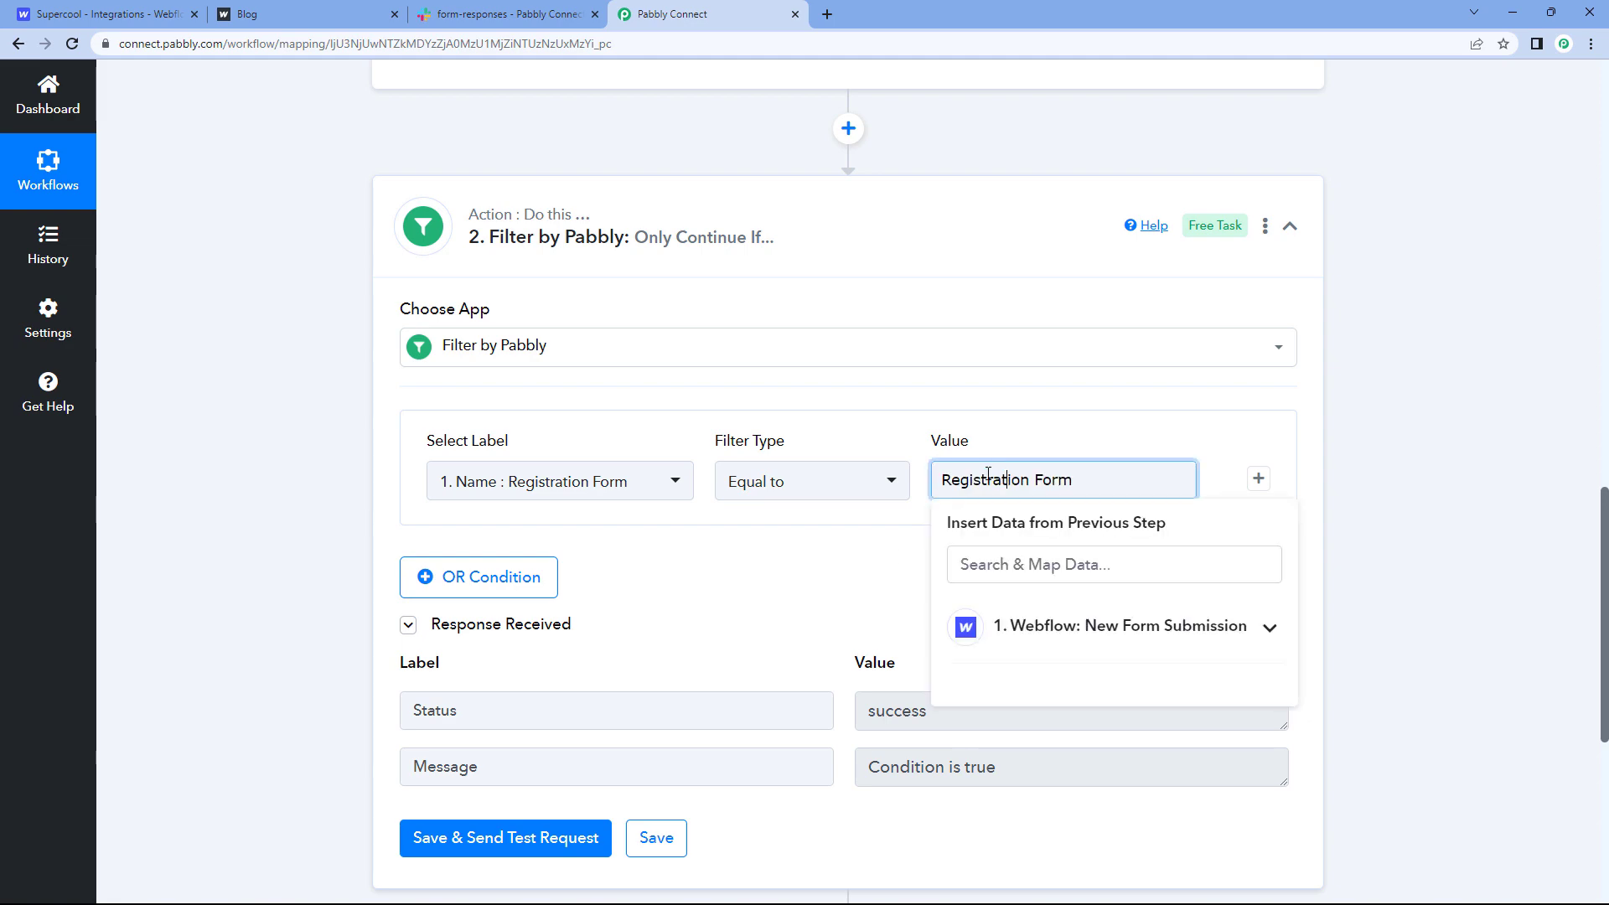
{"action": "left_click", "coordinate": [876, 548]}
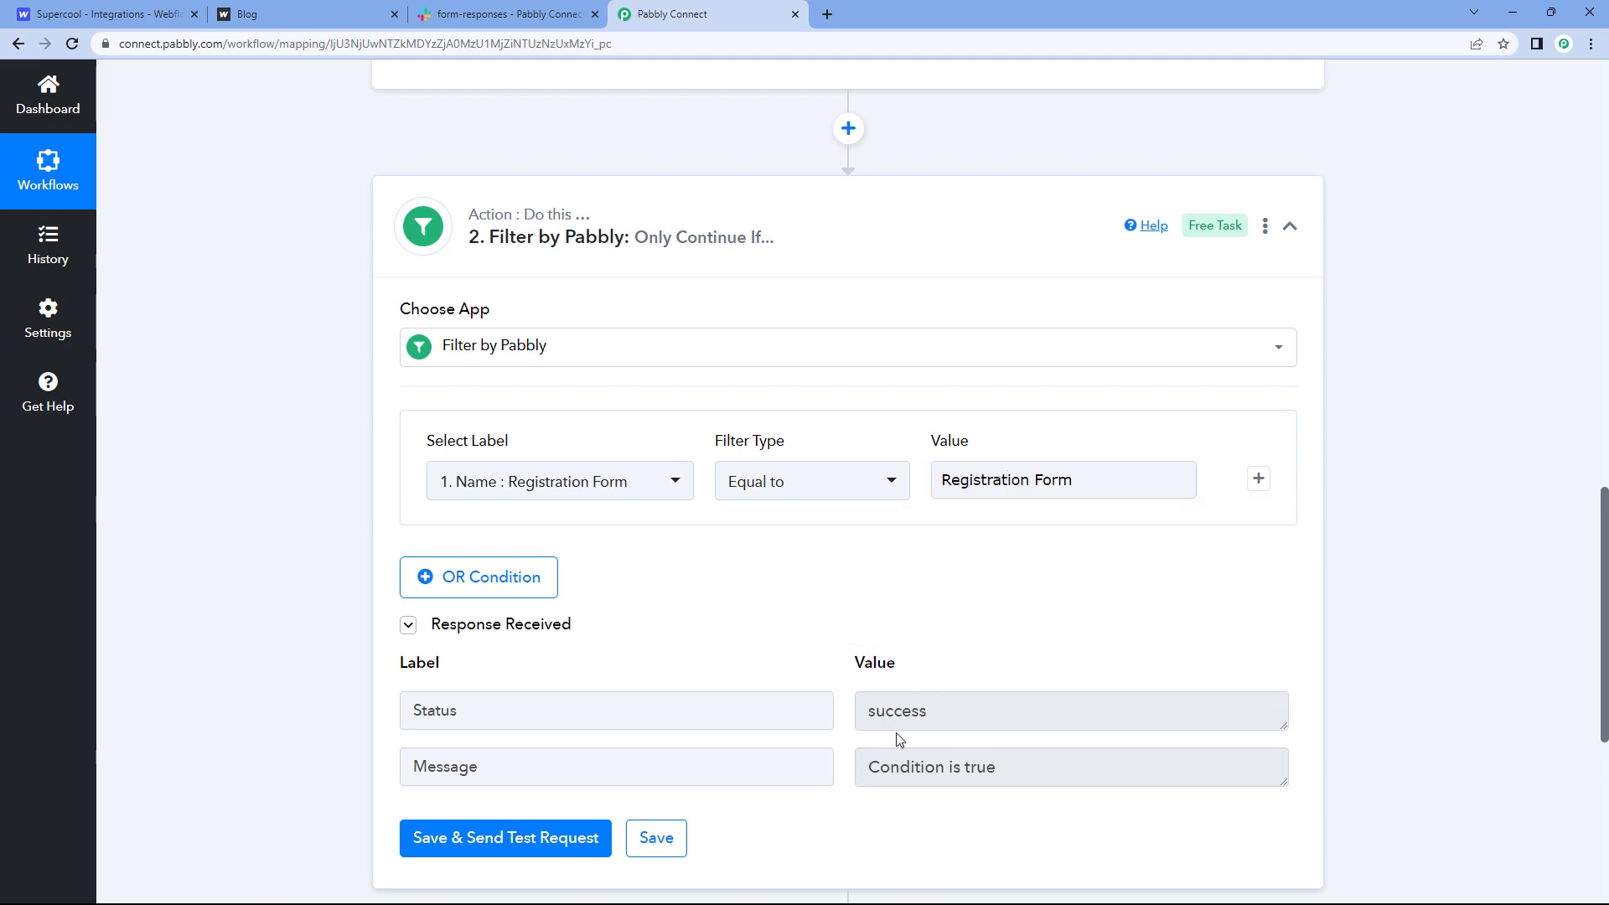
{"action": "scroll", "coordinate": [1065, 591], "scroll_direction": "up", "scroll_amount": 10}
{"action": "scroll", "coordinate": [997, 327], "scroll_direction": "down", "scroll_amount": 4}
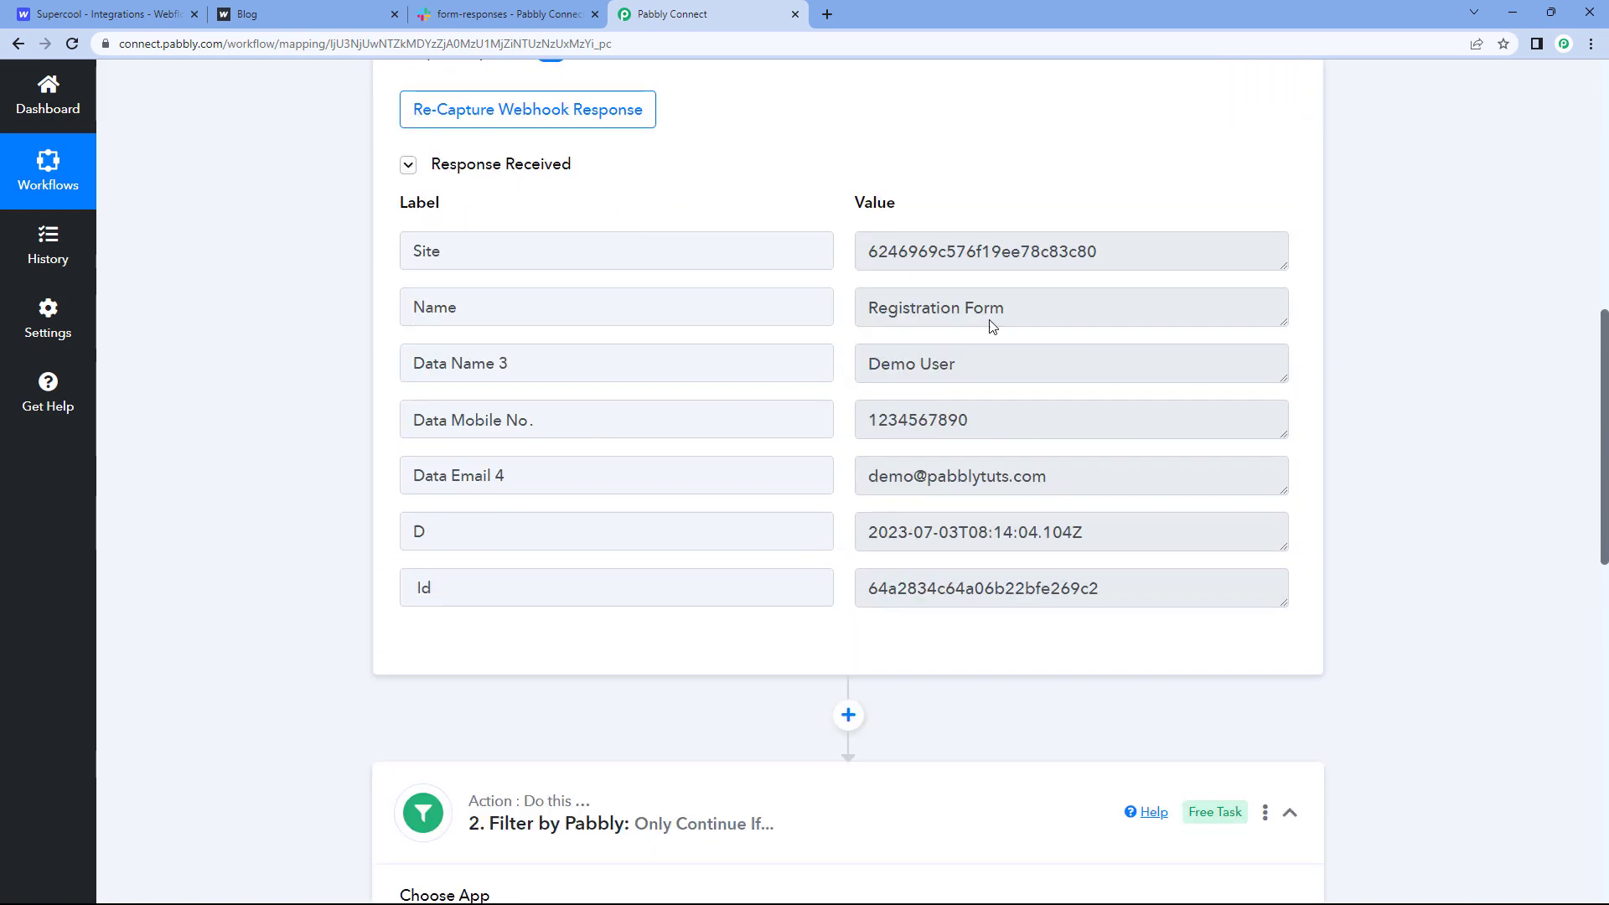
{"action": "left_click_drag", "start_coordinate": [1006, 307], "coordinate": [838, 316]}
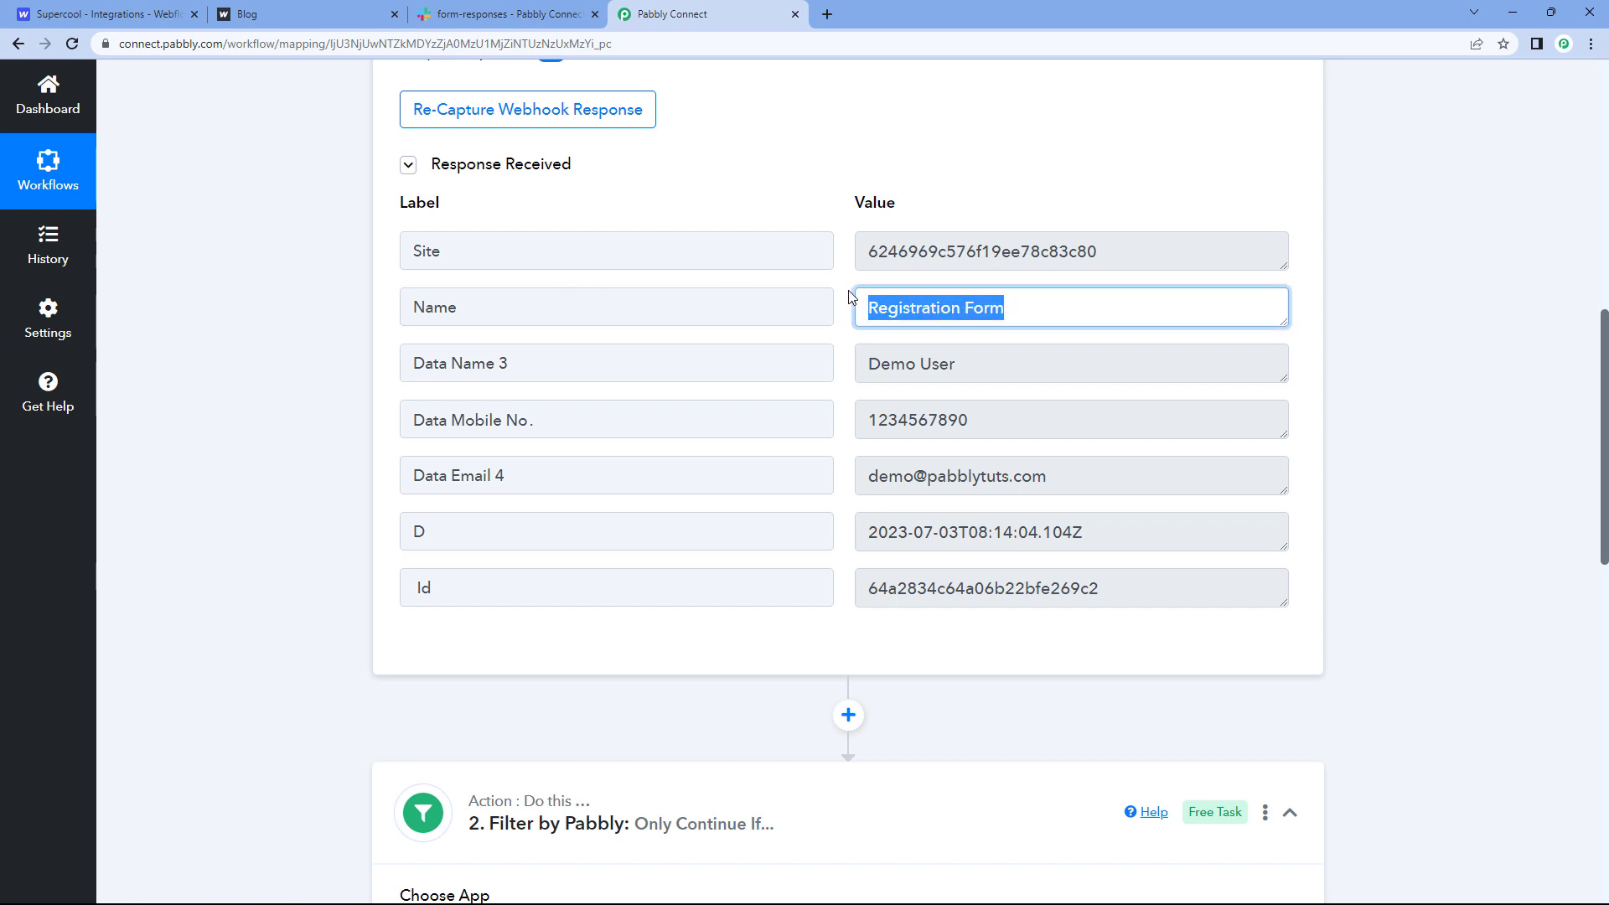
{"action": "scroll", "coordinate": [251, 428], "scroll_direction": "down", "scroll_amount": 6}
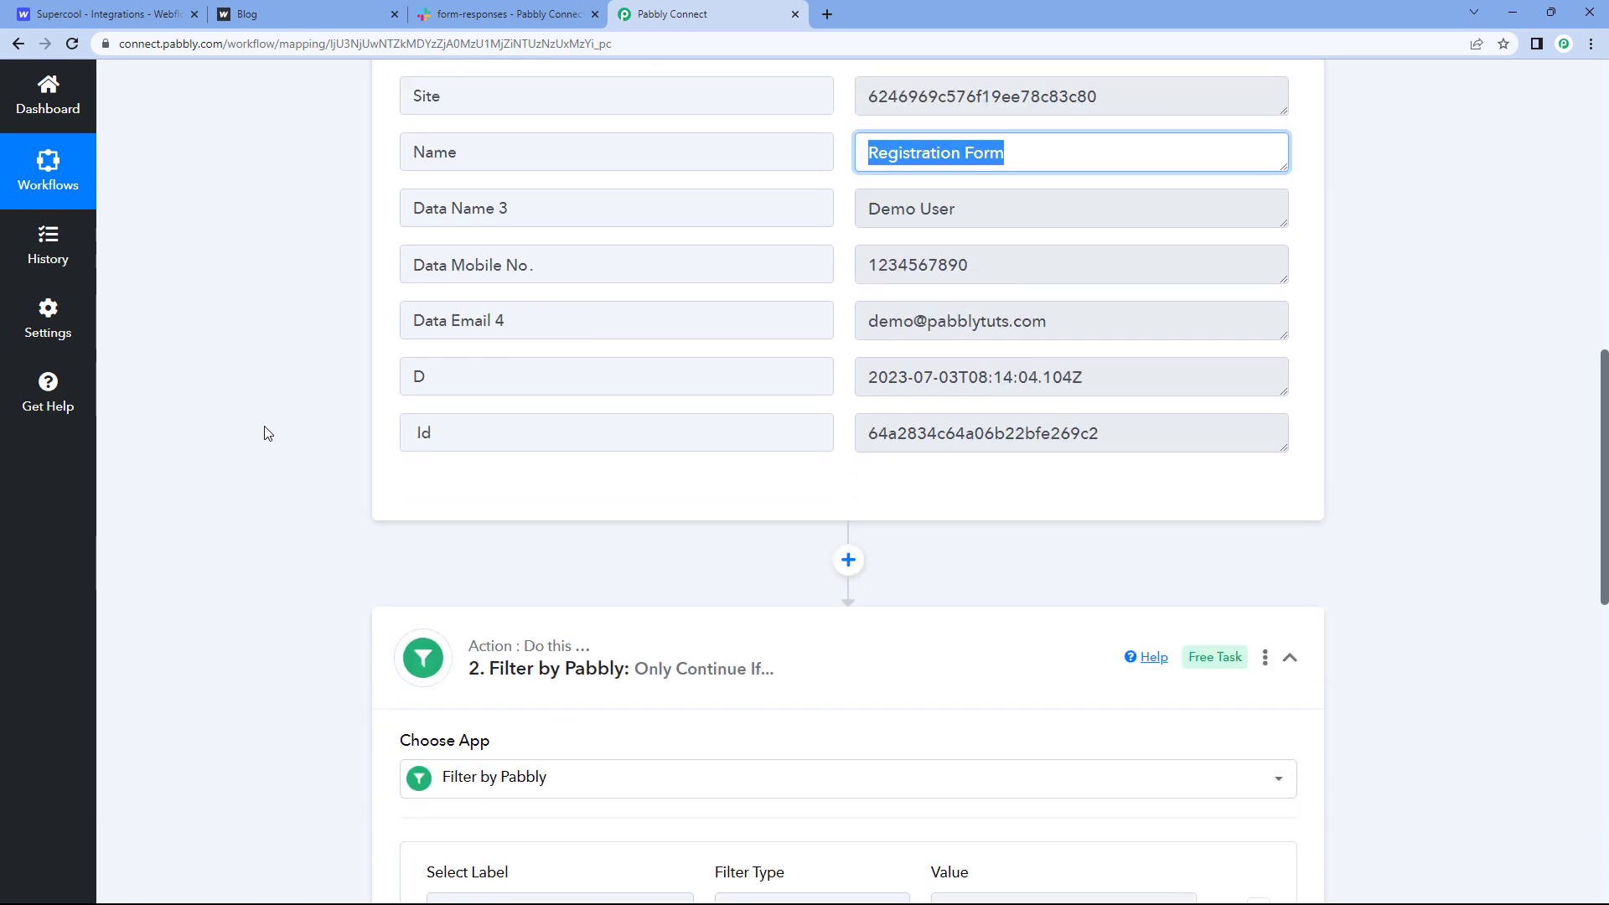
{"action": "left_click", "coordinate": [788, 345]}
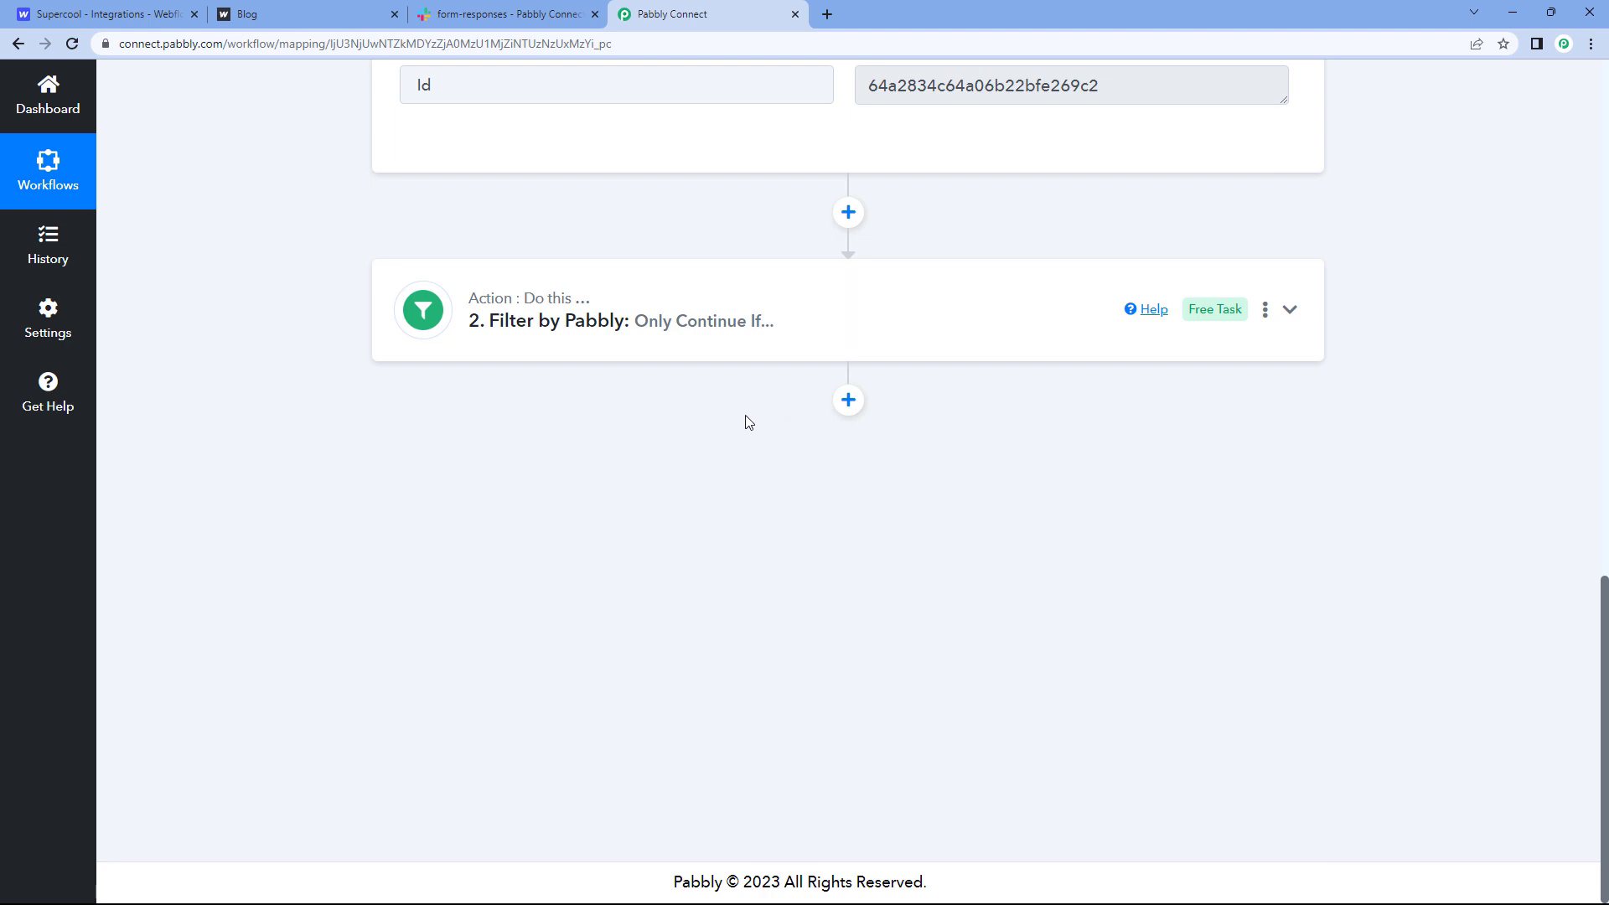
Step: Add a Slack action step with the Send Channel Message event and begin connecting an account
{"action": "left_click", "coordinate": [851, 400]}
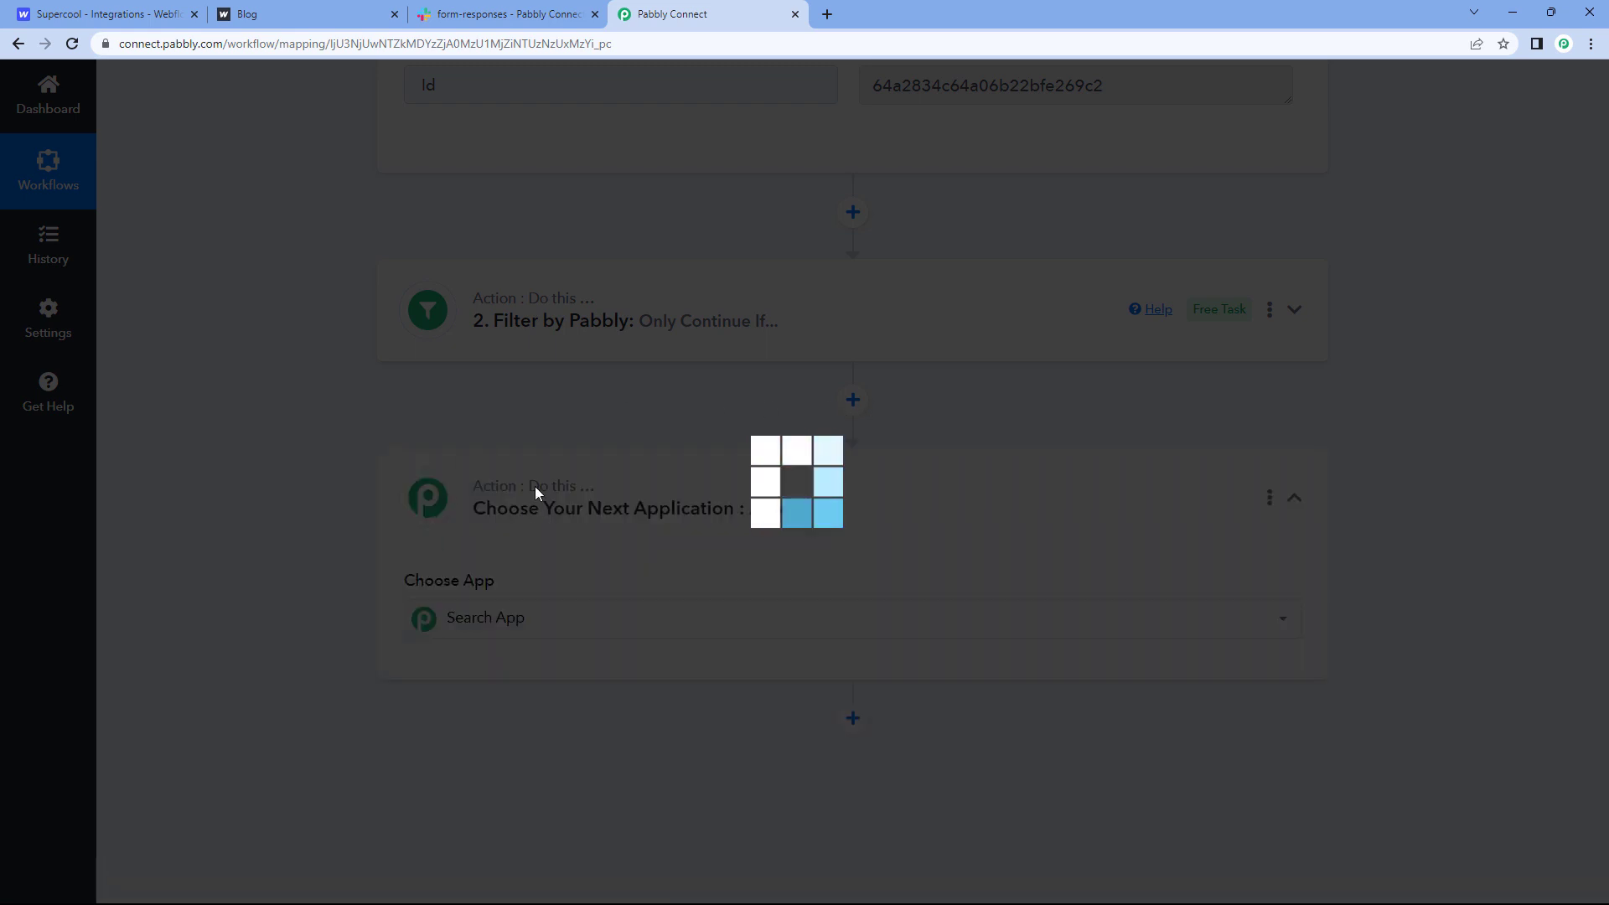
{"action": "type", "text": "Slack"}
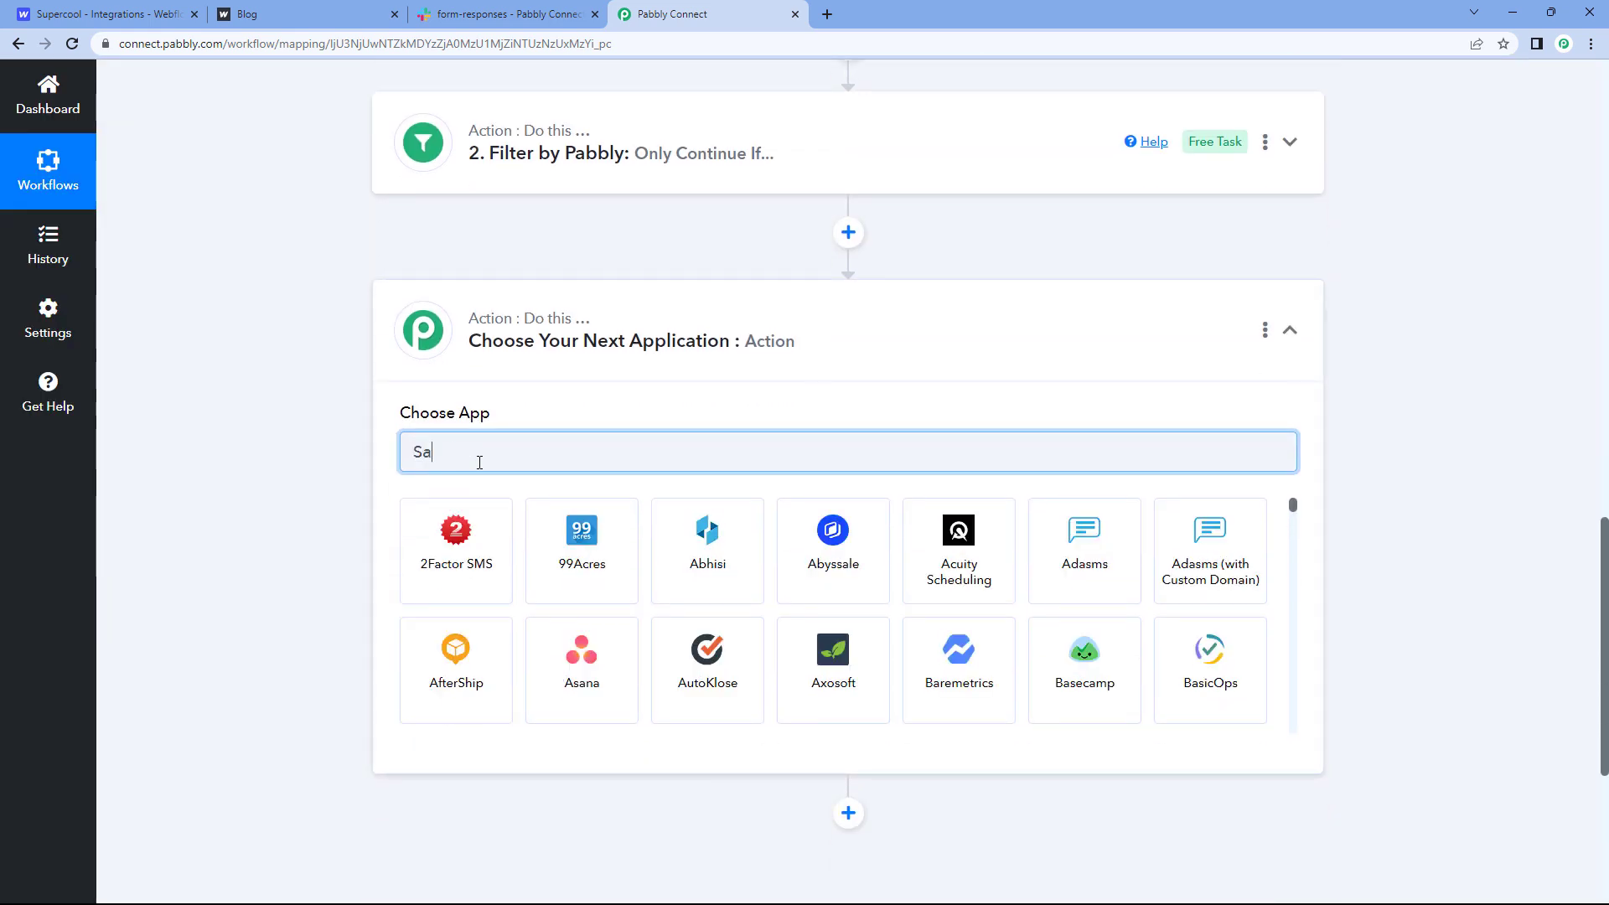
{"action": "left_click", "coordinate": [493, 549]}
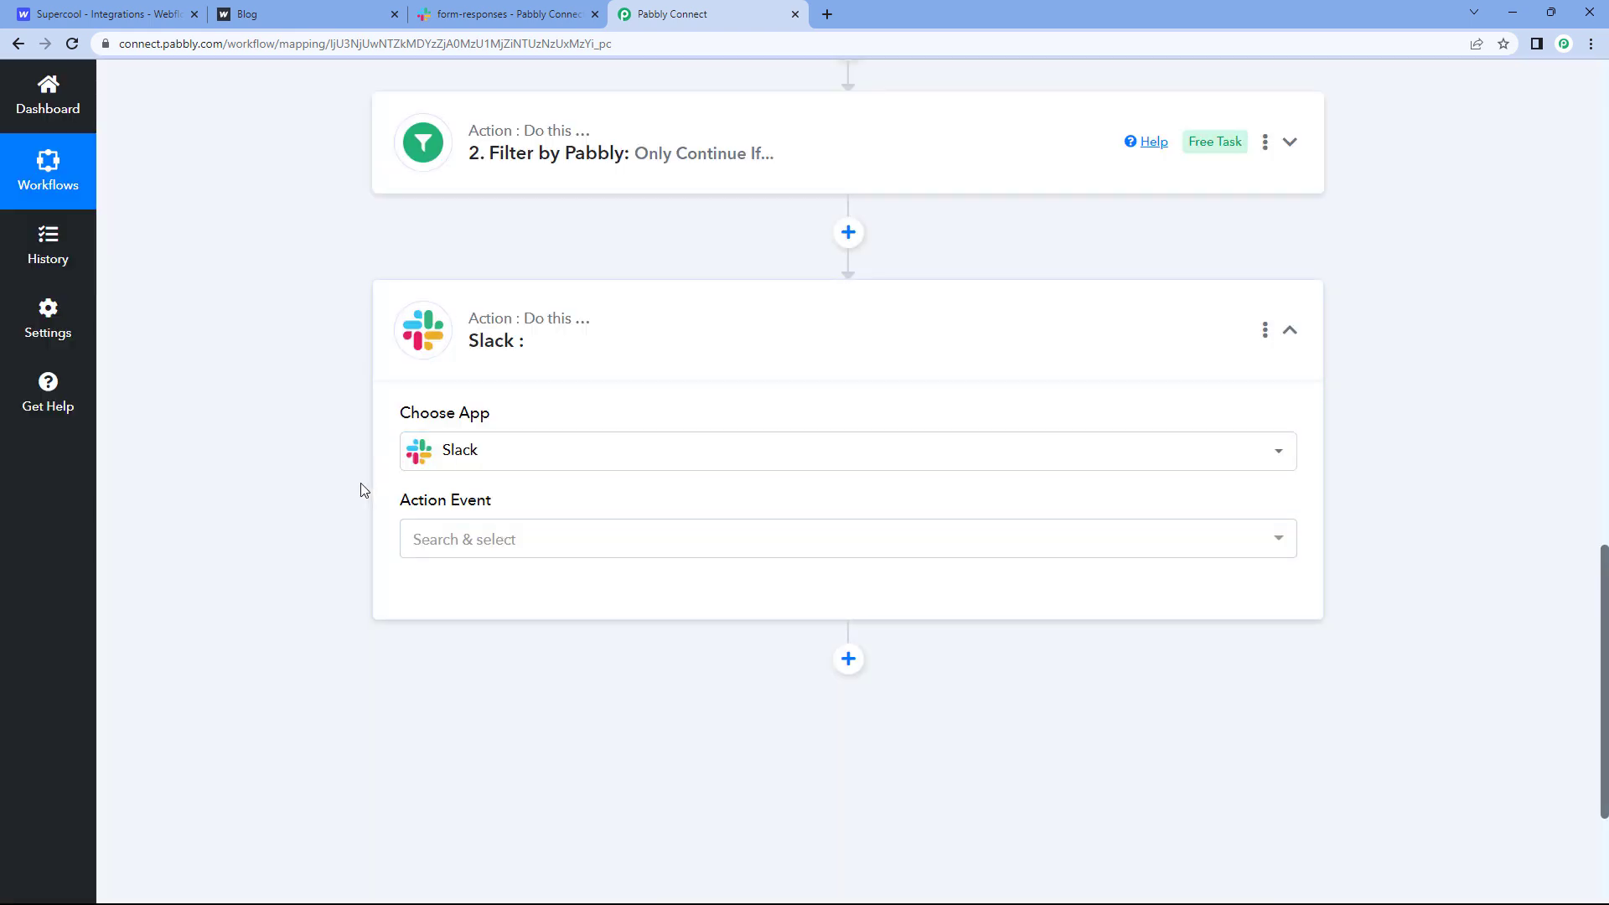
{"action": "scroll", "coordinate": [575, 460], "scroll_direction": "down", "scroll_amount": 1}
{"action": "left_click", "coordinate": [561, 458]}
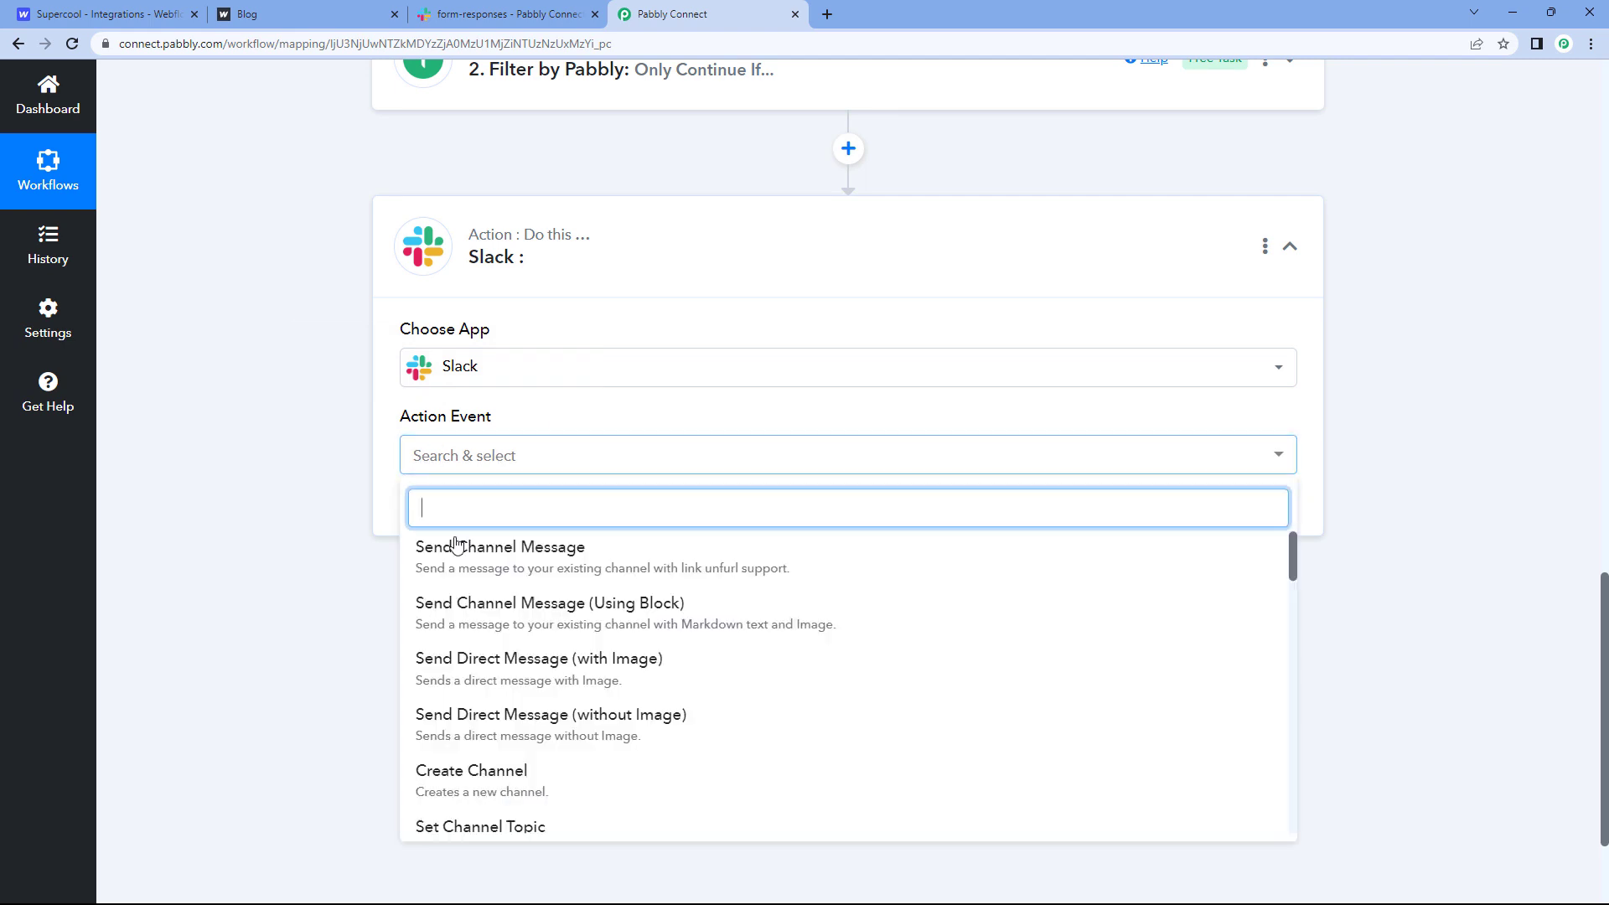
{"action": "scroll", "coordinate": [352, 470], "scroll_direction": "down", "scroll_amount": 2}
{"action": "left_click", "coordinate": [601, 402]}
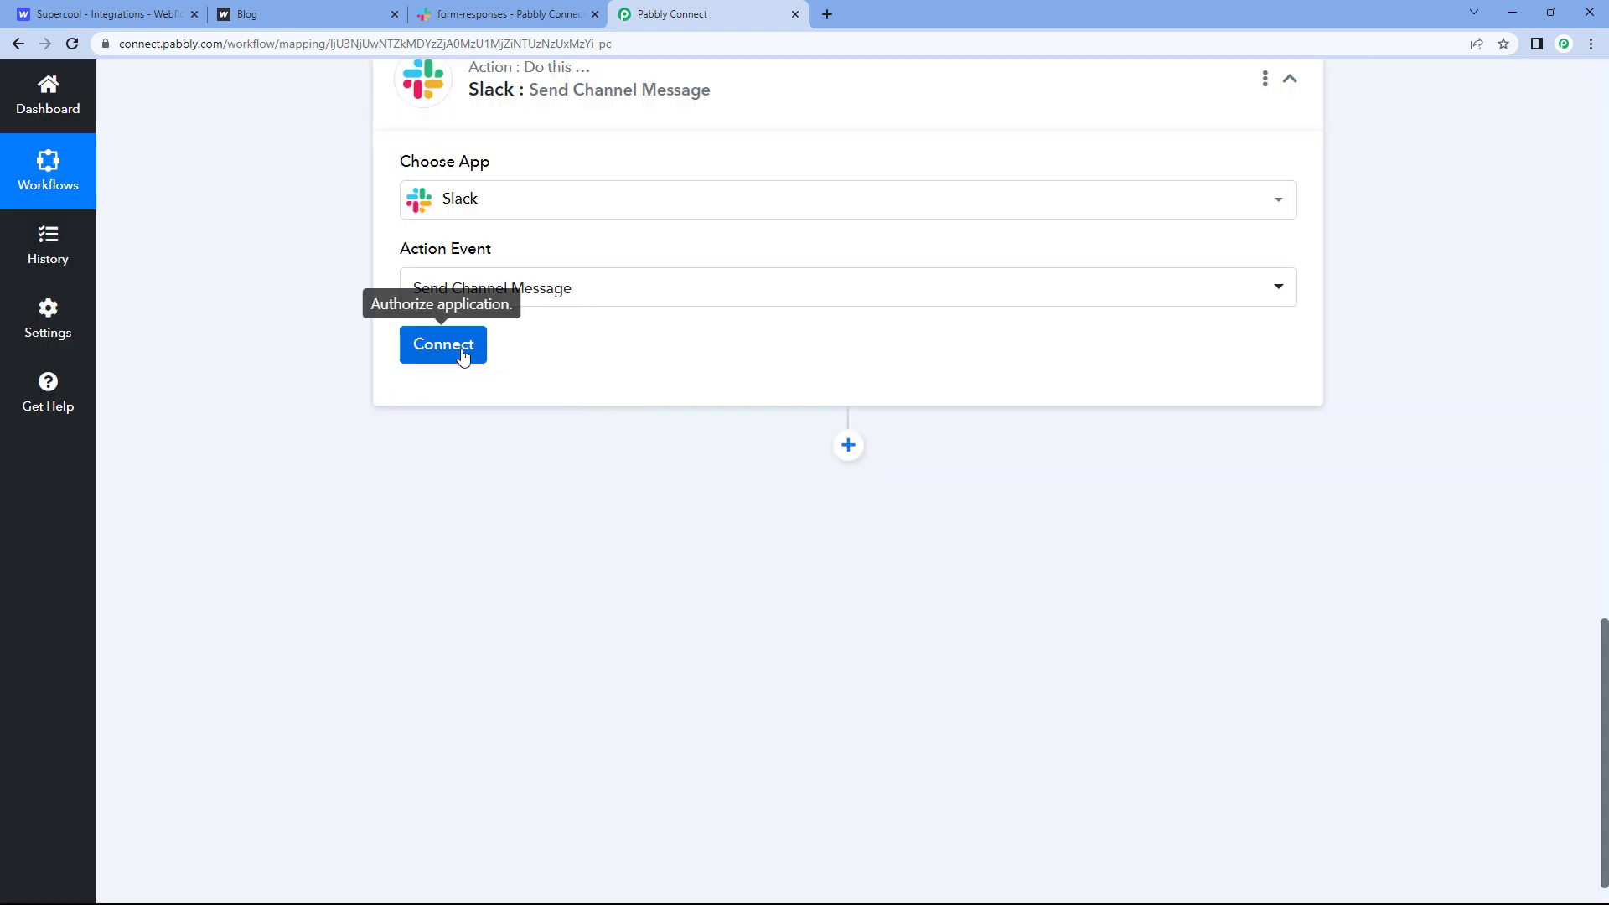
{"action": "left_click", "coordinate": [461, 355]}
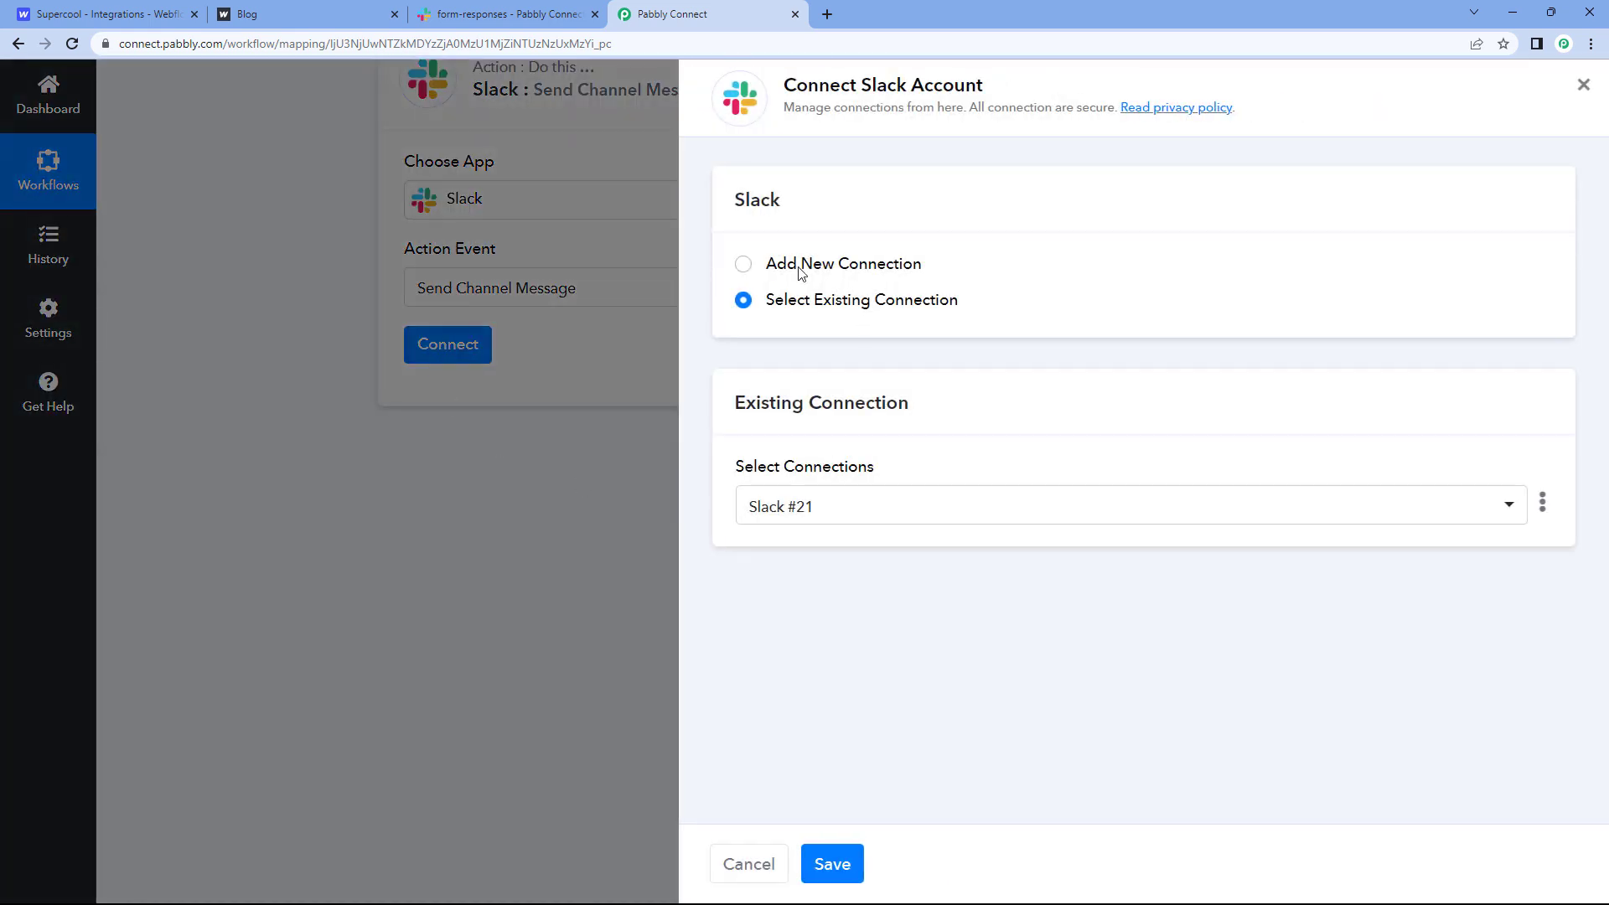
Step: Choose Add New Connection and Connect With Slack for the Slack step
{"action": "left_click", "coordinate": [743, 264]}
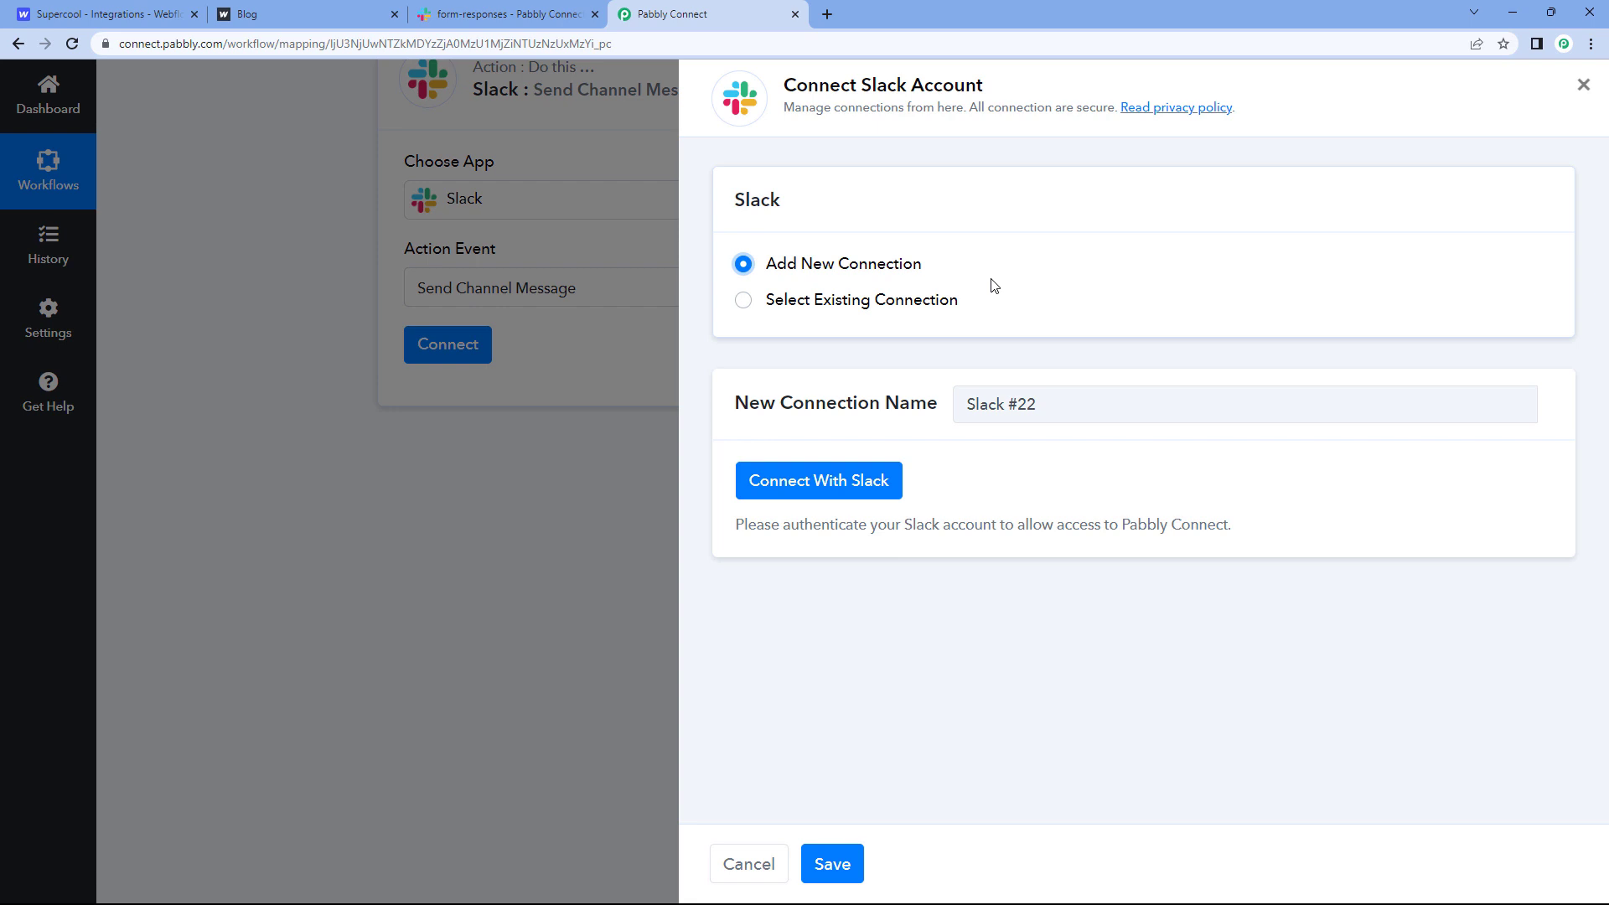
{"action": "left_click", "coordinate": [823, 485]}
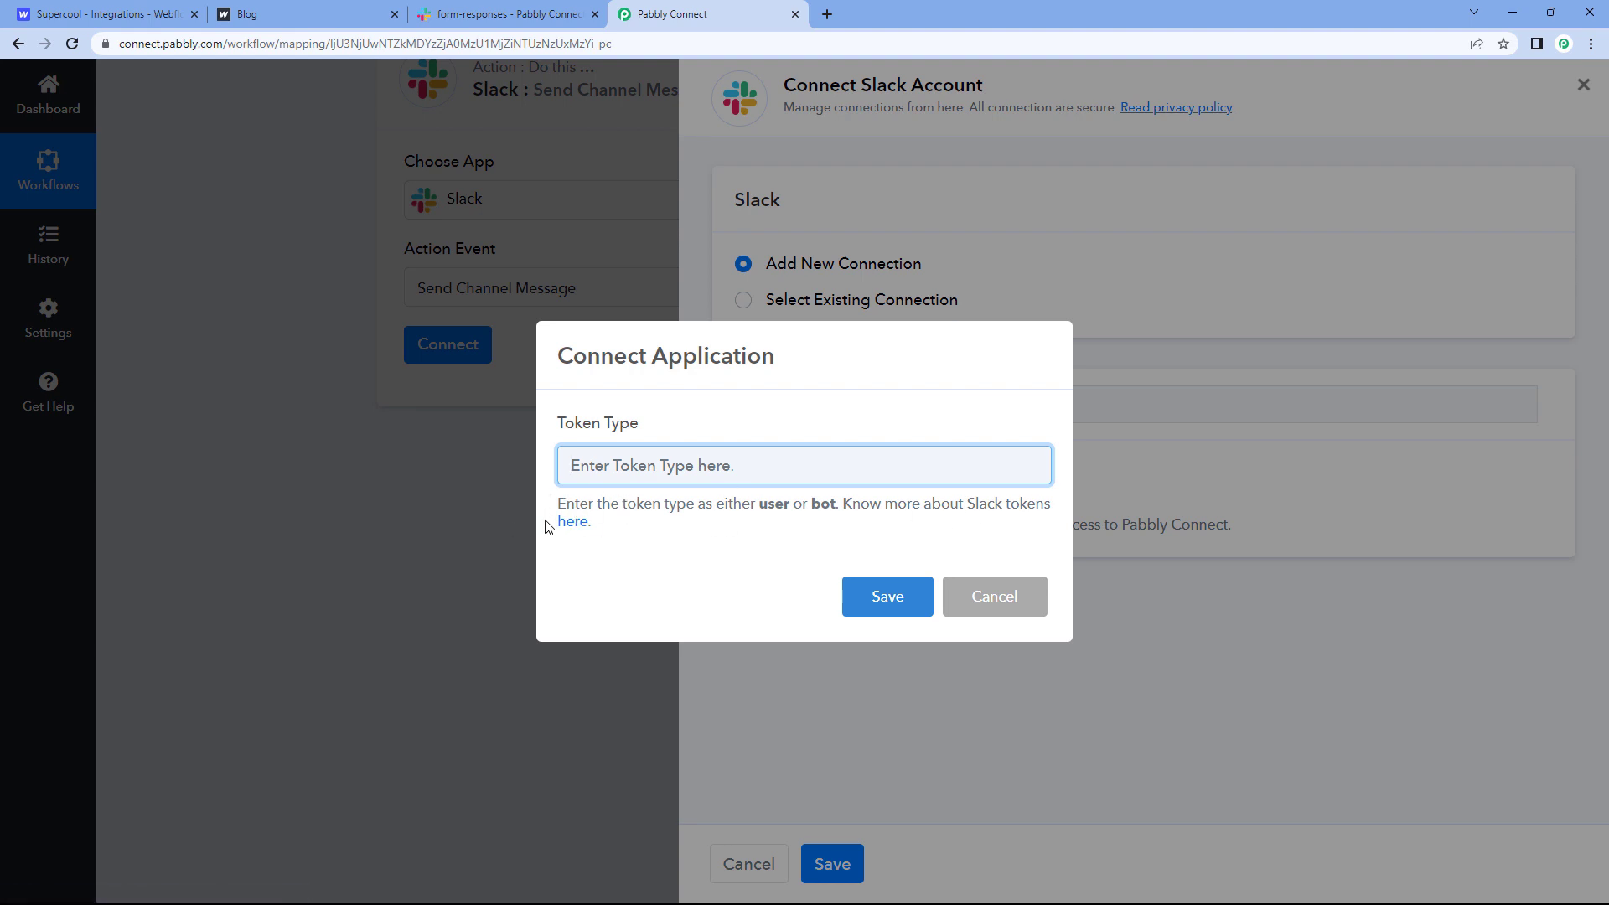
Step: Open and read the Slack token-type help forum post
{"action": "left_click", "coordinate": [575, 522]}
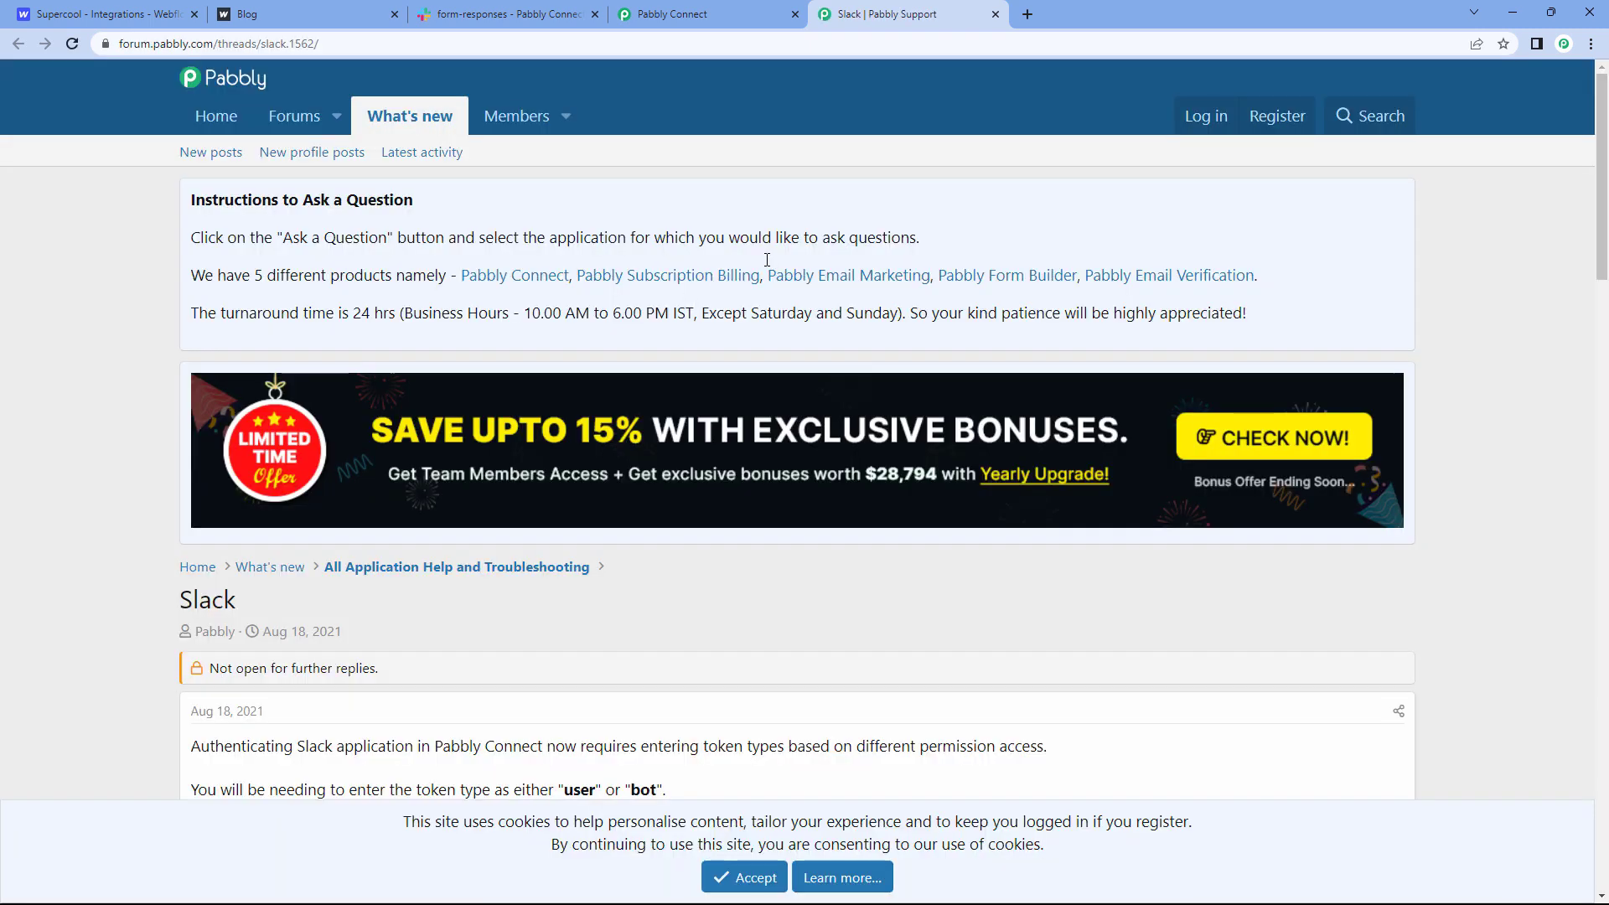
{"action": "scroll", "coordinate": [222, 359], "scroll_direction": "down", "scroll_amount": 8}
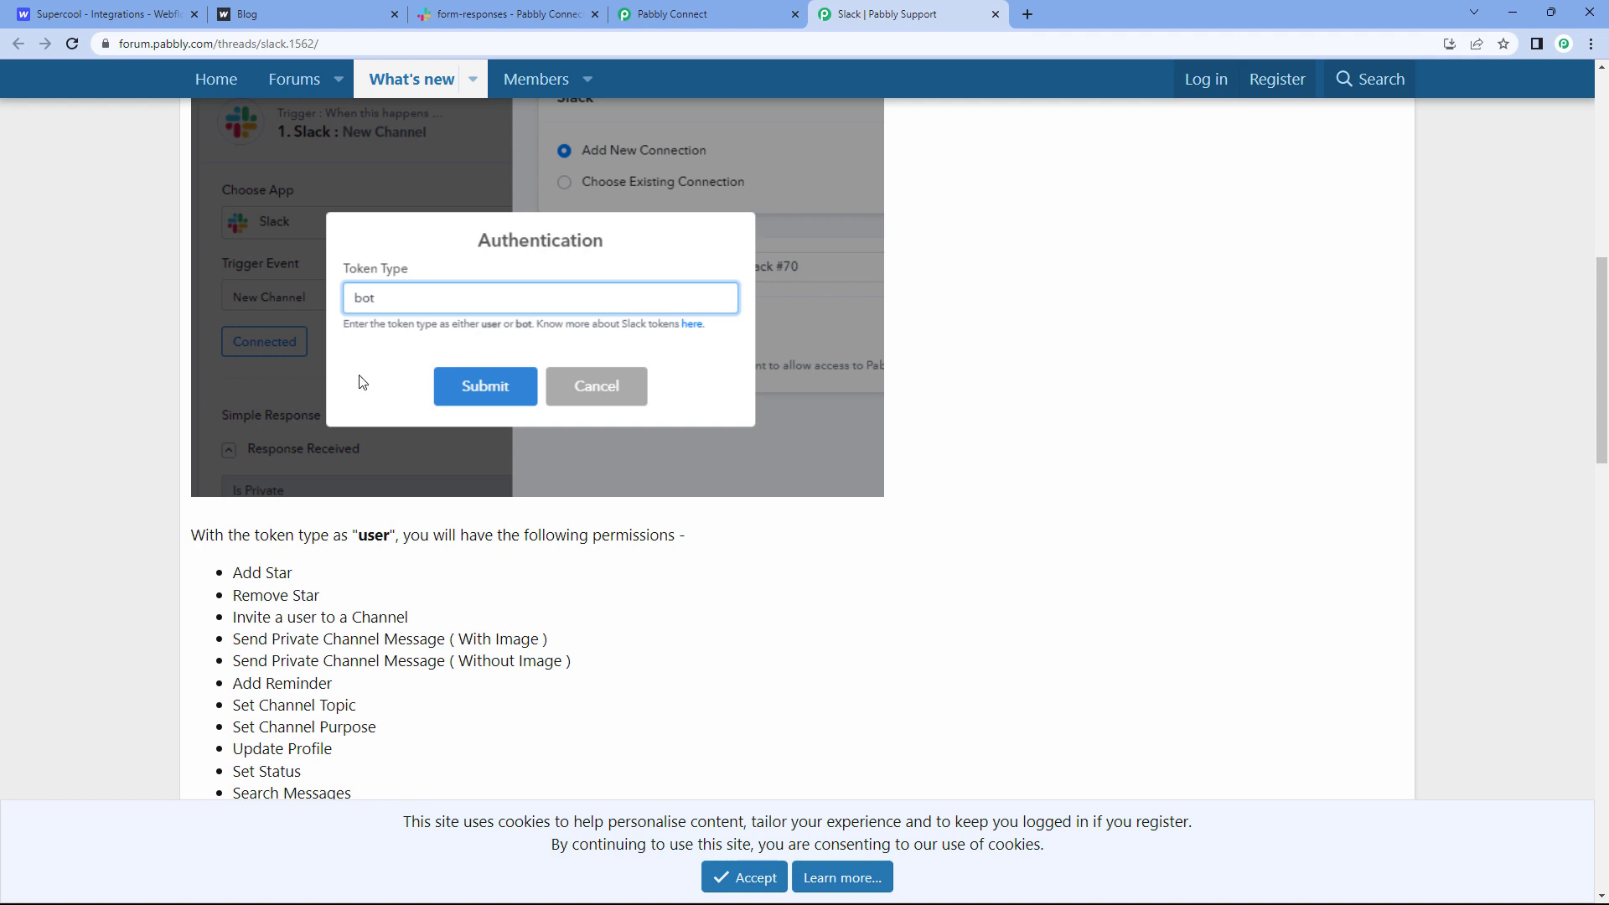
{"action": "scroll", "coordinate": [465, 411], "scroll_direction": "down", "scroll_amount": 2}
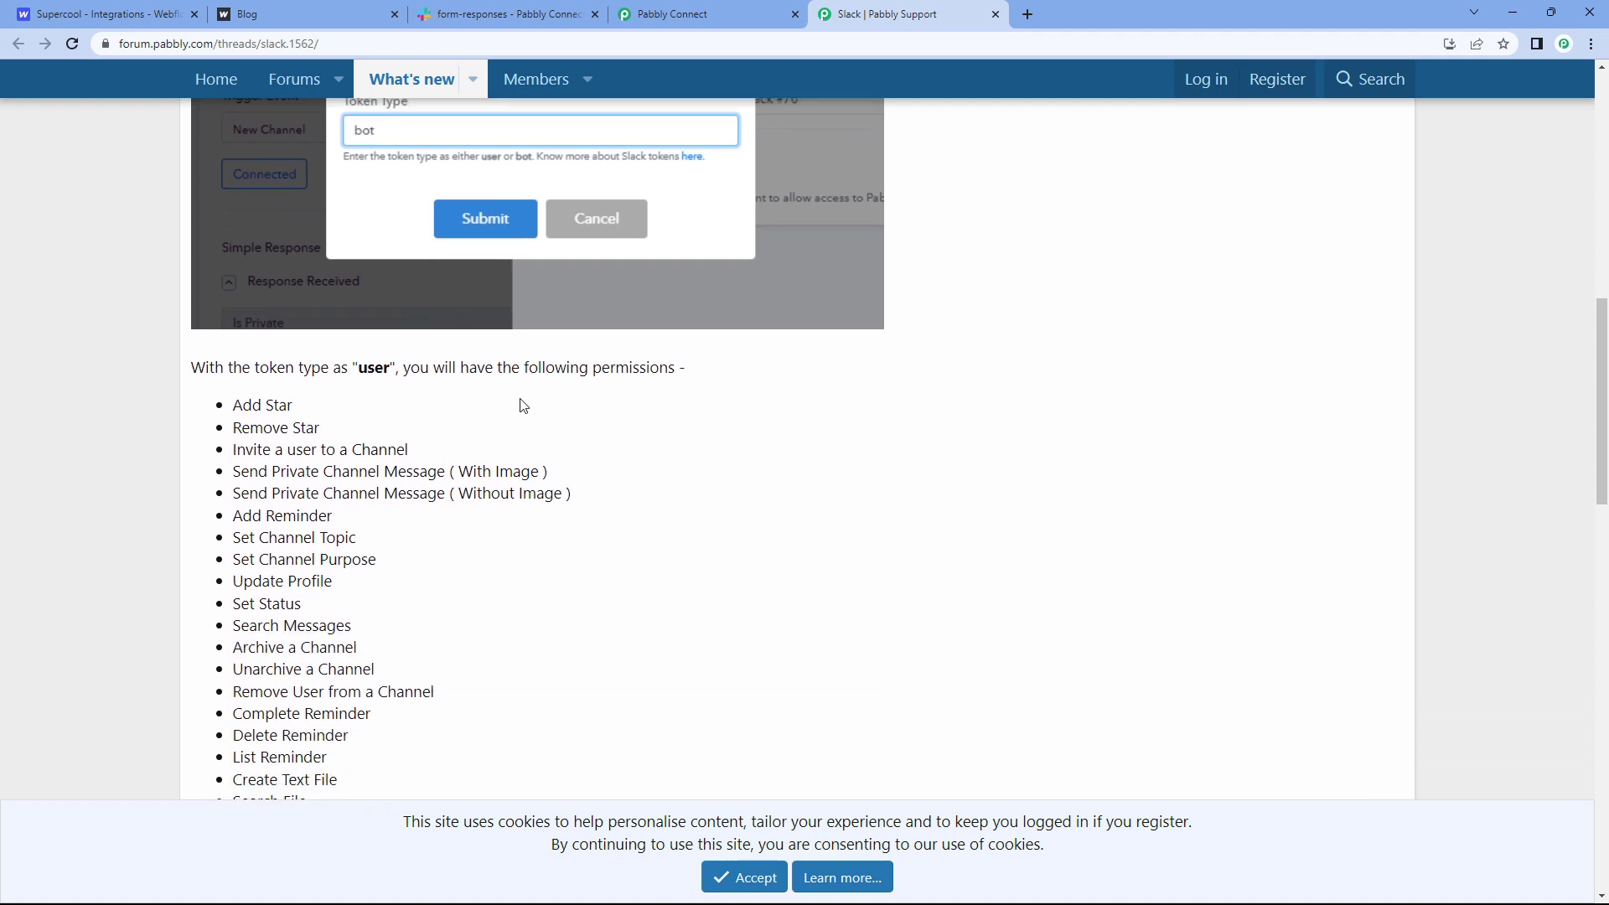
{"action": "scroll", "coordinate": [517, 401], "scroll_direction": "down", "scroll_amount": 2}
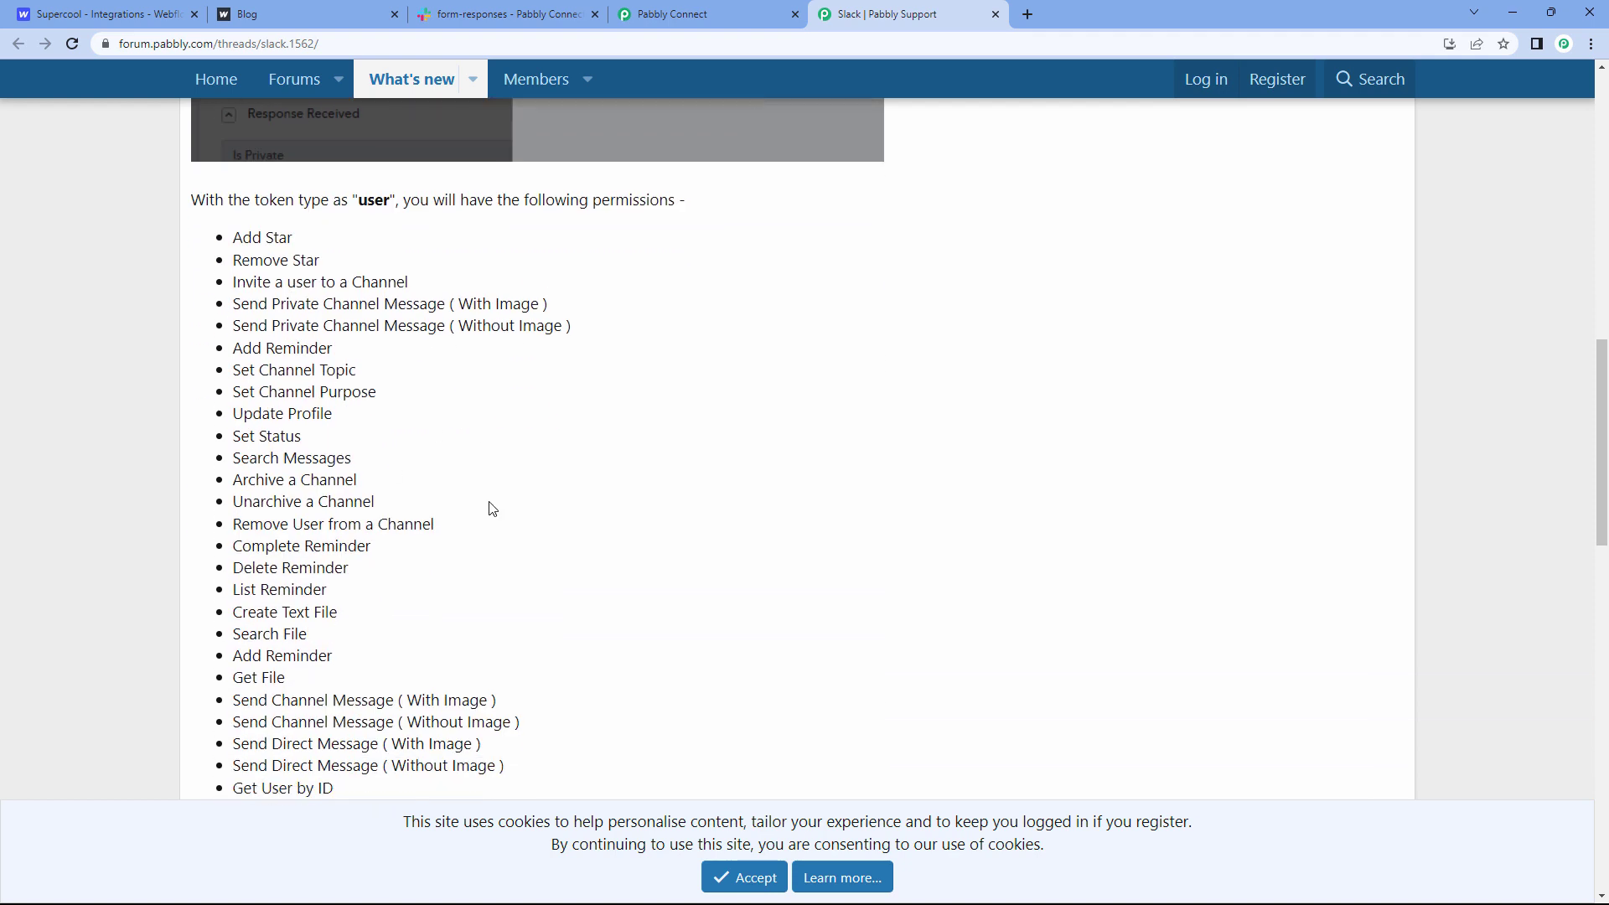
{"action": "scroll", "coordinate": [488, 482], "scroll_direction": "down", "scroll_amount": 2}
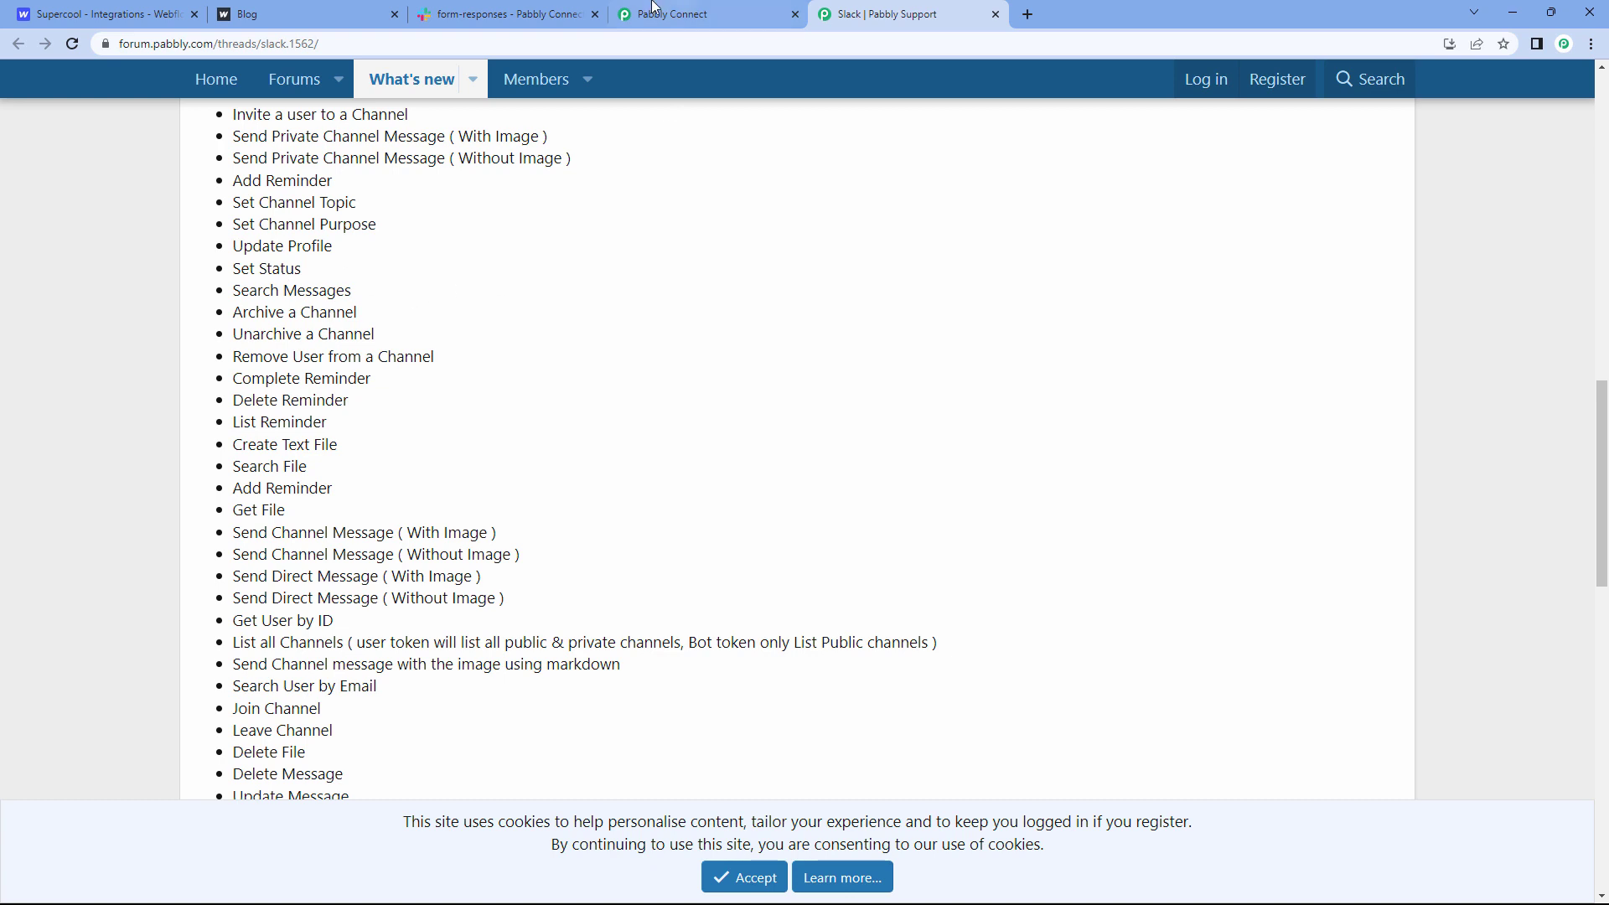
Step: Back in Pabbly Connect, enter 'user' as the connection's Token Type
{"action": "left_click", "coordinate": [736, 9]}
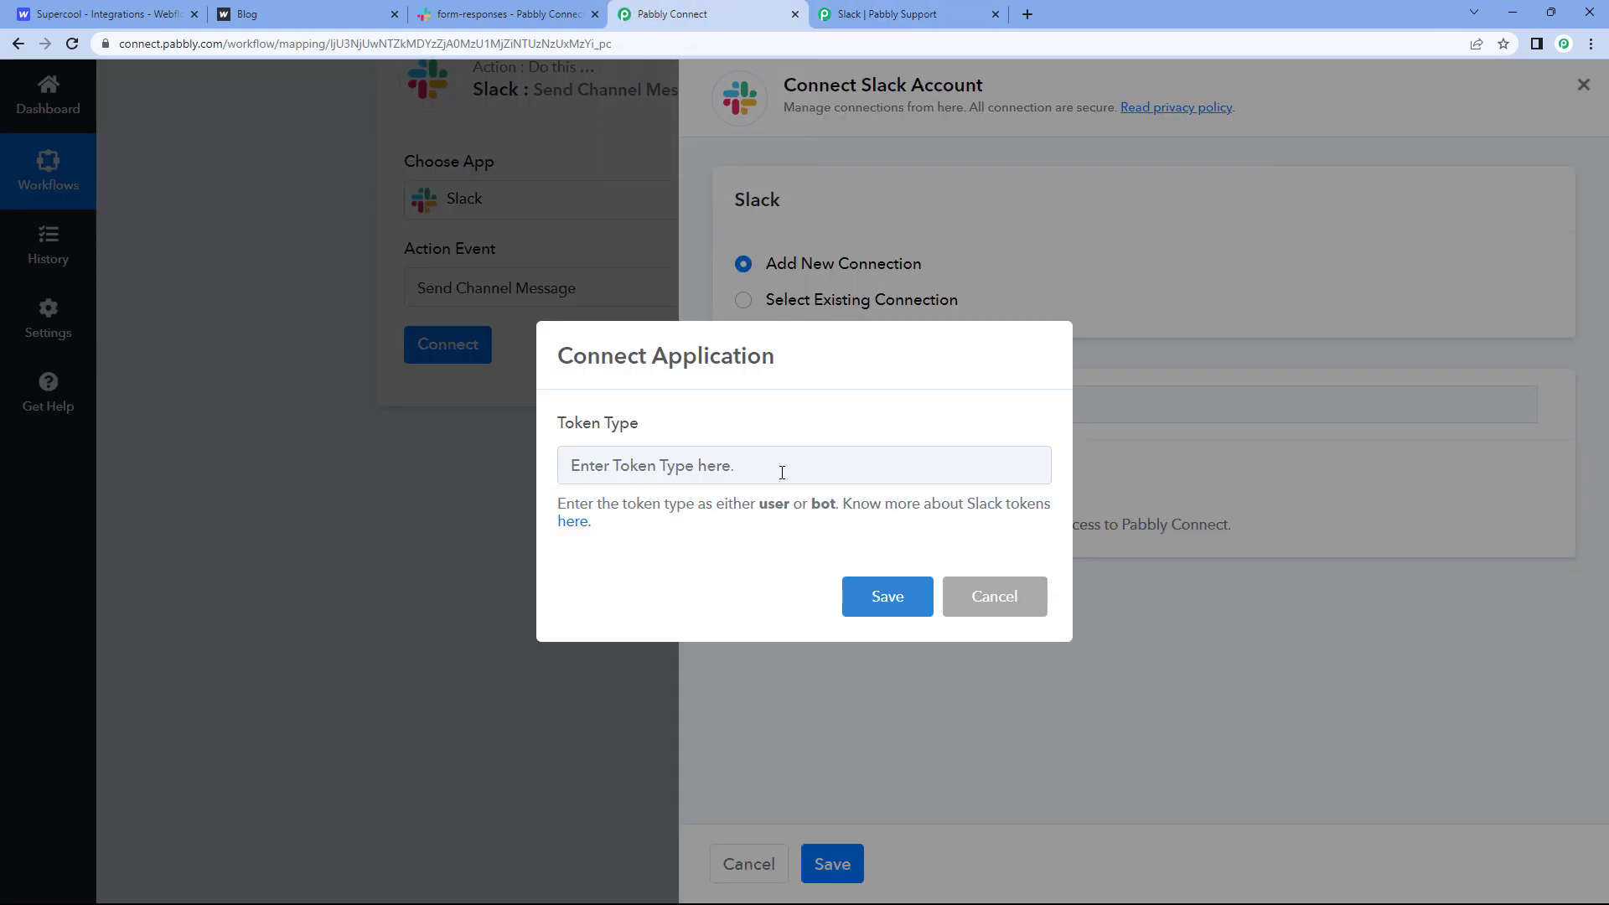
{"action": "left_click", "coordinate": [781, 472]}
{"action": "type", "text": "user"}
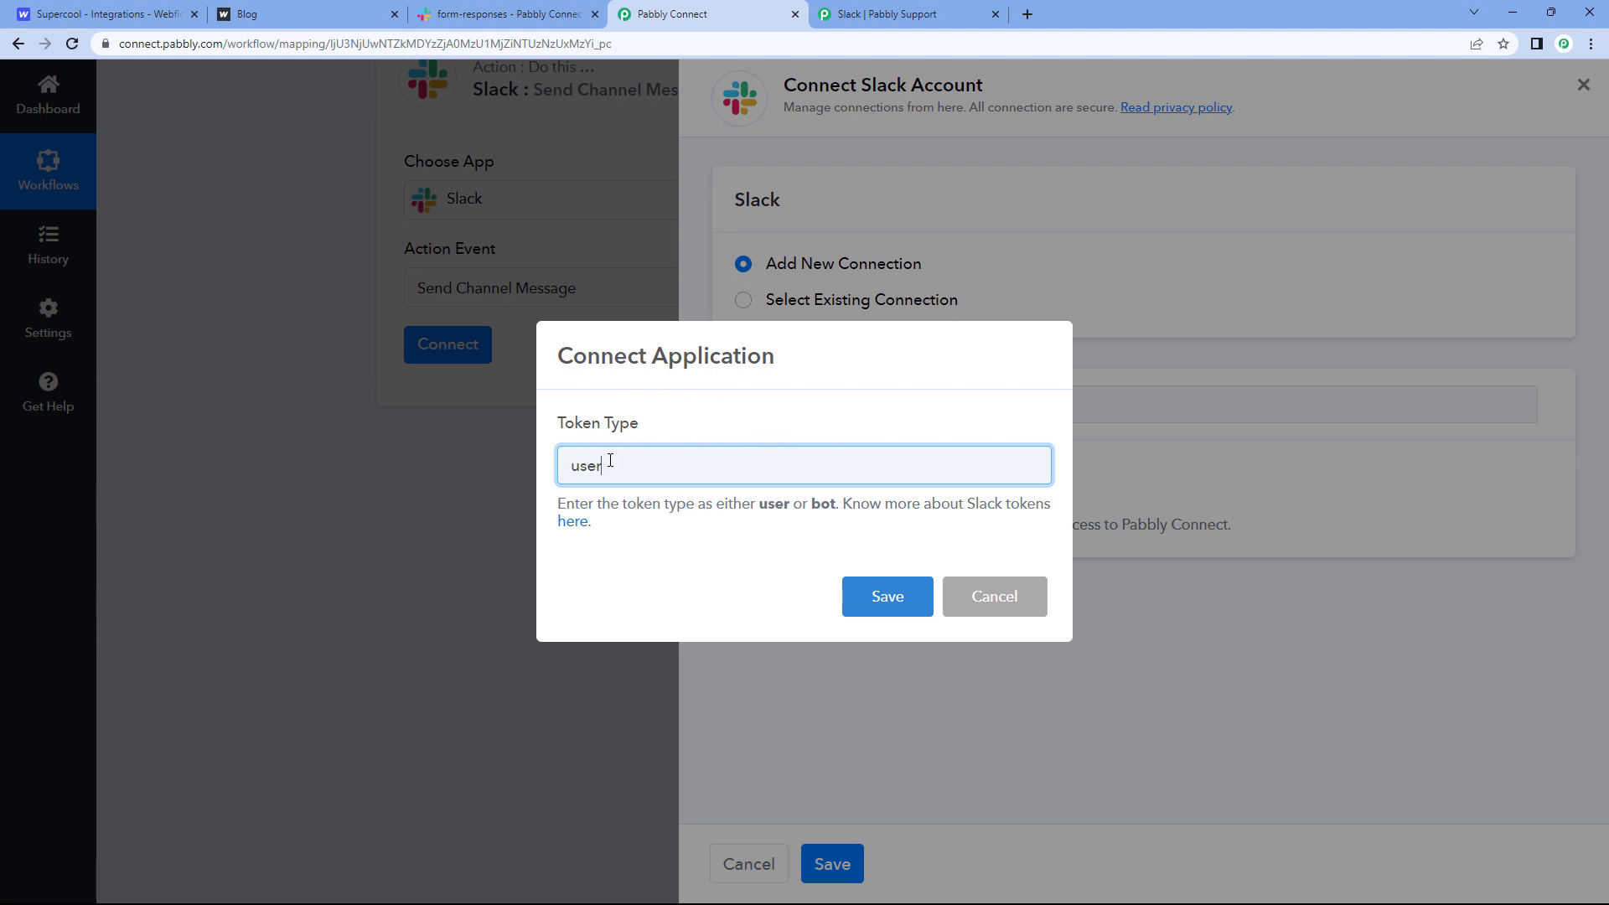
Step: Save the 'user' token type to launch the Slack authorization window
{"action": "left_click", "coordinate": [881, 602]}
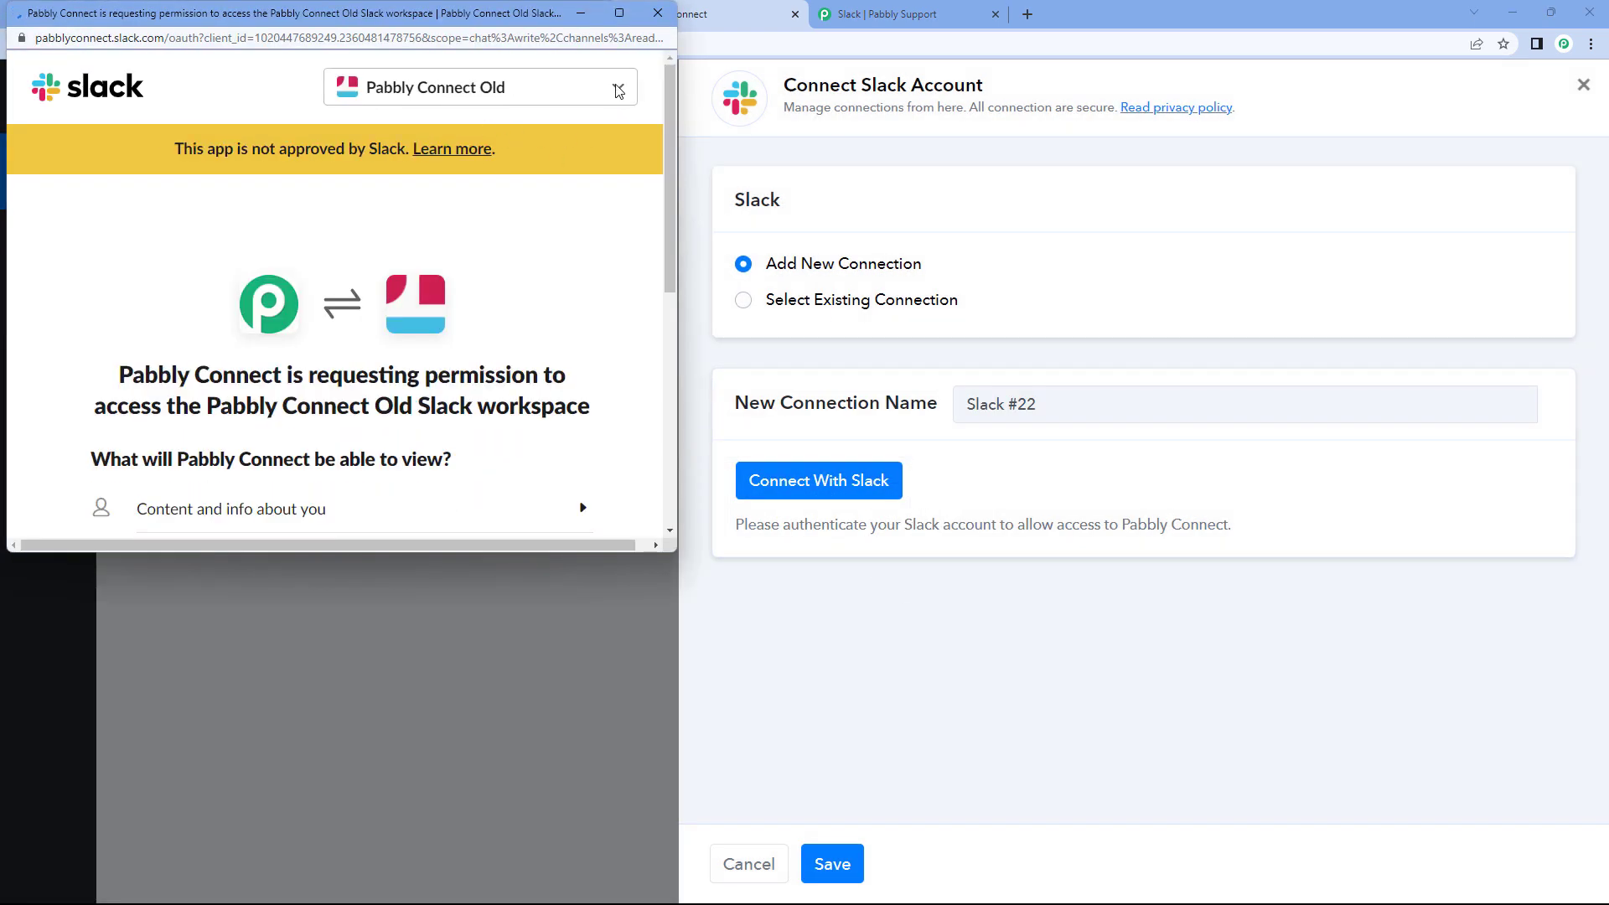
{"action": "left_click_drag", "start_coordinate": [534, 18], "coordinate": [538, 70]}
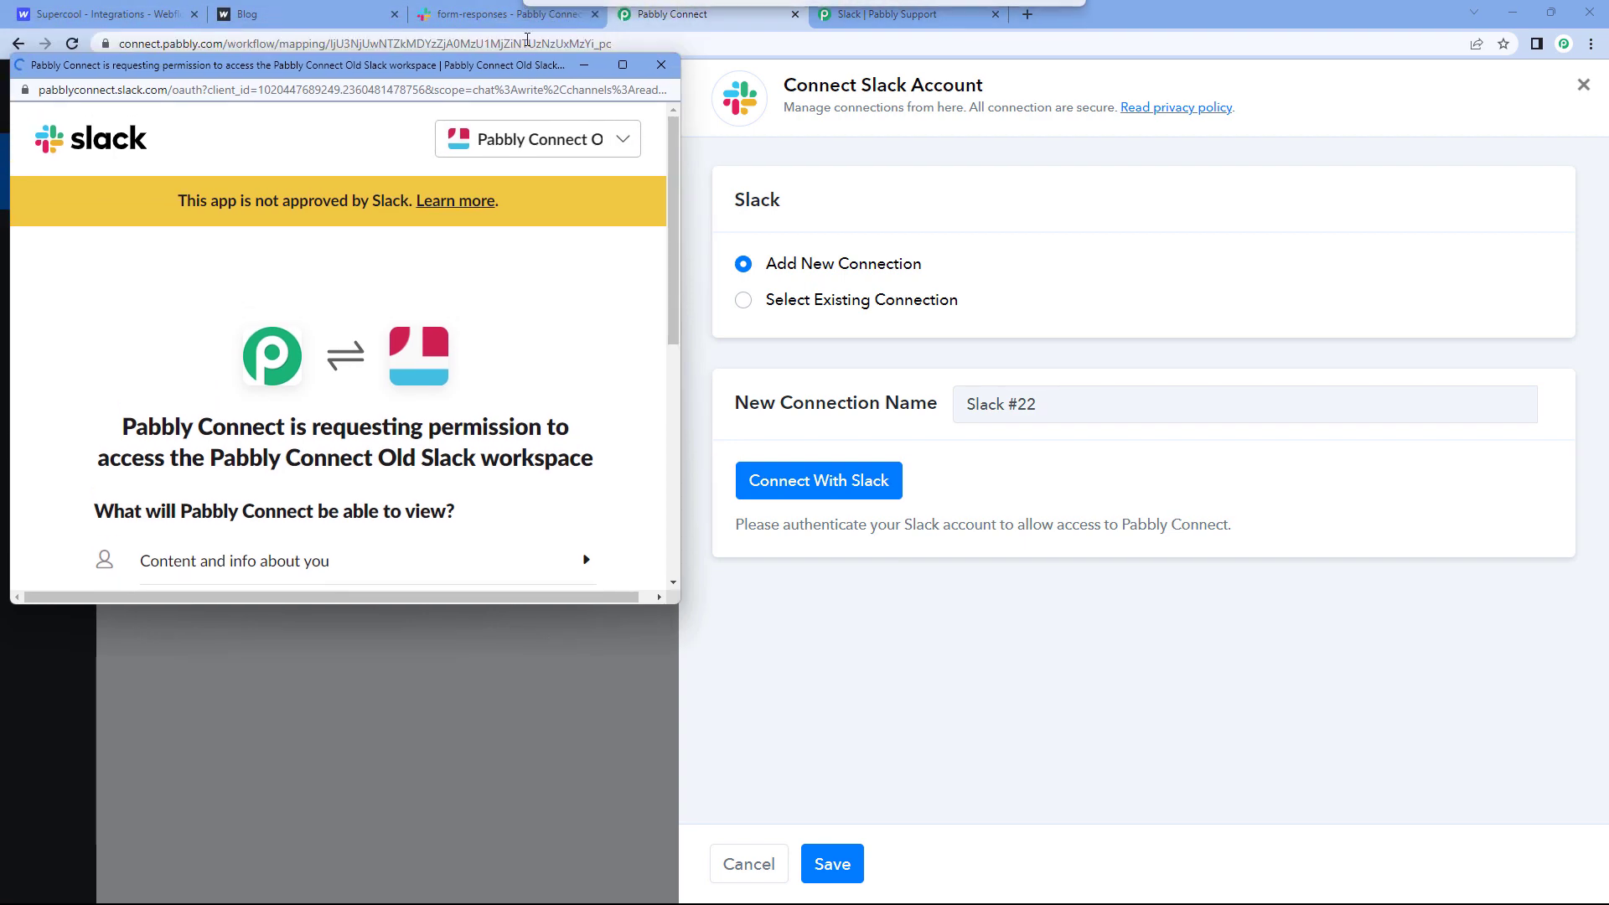
{"action": "left_click", "coordinate": [512, 19]}
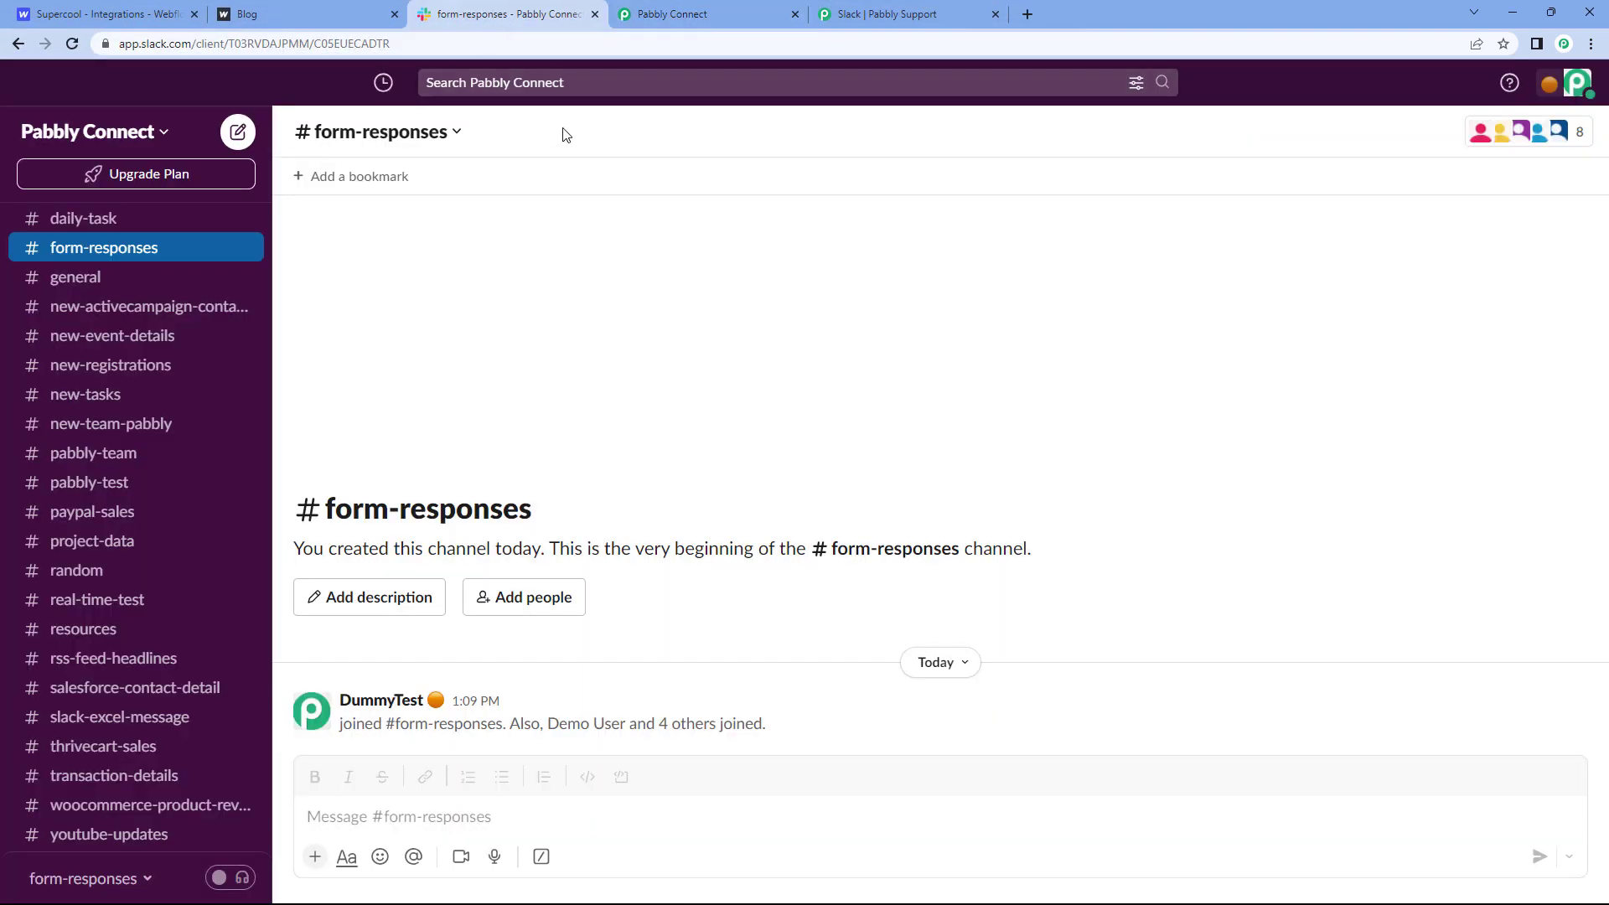
{"action": "left_click", "coordinate": [708, 14]}
{"action": "key", "text": "alt+Tab"}
Step: Switch the authorizing workspace to Pabbly Connect and allow access
{"action": "left_click", "coordinate": [627, 147]}
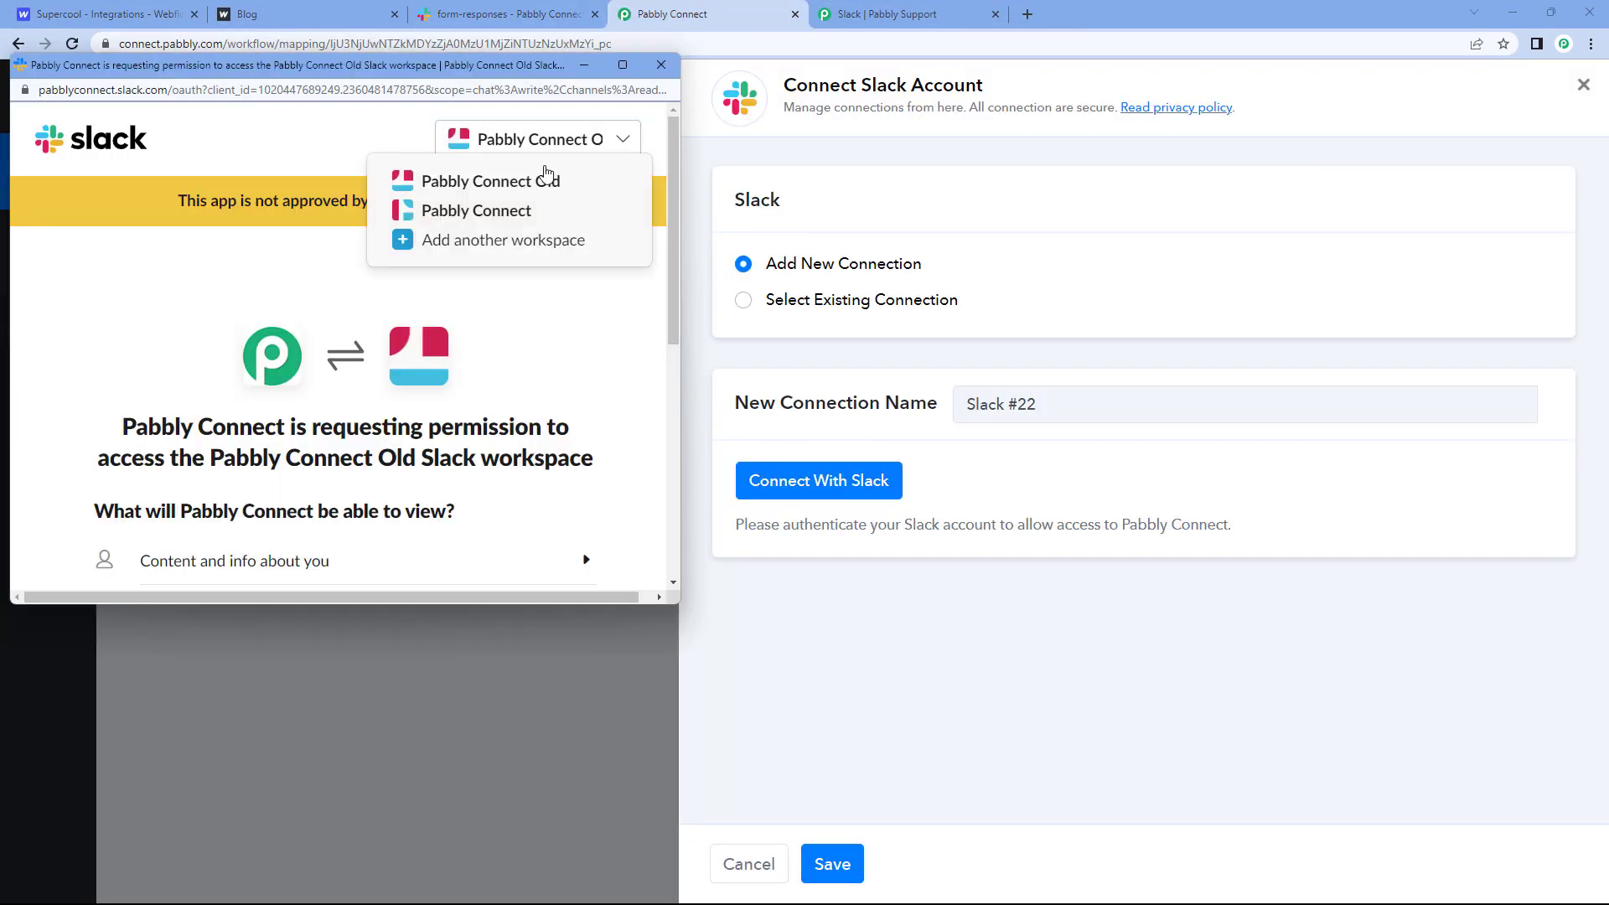
{"action": "left_click", "coordinate": [494, 211]}
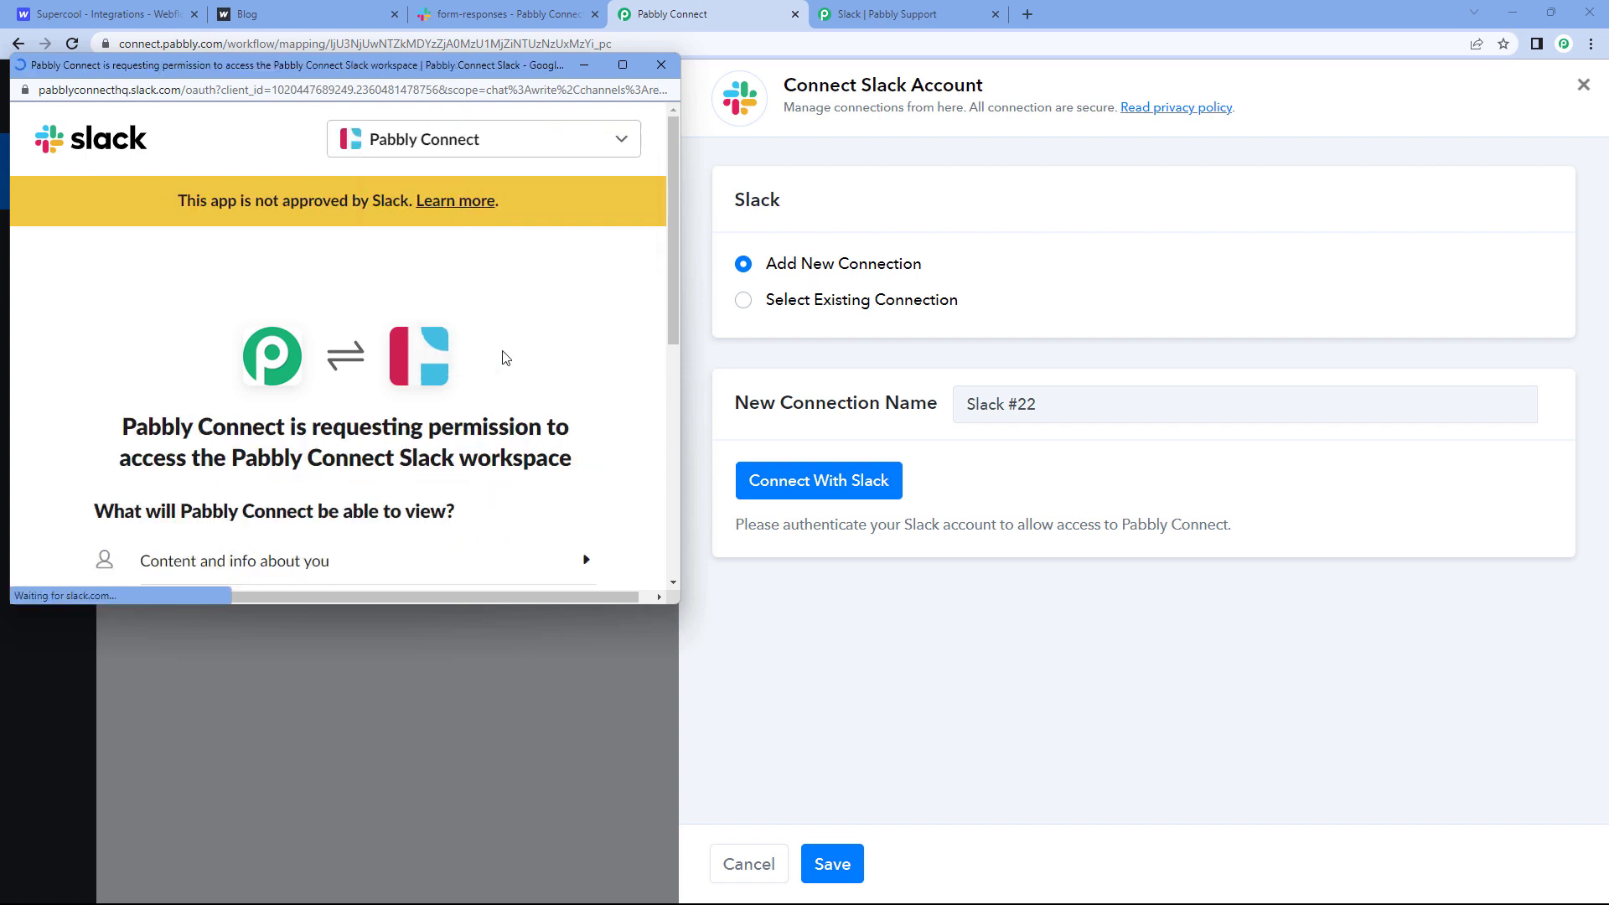
{"action": "scroll", "coordinate": [539, 324], "scroll_direction": "down", "scroll_amount": 3}
{"action": "scroll", "coordinate": [536, 327], "scroll_direction": "down", "scroll_amount": 3}
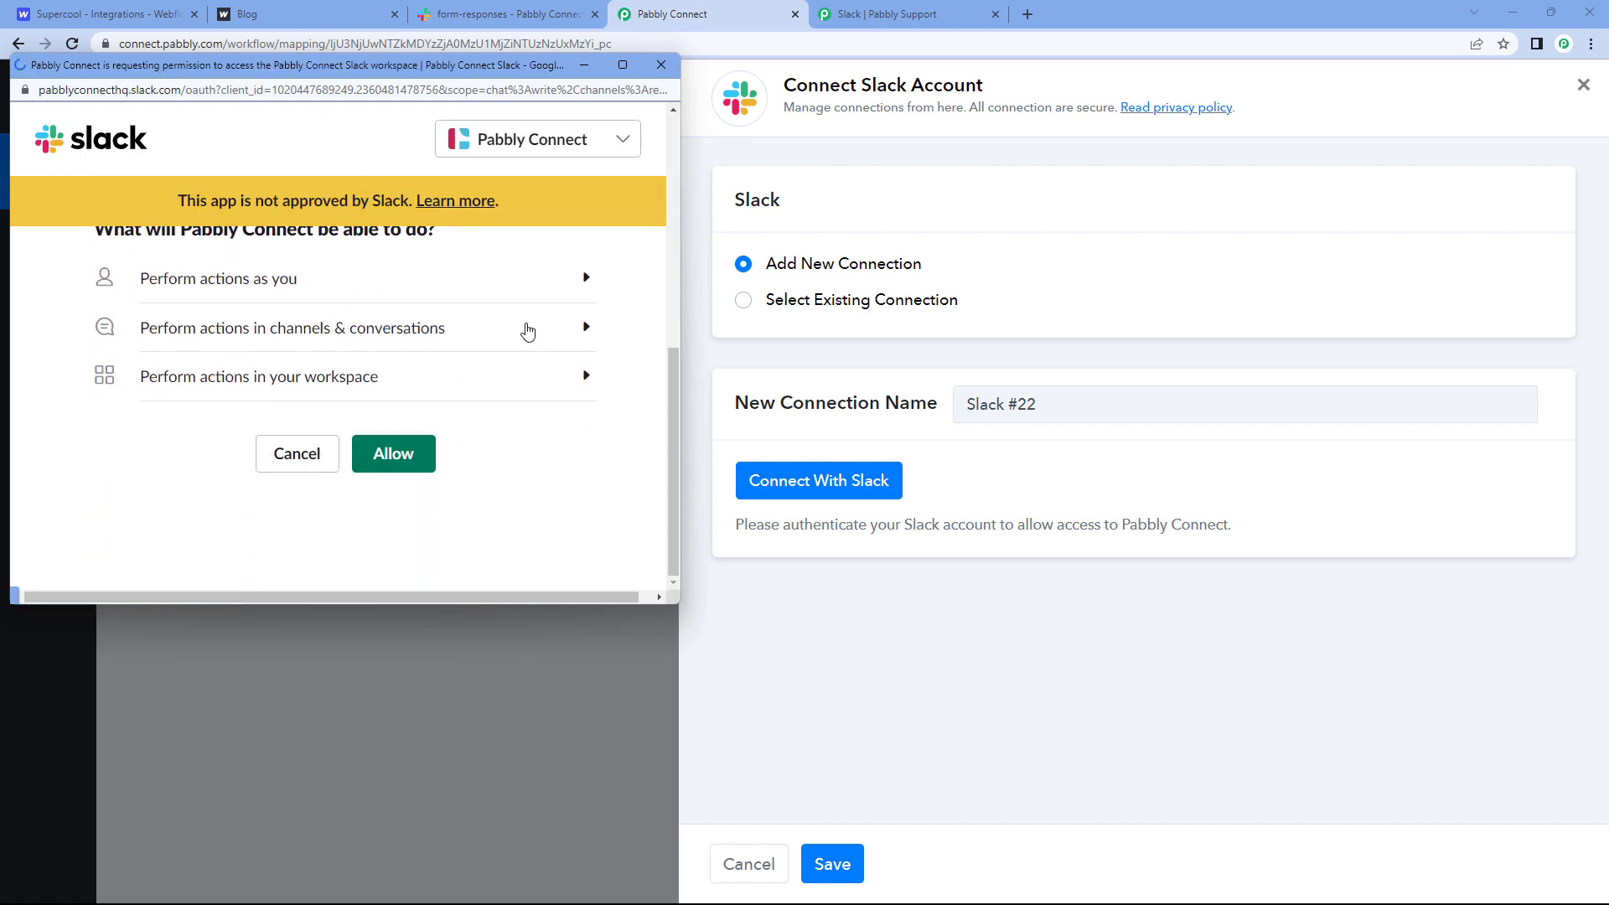
{"action": "left_click", "coordinate": [403, 454]}
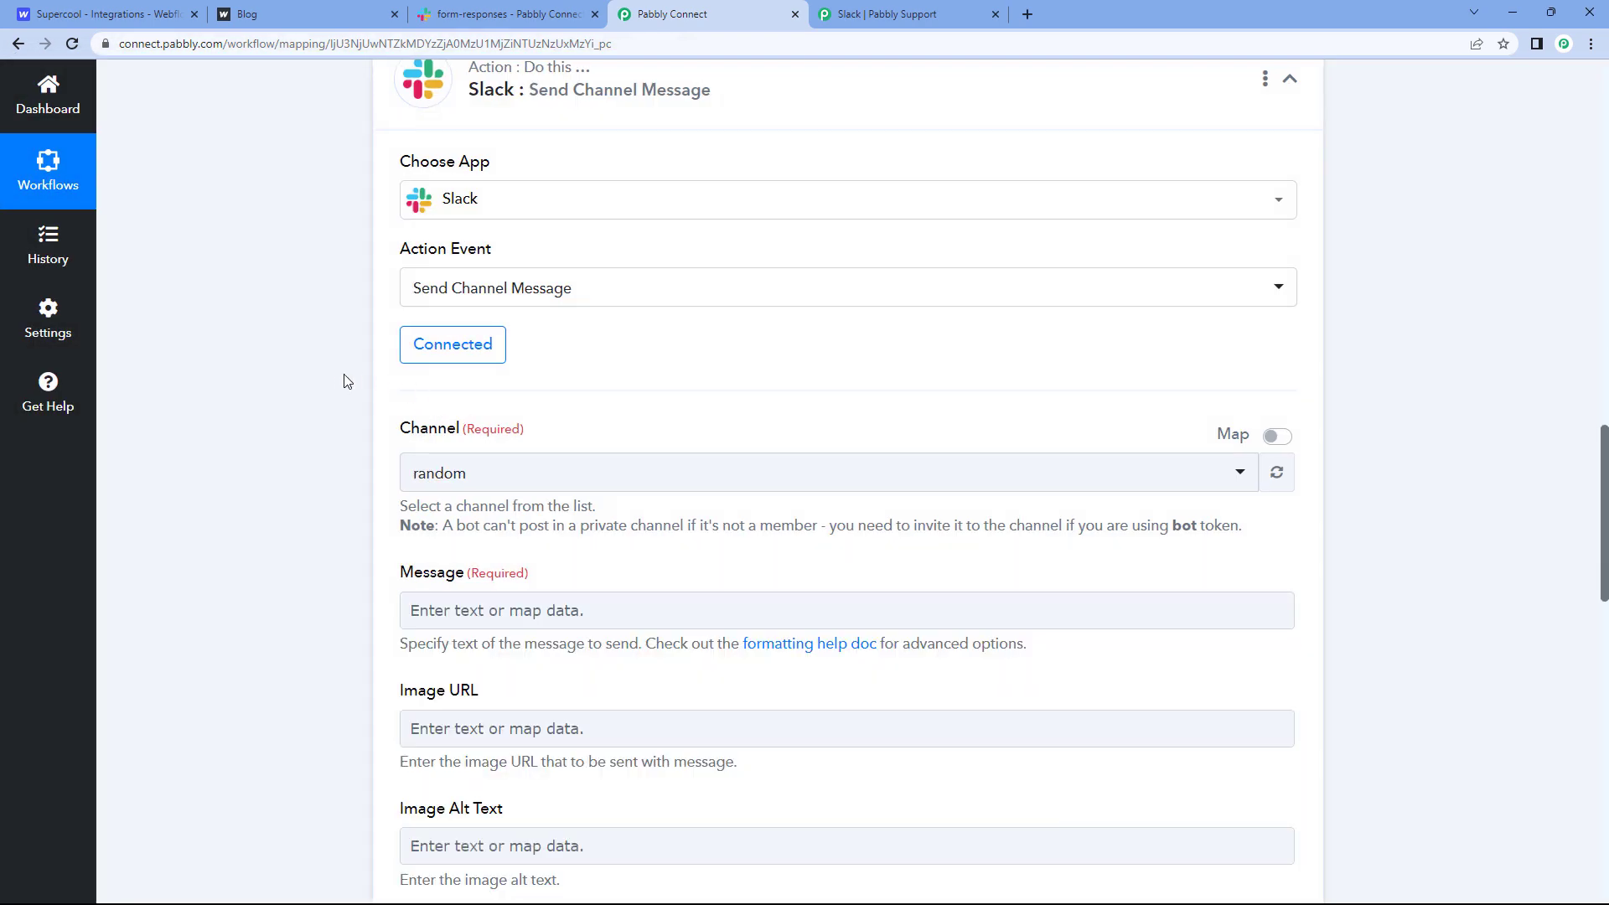
Step: Search 'for' in the Channel list and select form-responses instead of random
{"action": "scroll", "coordinate": [335, 385], "scroll_direction": "down", "scroll_amount": 1}
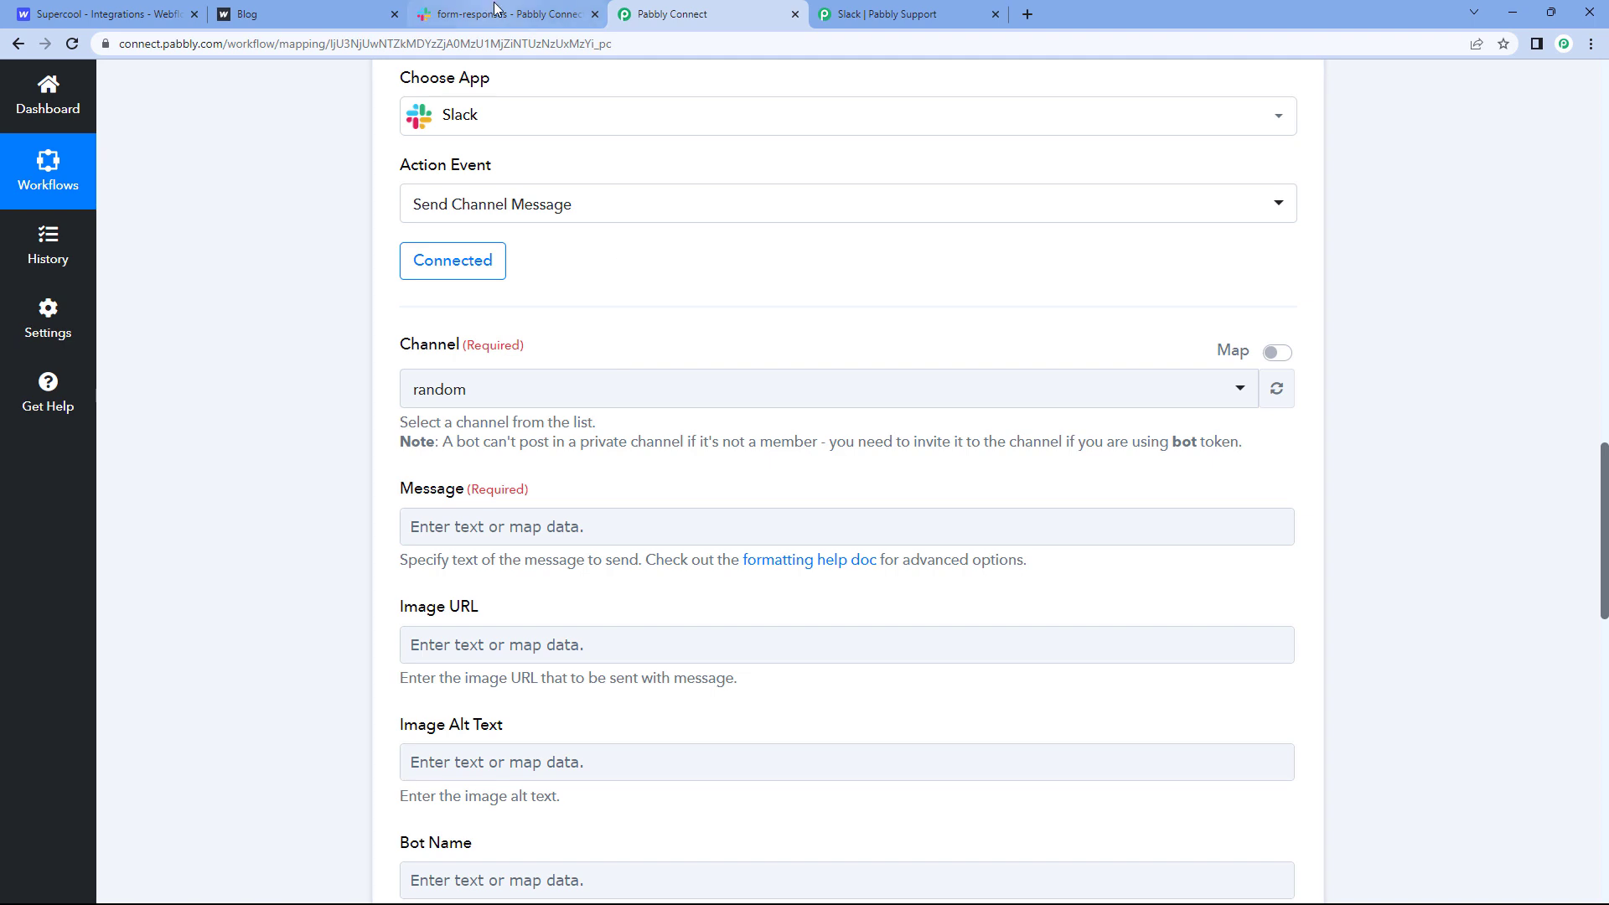
{"action": "left_click", "coordinate": [539, 395]}
{"action": "scroll", "coordinate": [341, 417], "scroll_direction": "down", "scroll_amount": 2}
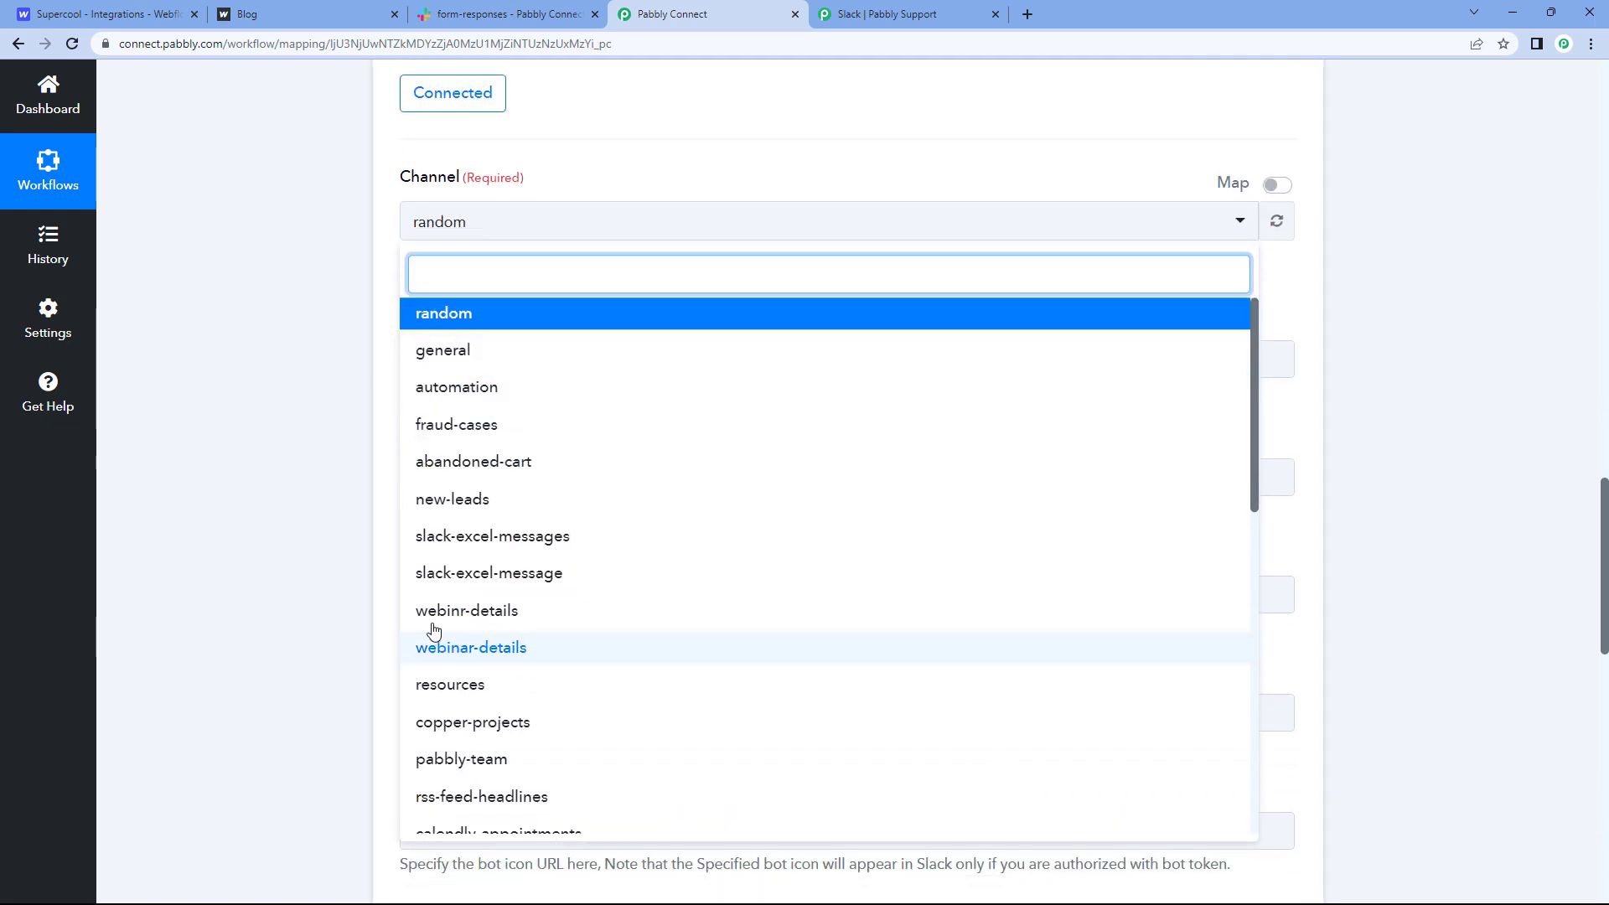
{"action": "left_click", "coordinate": [514, 15]}
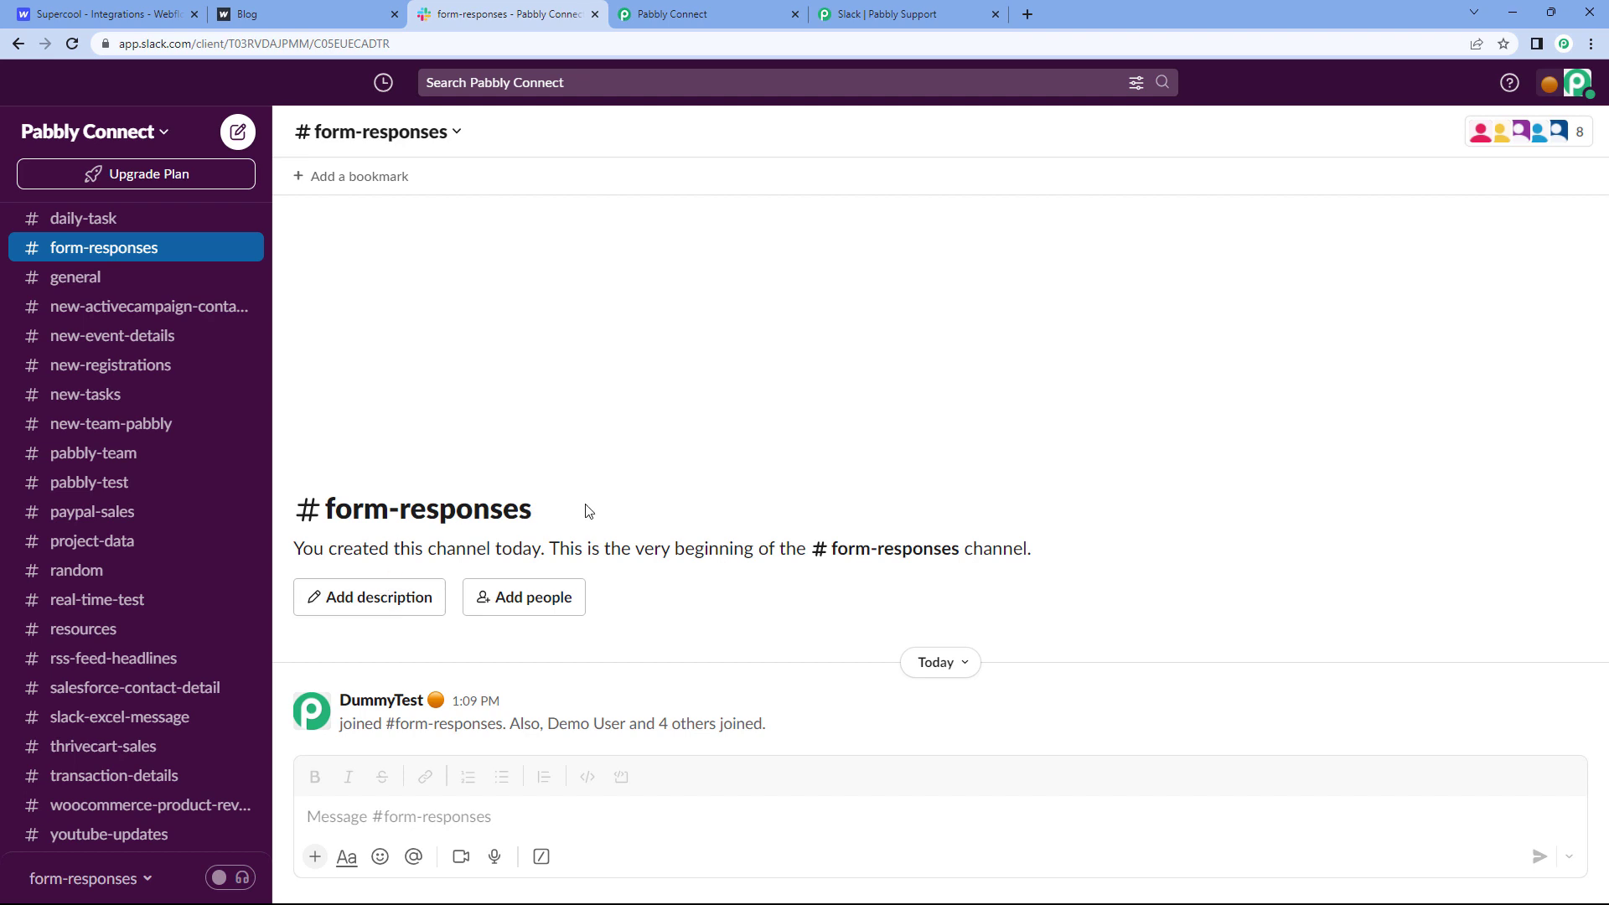
{"action": "left_click", "coordinate": [671, 14]}
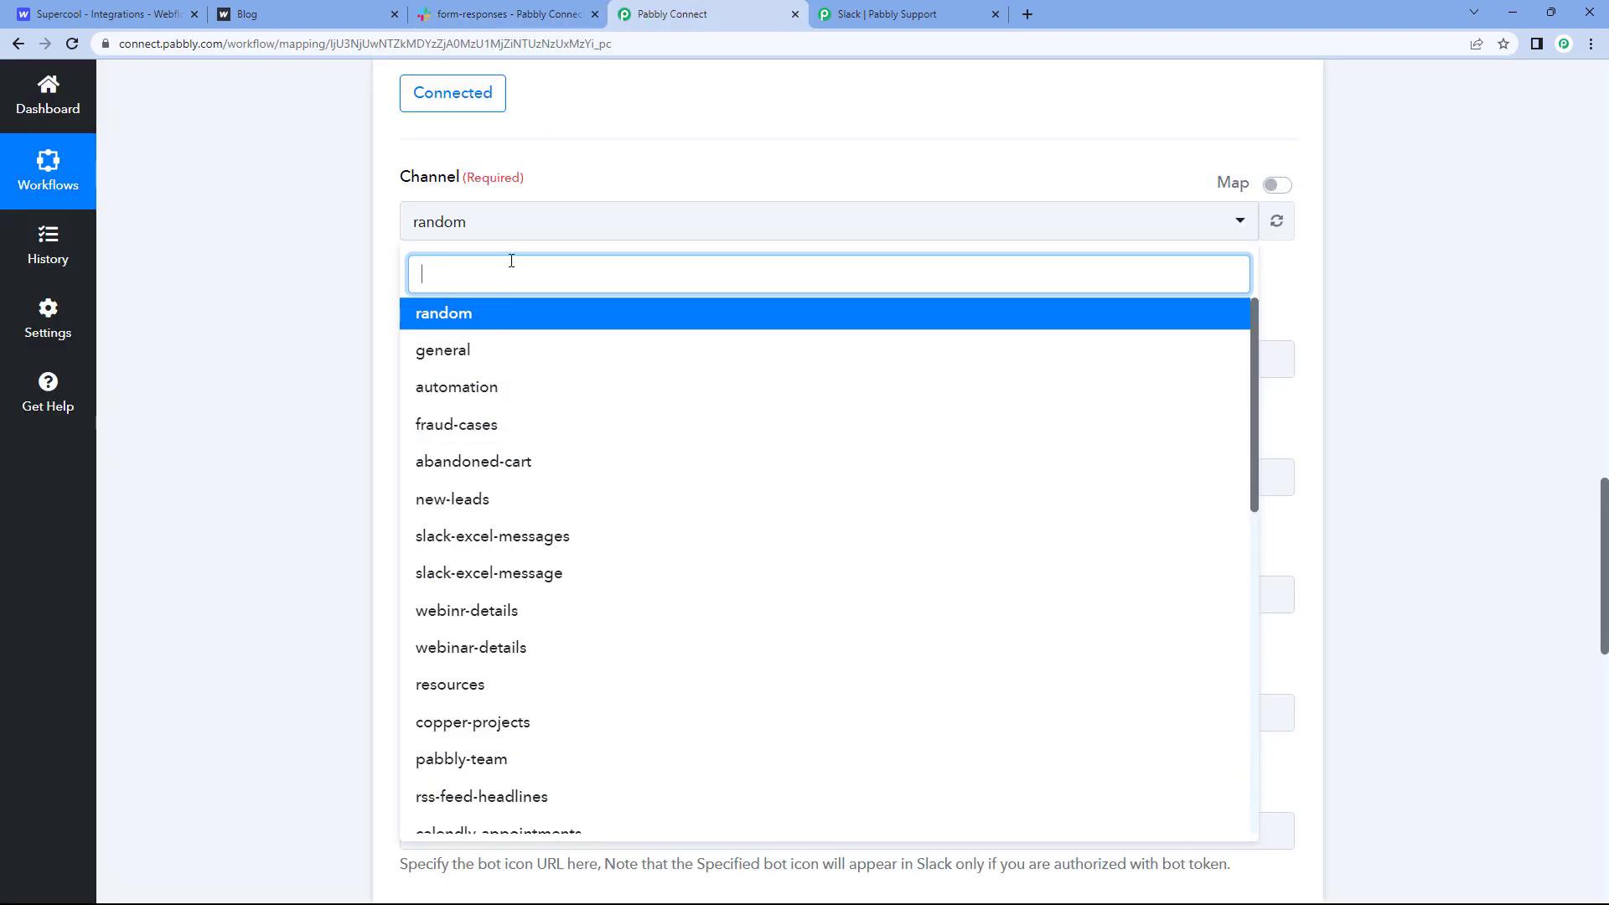
{"action": "type", "text": "for"}
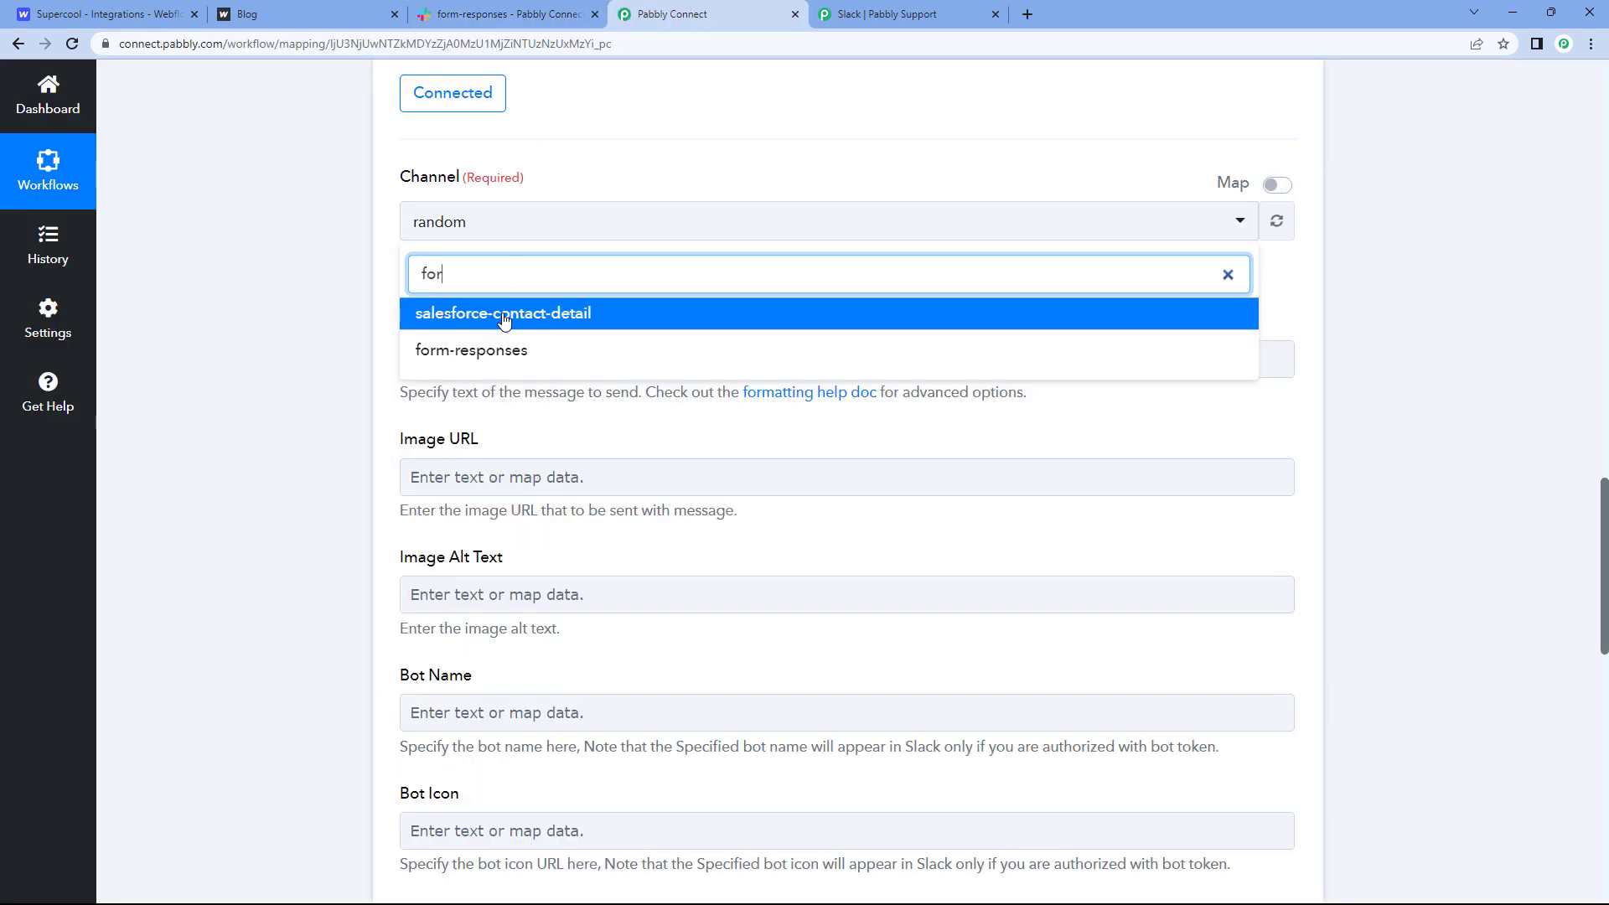
{"action": "left_click", "coordinate": [491, 350]}
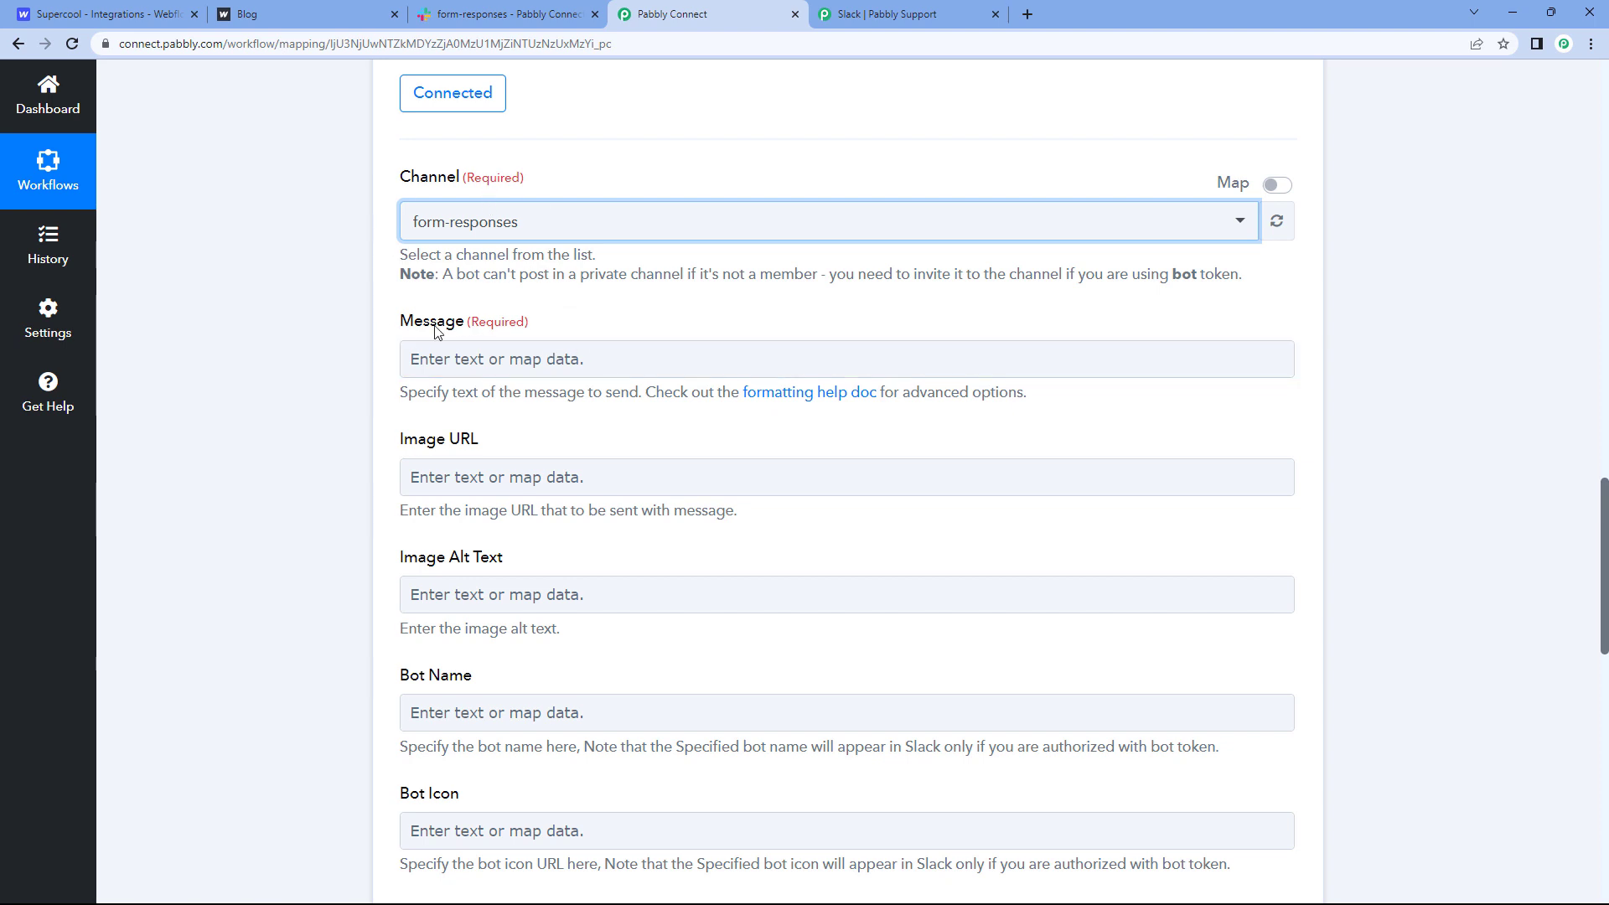
{"action": "scroll", "coordinate": [545, 331], "scroll_direction": "down", "scroll_amount": 2}
{"action": "scroll", "coordinate": [516, 312], "scroll_direction": "up", "scroll_amount": 1}
Step: Write the greeting 'Hello Team,' and 'We have receive a new form response:' in Message
{"action": "left_click", "coordinate": [424, 290]}
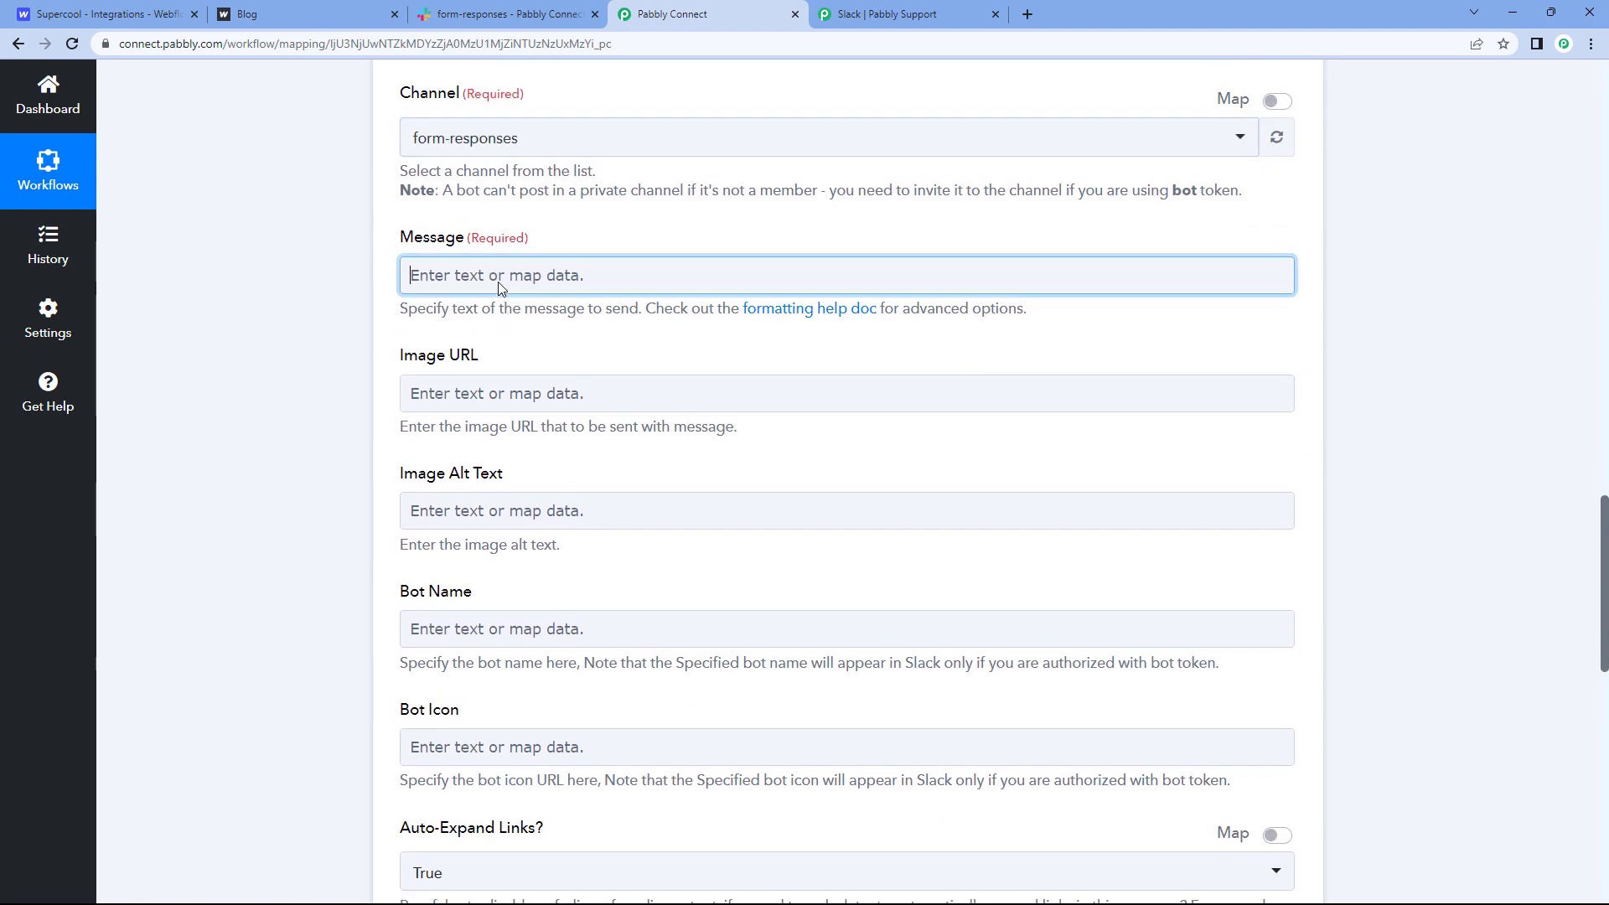
{"action": "type", "text": "Hello"}
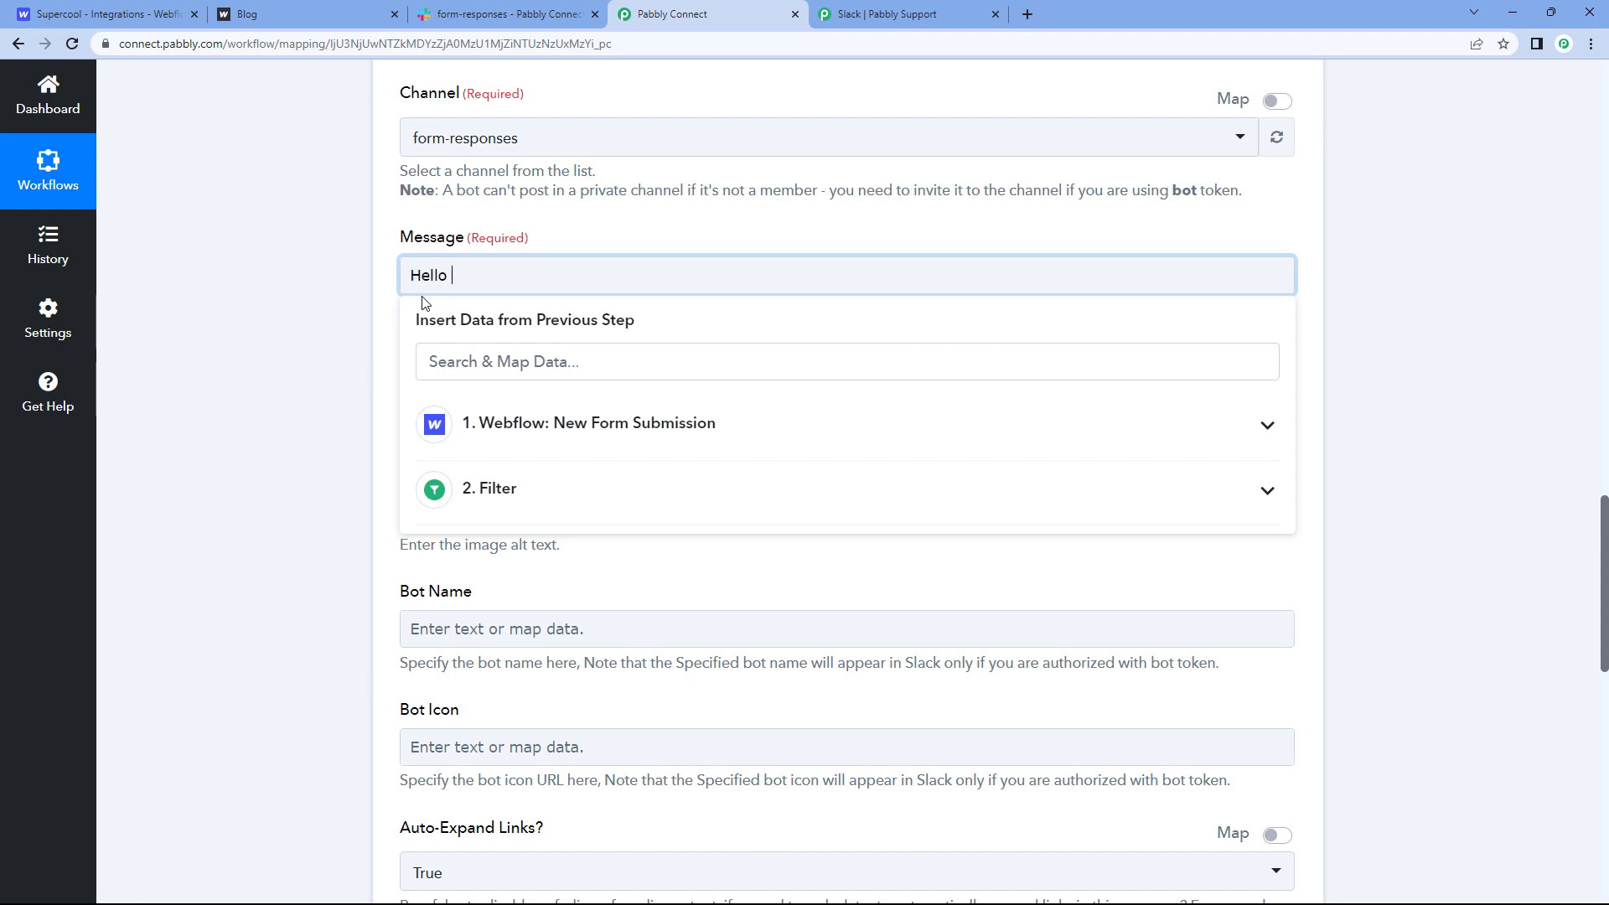
{"action": "type", "text": " team,"}
{"action": "key", "text": "Return"}
{"action": "key", "text": "BackSpace"}
{"action": "key", "text": "BackSpace"}
{"action": "key", "text": "BackSpace"}
{"action": "key", "text": "BackSpace"}
{"action": "type", "text": "Team,"}
{"action": "key", "text": "Return"}
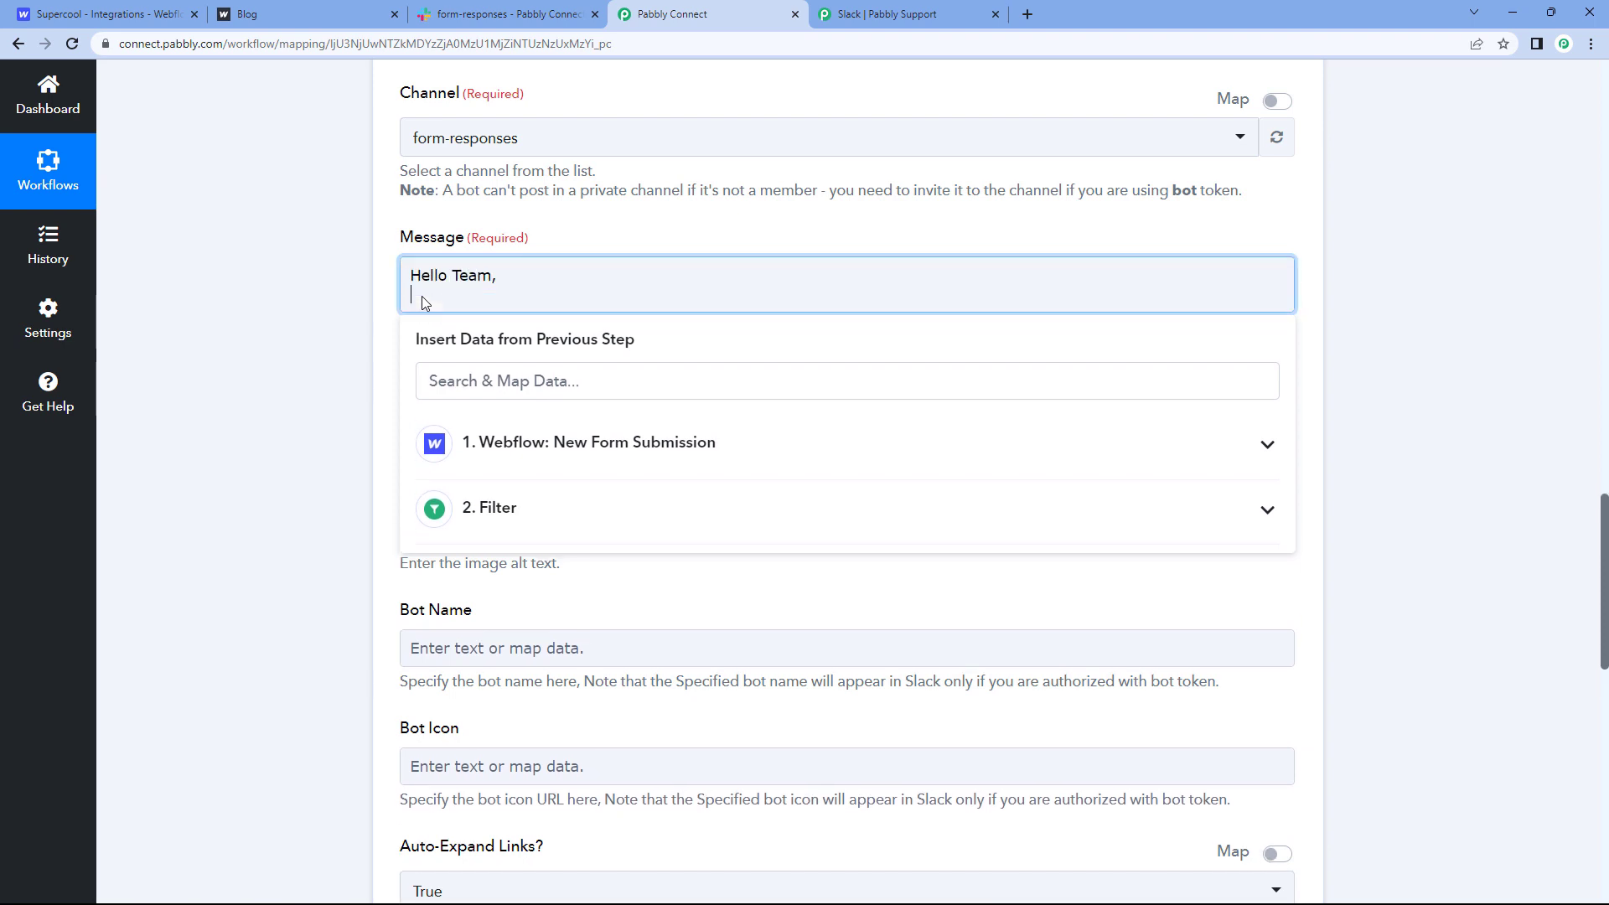
{"action": "type", "text": "We have receive a new form response:"}
Step: Add Name:, Email: and Mobile no.: lines, with a blank line above Name:
{"action": "key", "text": "Return"}
{"action": "type", "text": "Name:"}
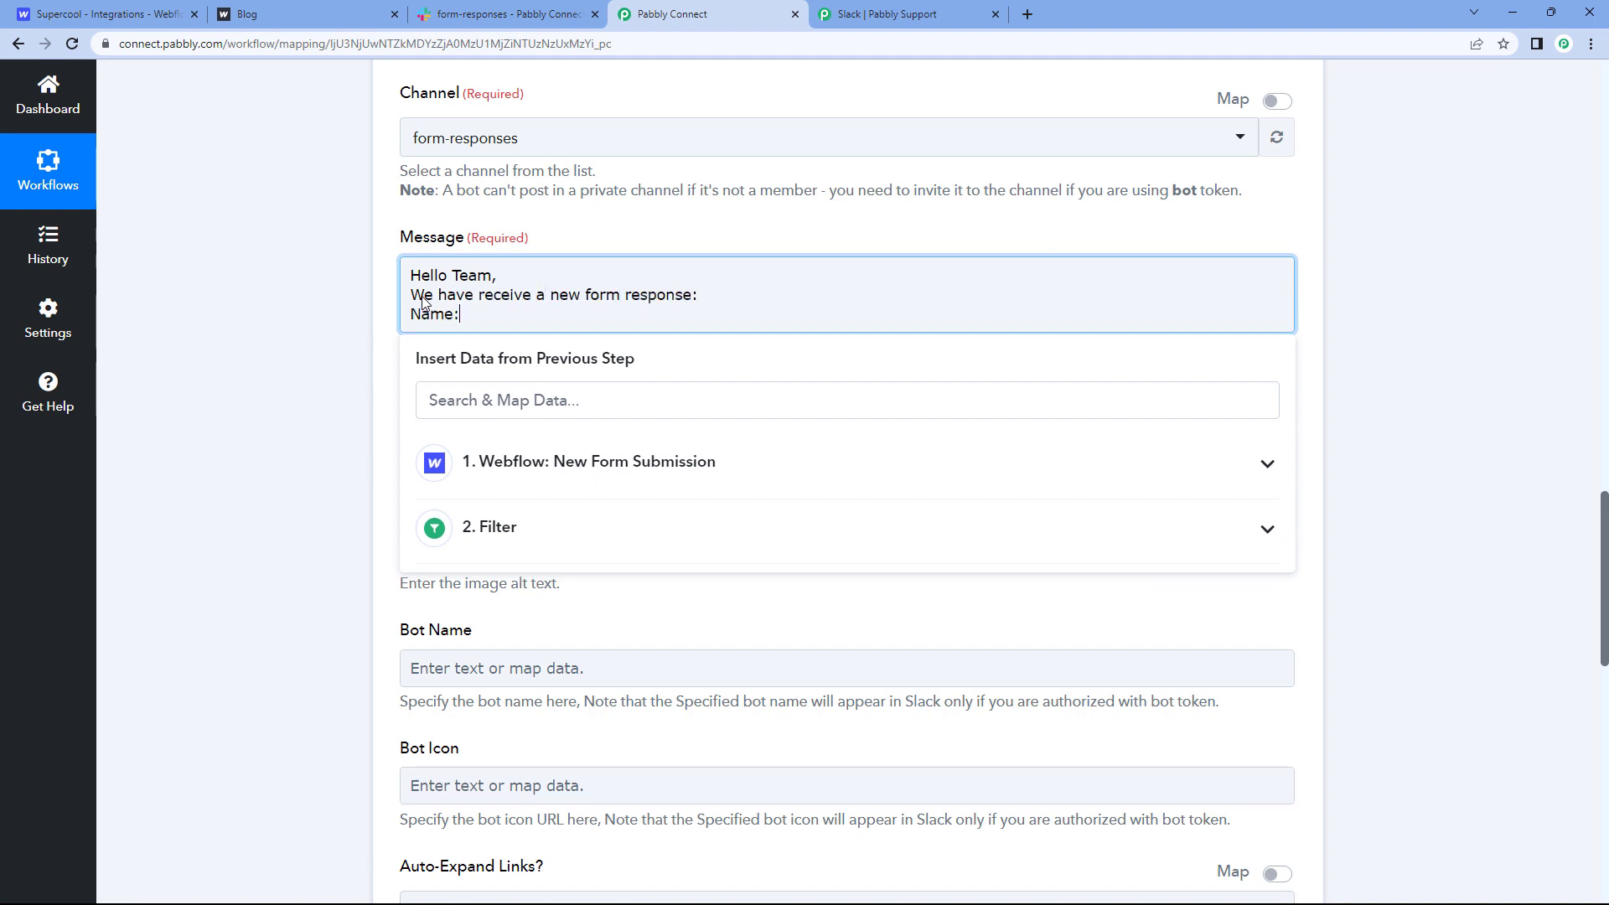
{"action": "key", "text": "Return"}
{"action": "type", "text": "Email:"}
{"action": "key", "text": "Return"}
{"action": "type", "text": "Mobile no.:"}
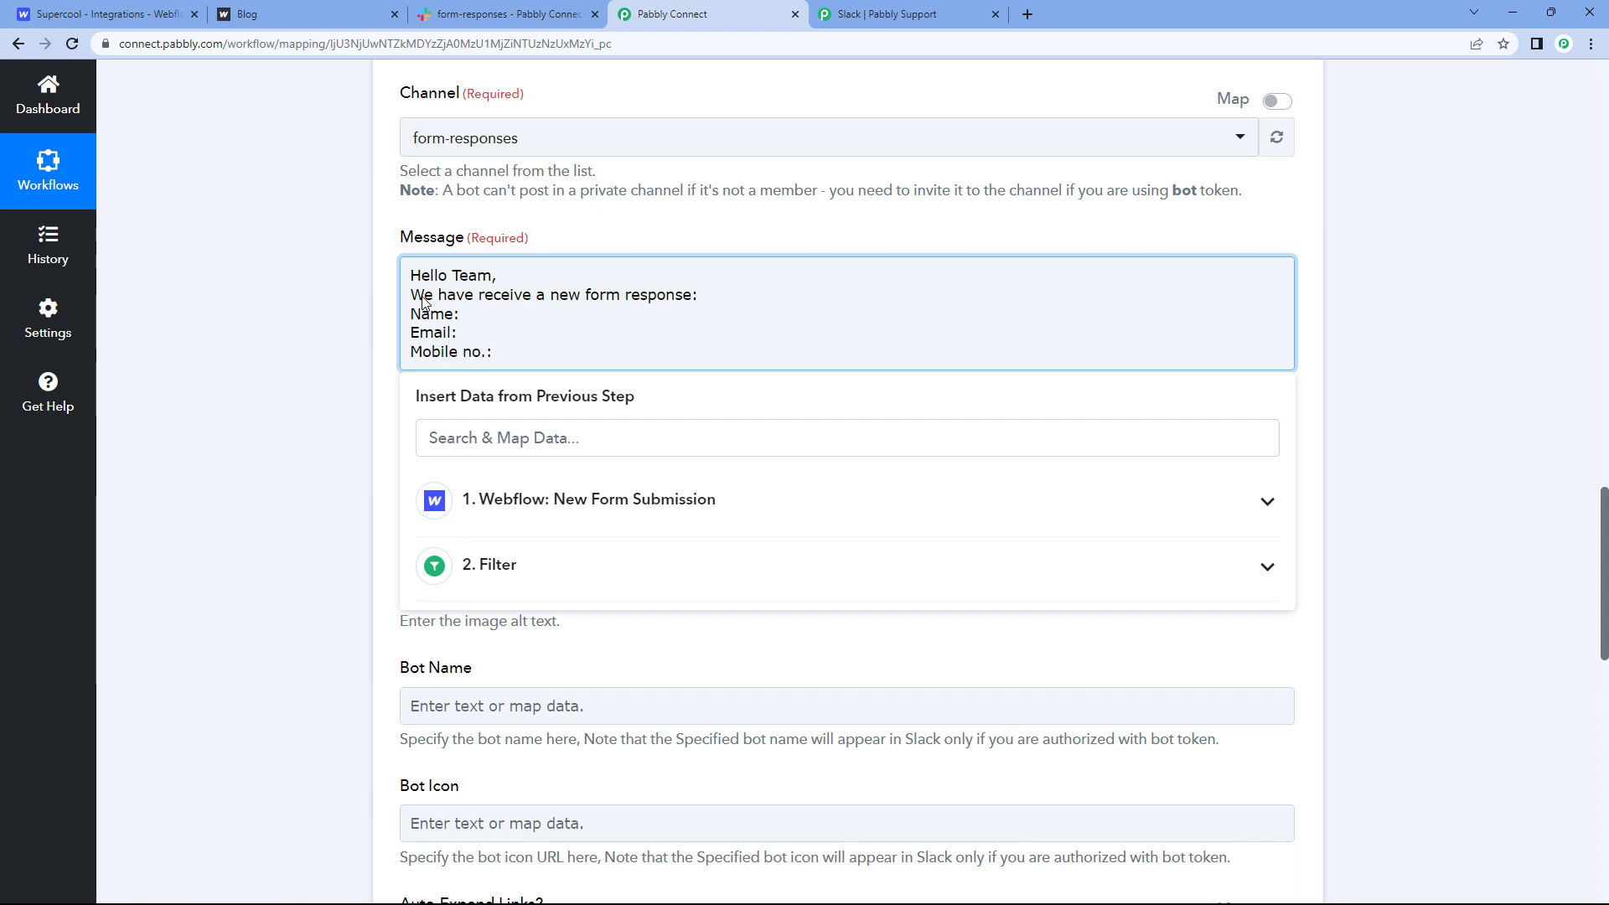
{"action": "left_click", "coordinate": [300, 376]}
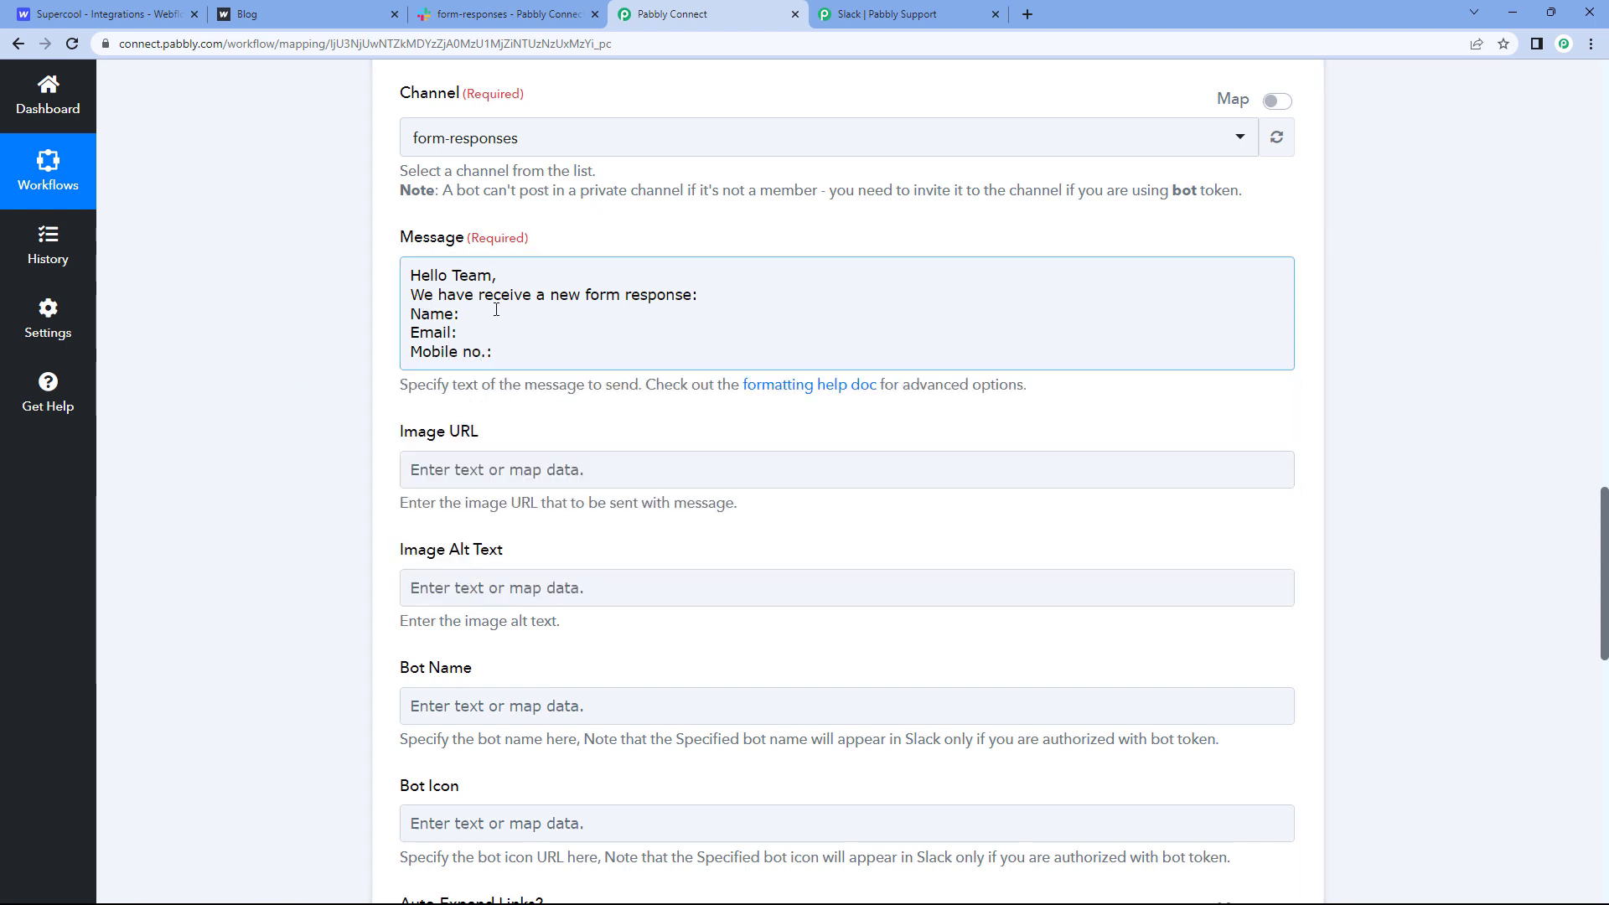
{"action": "left_click", "coordinate": [418, 312]}
{"action": "key", "text": "Return"}
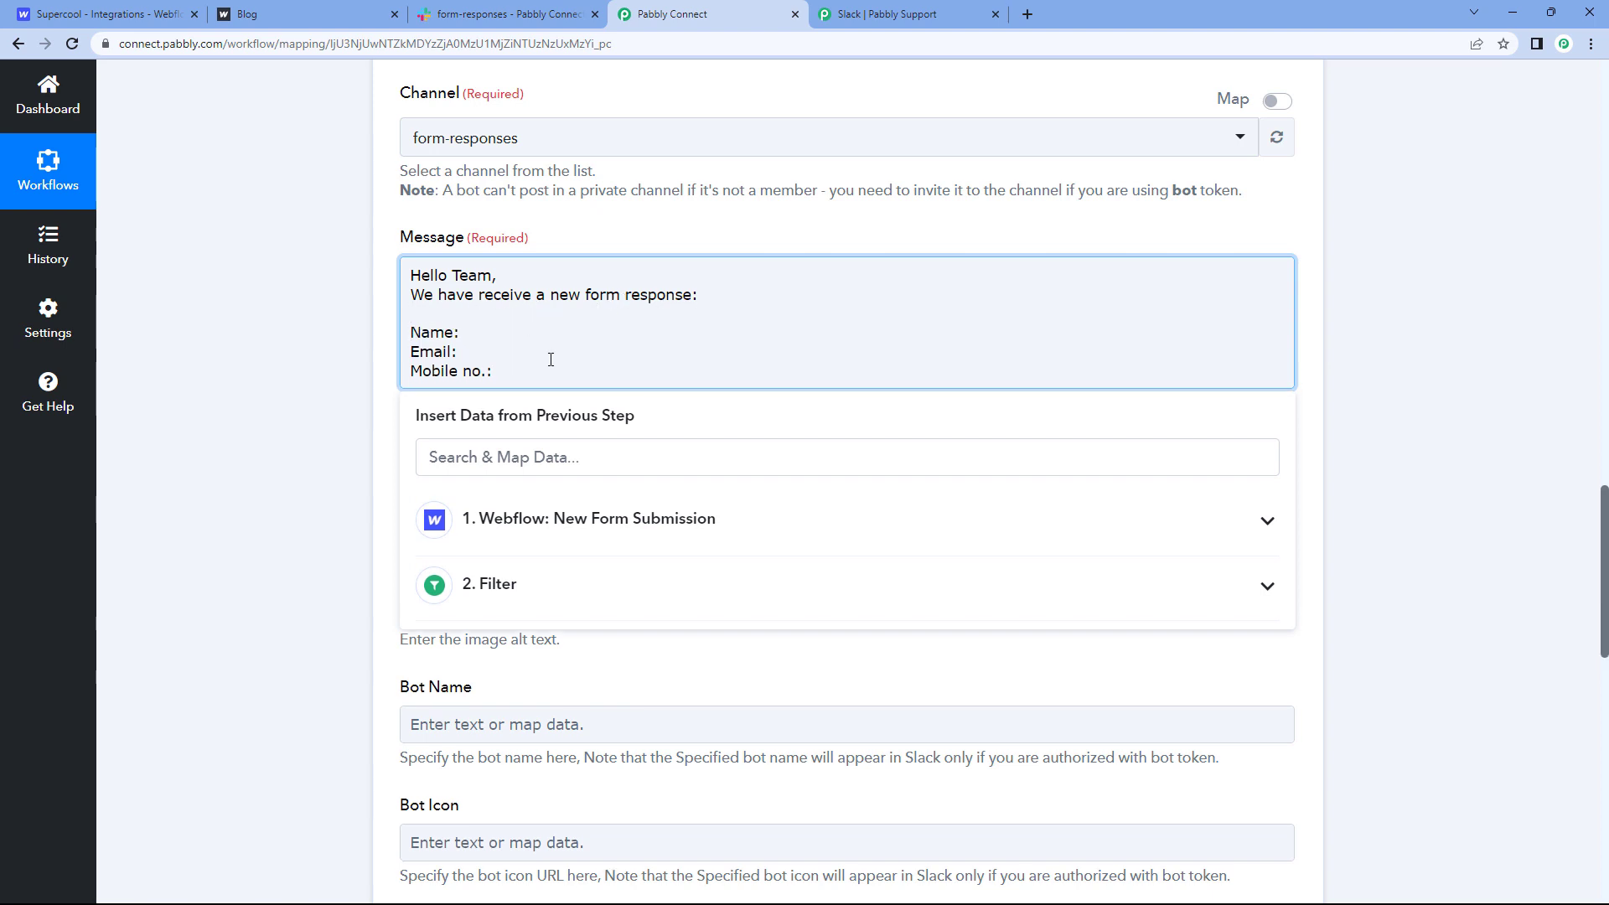
{"action": "left_click", "coordinate": [581, 332]}
{"action": "scroll", "coordinate": [726, 252], "scroll_direction": "up", "scroll_amount": 6}
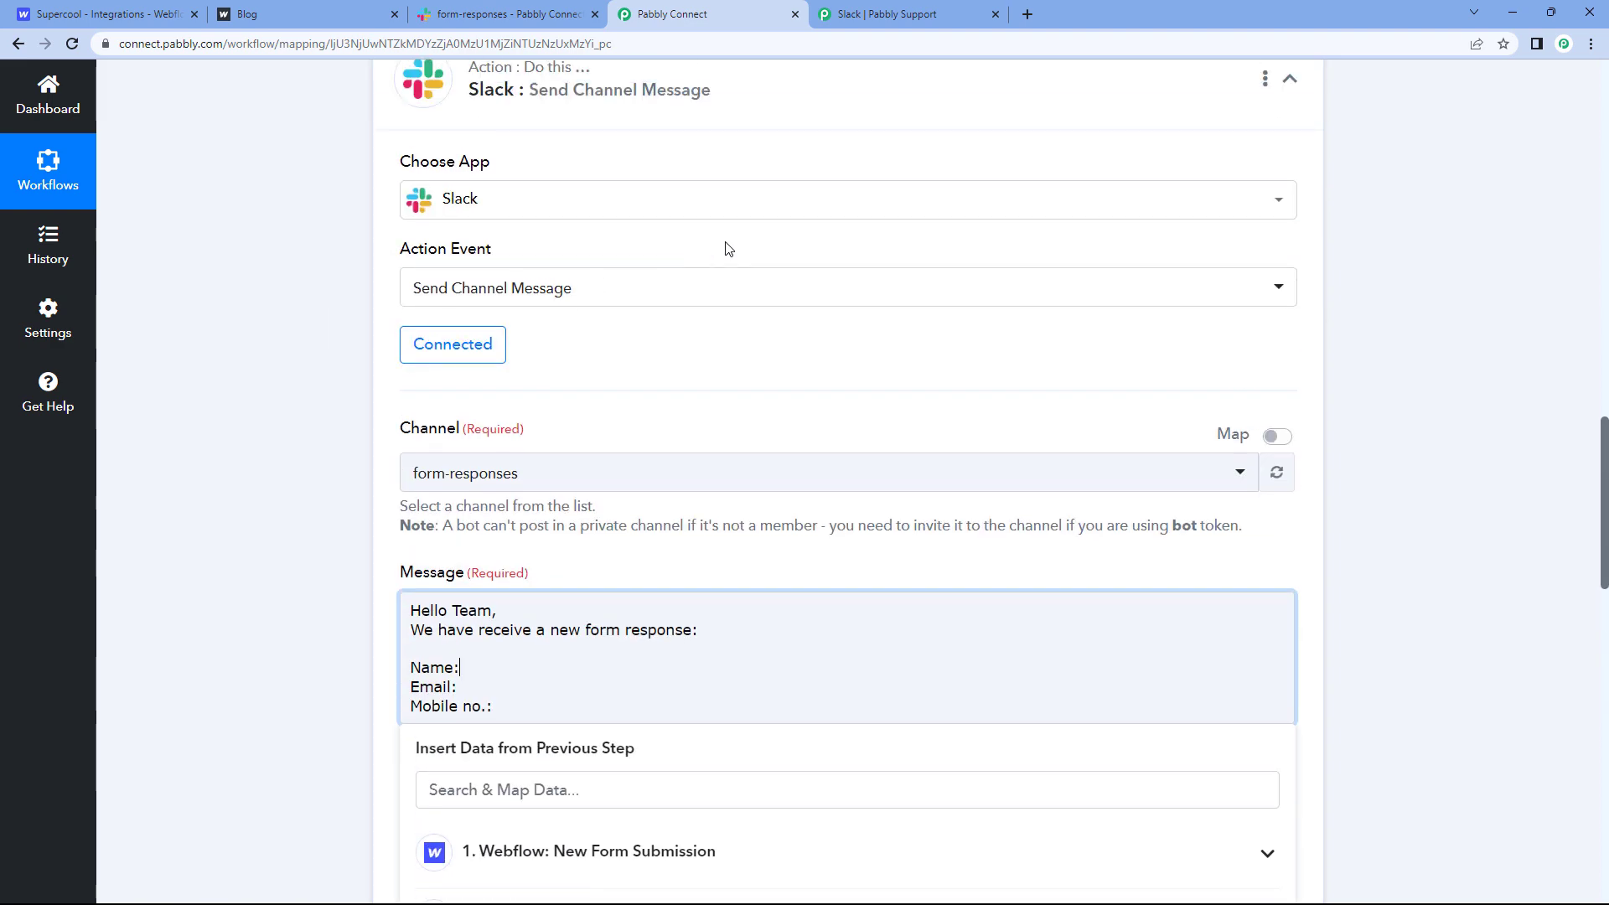
{"action": "scroll", "coordinate": [727, 270], "scroll_direction": "up", "scroll_amount": 9}
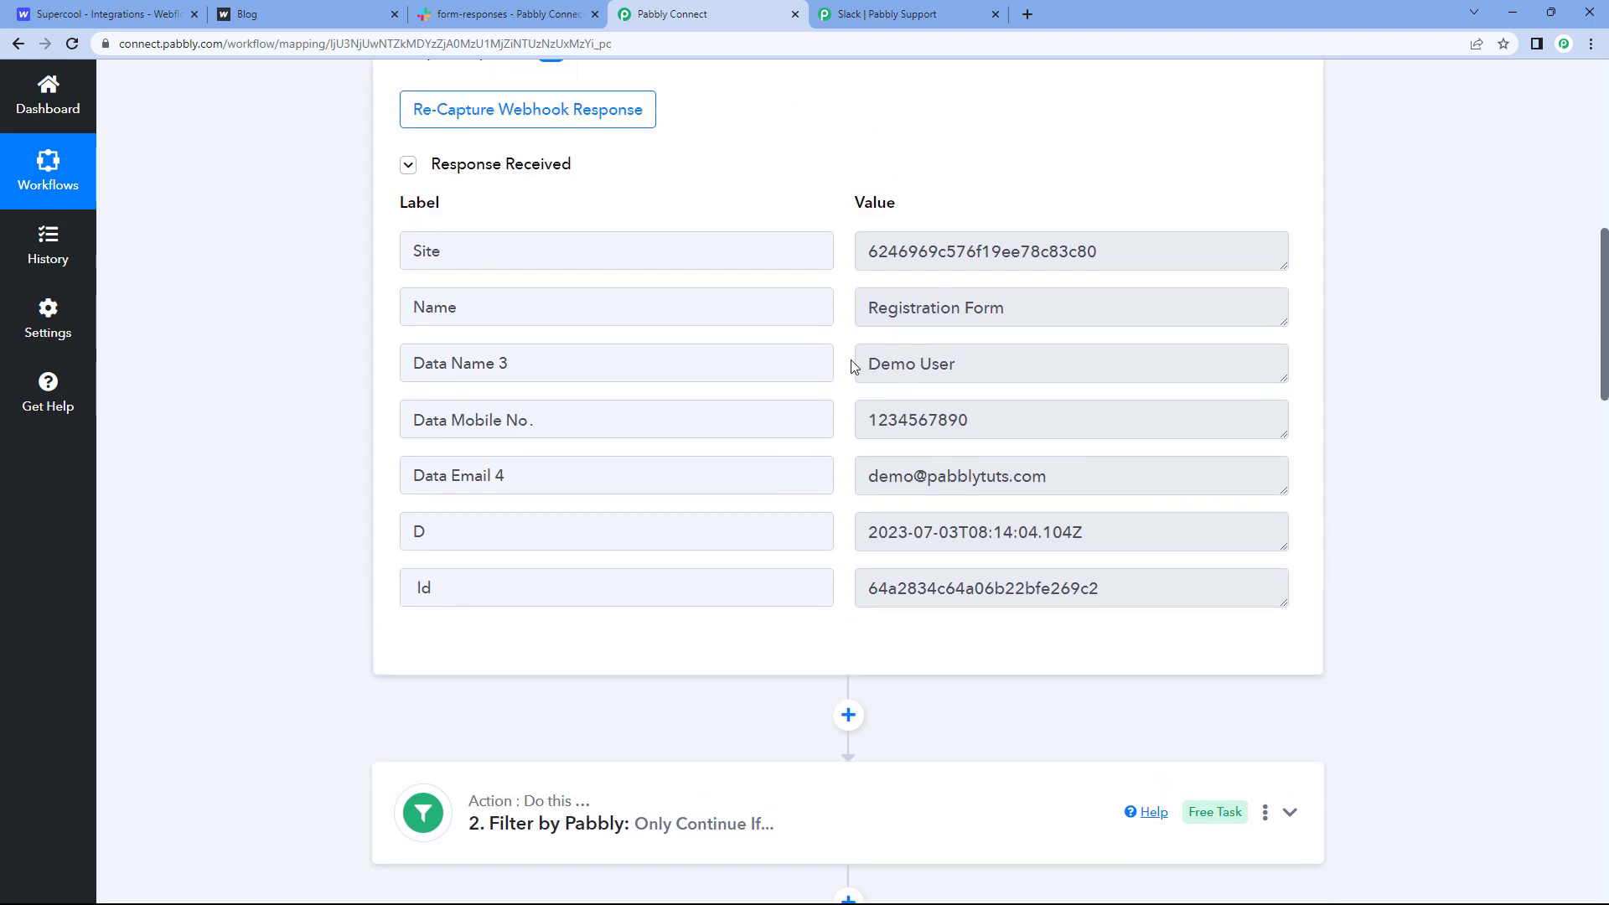
{"action": "left_click", "coordinate": [864, 364]}
{"action": "left_click", "coordinate": [1064, 423]}
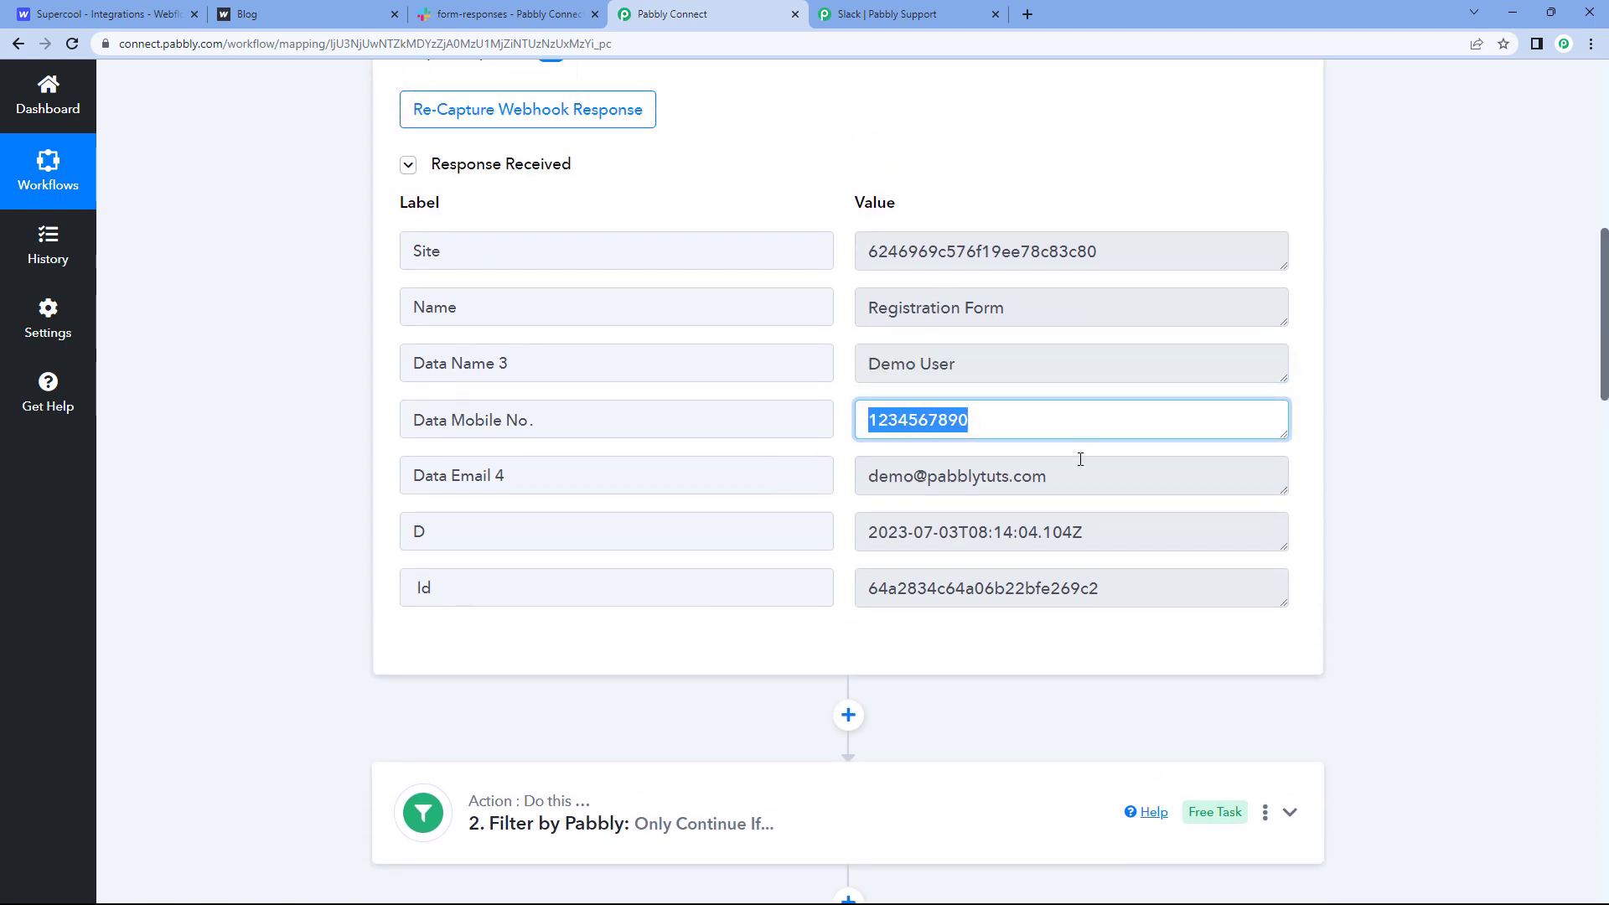
{"action": "left_click", "coordinate": [859, 475]}
{"action": "left_click", "coordinate": [839, 445]}
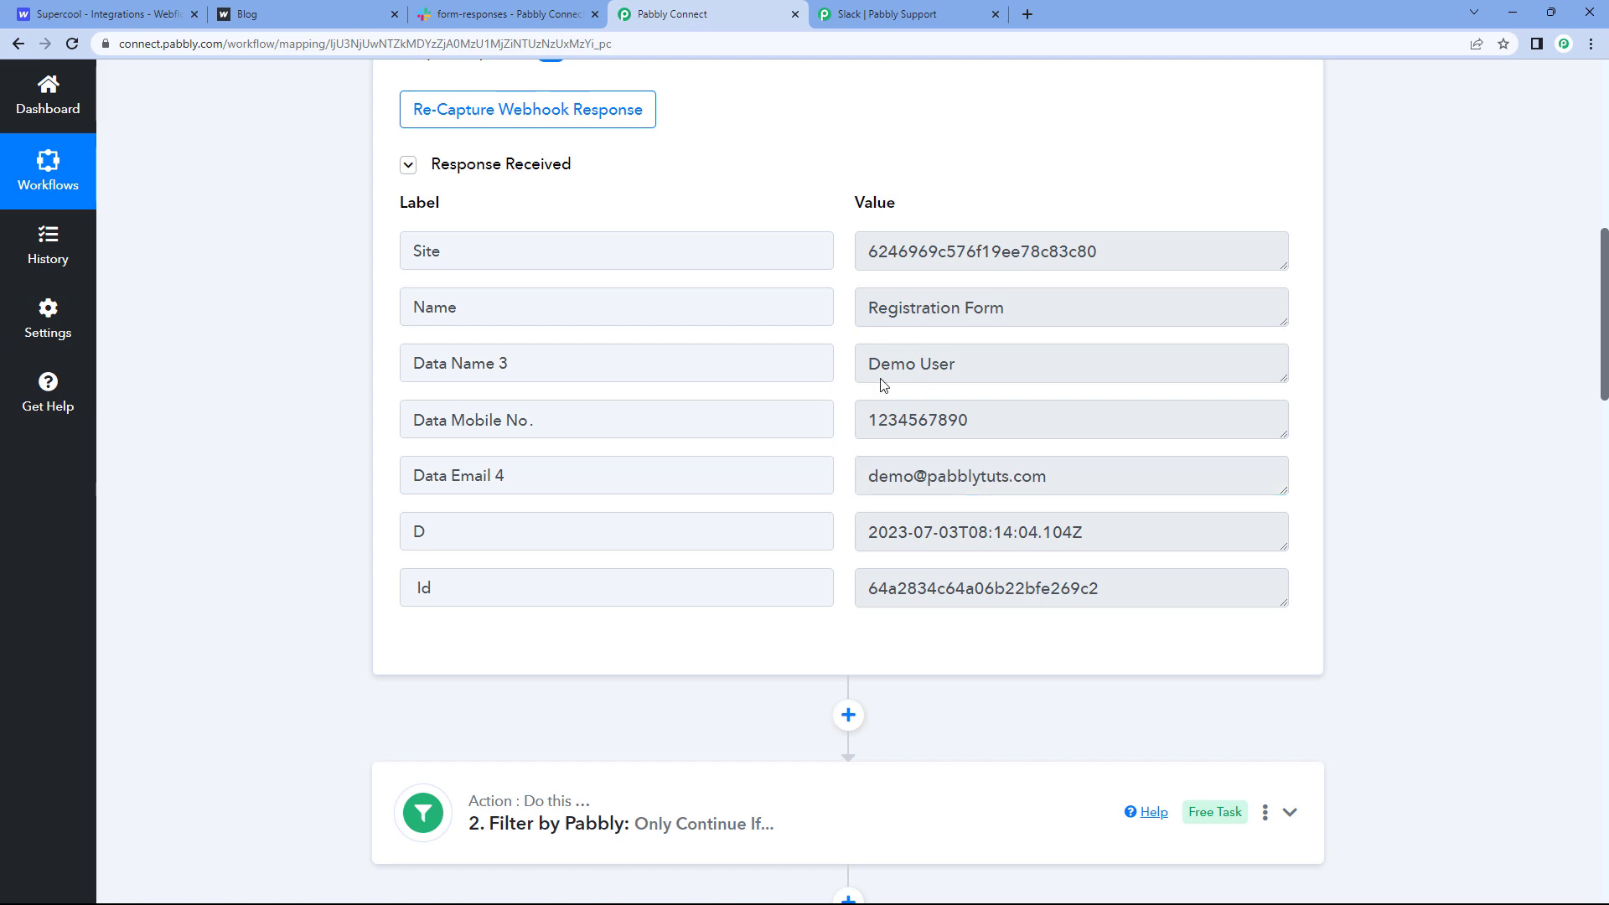
{"action": "scroll", "coordinate": [241, 424], "scroll_direction": "down", "scroll_amount": 14}
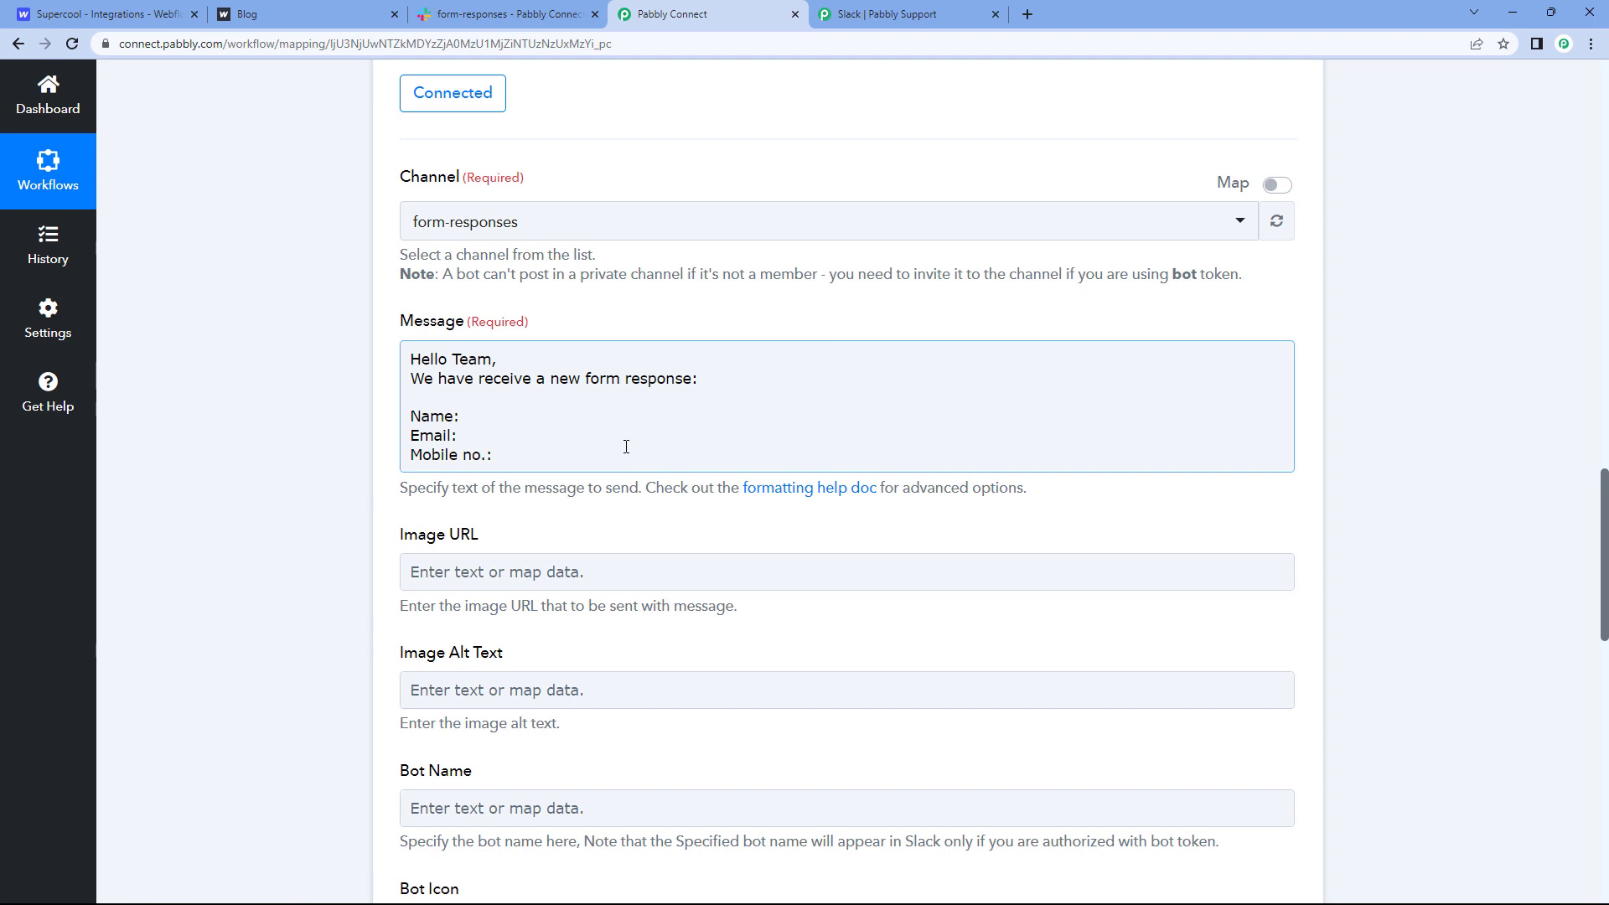
Step: Insert the Webflow submission's Data Name 3 field after Name:
{"action": "left_click", "coordinate": [463, 414]}
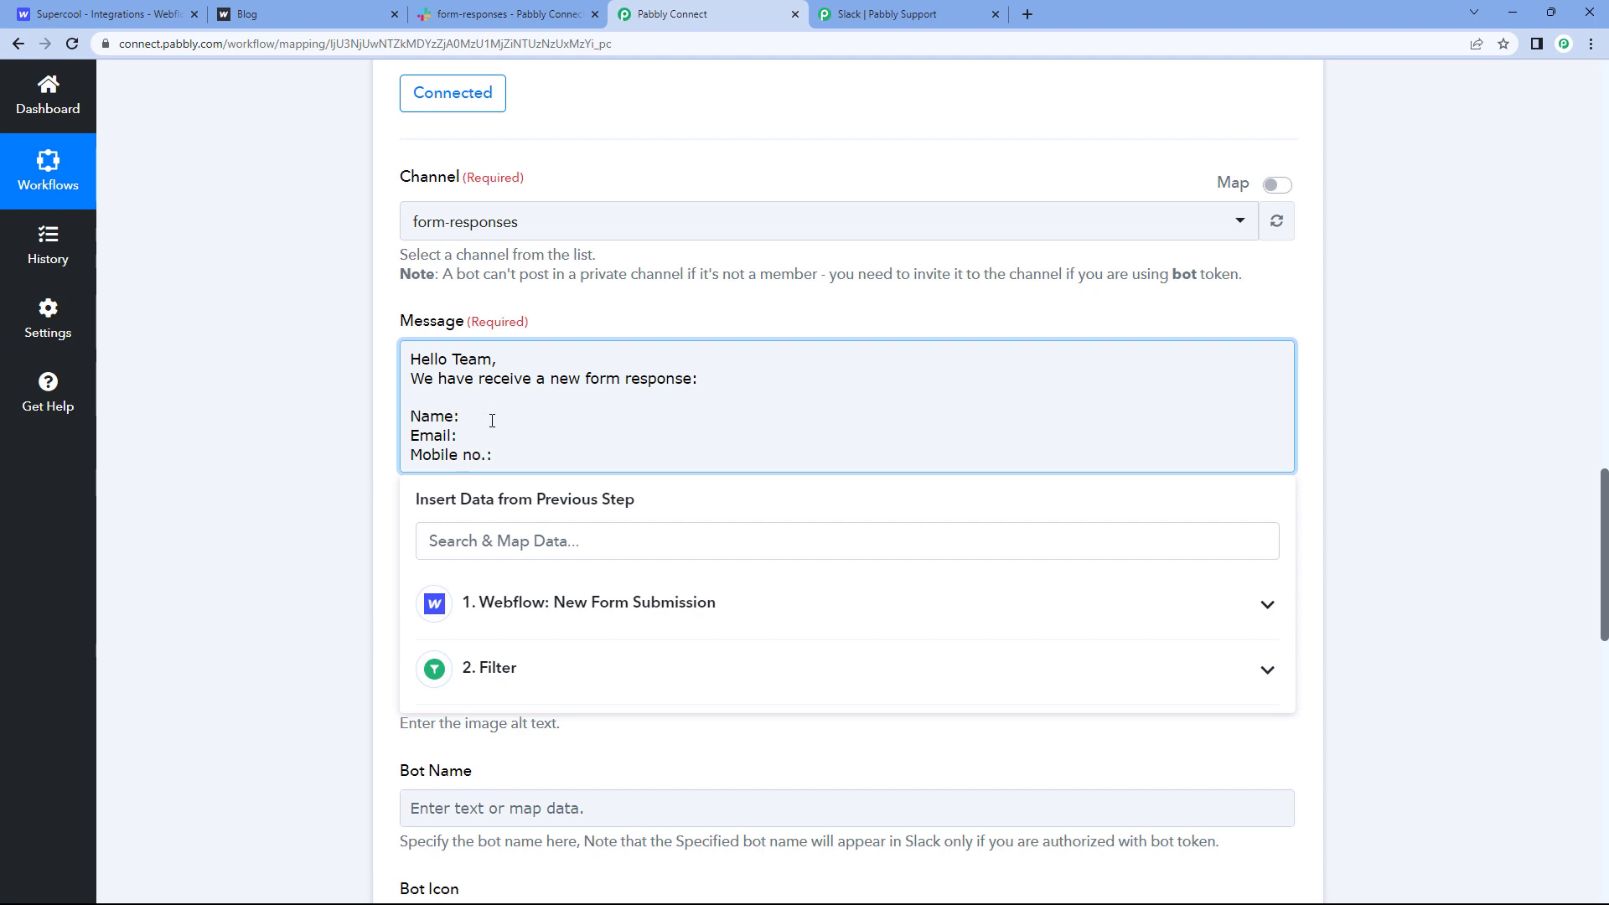
{"action": "left_click", "coordinate": [527, 599]}
{"action": "scroll", "coordinate": [562, 578], "scroll_direction": "down", "scroll_amount": 1}
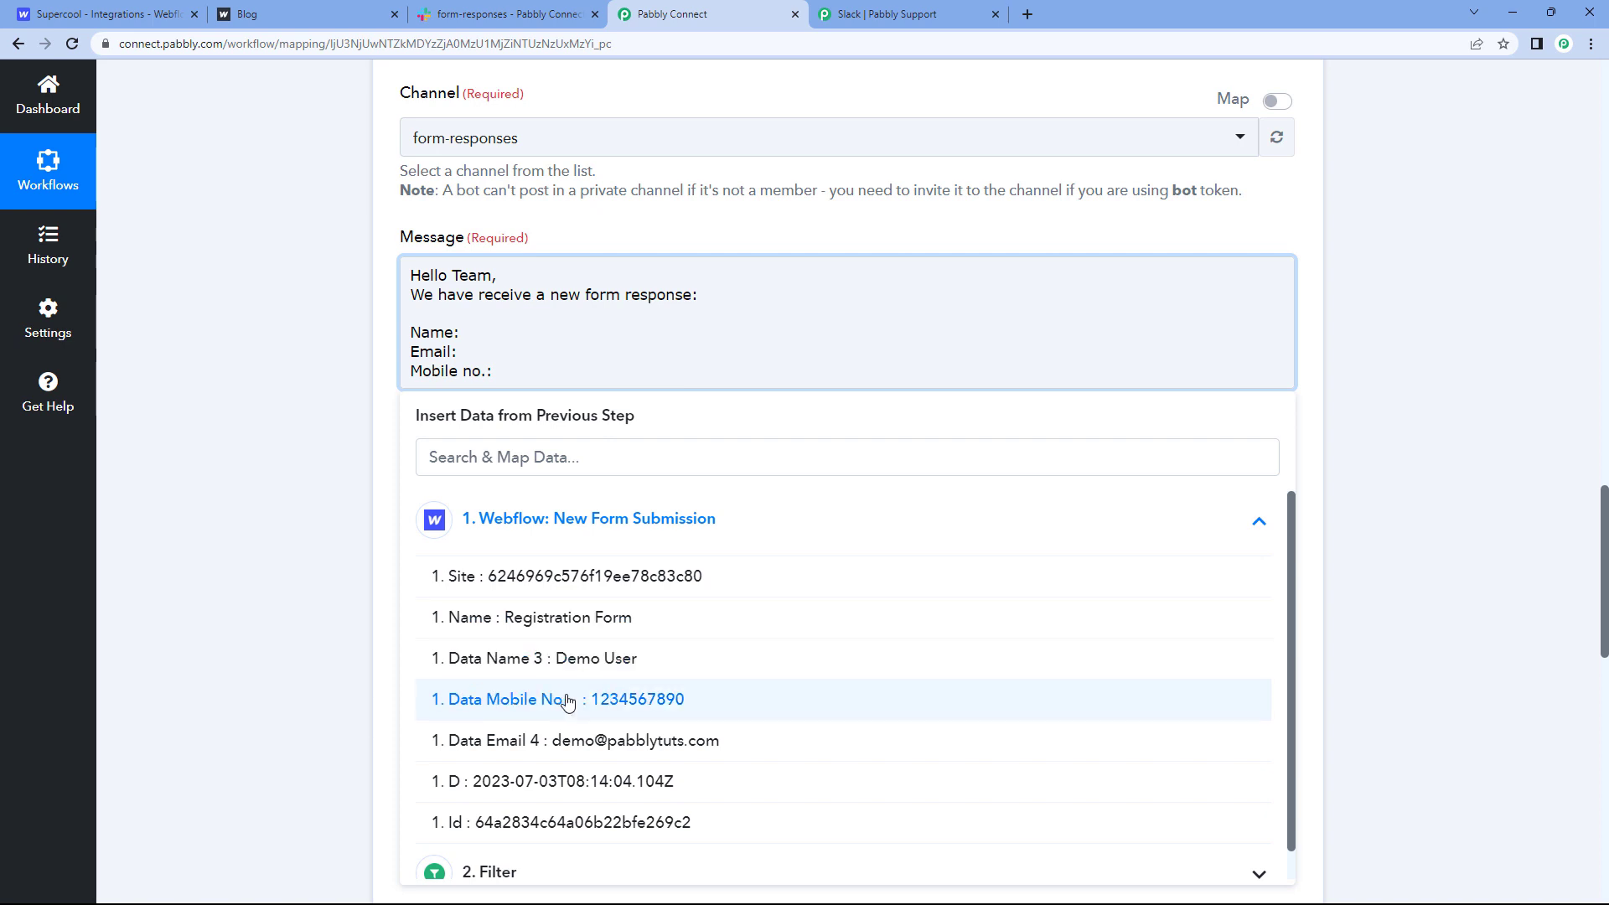
{"action": "left_click", "coordinate": [578, 665]}
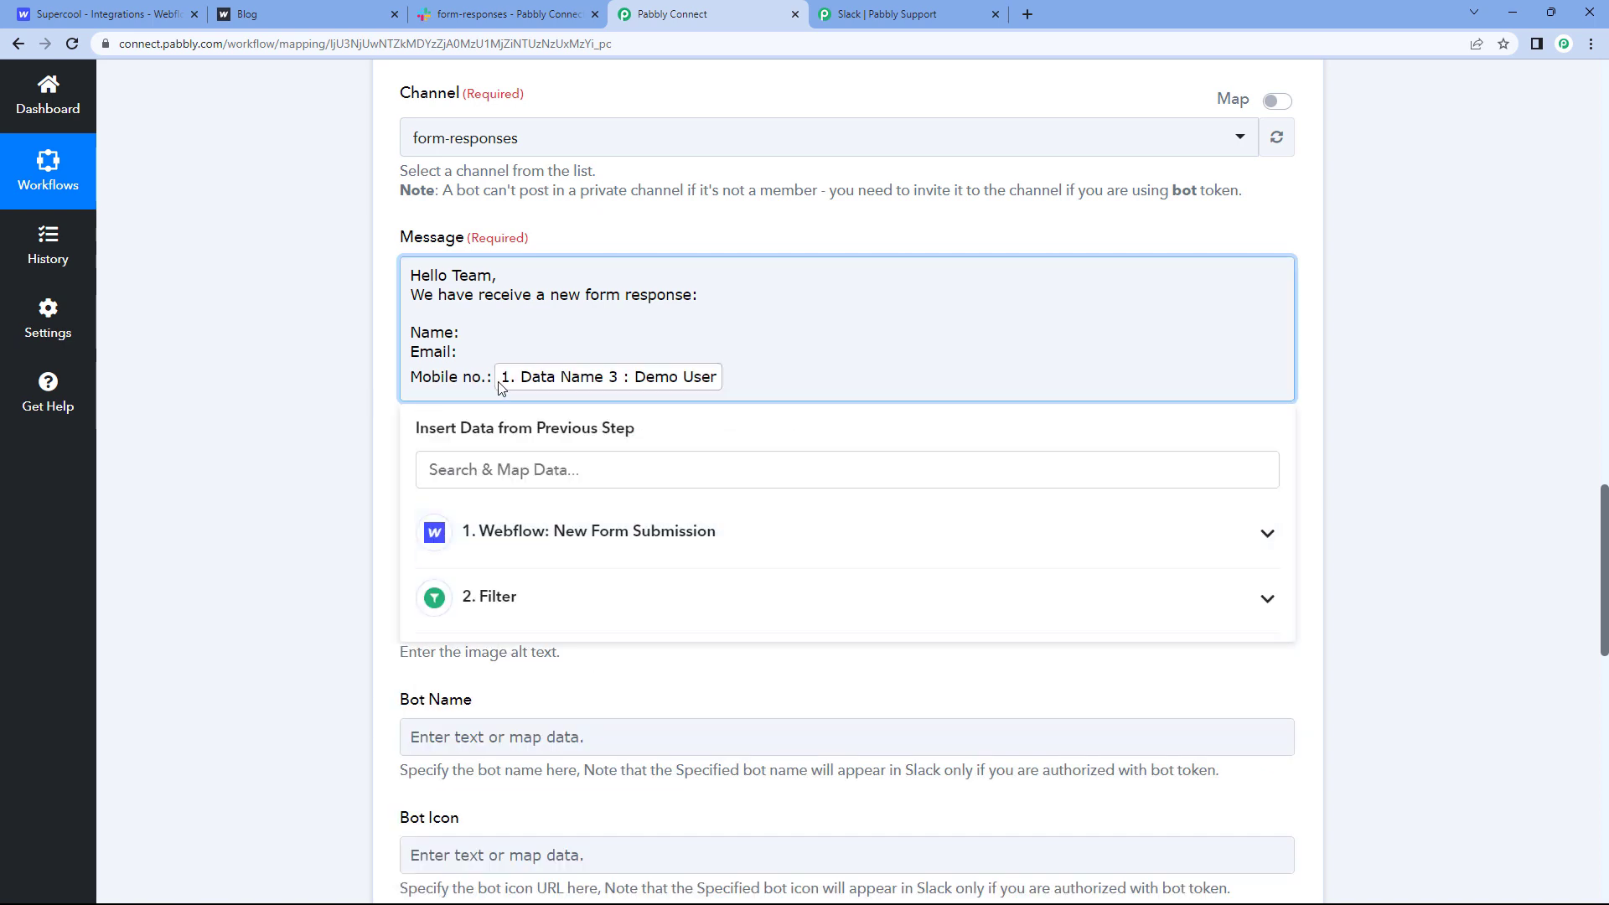
{"action": "key", "text": "BackSpace"}
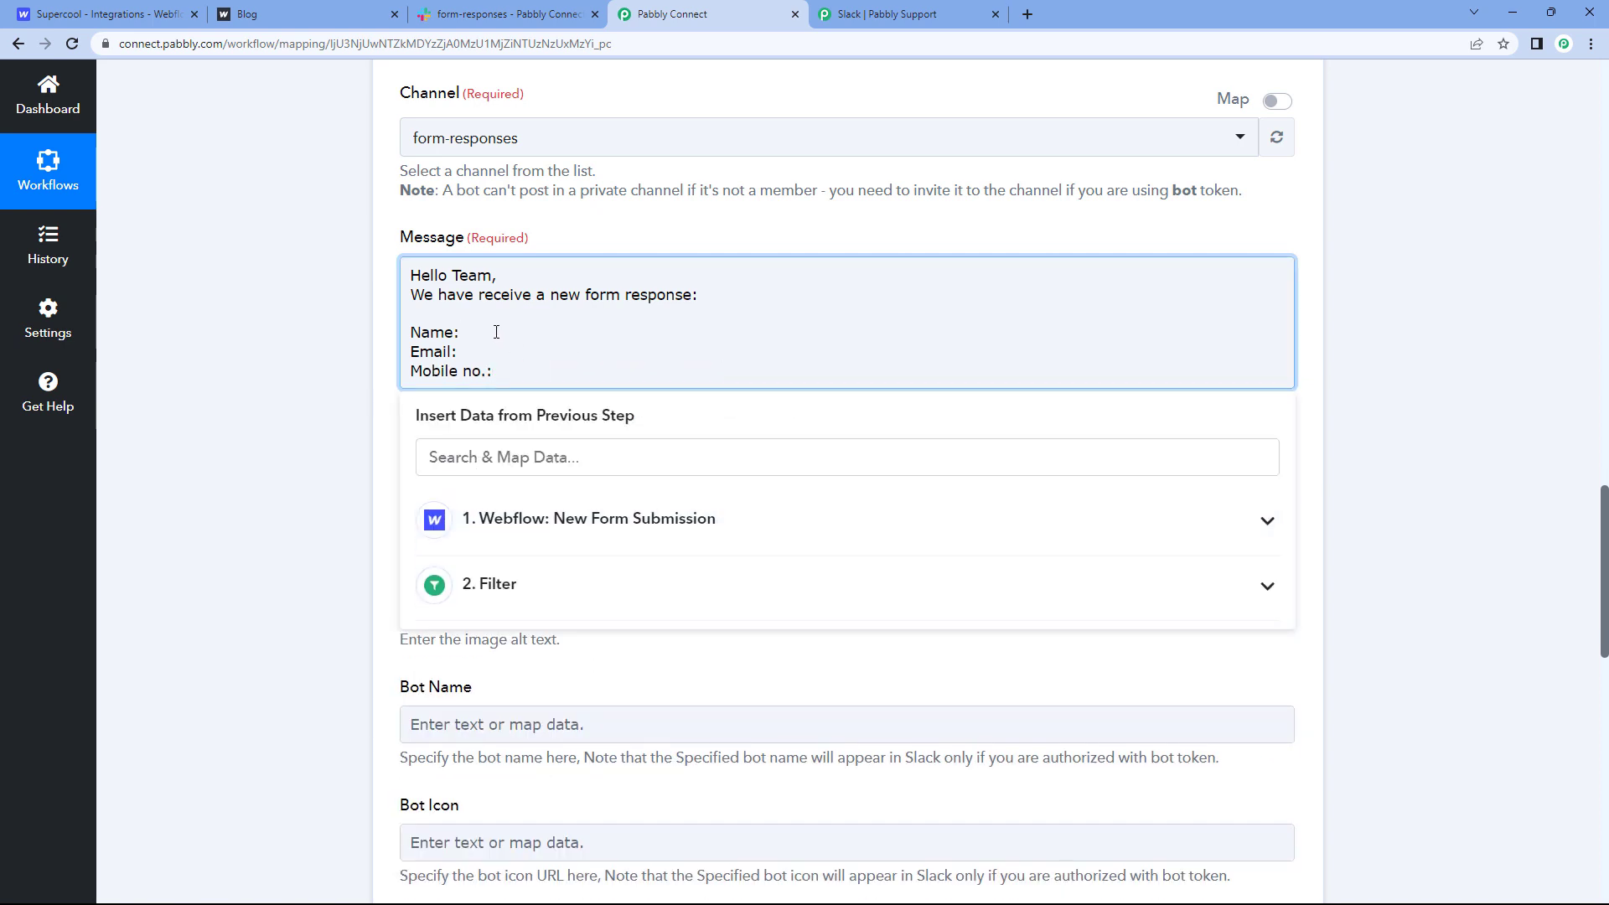
{"action": "left_click", "coordinate": [526, 518]}
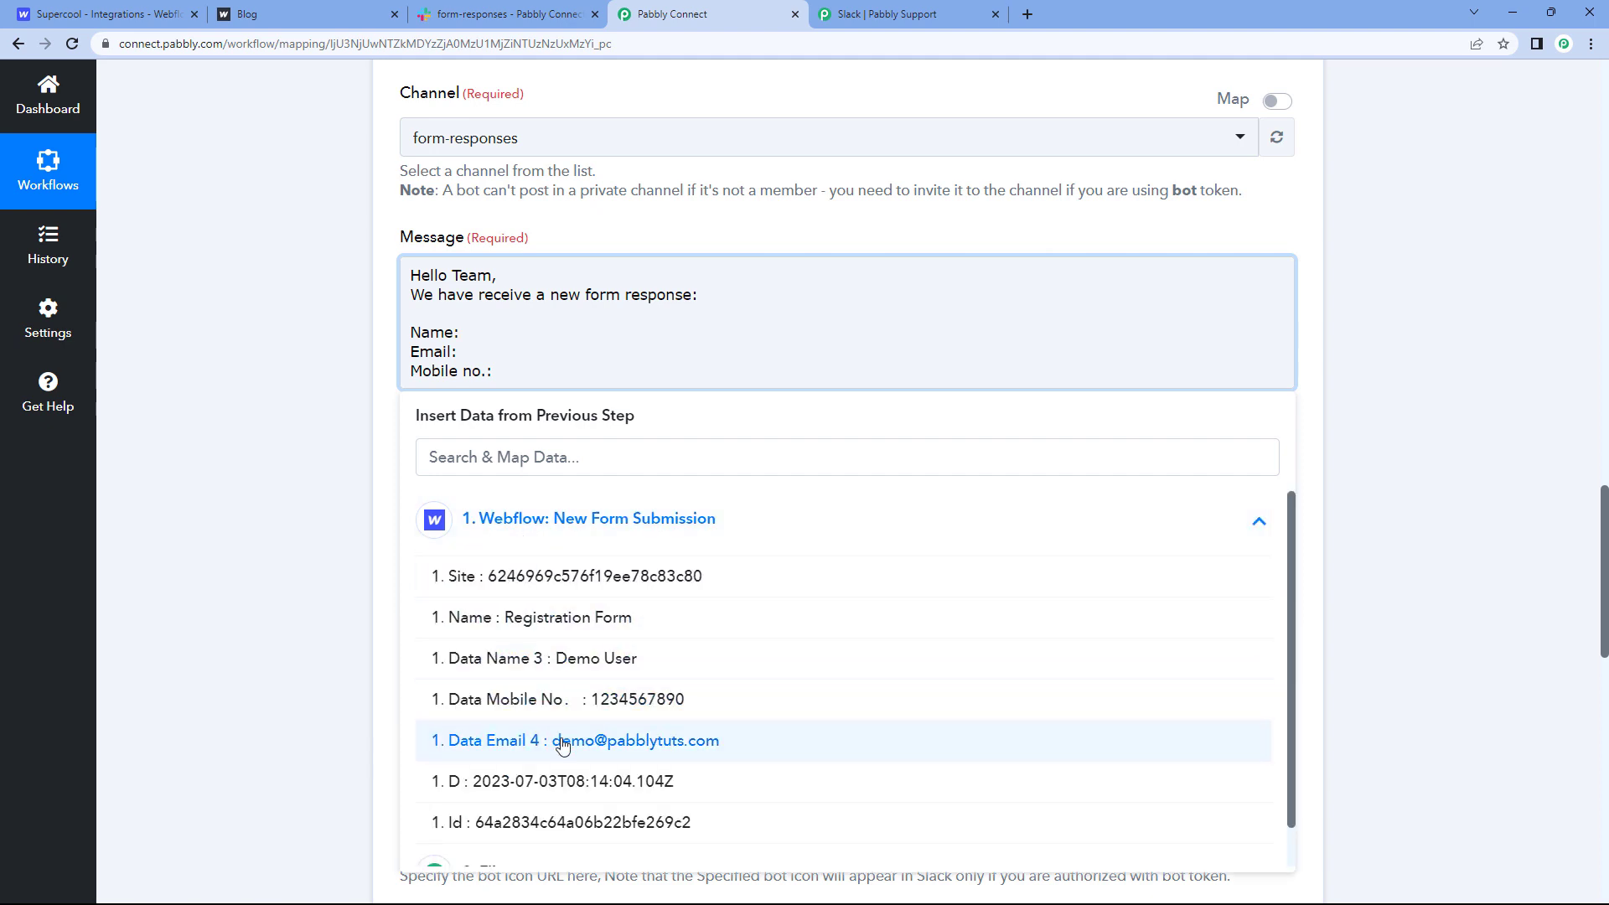
{"action": "left_click", "coordinate": [560, 662]}
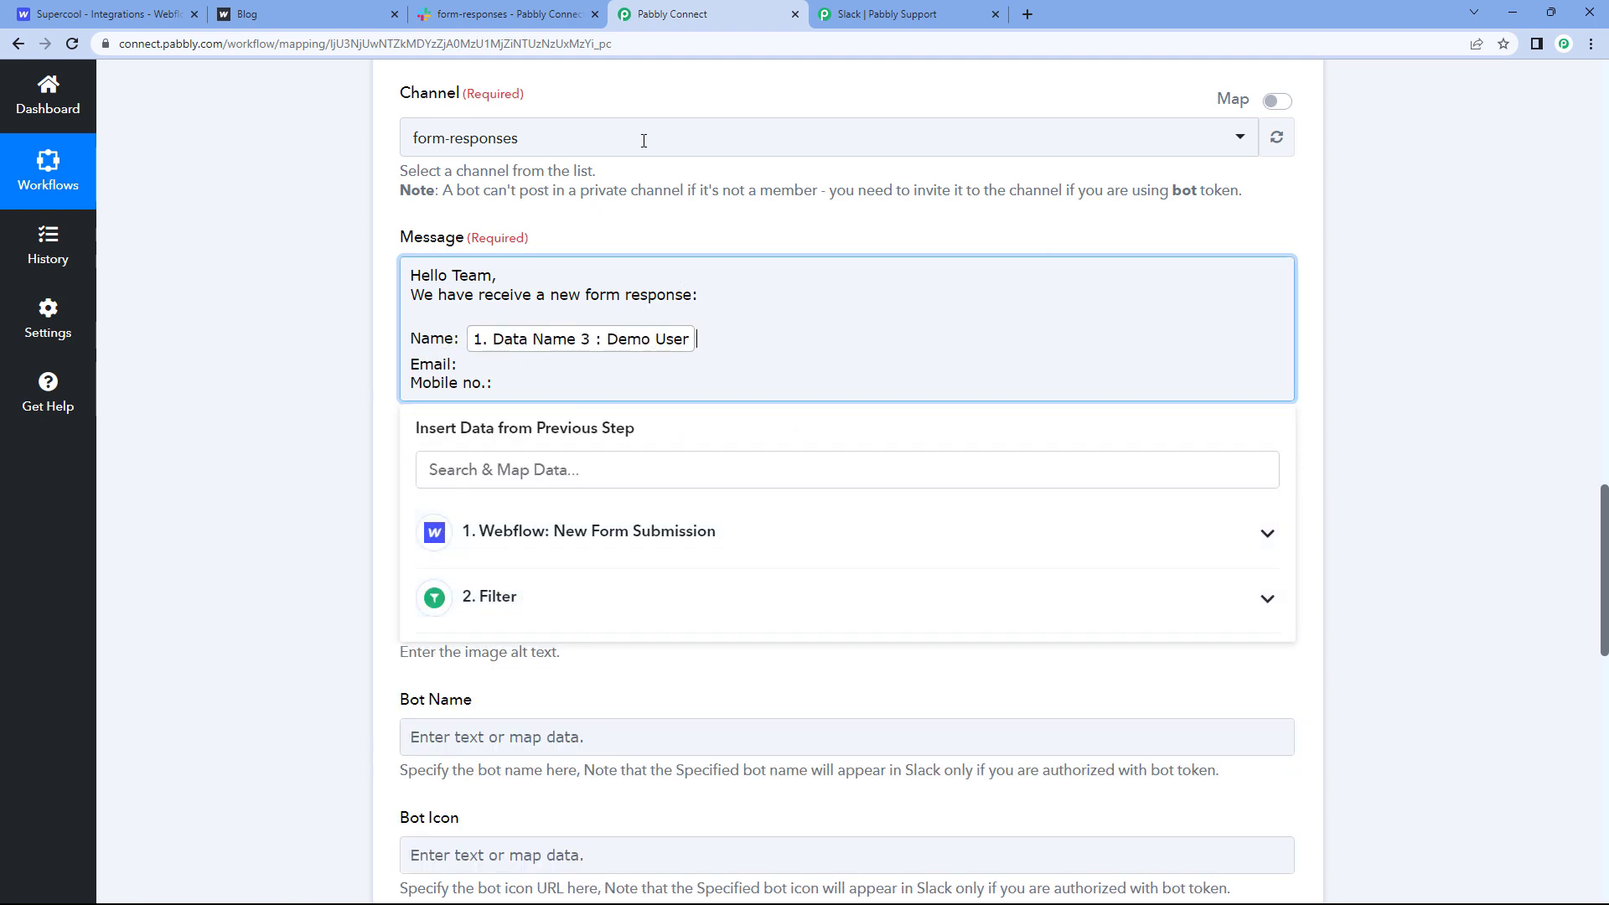
Step: Insert Data Email 4 after Email: and Data Mobile No. after Mobile no.:
{"action": "left_click", "coordinate": [344, 15]}
{"action": "left_click", "coordinate": [728, 10]}
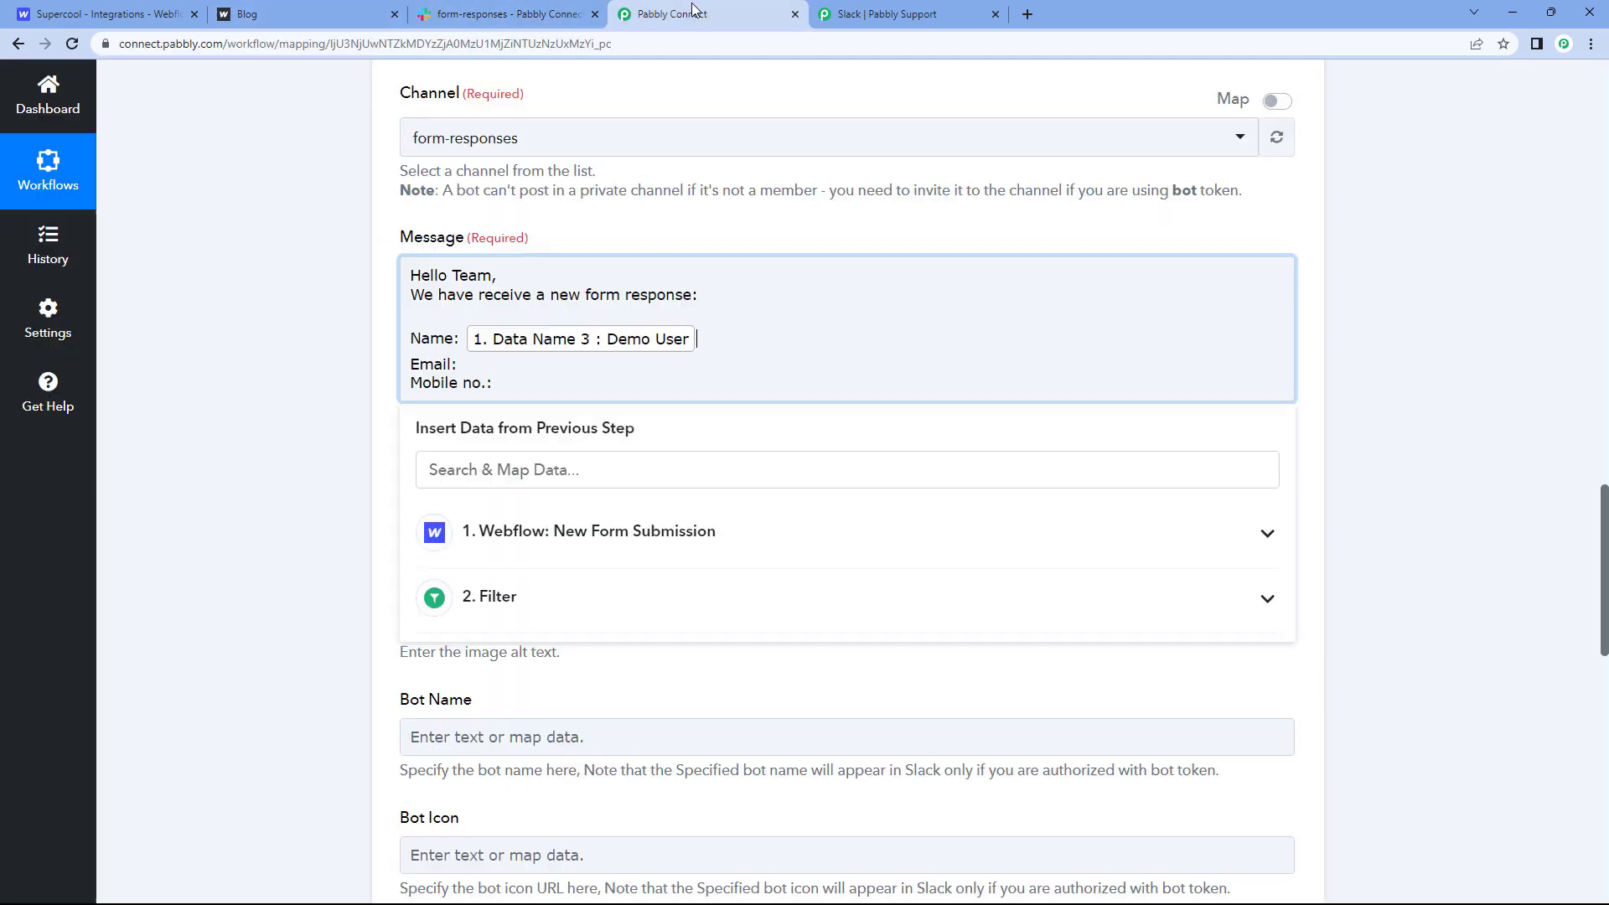
{"action": "left_click", "coordinate": [478, 368]}
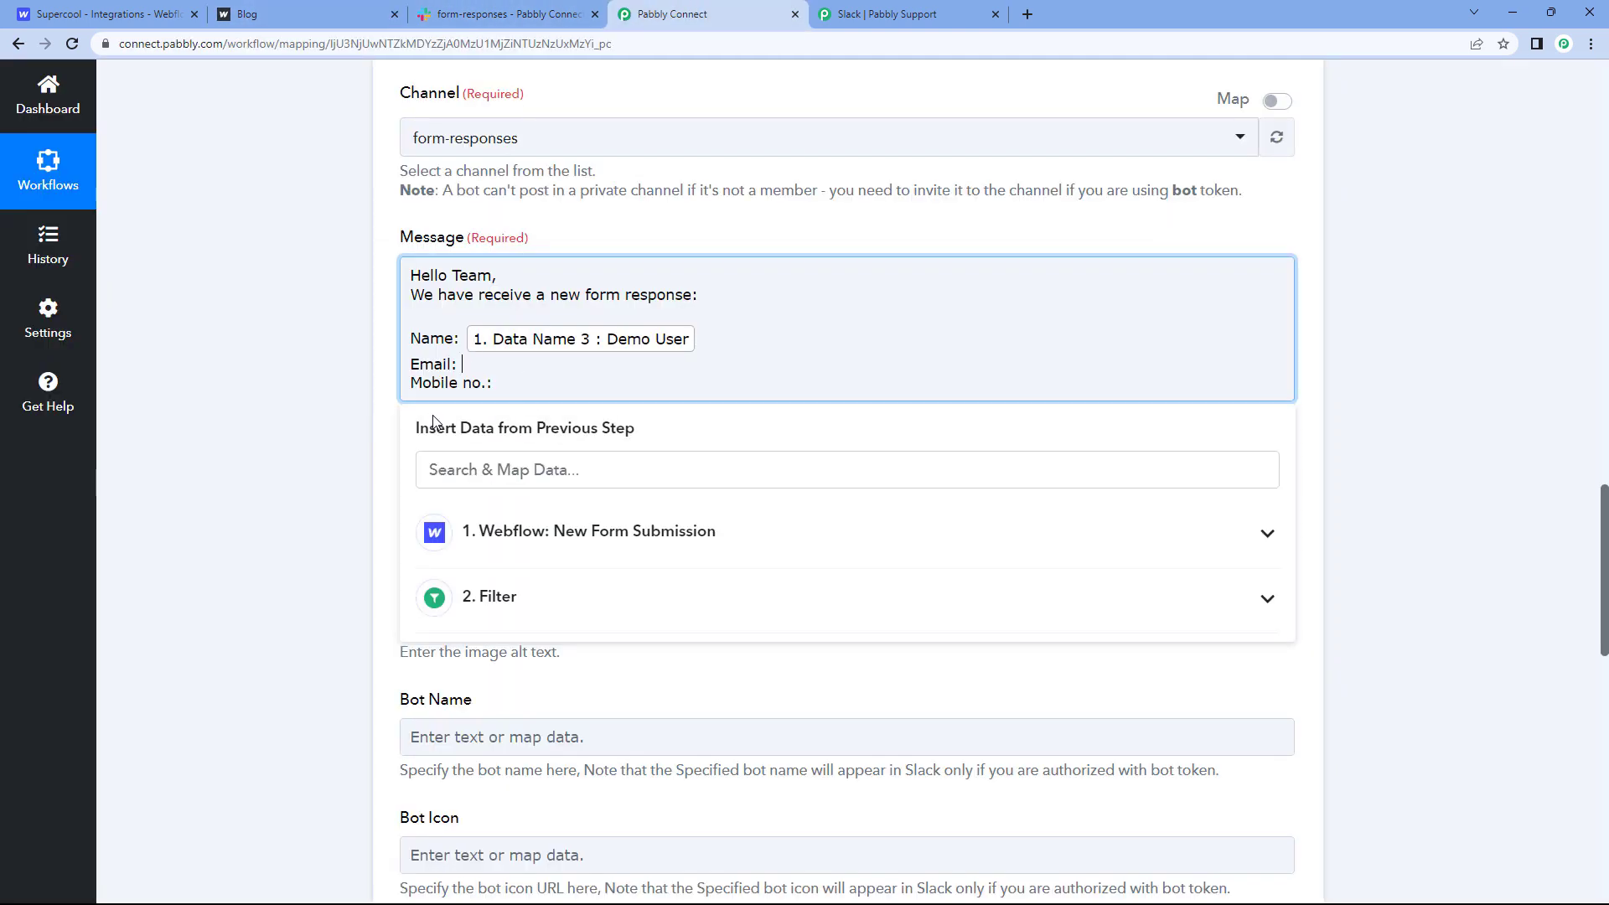
{"action": "left_click", "coordinate": [617, 531]}
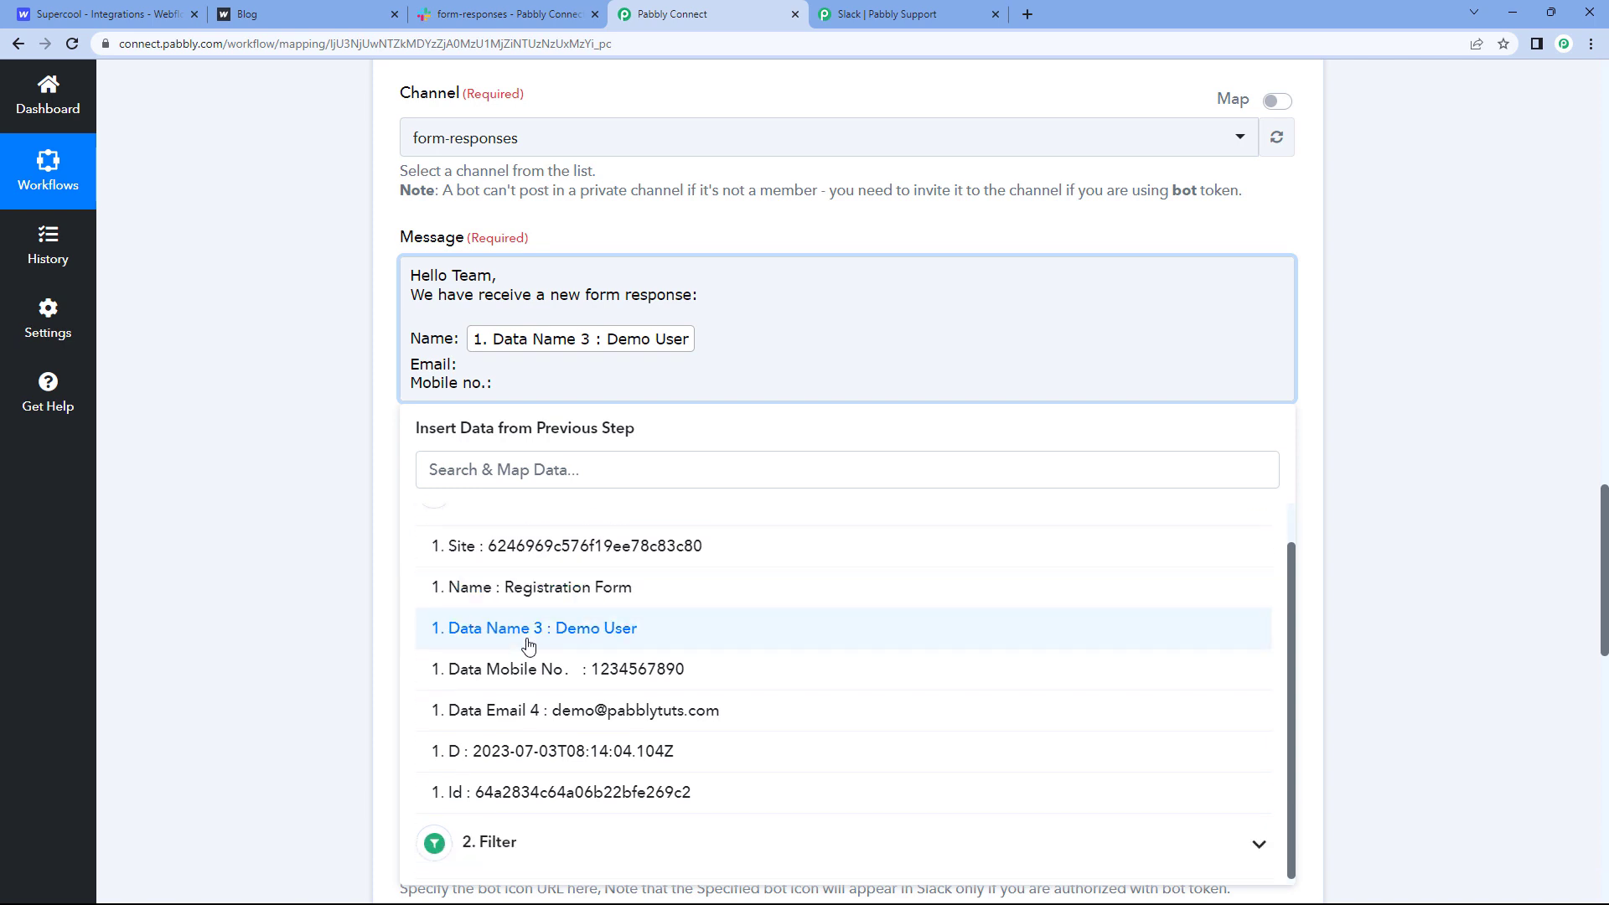
{"action": "left_click", "coordinate": [552, 712]}
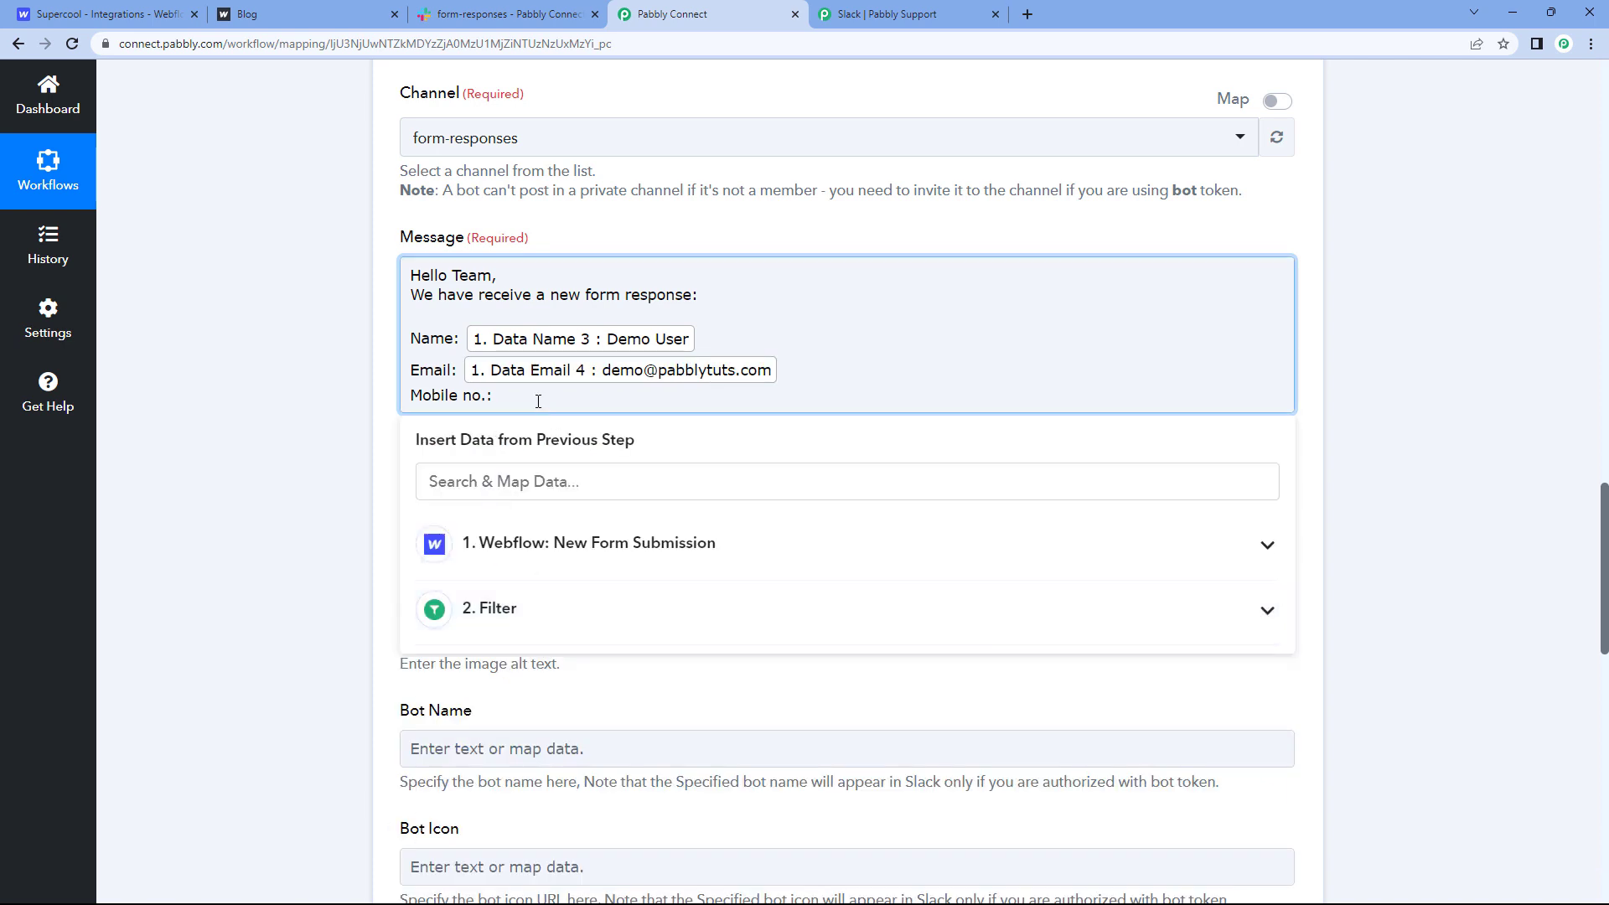
{"action": "left_click", "coordinate": [514, 557]}
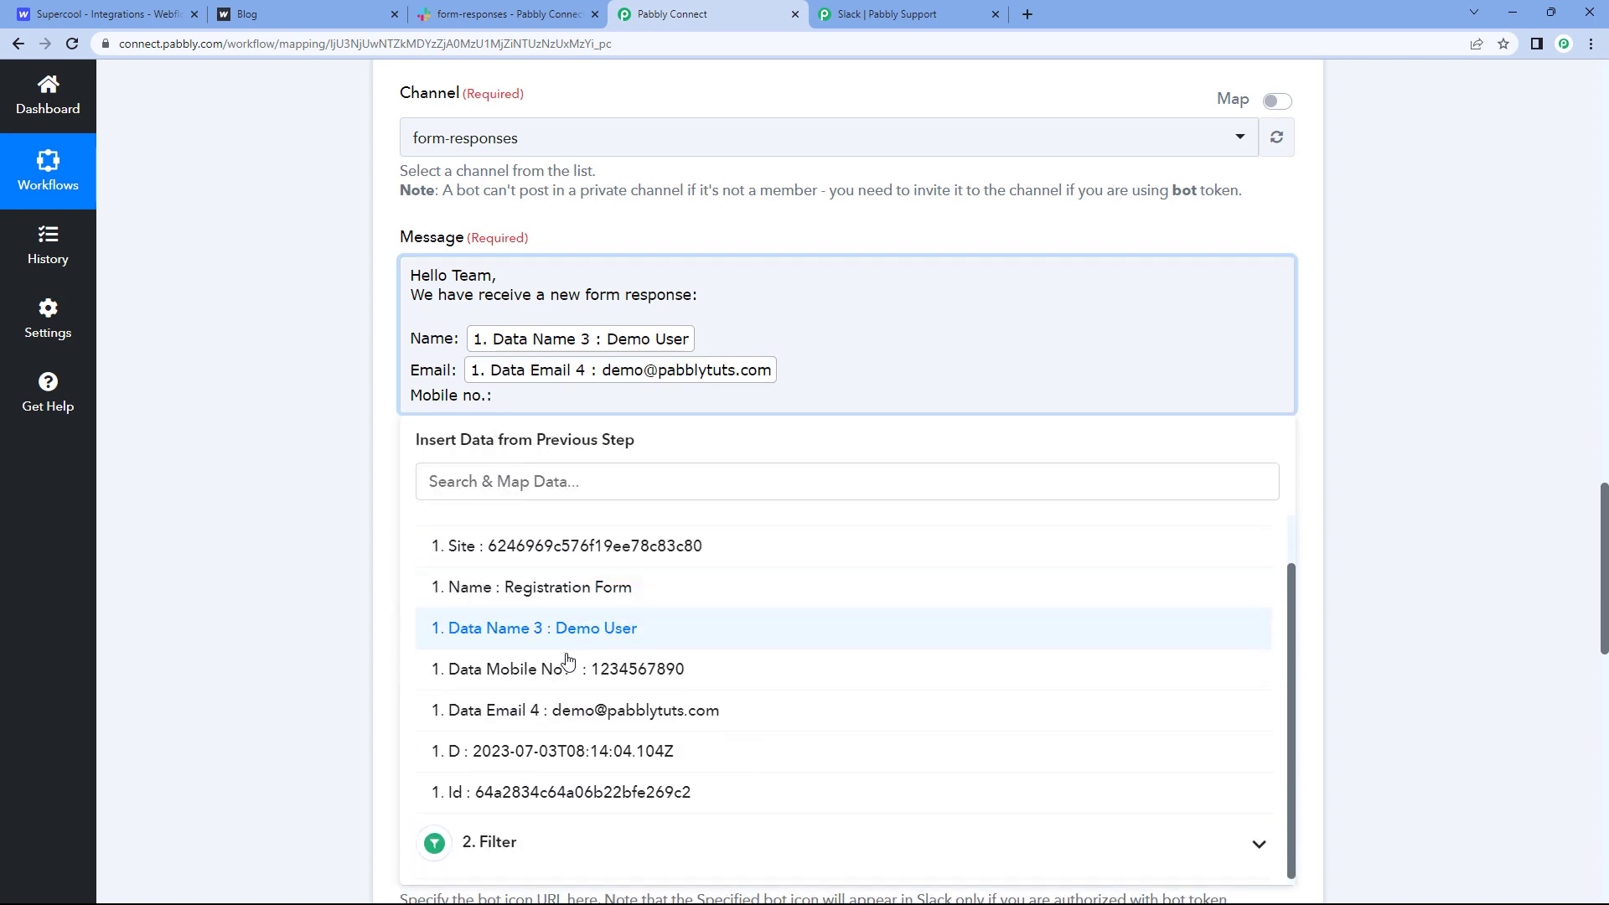
{"action": "left_click", "coordinate": [577, 668]}
{"action": "left_click", "coordinate": [316, 549]}
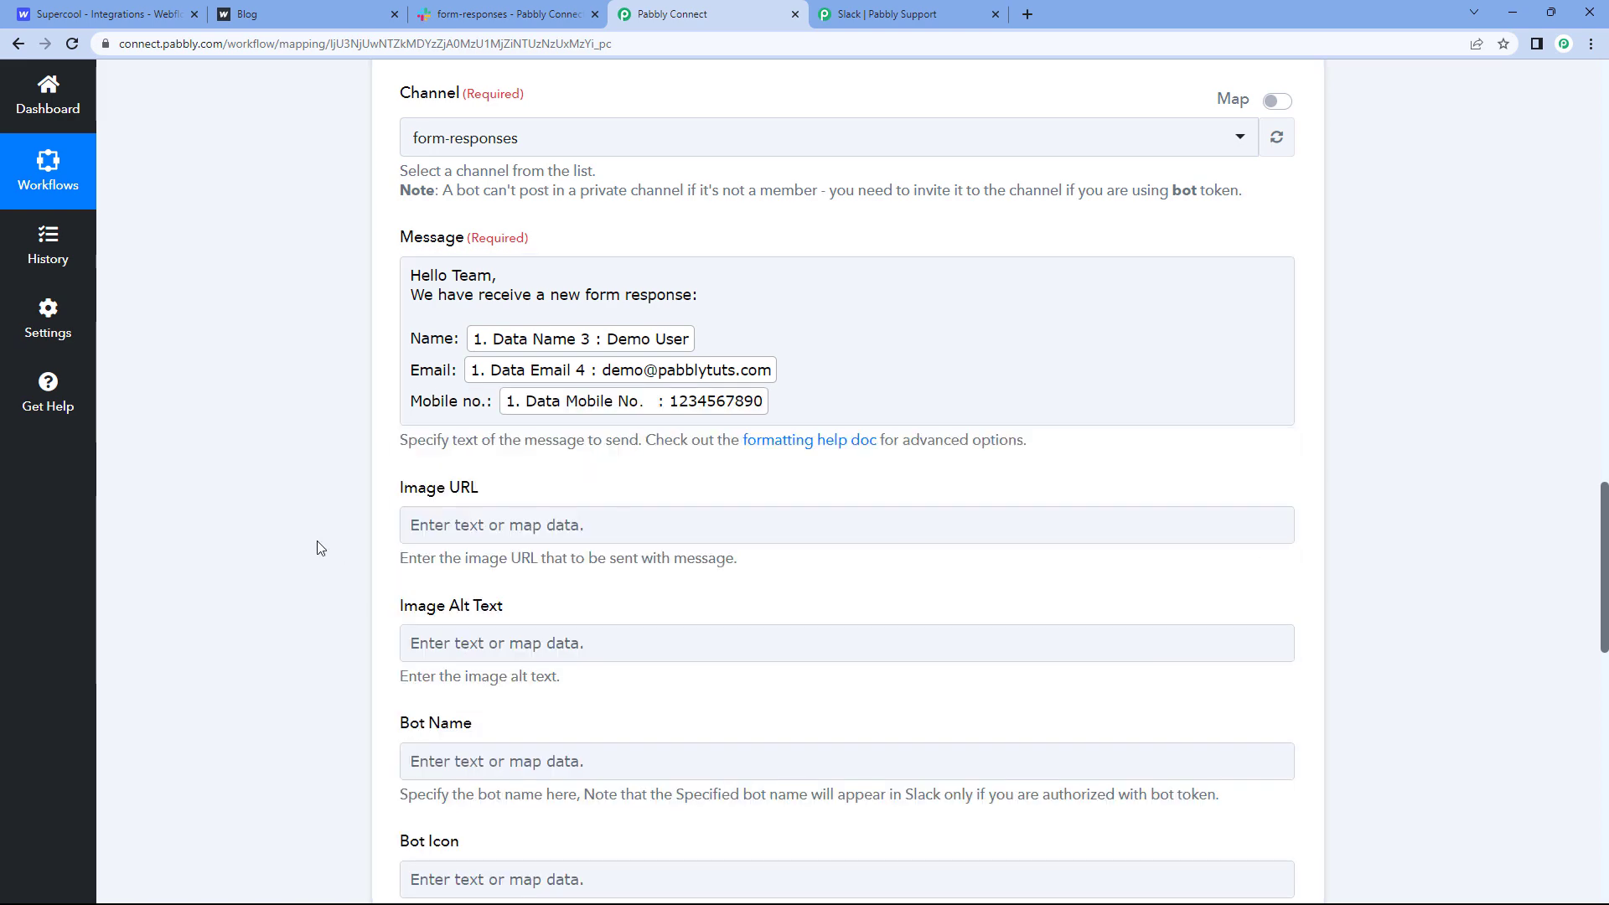
Step: Check the Slack form-responses channel and Webflow thank-you page, then return to the workflow
{"action": "scroll", "coordinate": [317, 546], "scroll_direction": "up", "scroll_amount": 1}
{"action": "scroll", "coordinate": [344, 541], "scroll_direction": "up", "scroll_amount": 1}
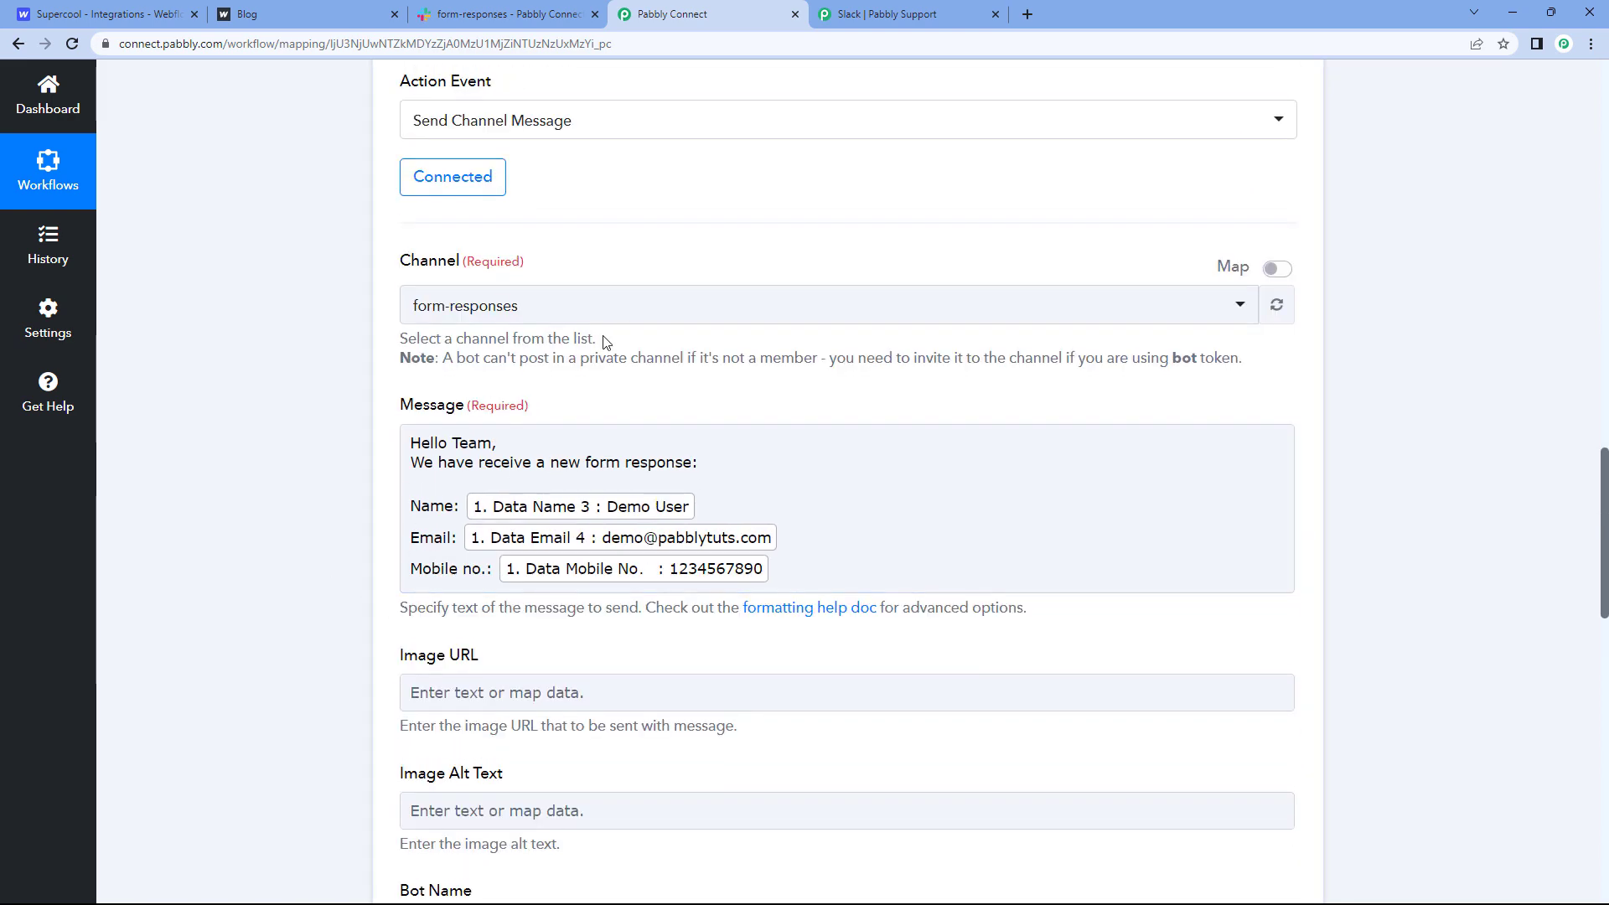
{"action": "scroll", "coordinate": [604, 344], "scroll_direction": "up", "scroll_amount": 1}
{"action": "left_click", "coordinate": [496, 7]}
{"action": "left_click", "coordinate": [310, 15]}
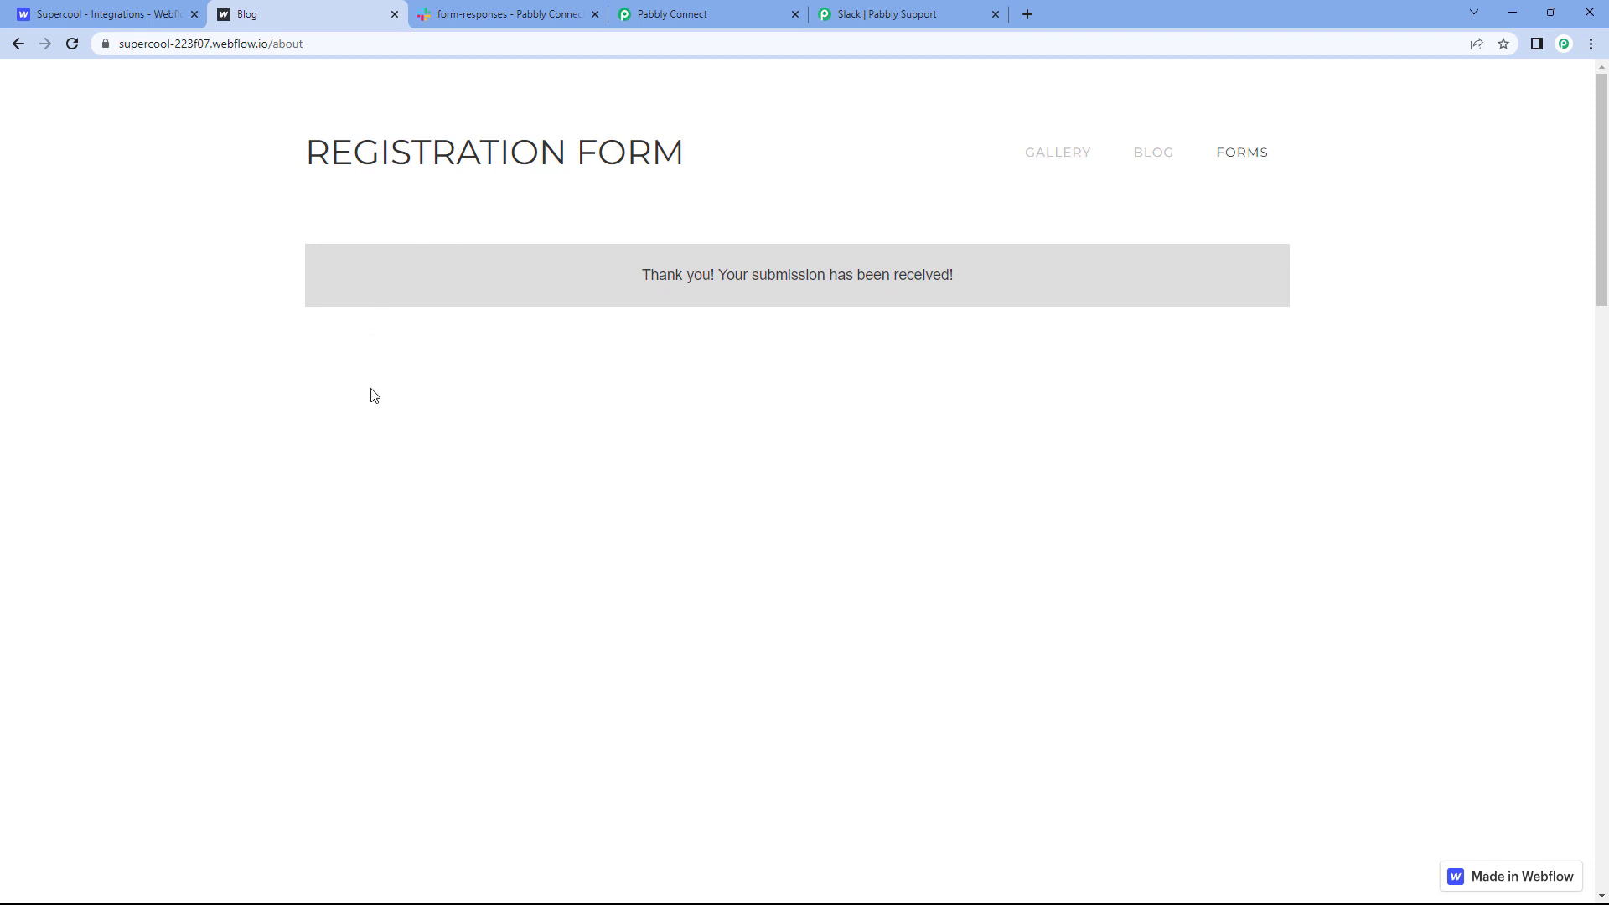
{"action": "left_click", "coordinate": [692, 11]}
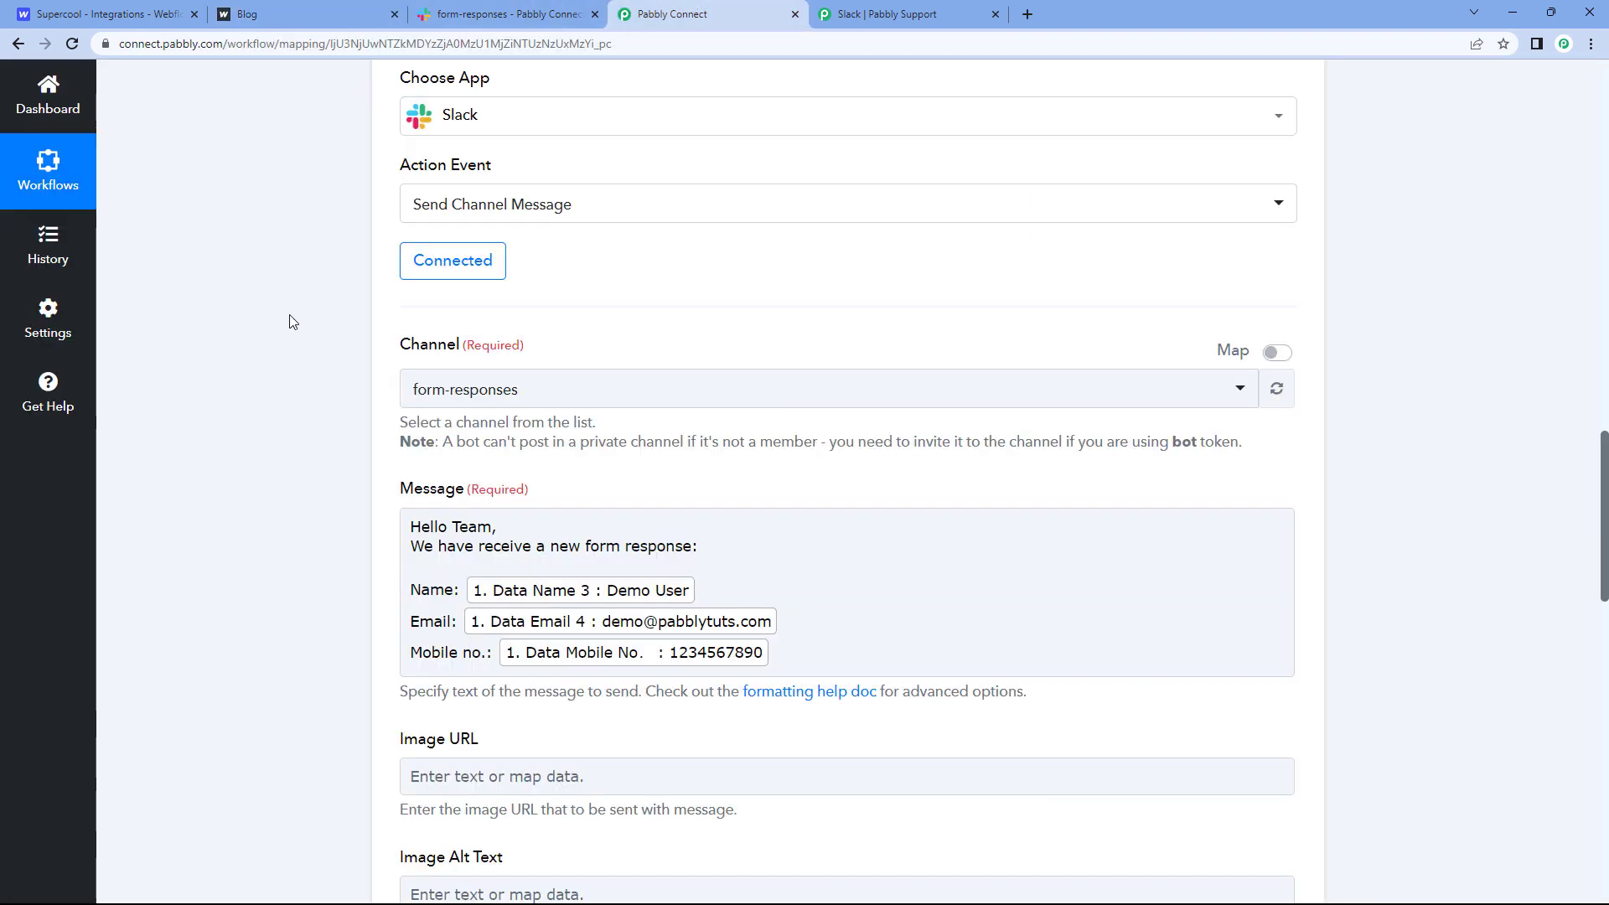
Step: Review the optional Slack fields, keeping Auto-Expand Links and Link Usernames True, Reply Broadcast False
{"action": "scroll", "coordinate": [294, 372], "scroll_direction": "down", "scroll_amount": 1}
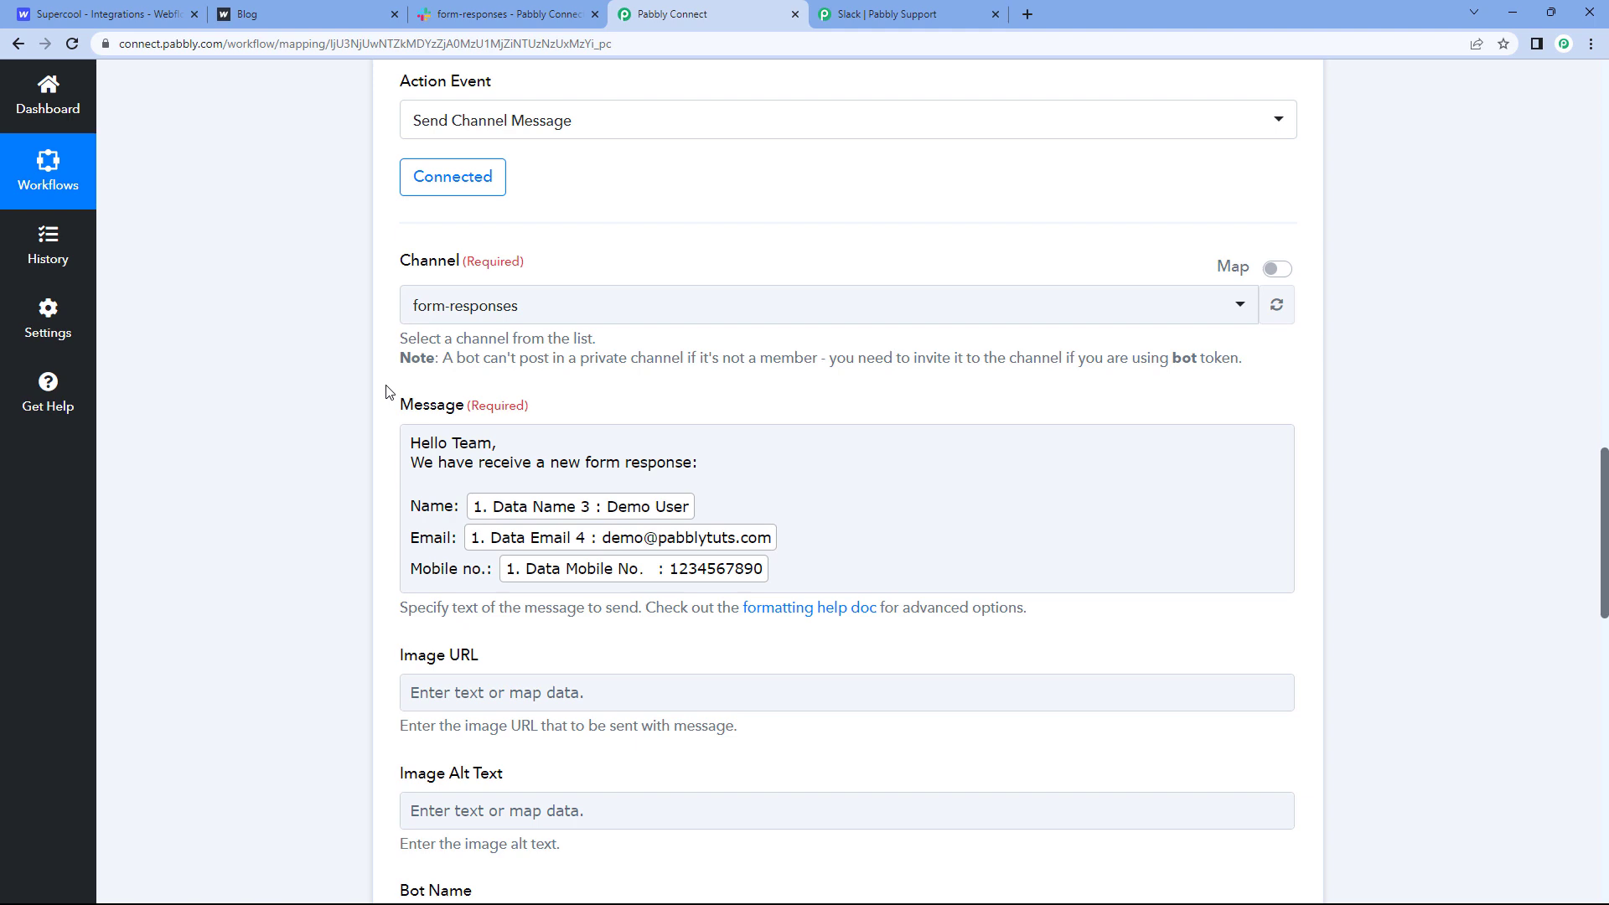
{"action": "scroll", "coordinate": [369, 402], "scroll_direction": "down", "scroll_amount": 1}
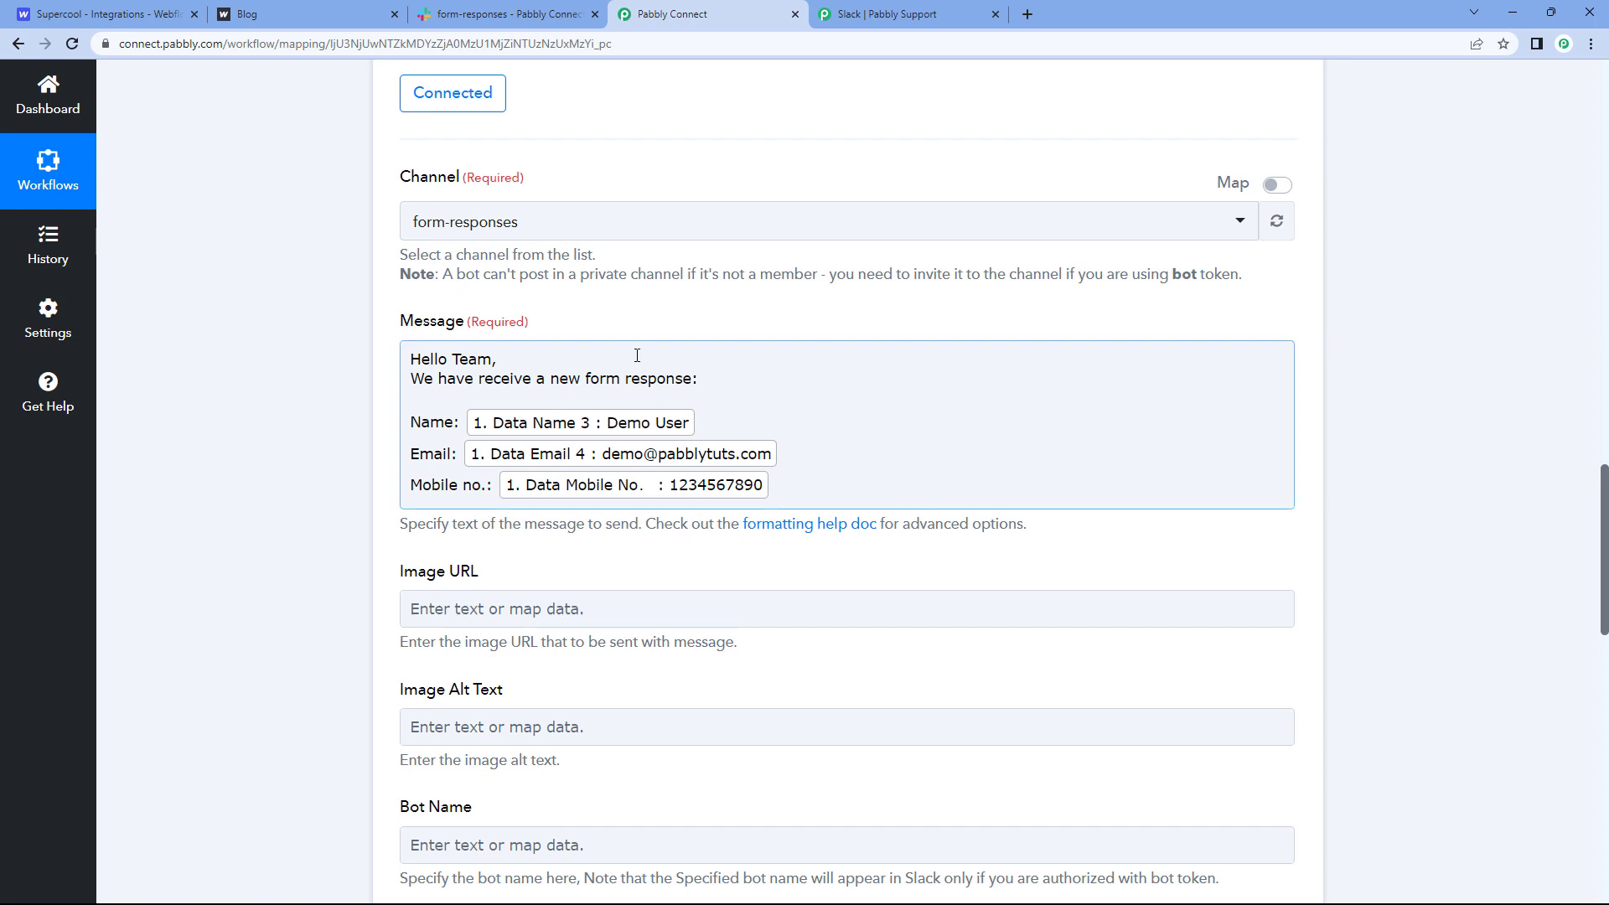
{"action": "scroll", "coordinate": [637, 356], "scroll_direction": "up", "scroll_amount": 1}
{"action": "scroll", "coordinate": [331, 280], "scroll_direction": "down", "scroll_amount": 3}
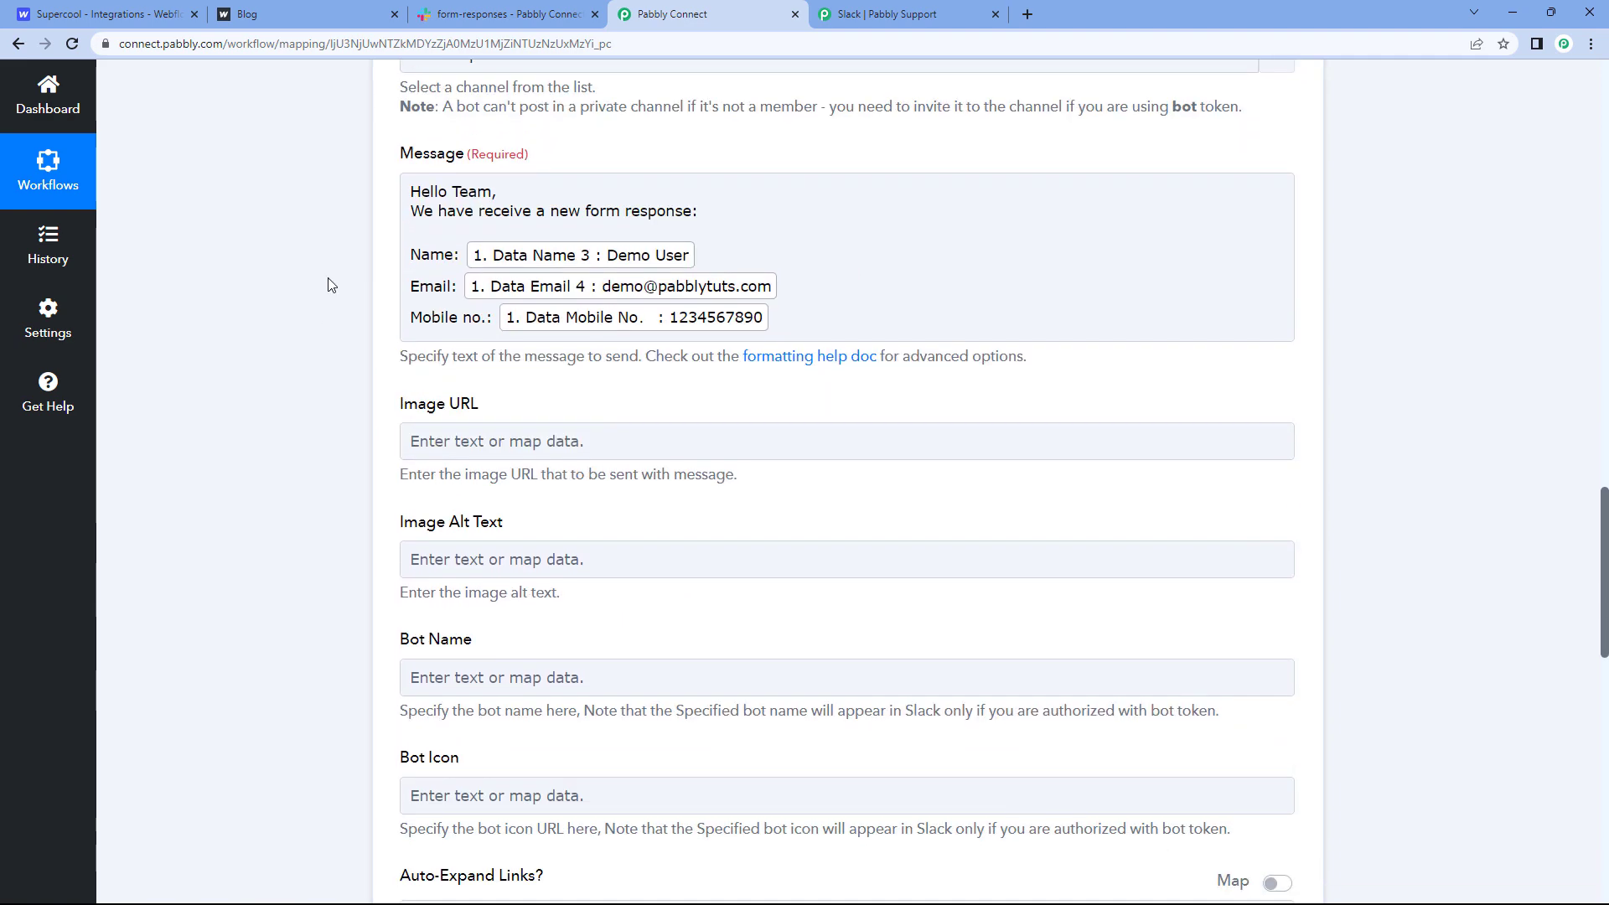
{"action": "scroll", "coordinate": [365, 263], "scroll_direction": "down", "scroll_amount": 2}
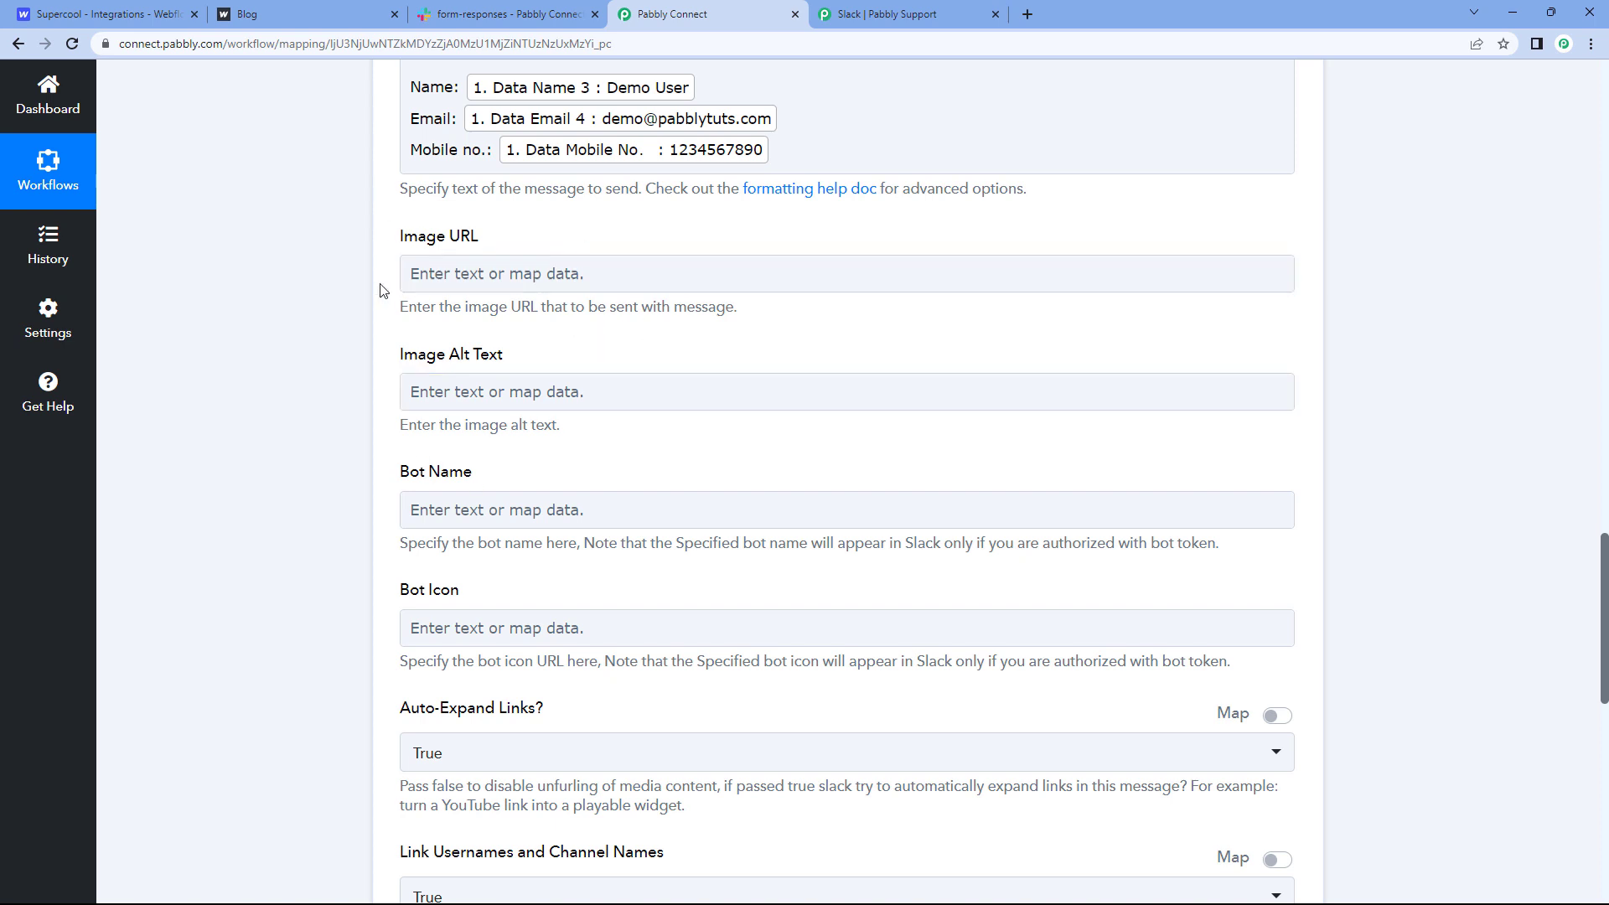
{"action": "scroll", "coordinate": [503, 251], "scroll_direction": "down", "scroll_amount": 3}
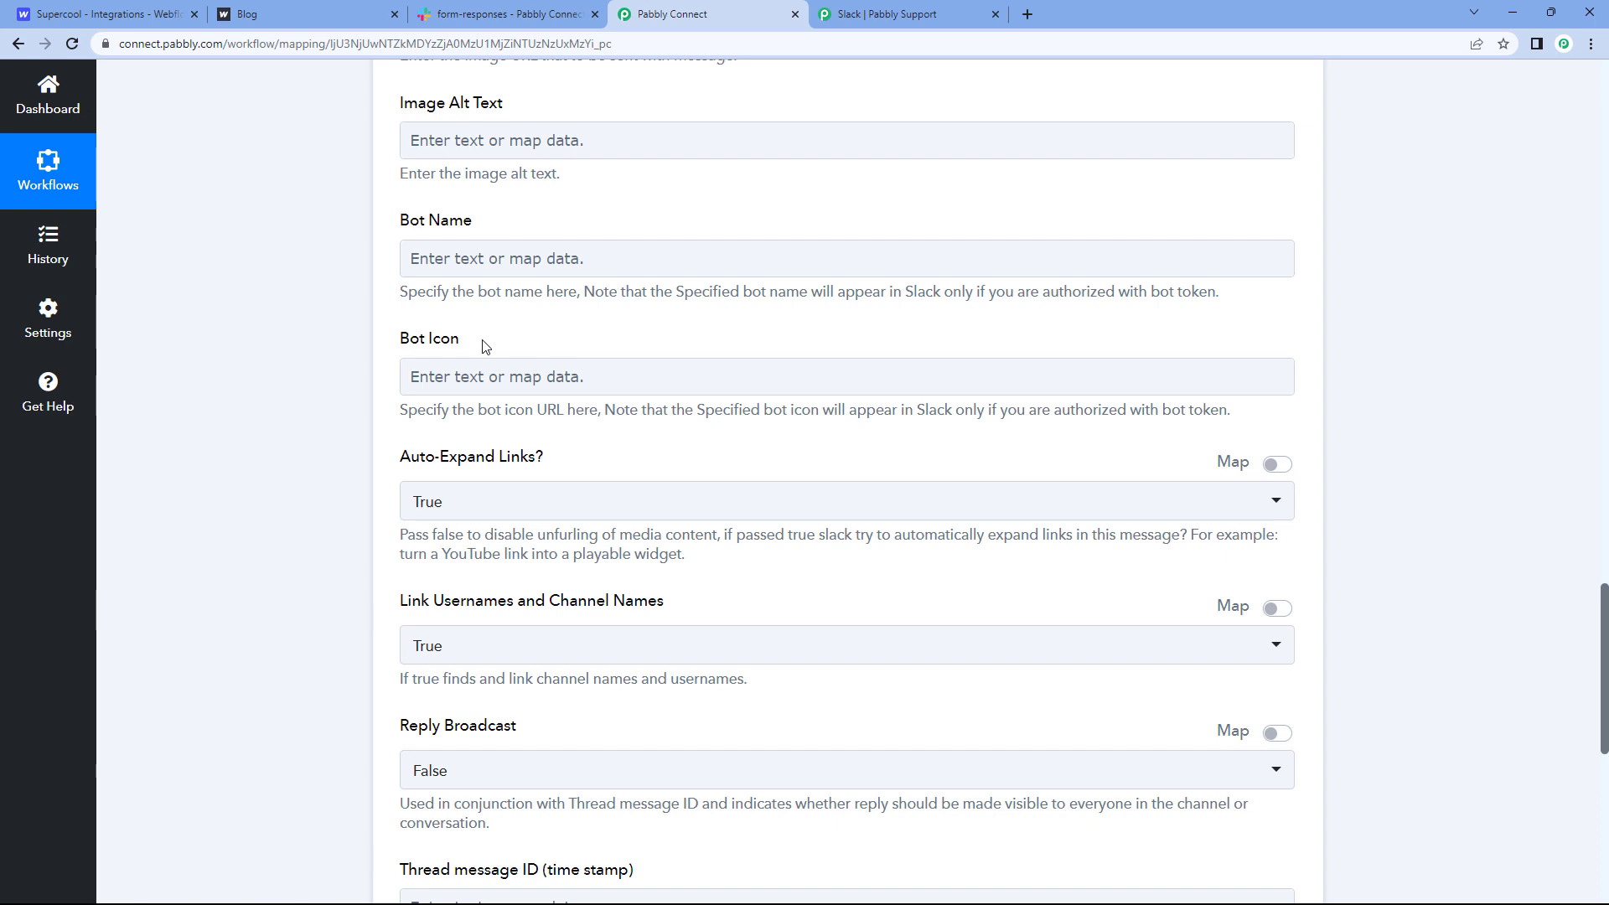
{"action": "left_click", "coordinate": [490, 262]}
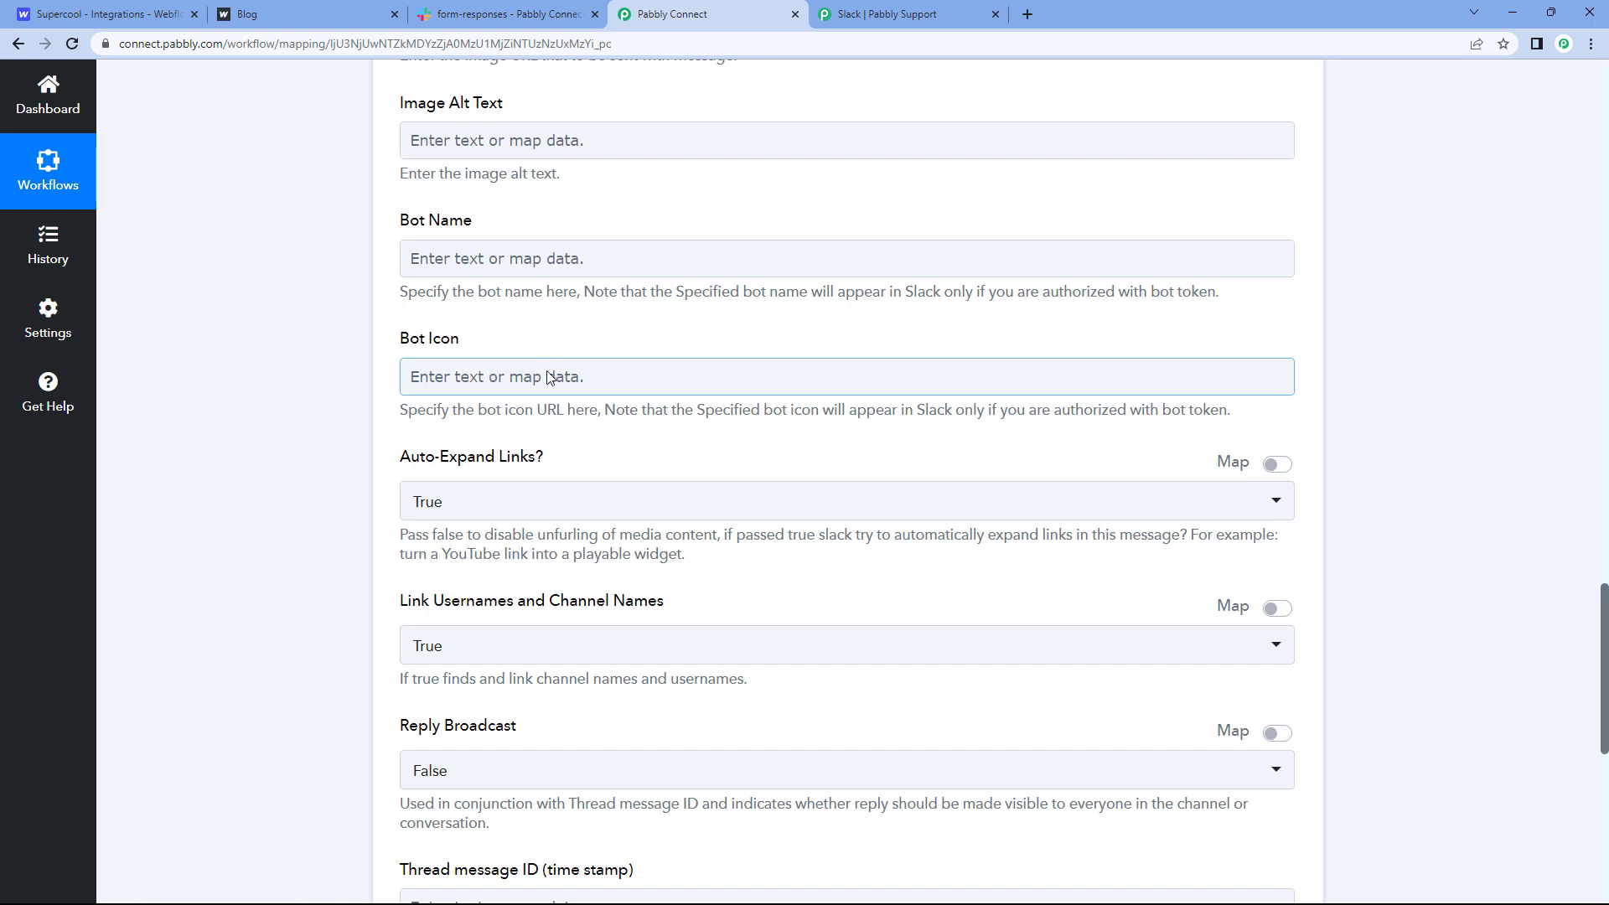
{"action": "scroll", "coordinate": [375, 338], "scroll_direction": "down", "scroll_amount": 2}
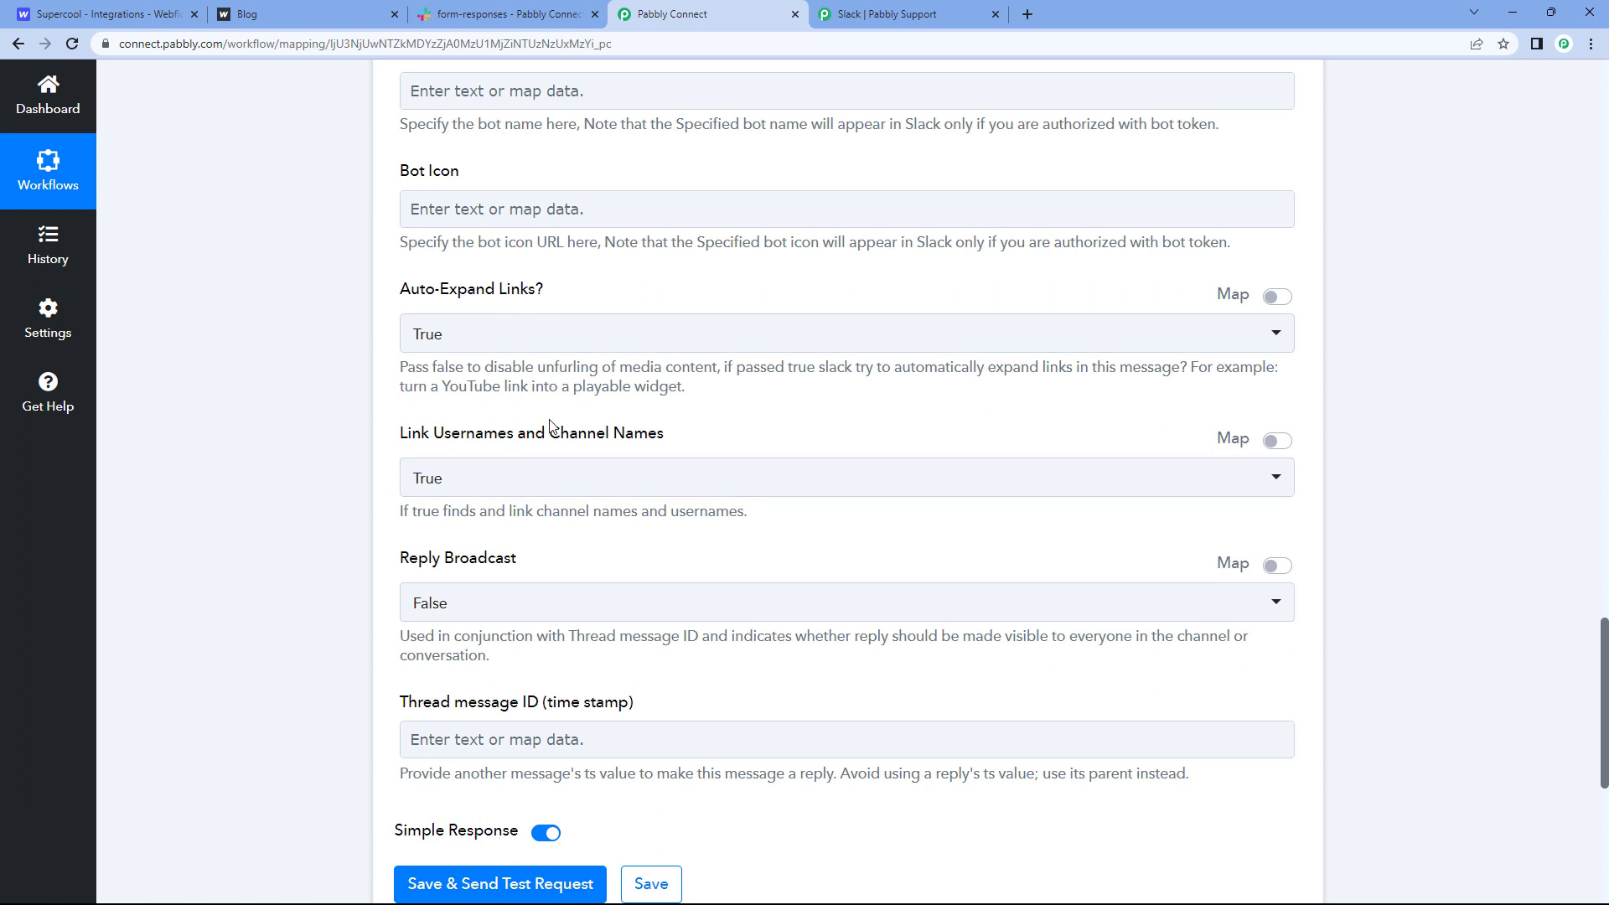
{"action": "scroll", "coordinate": [553, 428], "scroll_direction": "down", "scroll_amount": 1}
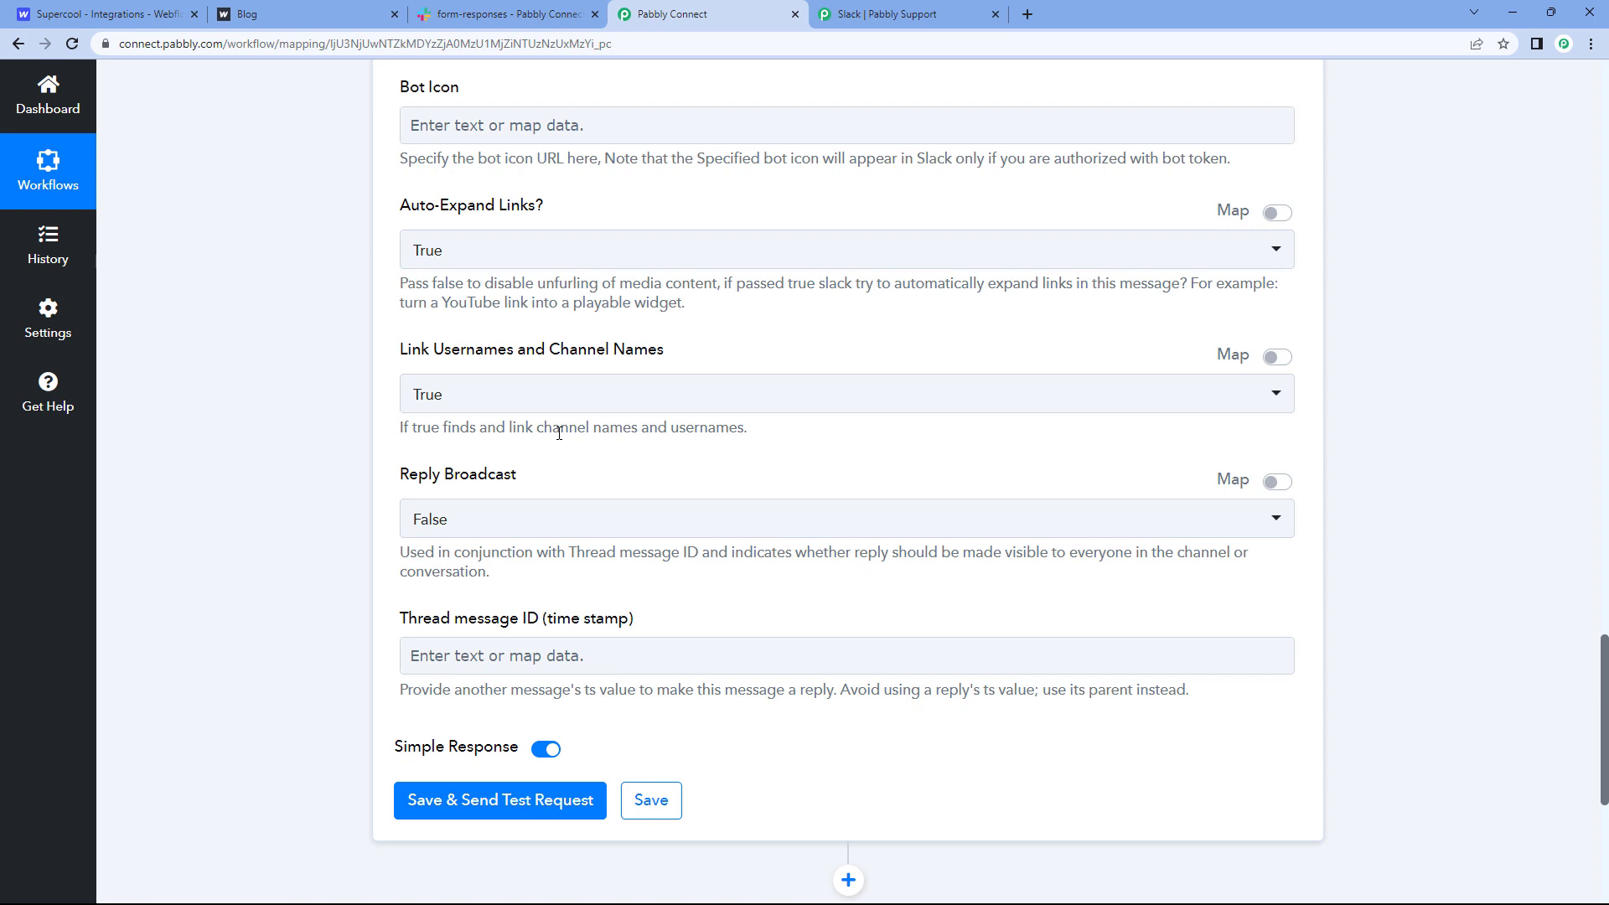
{"action": "scroll", "coordinate": [559, 433], "scroll_direction": "down", "scroll_amount": 2}
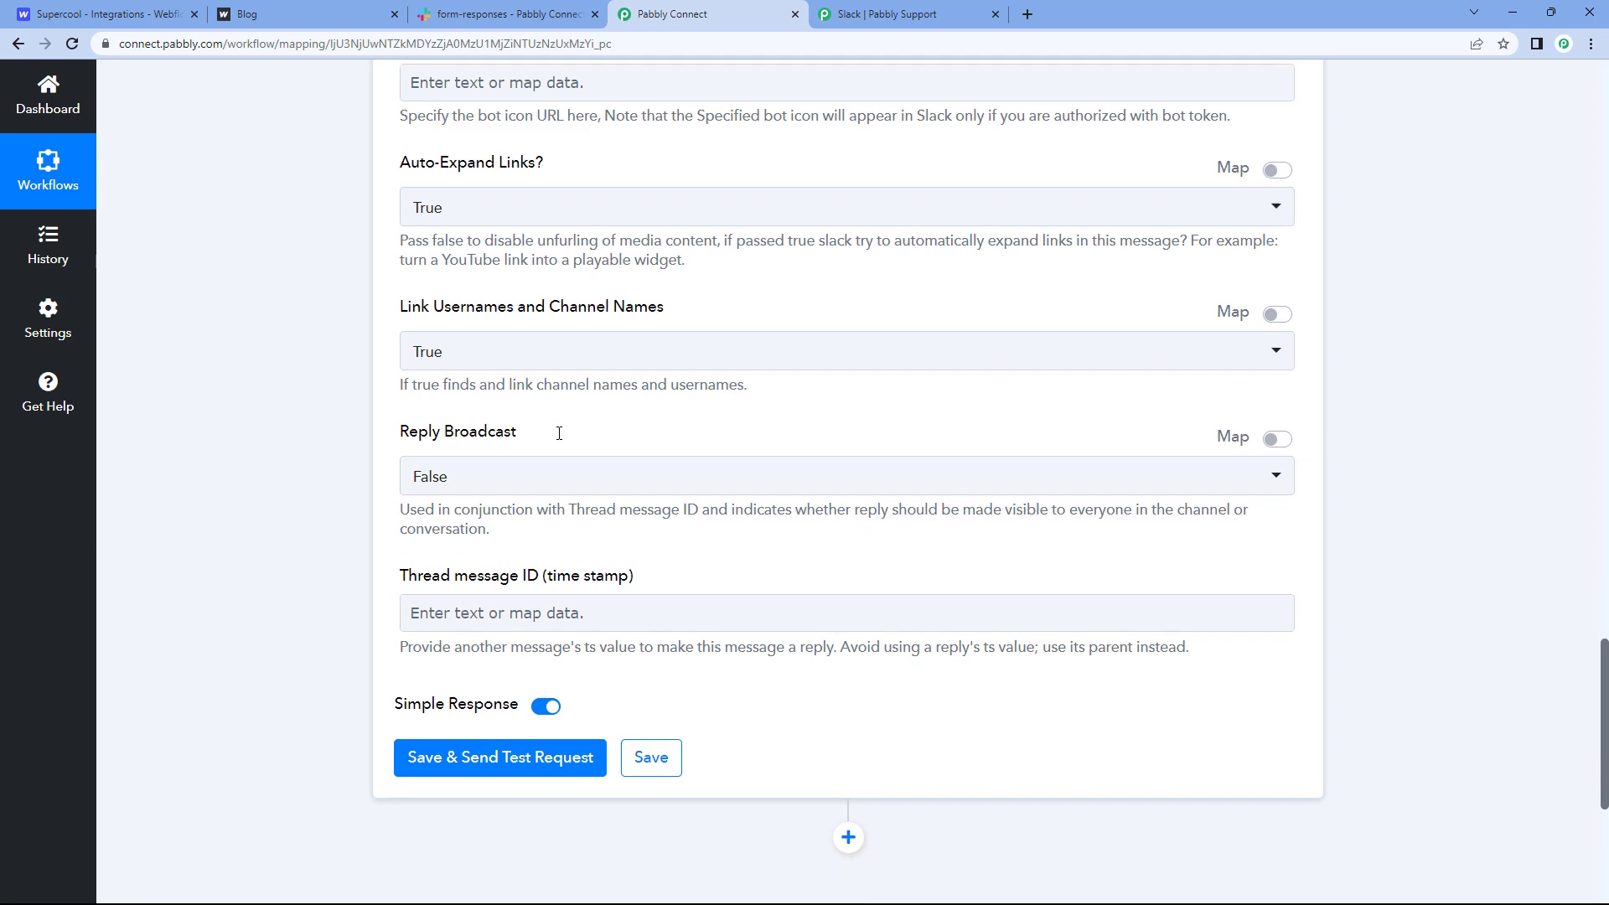
Step: Save the Slack step, send its test request and review the successful response
{"action": "left_click", "coordinate": [503, 636]}
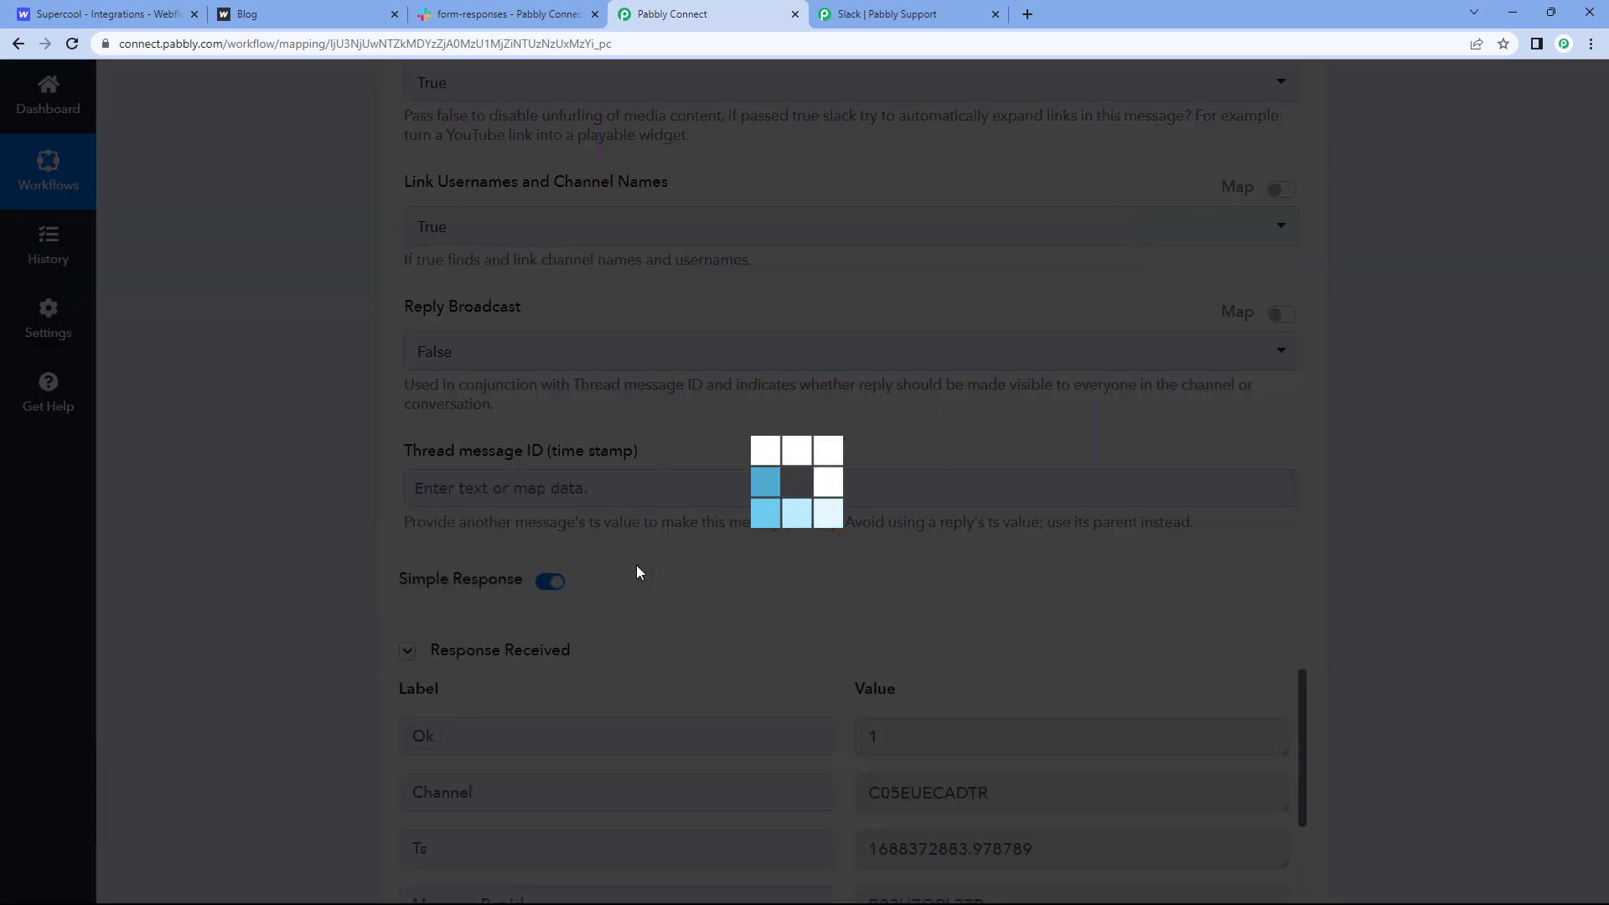
{"action": "scroll", "coordinate": [838, 669], "scroll_direction": "down", "scroll_amount": 4}
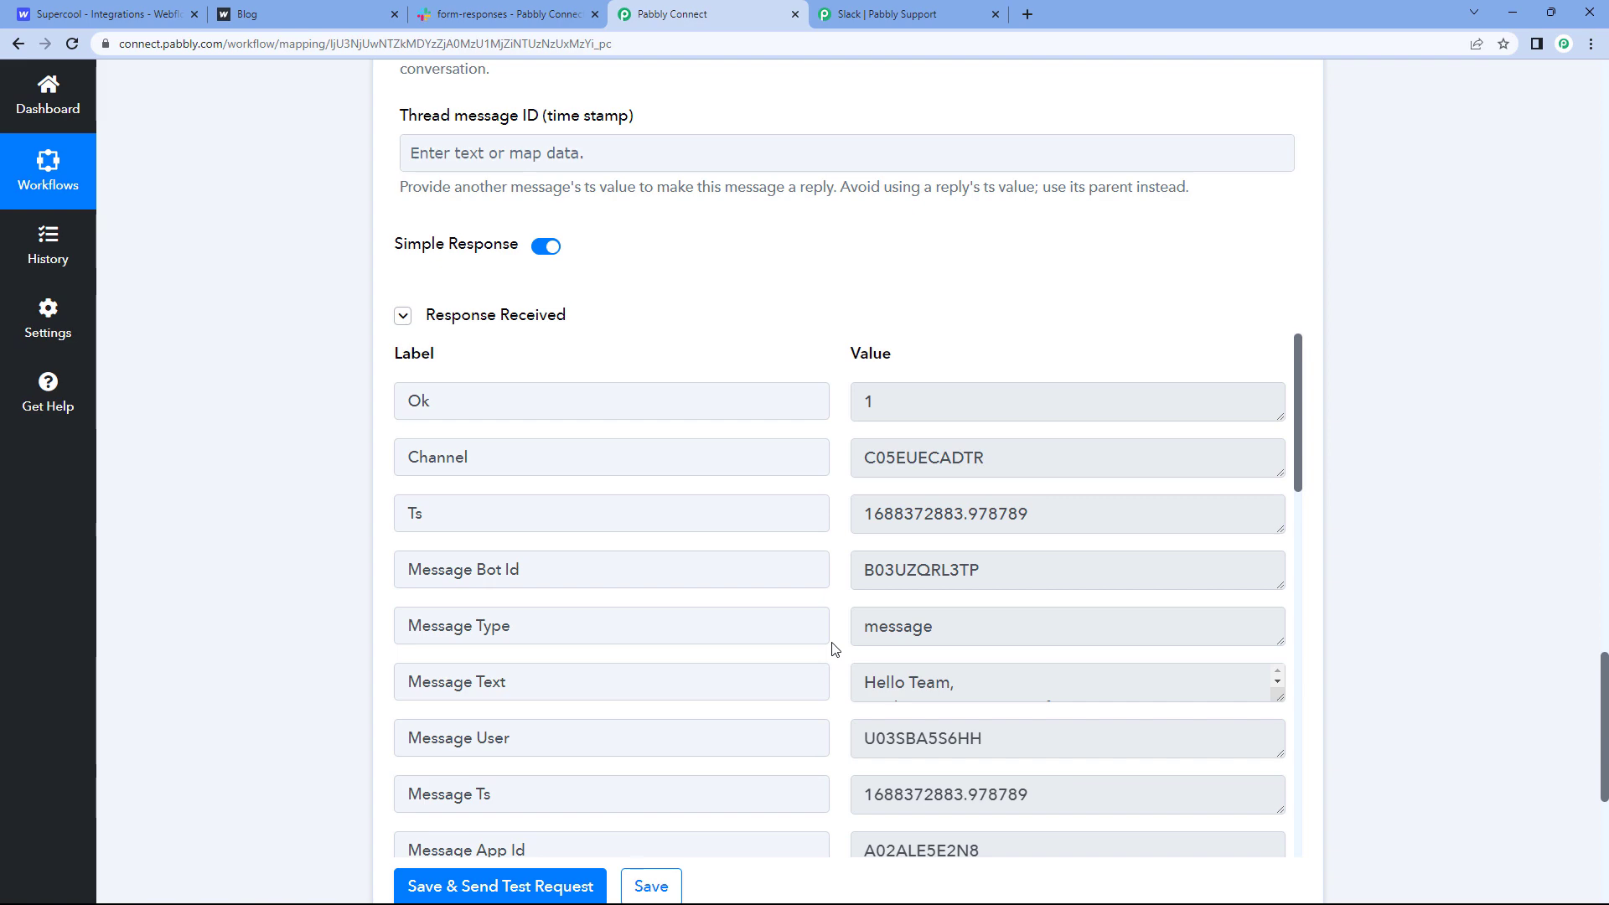
{"action": "scroll", "coordinate": [834, 648], "scroll_direction": "up", "scroll_amount": 15}
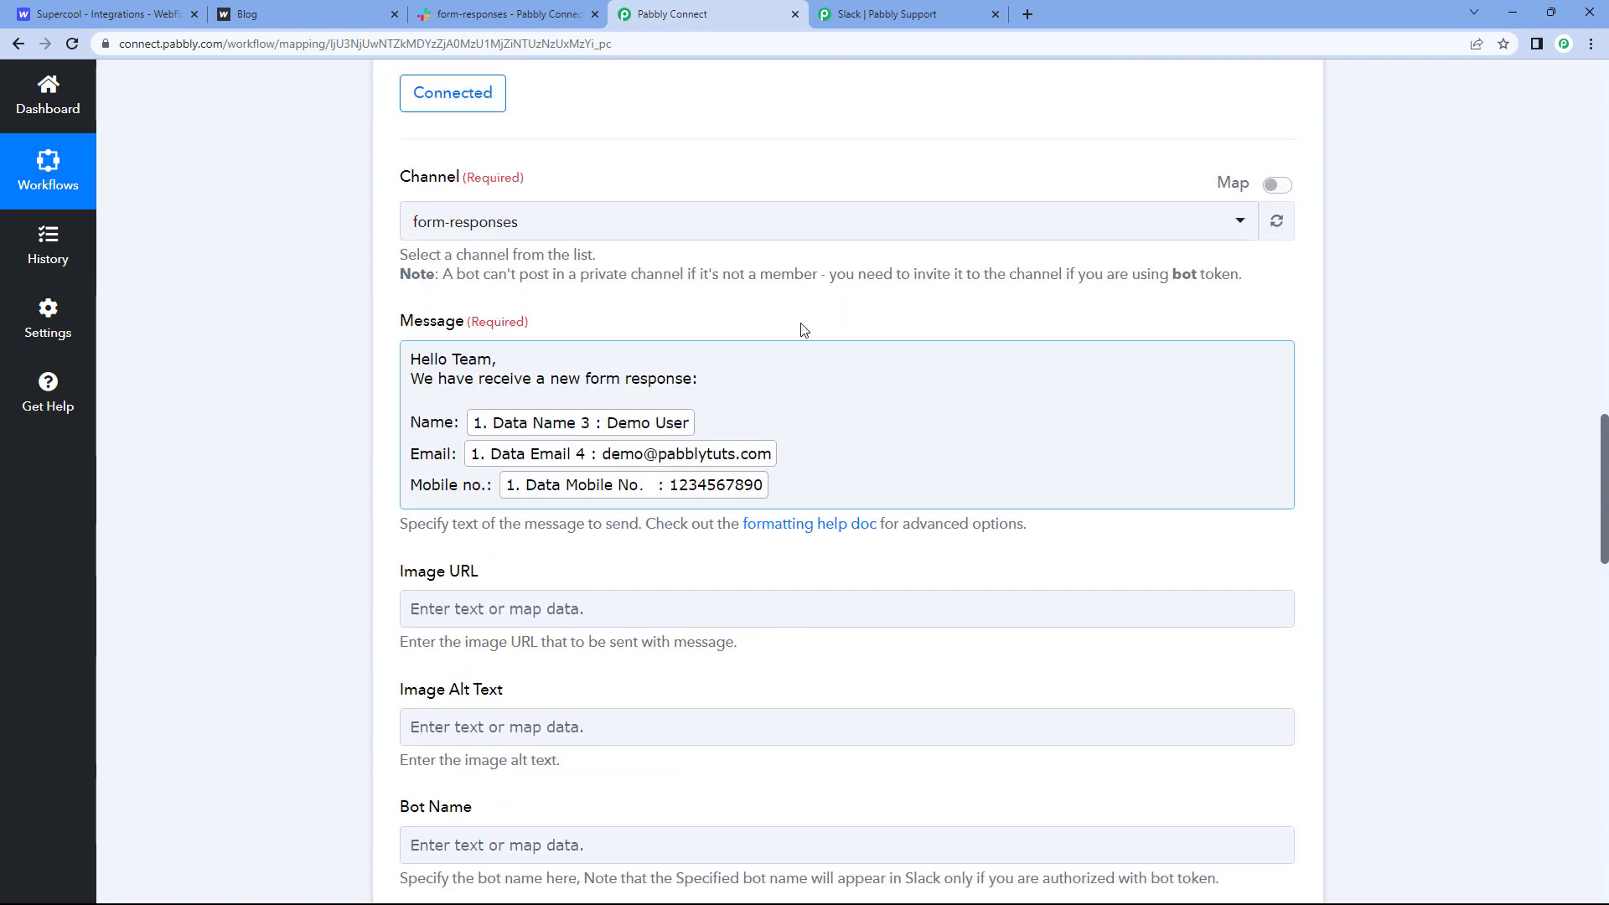
Step: Confirm the templated test message was posted in the Slack form-responses channel
{"action": "left_click", "coordinate": [306, 12]}
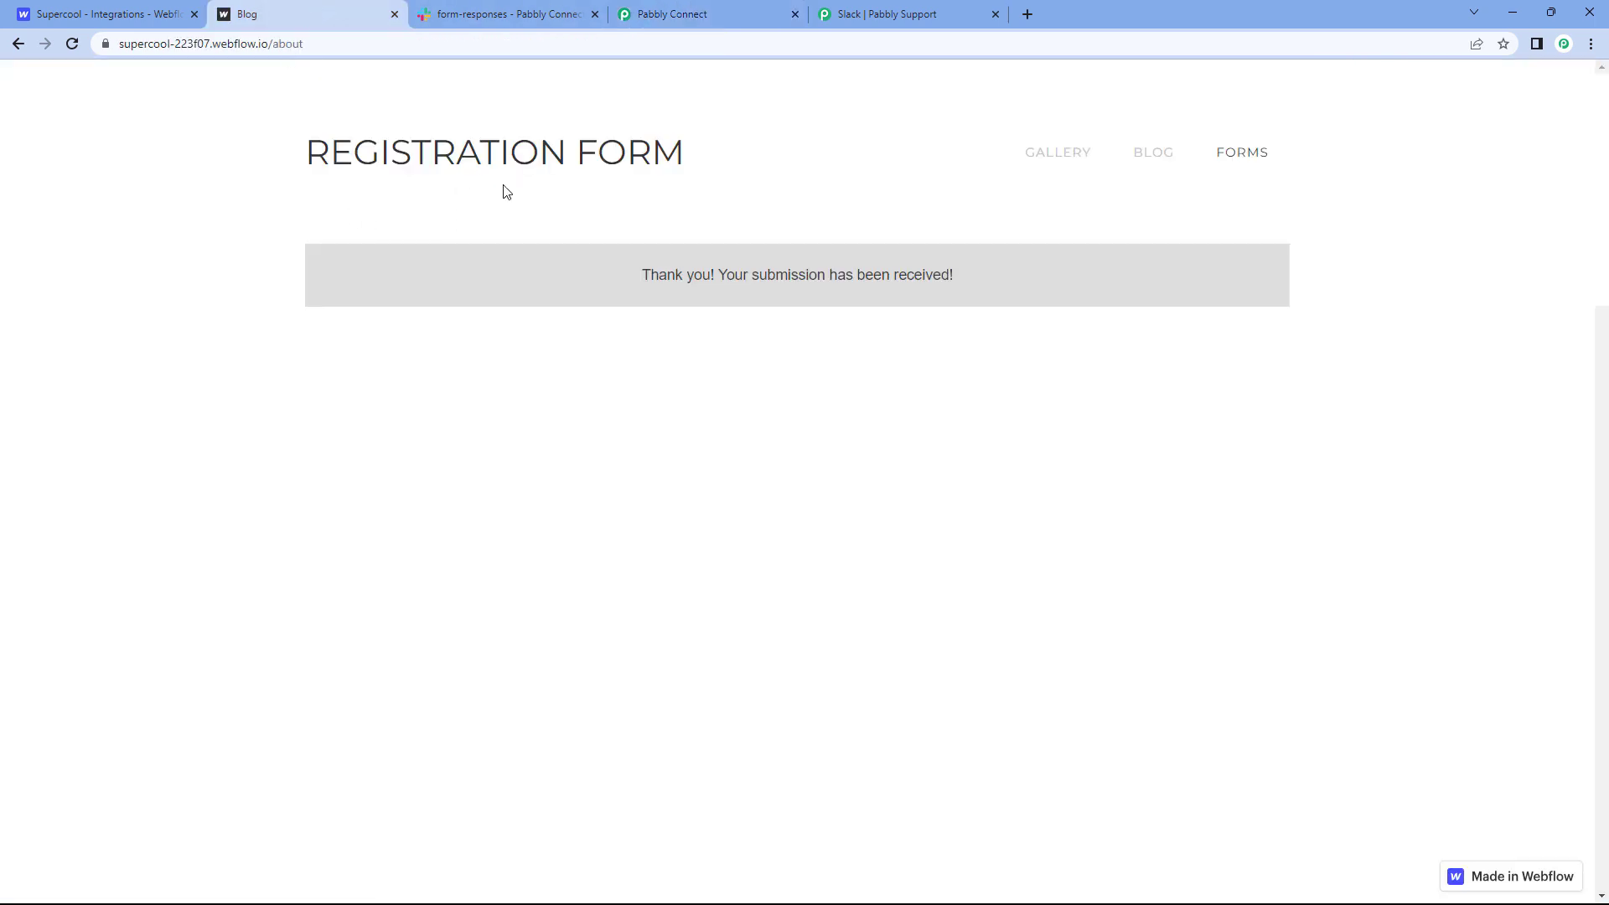
{"action": "left_click", "coordinate": [730, 10]}
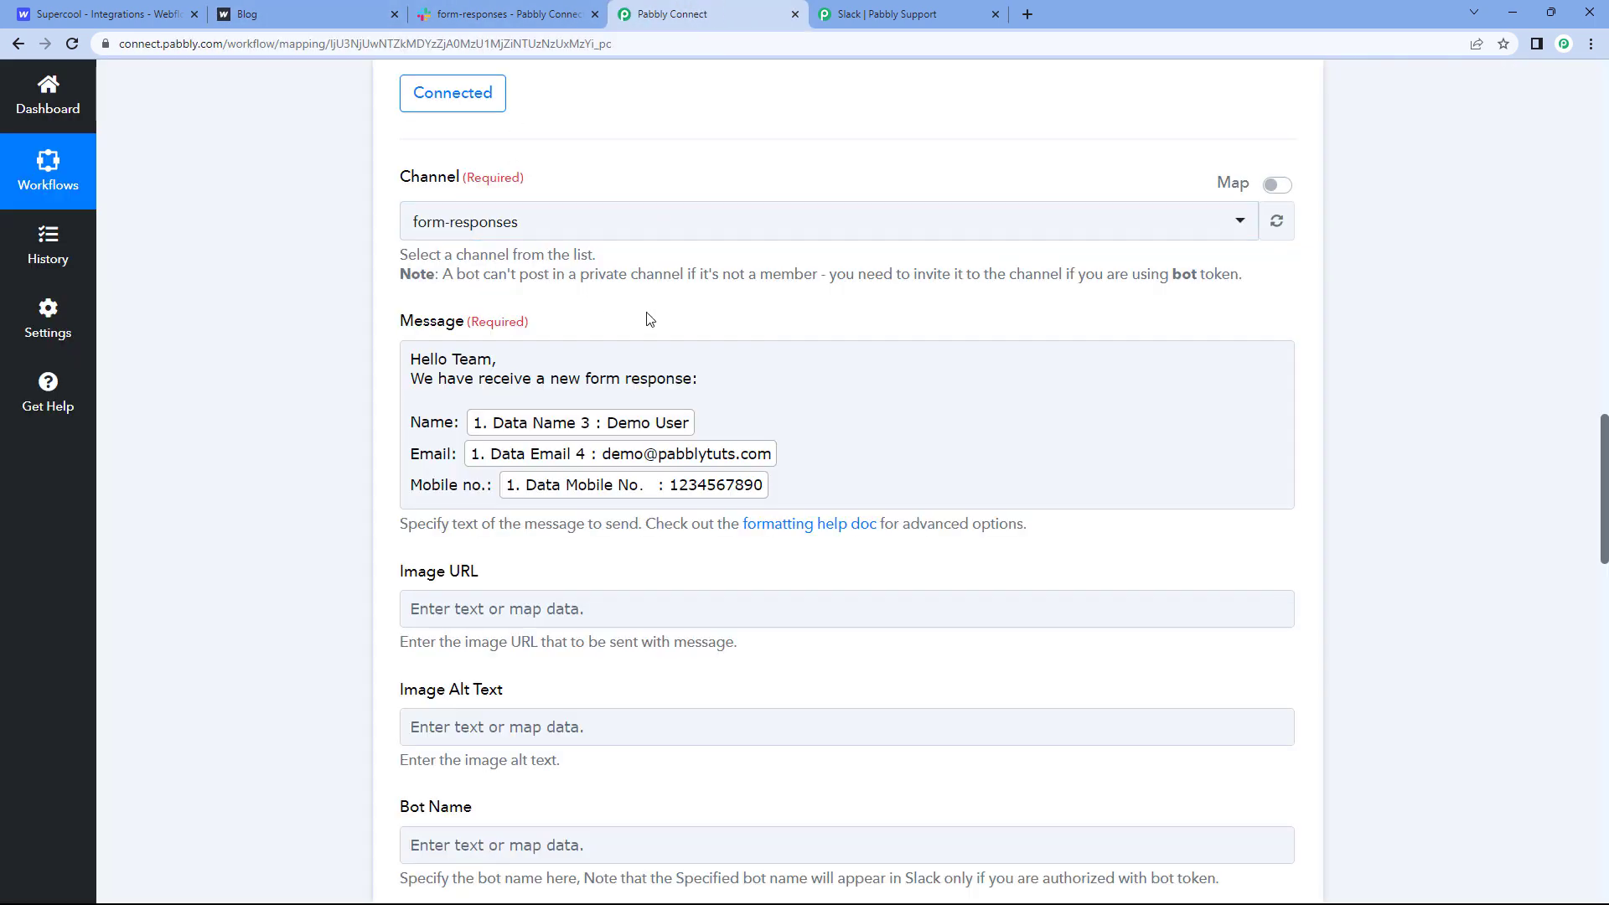
{"action": "left_click", "coordinate": [529, 12]}
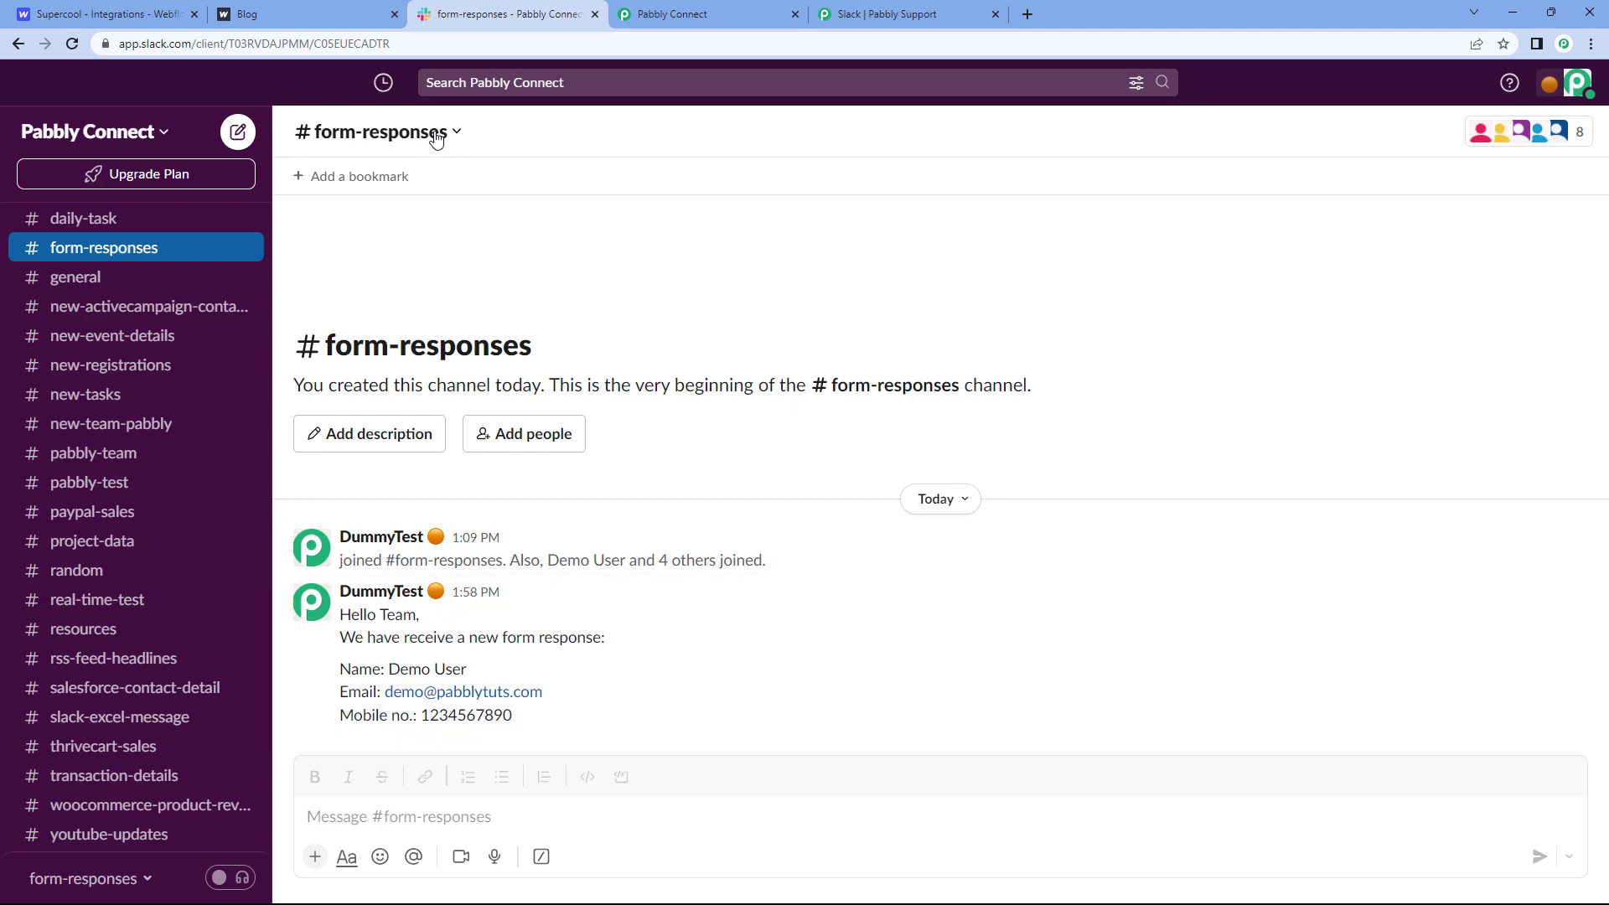
Step: Collapse the Webflow trigger to view the three-step workflow (trigger, filter, Slack message) switched ON
{"action": "left_click", "coordinate": [345, 8]}
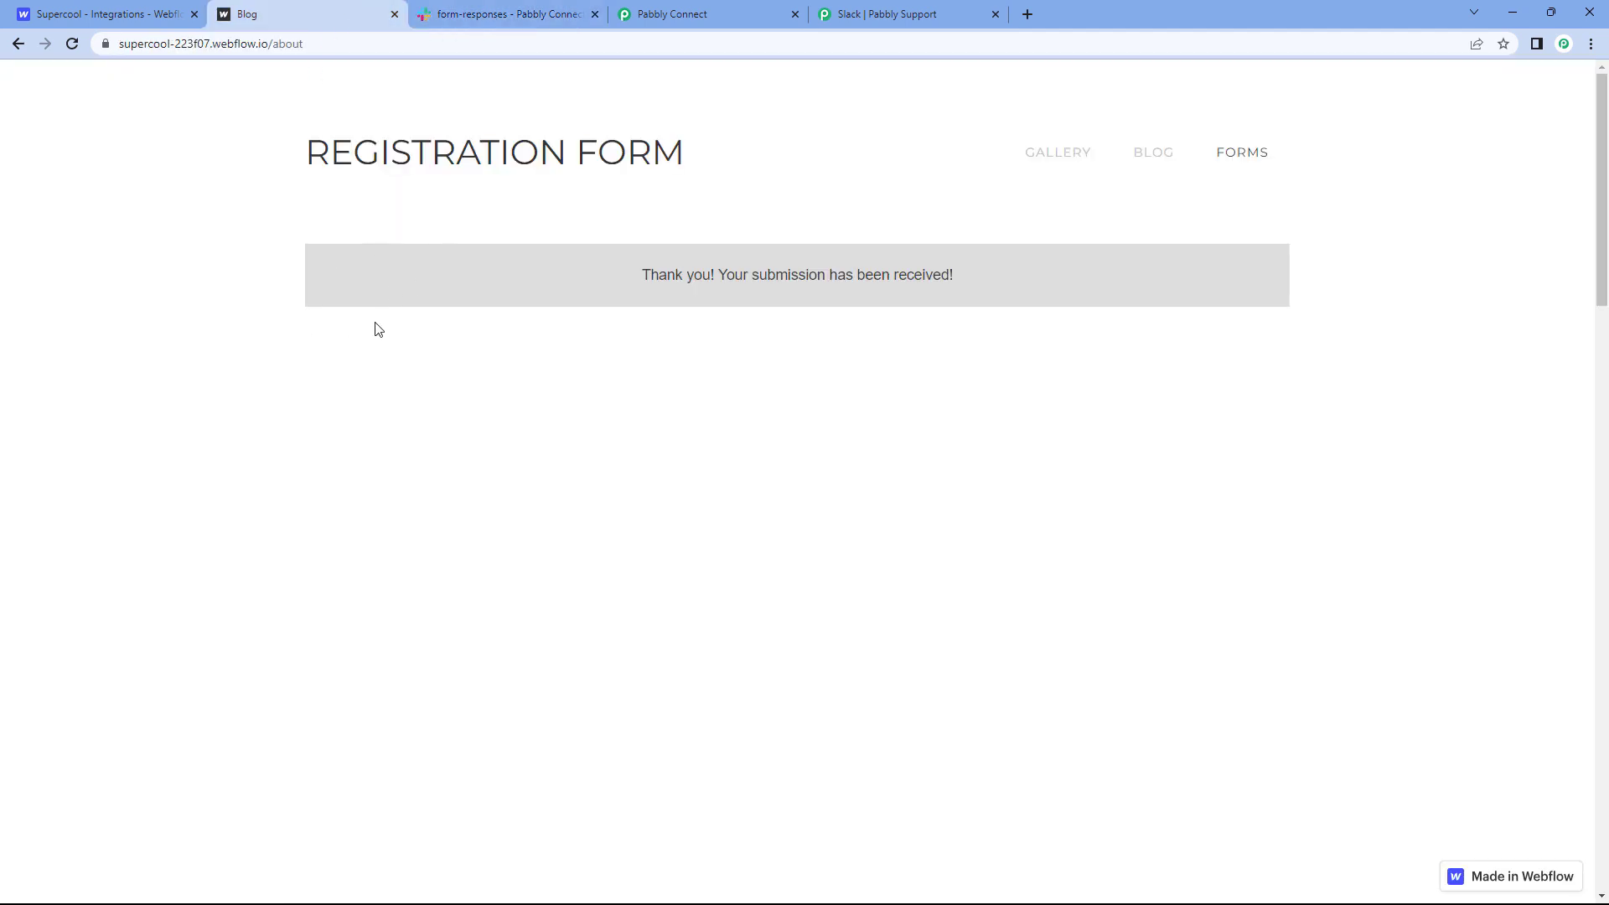
{"action": "left_click", "coordinate": [693, 12]}
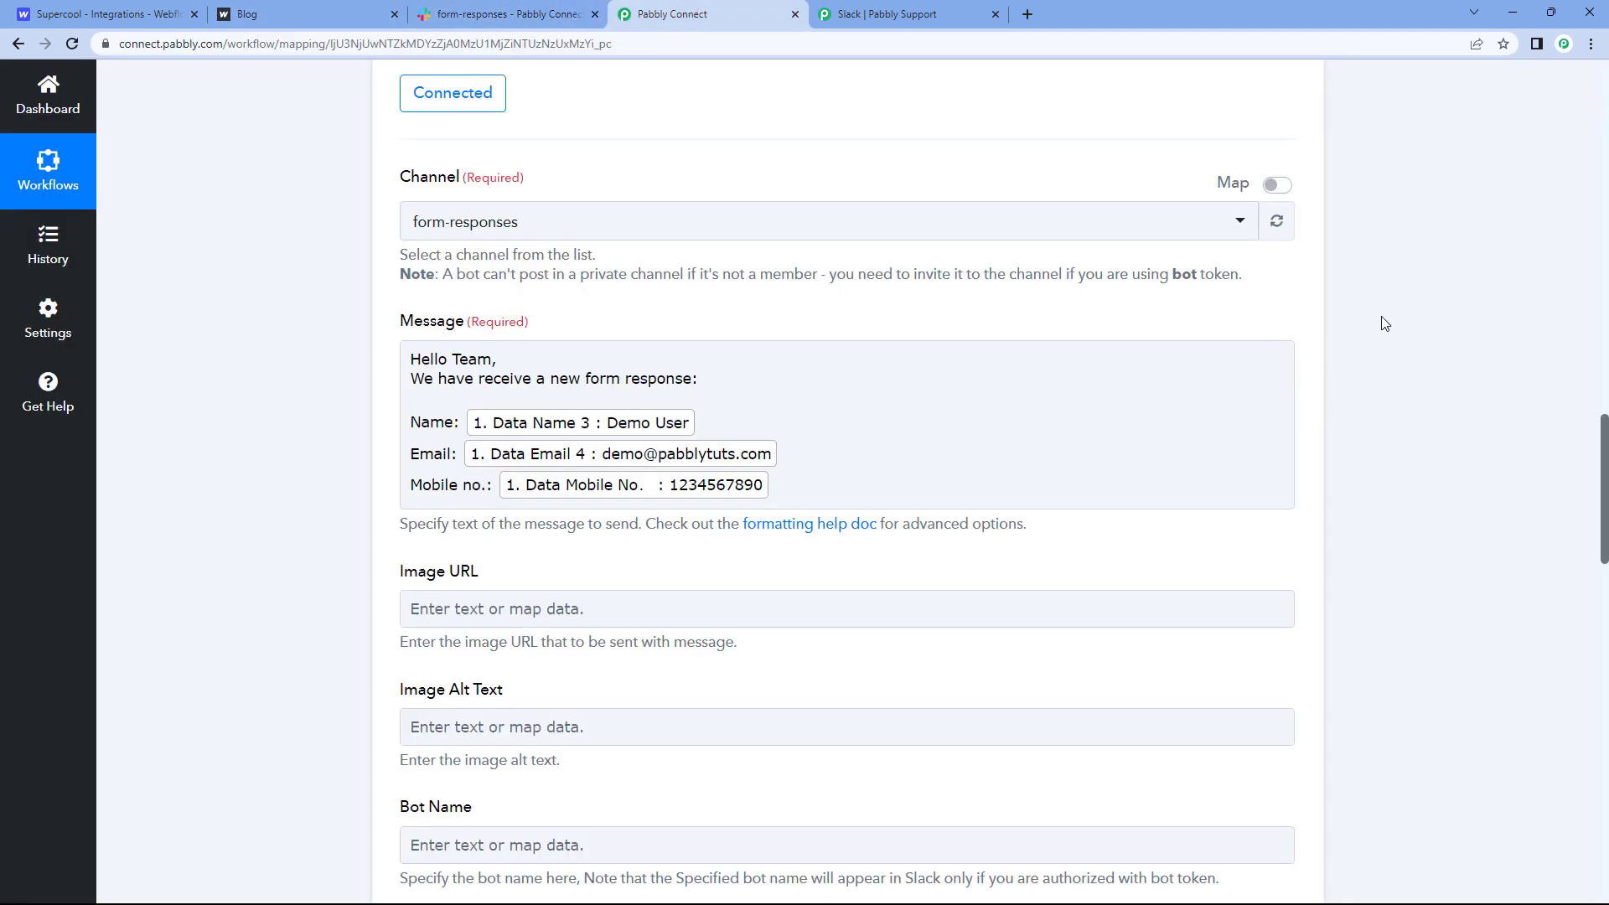
{"action": "scroll", "coordinate": [1384, 323], "scroll_direction": "up", "scroll_amount": 15}
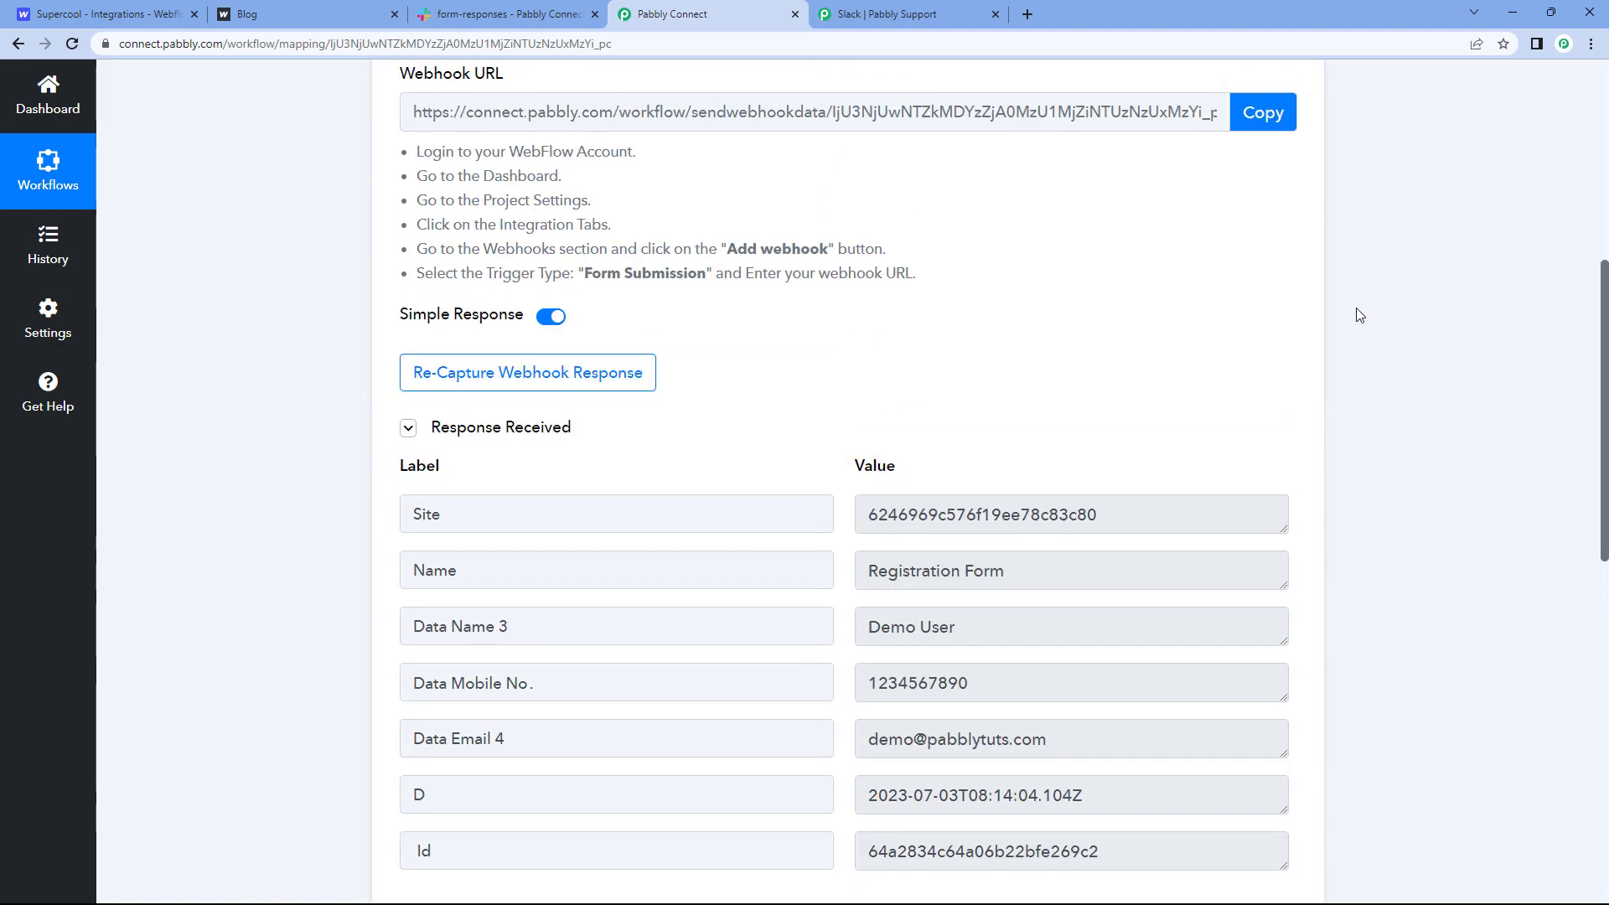
{"action": "scroll", "coordinate": [1360, 315], "scroll_direction": "up", "scroll_amount": 4}
{"action": "left_click", "coordinate": [1284, 111]}
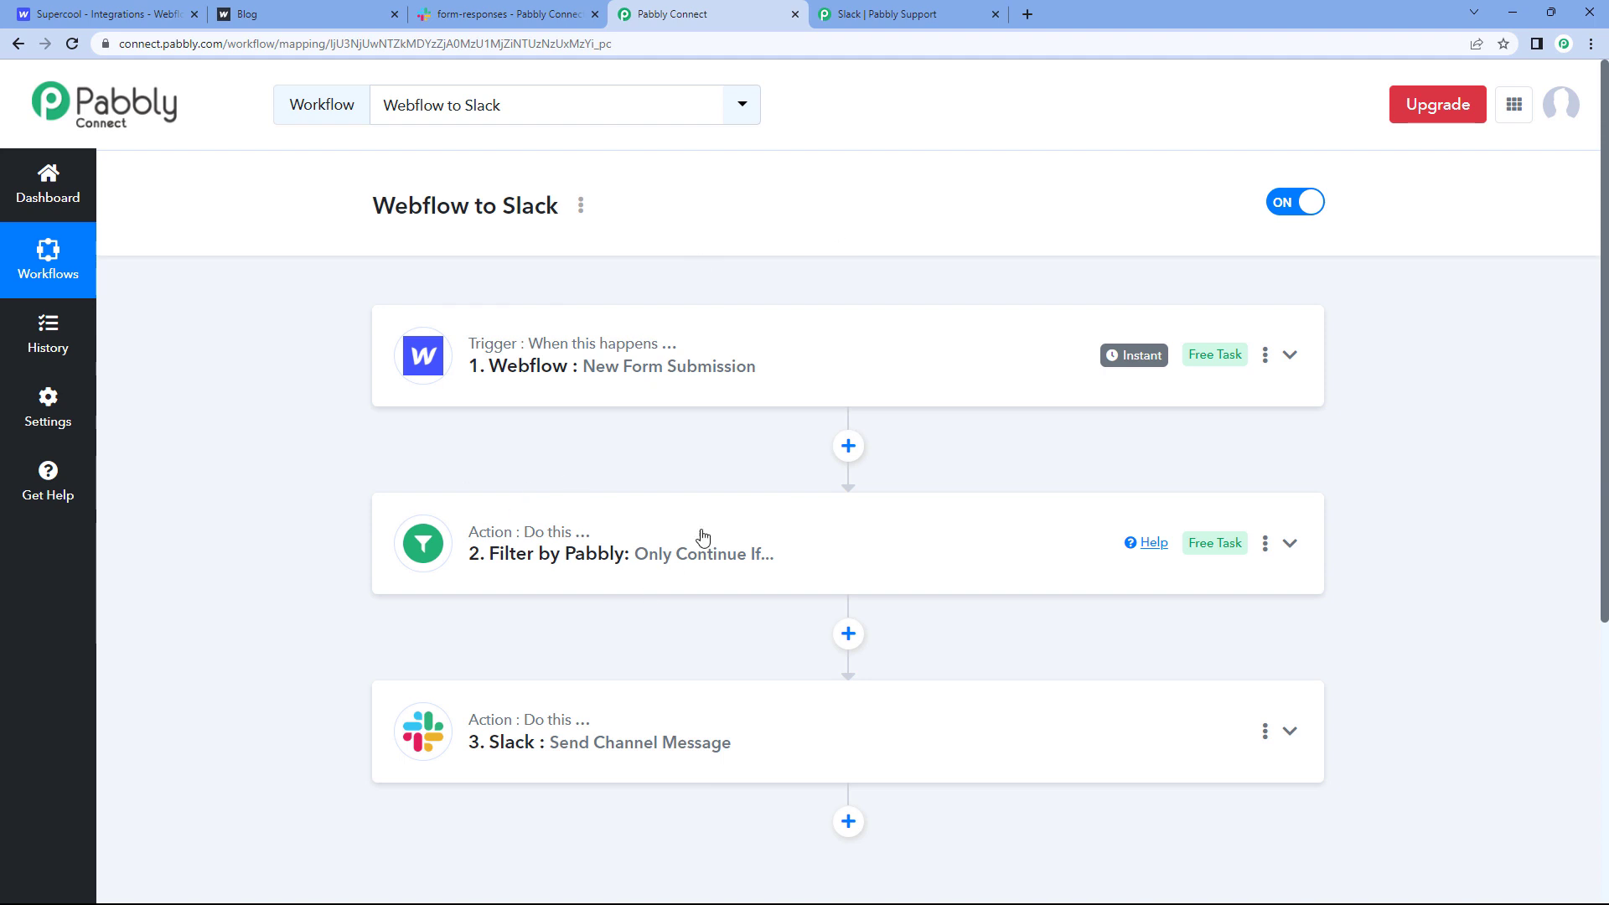
{"action": "left_click", "coordinate": [335, 12]}
{"action": "left_click", "coordinate": [545, 7]}
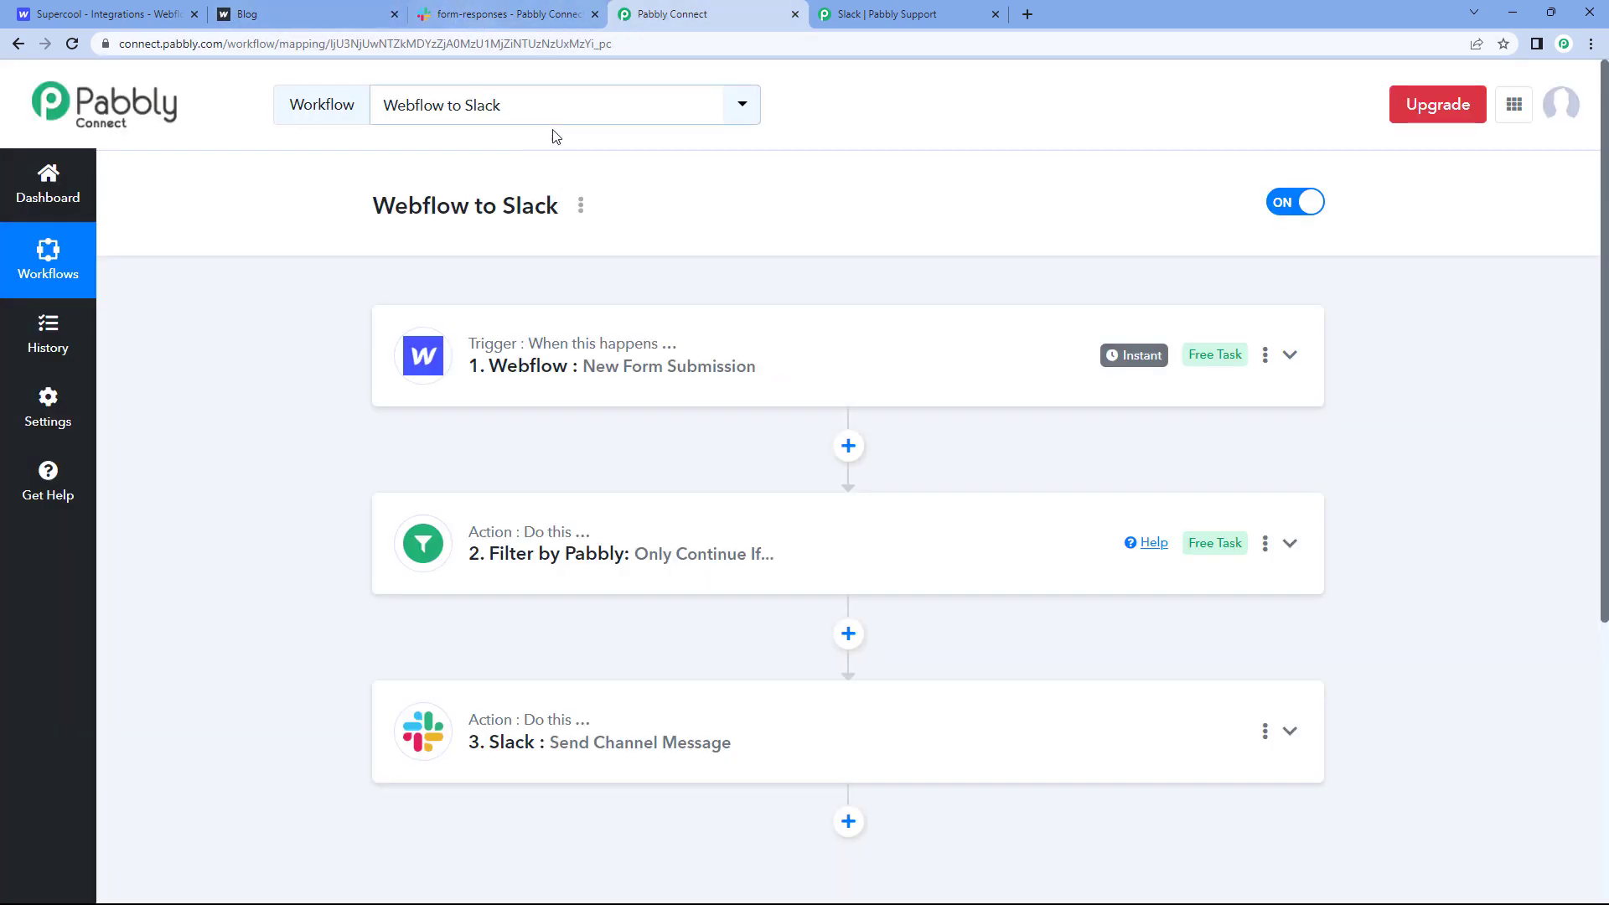
{"action": "left_click", "coordinate": [375, 6]}
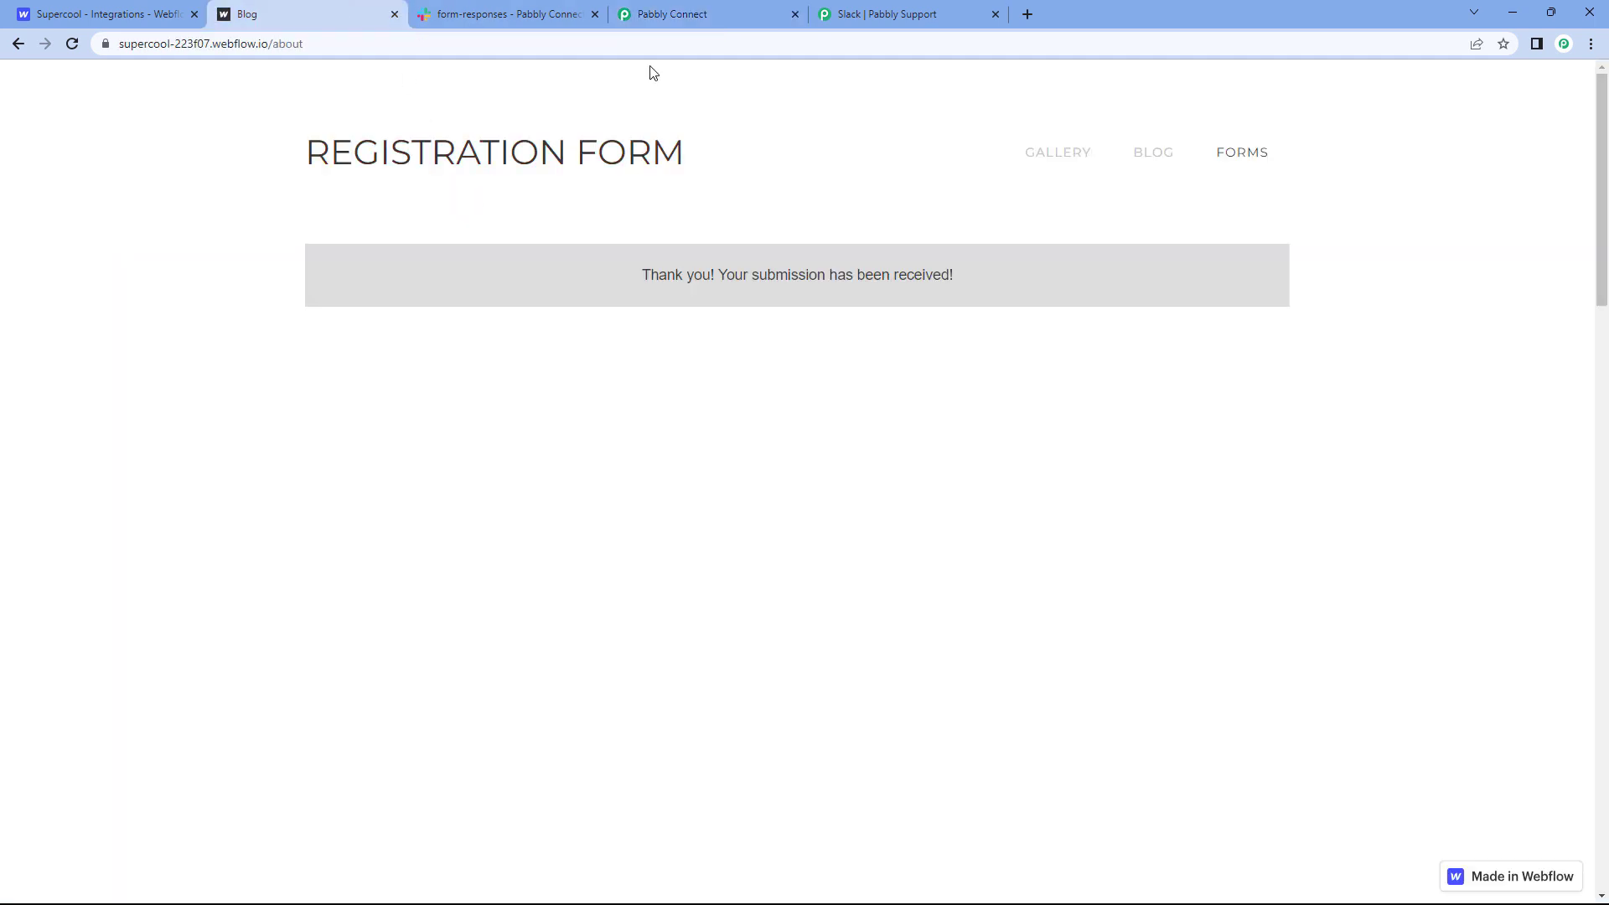
{"action": "left_click", "coordinate": [734, 9]}
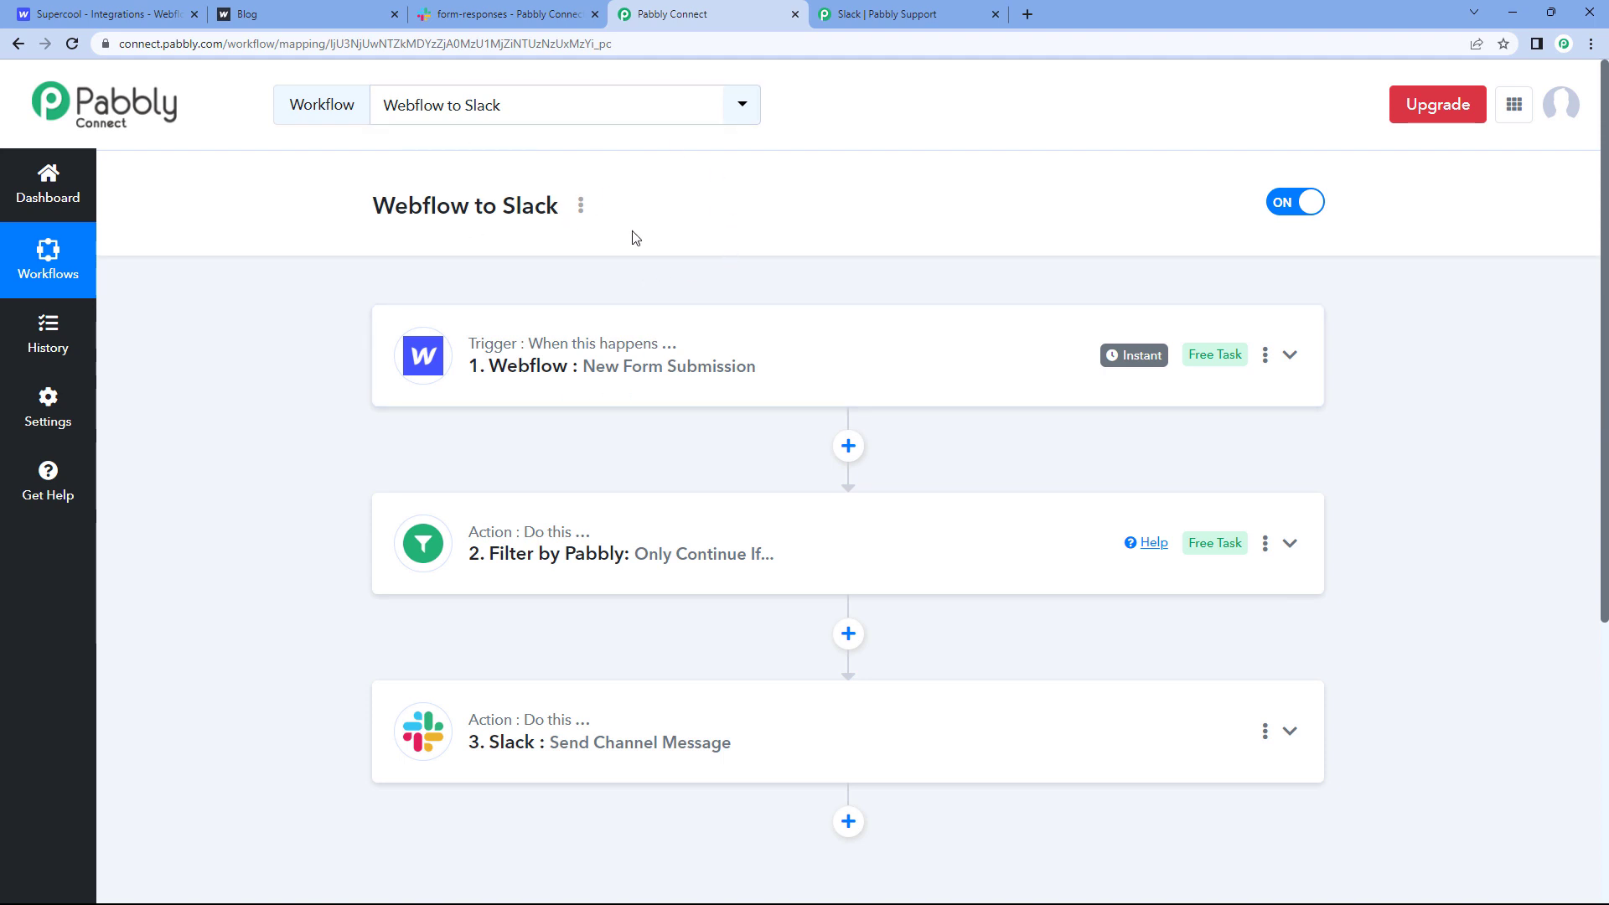
{"action": "left_click", "coordinate": [573, 7]}
{"action": "left_click", "coordinate": [725, 15]}
Step: Submit a fresh Webflow registration with a test name, e-mail and mobile number, then check Slack
{"action": "left_click", "coordinate": [329, 10]}
{"action": "key", "text": "F5"}
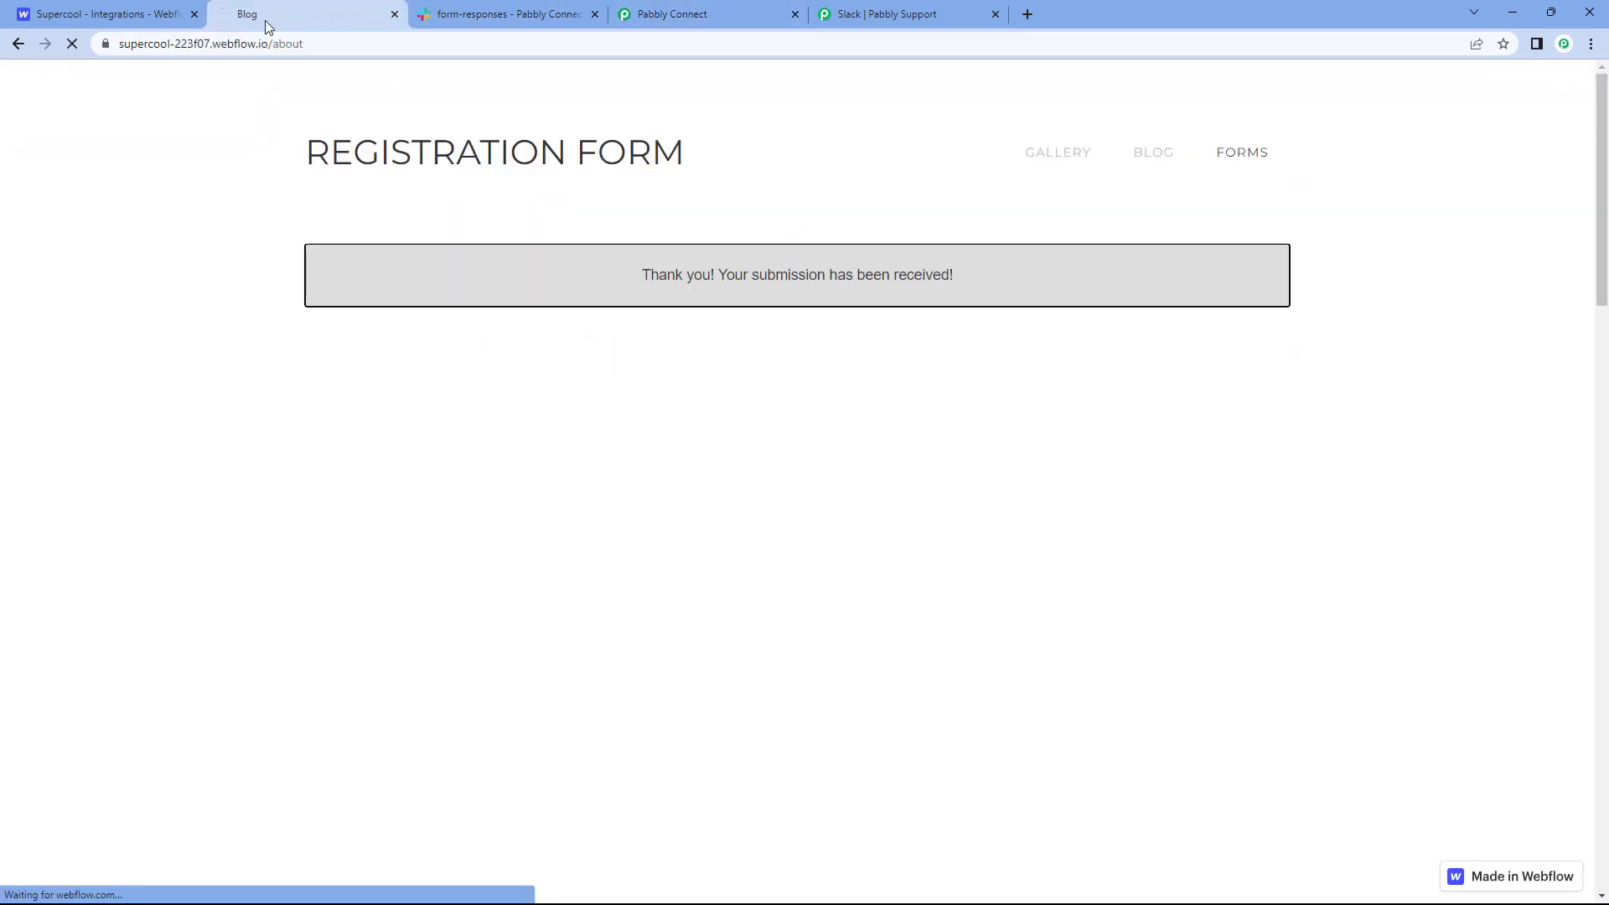
{"action": "left_click", "coordinate": [393, 285]}
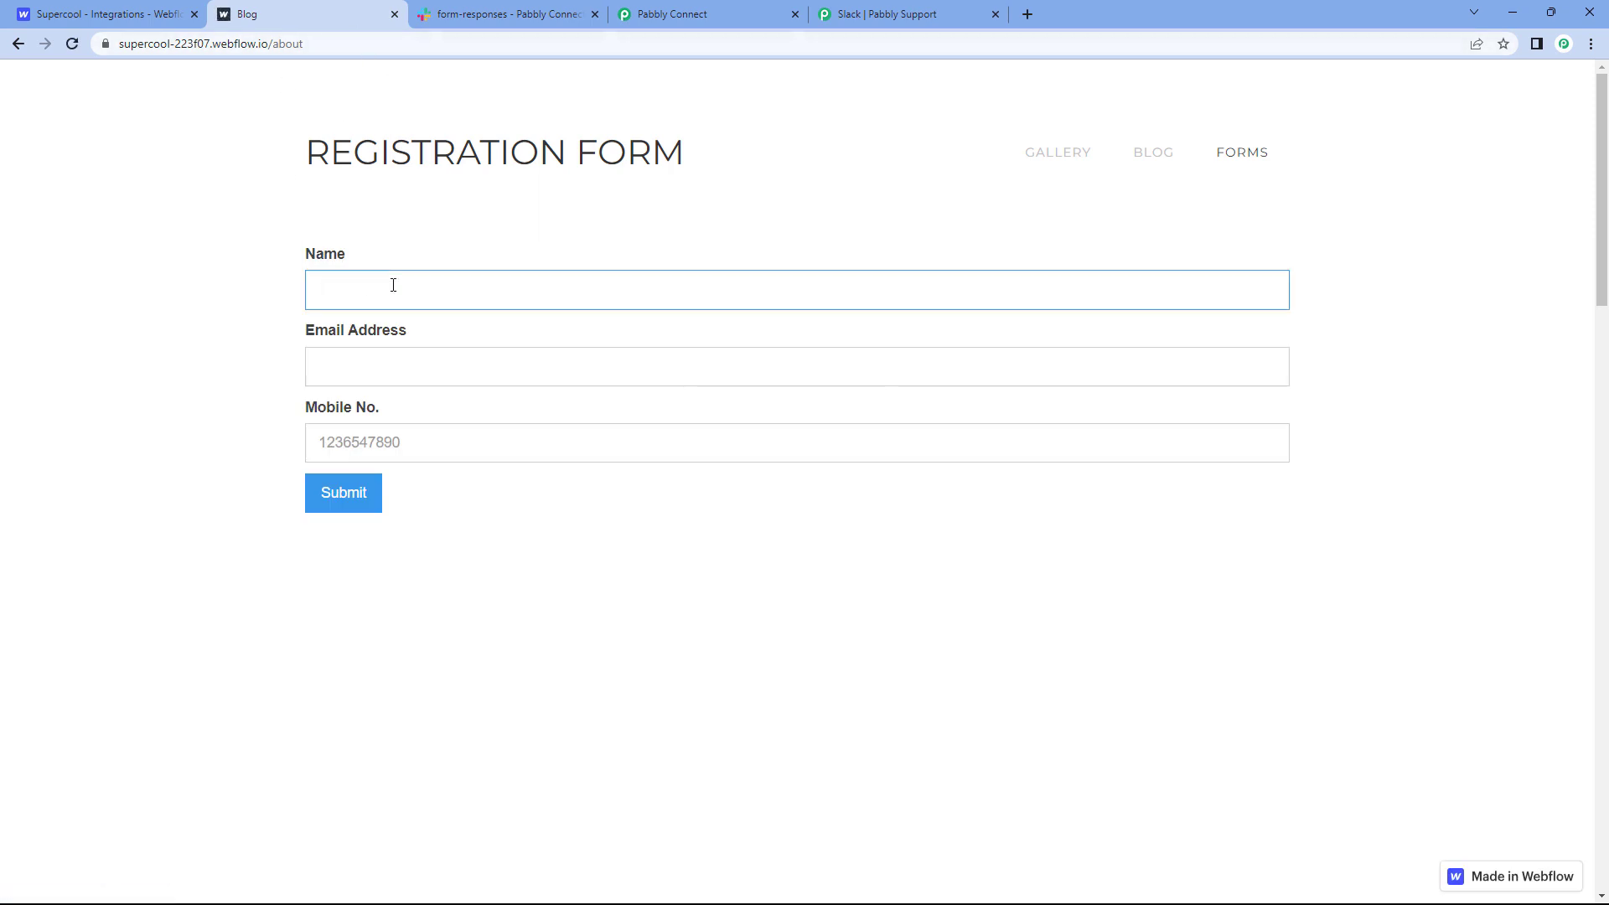
{"action": "type", "text": "Test User"}
{"action": "key", "text": "Tab"}
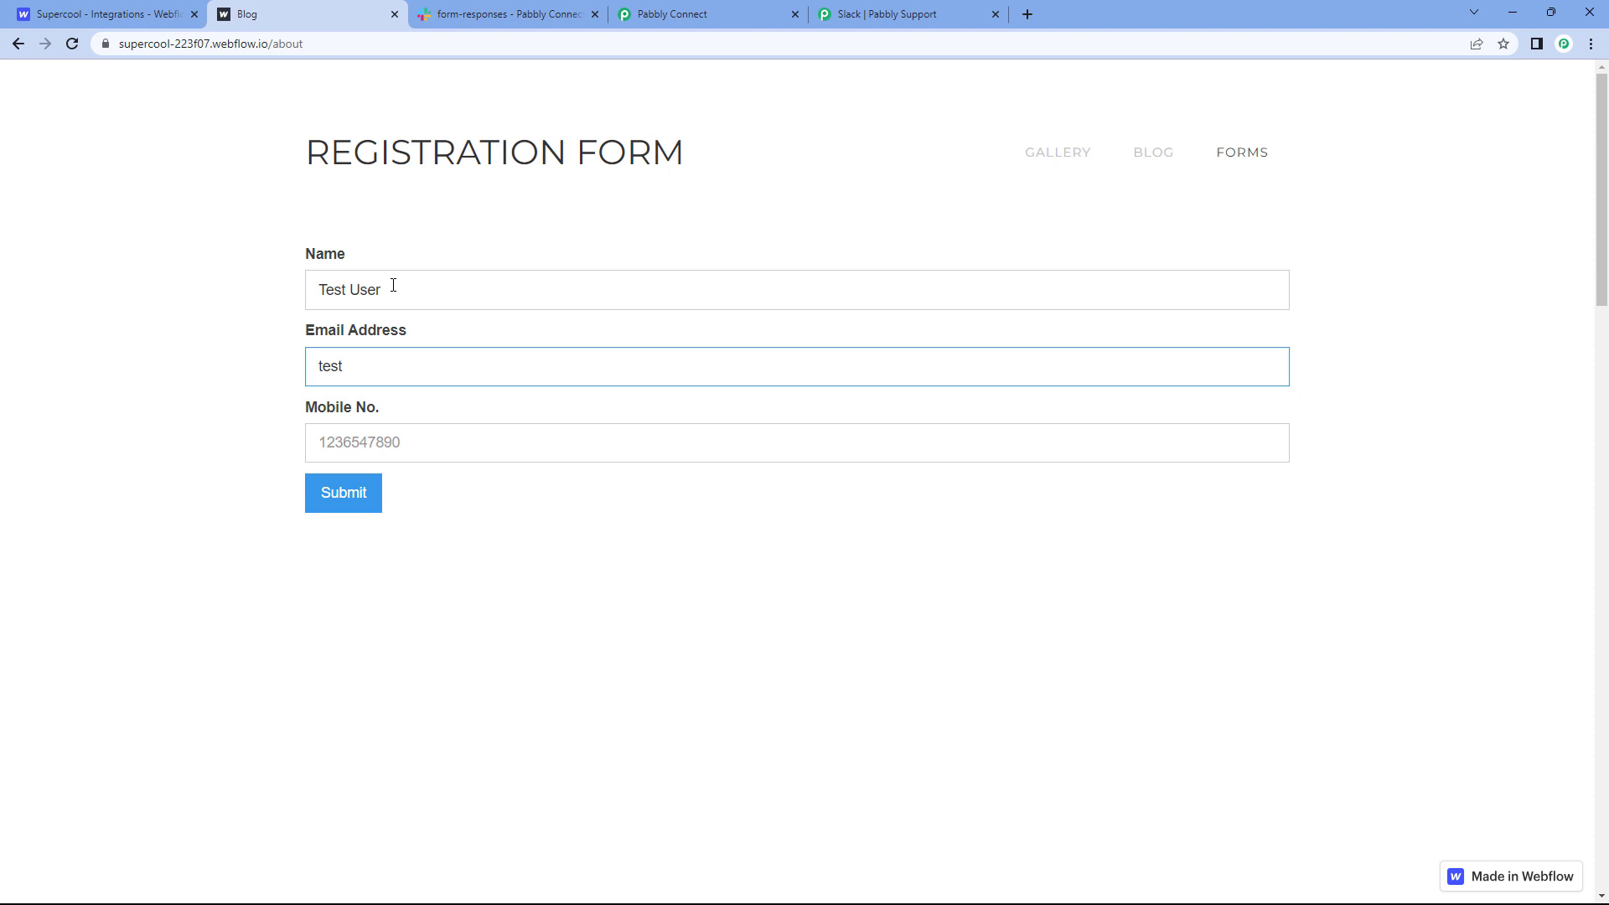
{"action": "key", "text": "Tab"}
{"action": "type", "text": "123"}
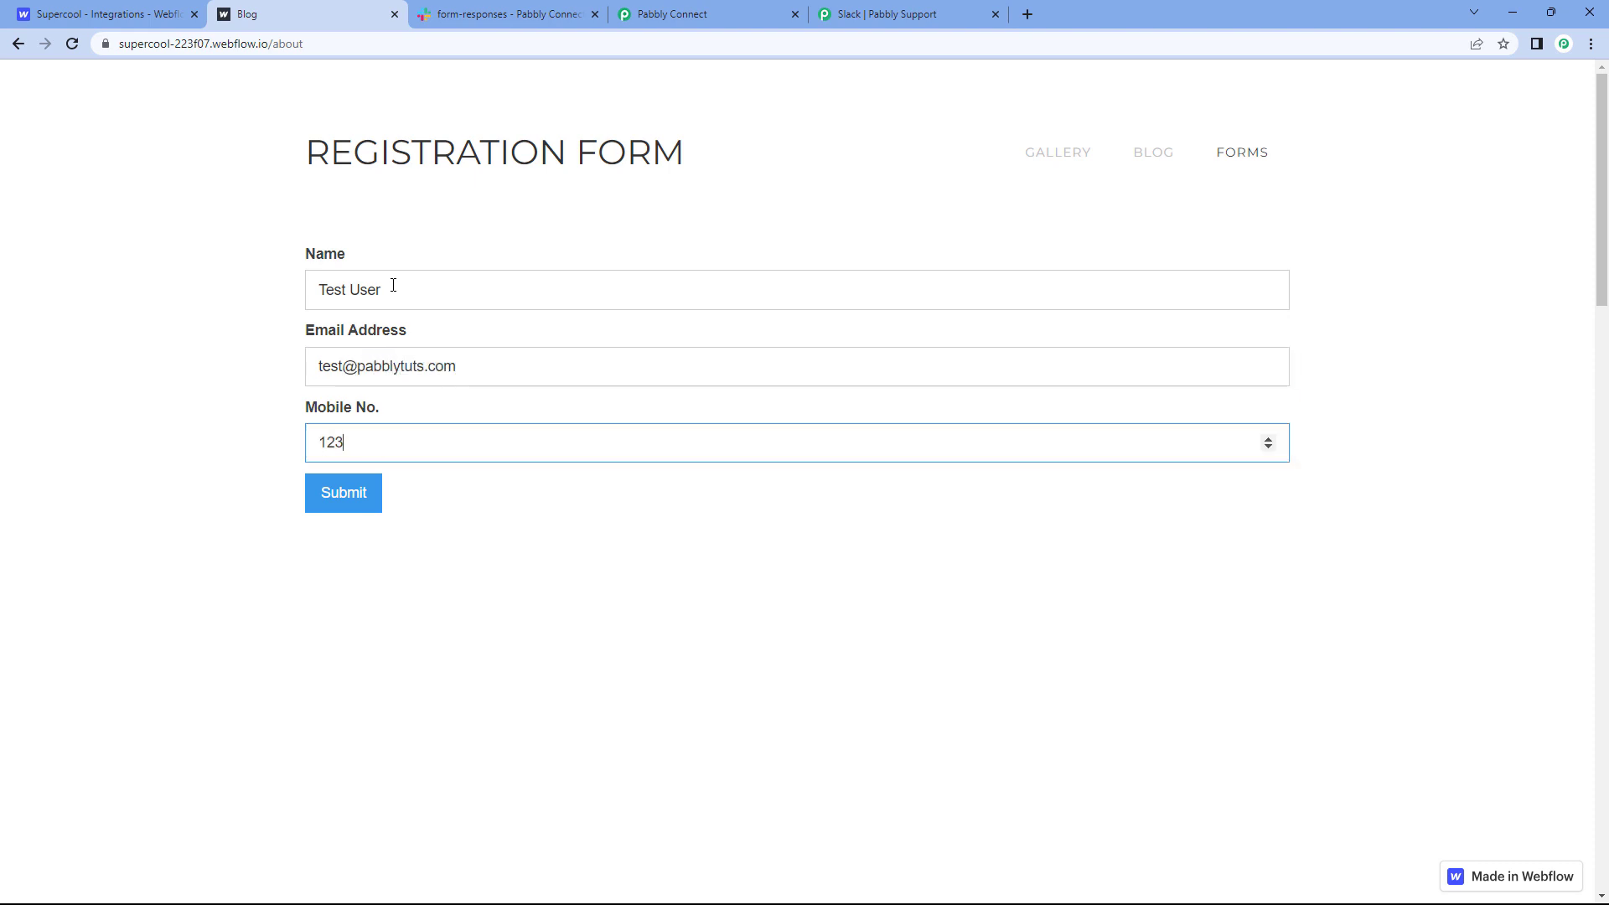
{"action": "type", "text": "4567809"}
{"action": "left_click", "coordinate": [327, 494]}
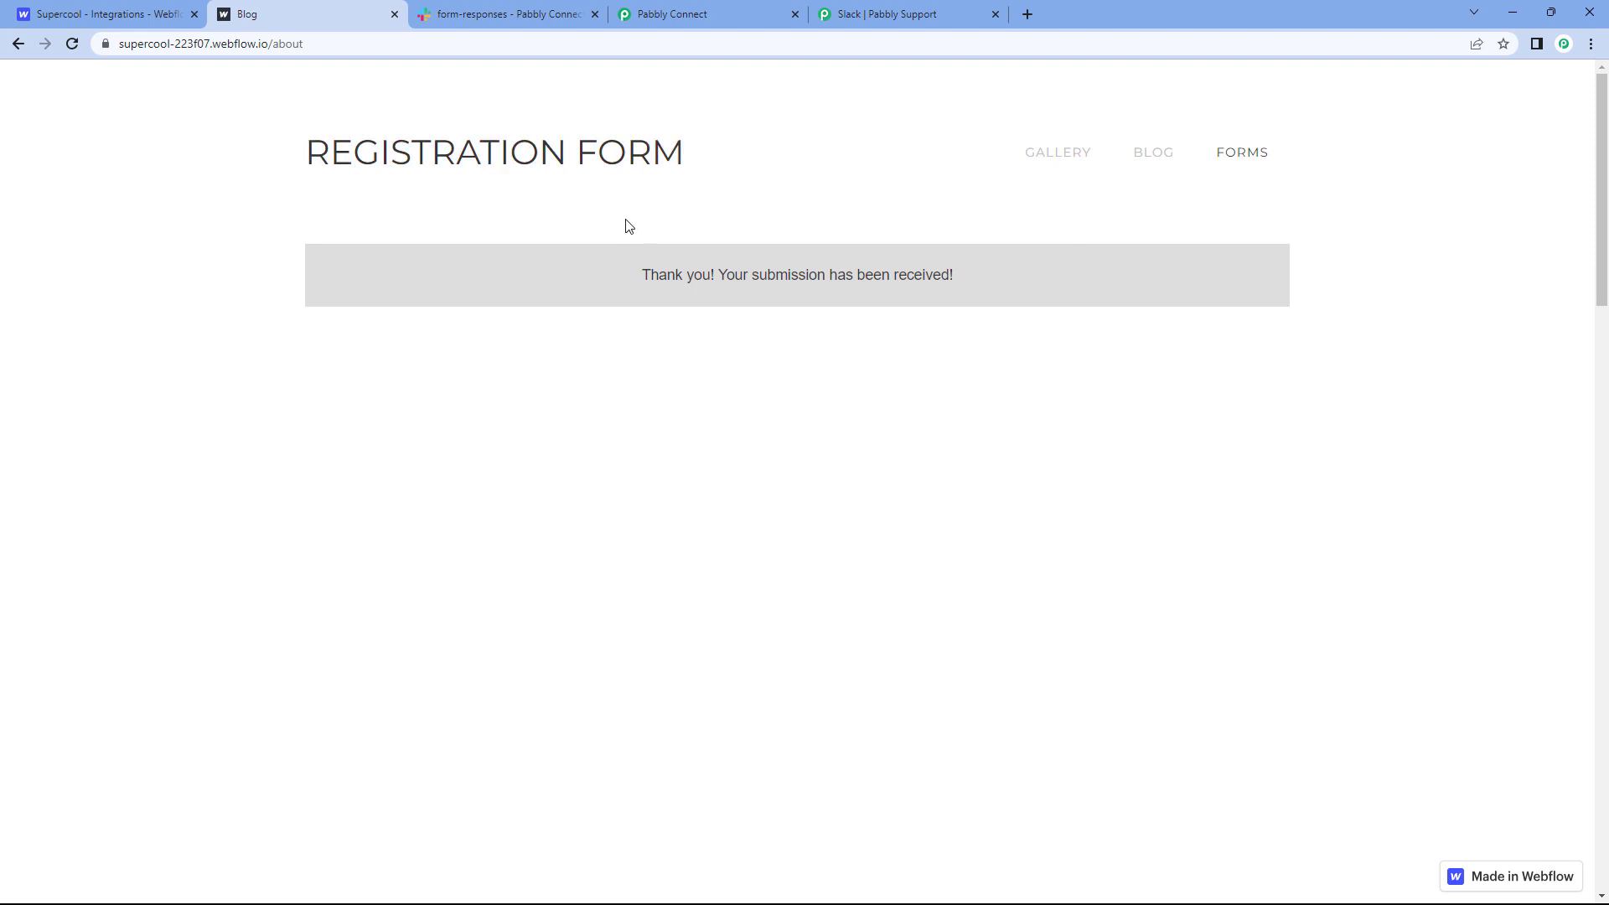
{"action": "left_click", "coordinate": [536, 17]}
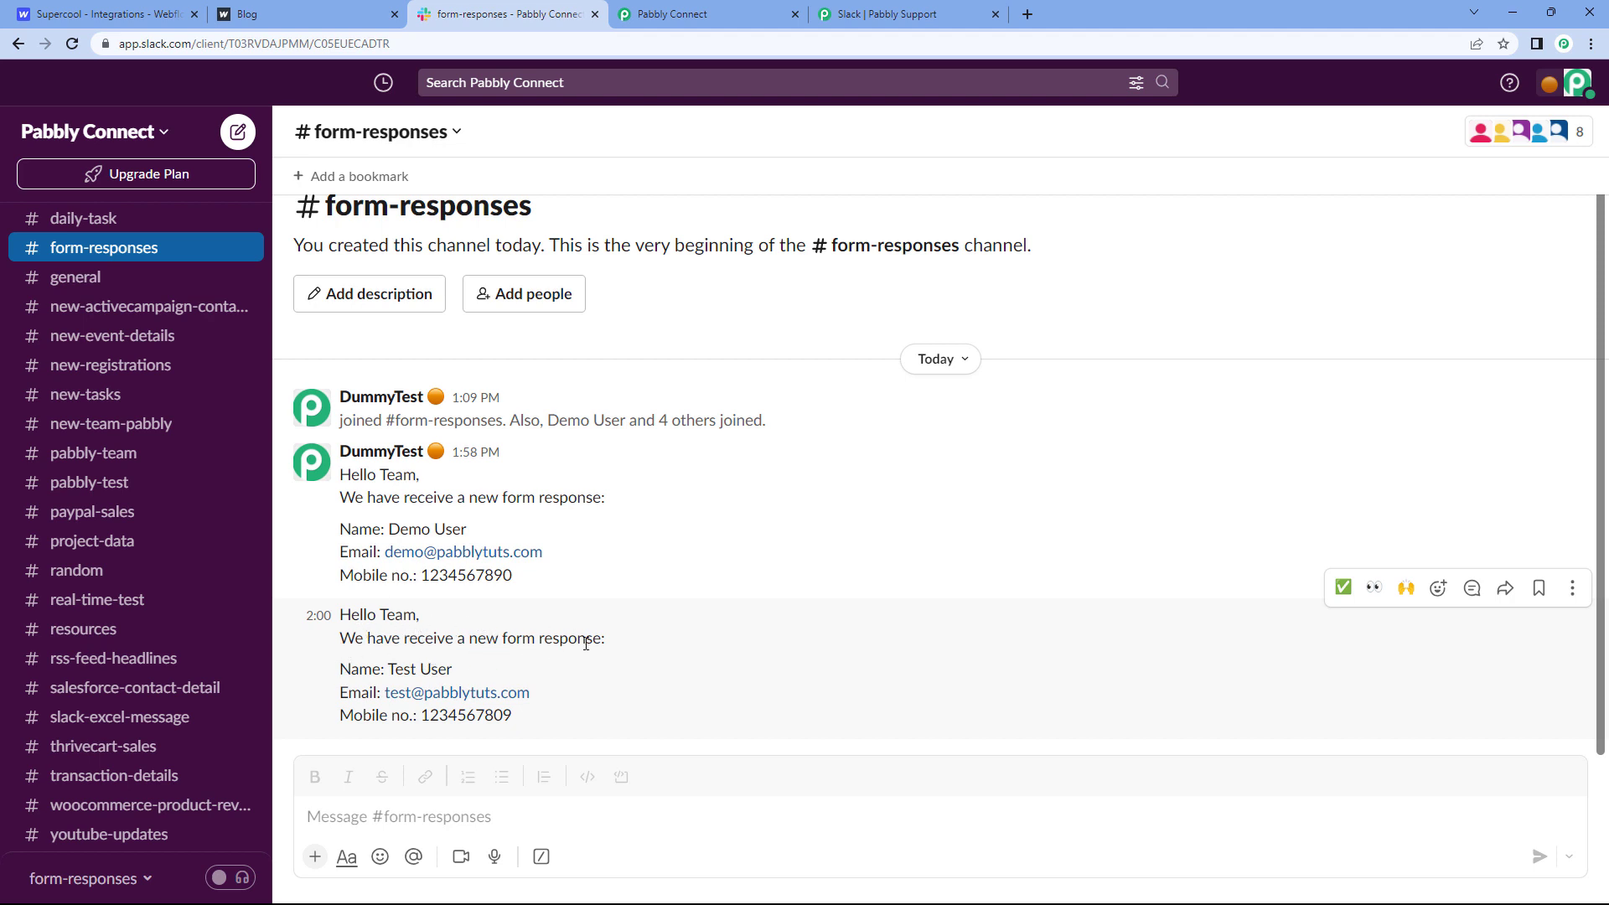
Step: Highlight the new form-response message's name, e-mail and mobile lines, then return to the Pabbly workflow
{"action": "left_click_drag", "start_coordinate": [463, 667], "coordinate": [374, 669]}
{"action": "left_click_drag", "start_coordinate": [521, 716], "coordinate": [352, 668]}
{"action": "left_click", "coordinate": [269, 12]}
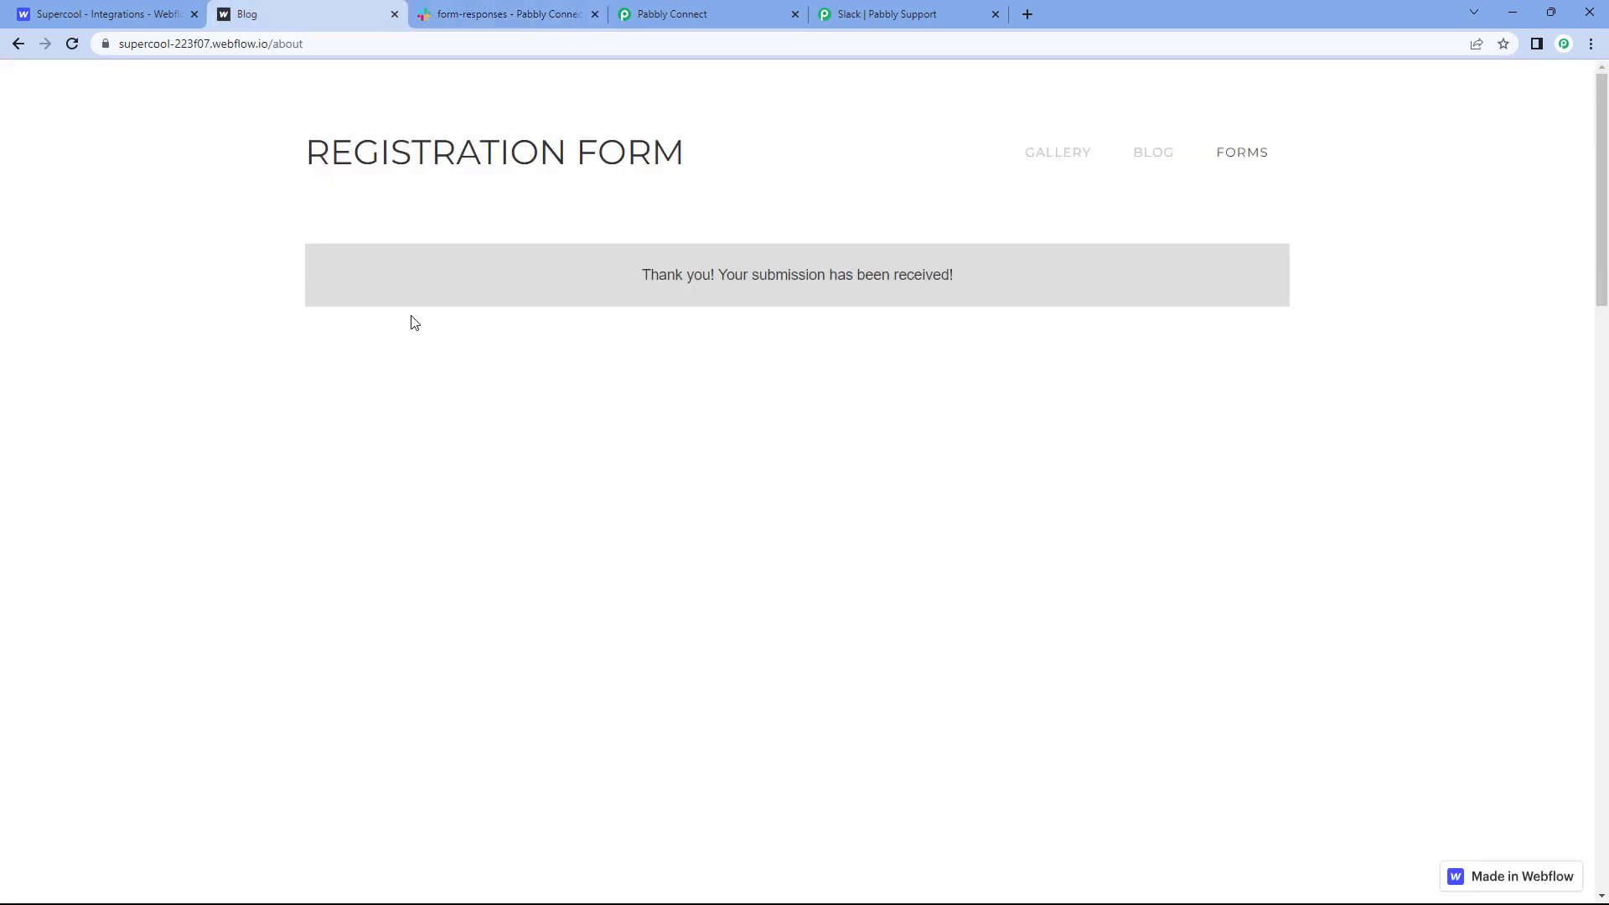
{"action": "left_click", "coordinate": [553, 15]}
{"action": "left_click", "coordinate": [681, 566]}
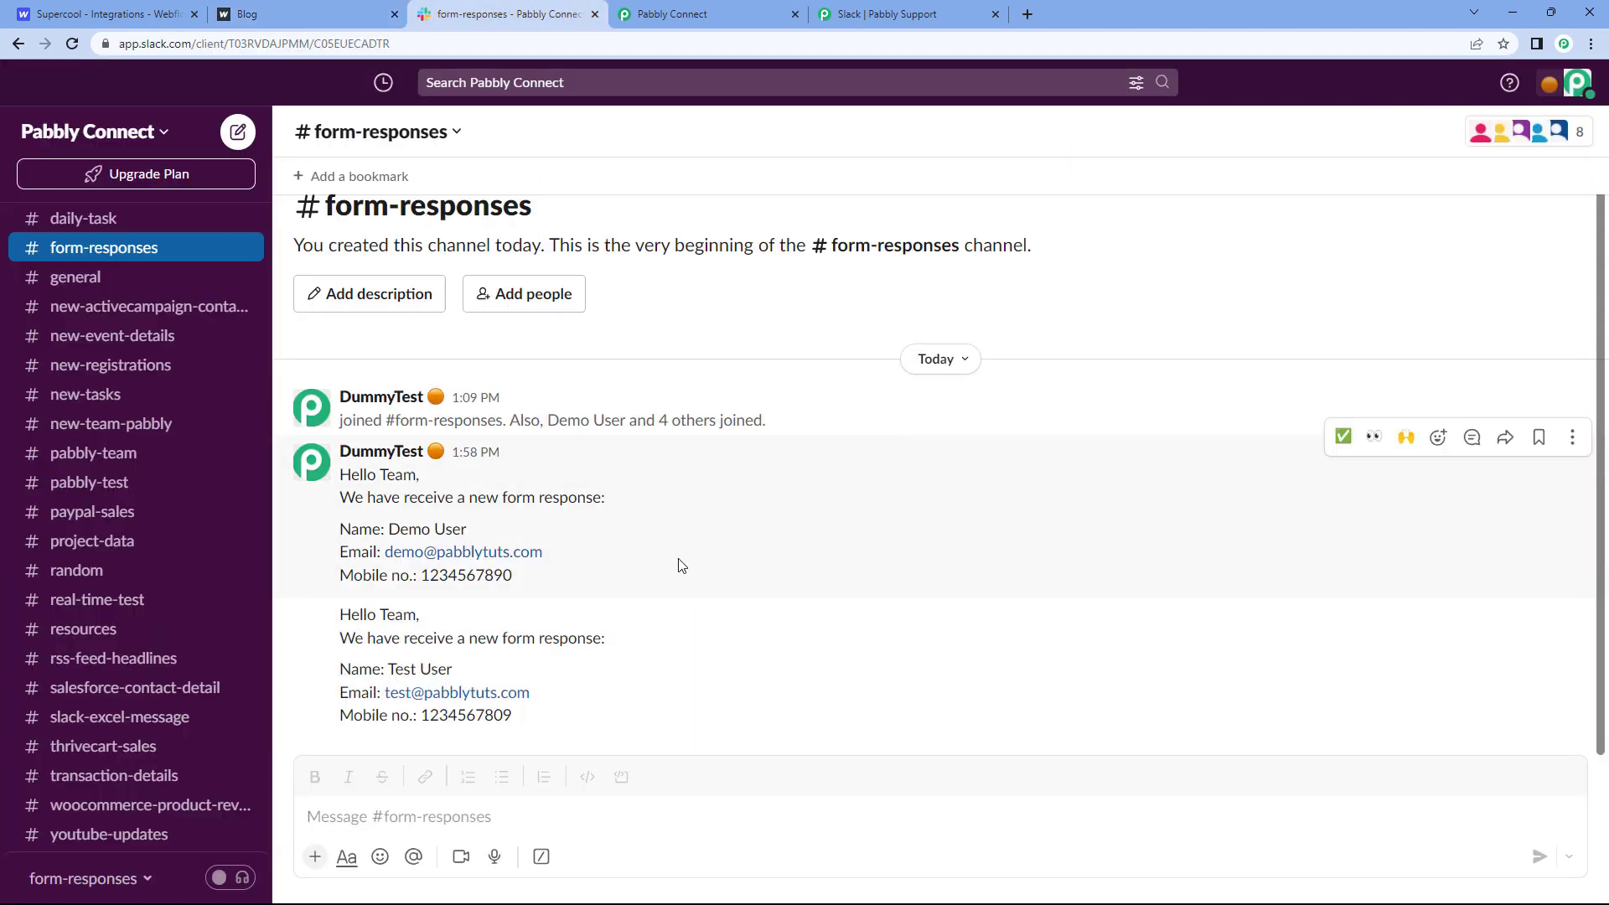
{"action": "left_click", "coordinate": [671, 13]}
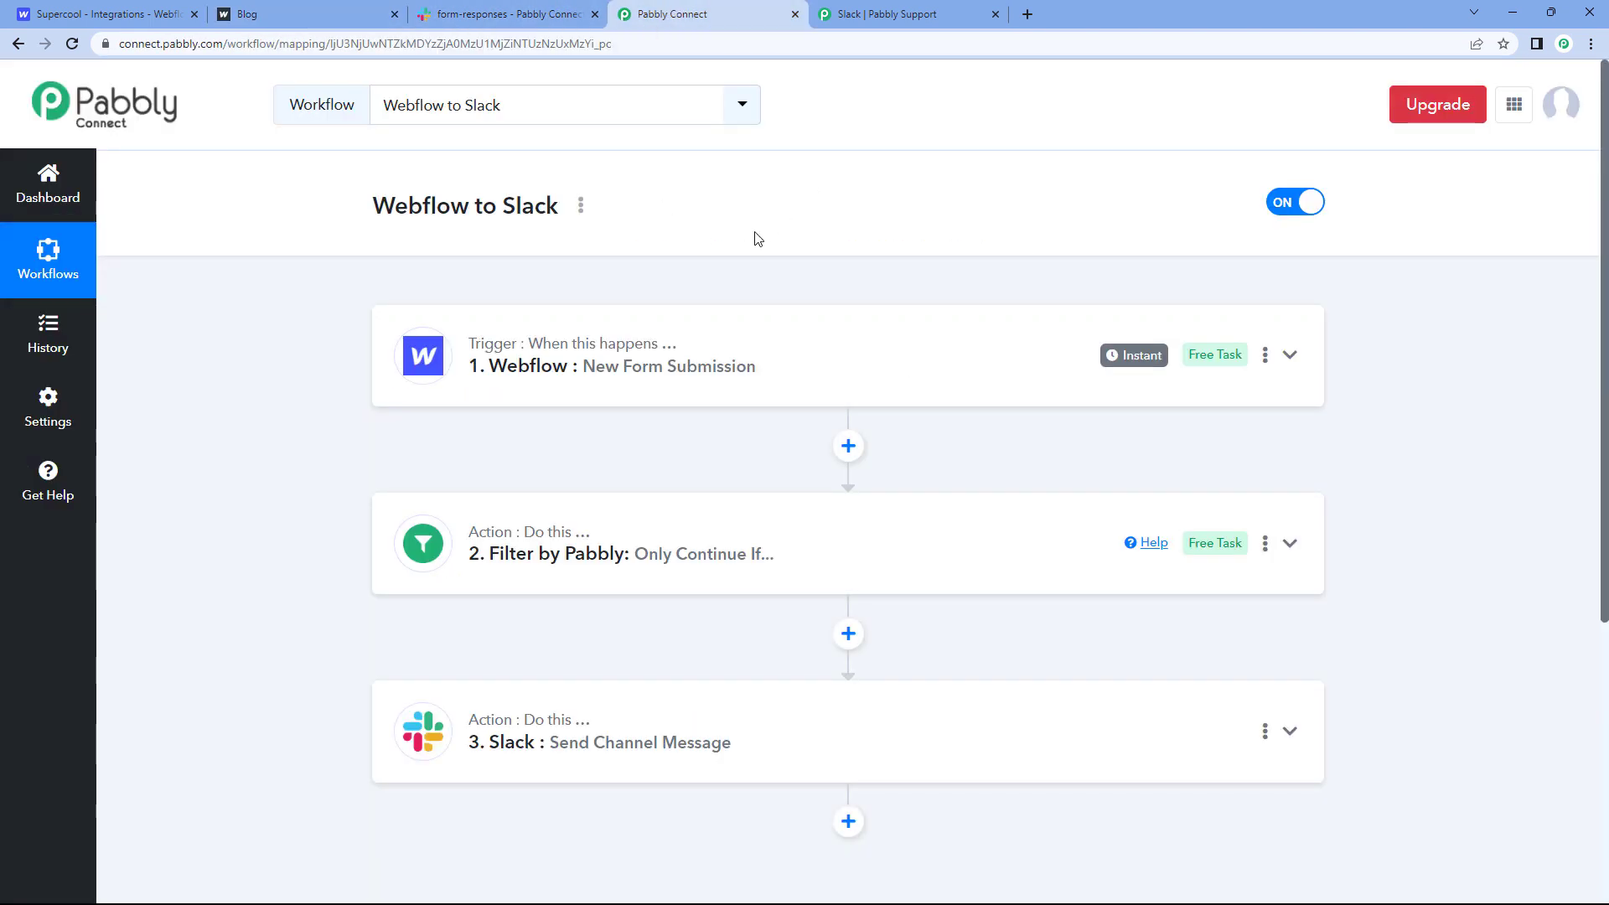